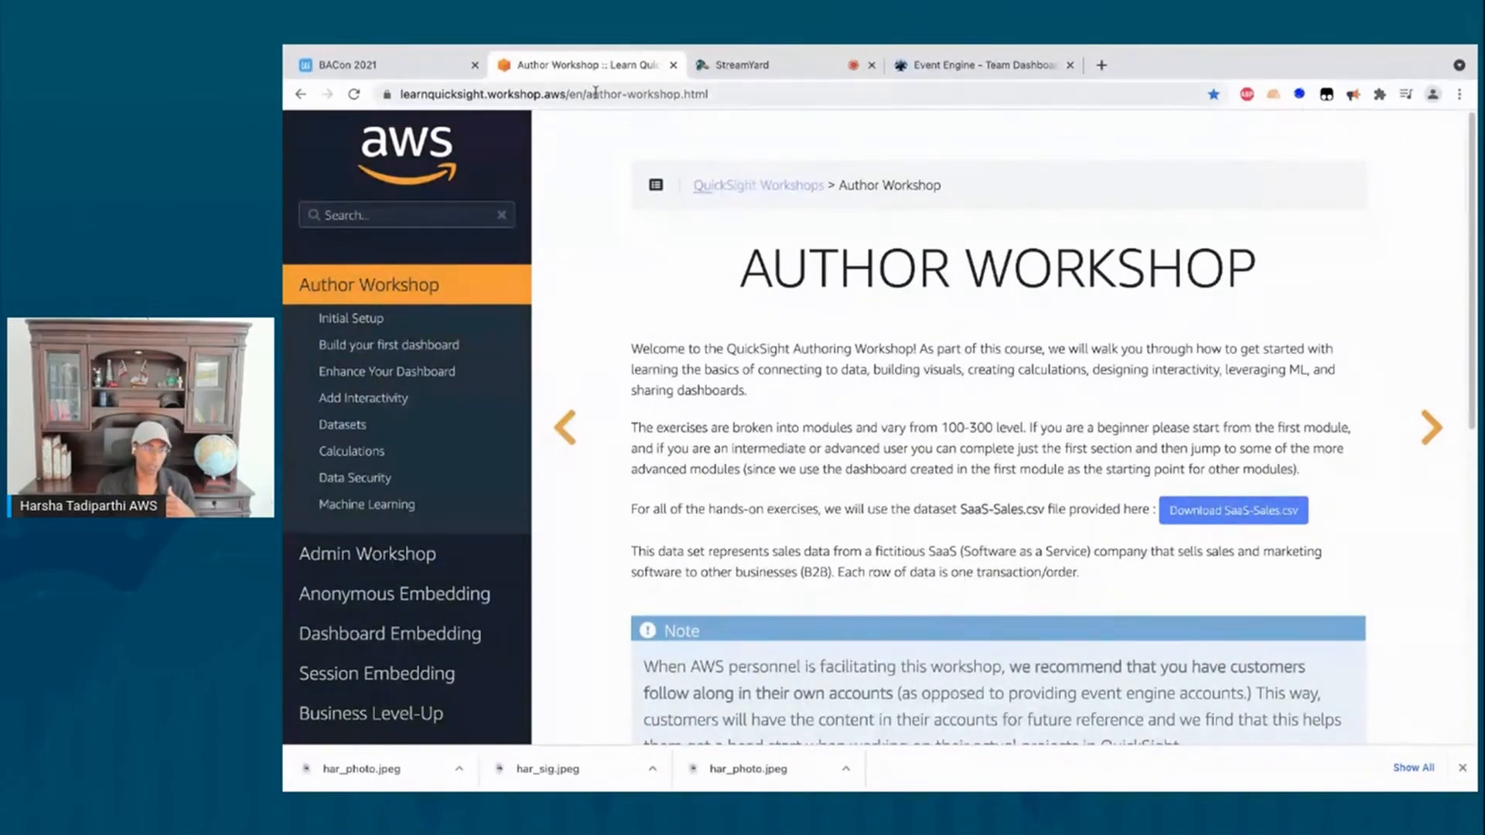
Step: Select the Author Workshop page's web address in the address bar, then clear the selection
{"action": "left_click", "coordinate": [526, 93]}
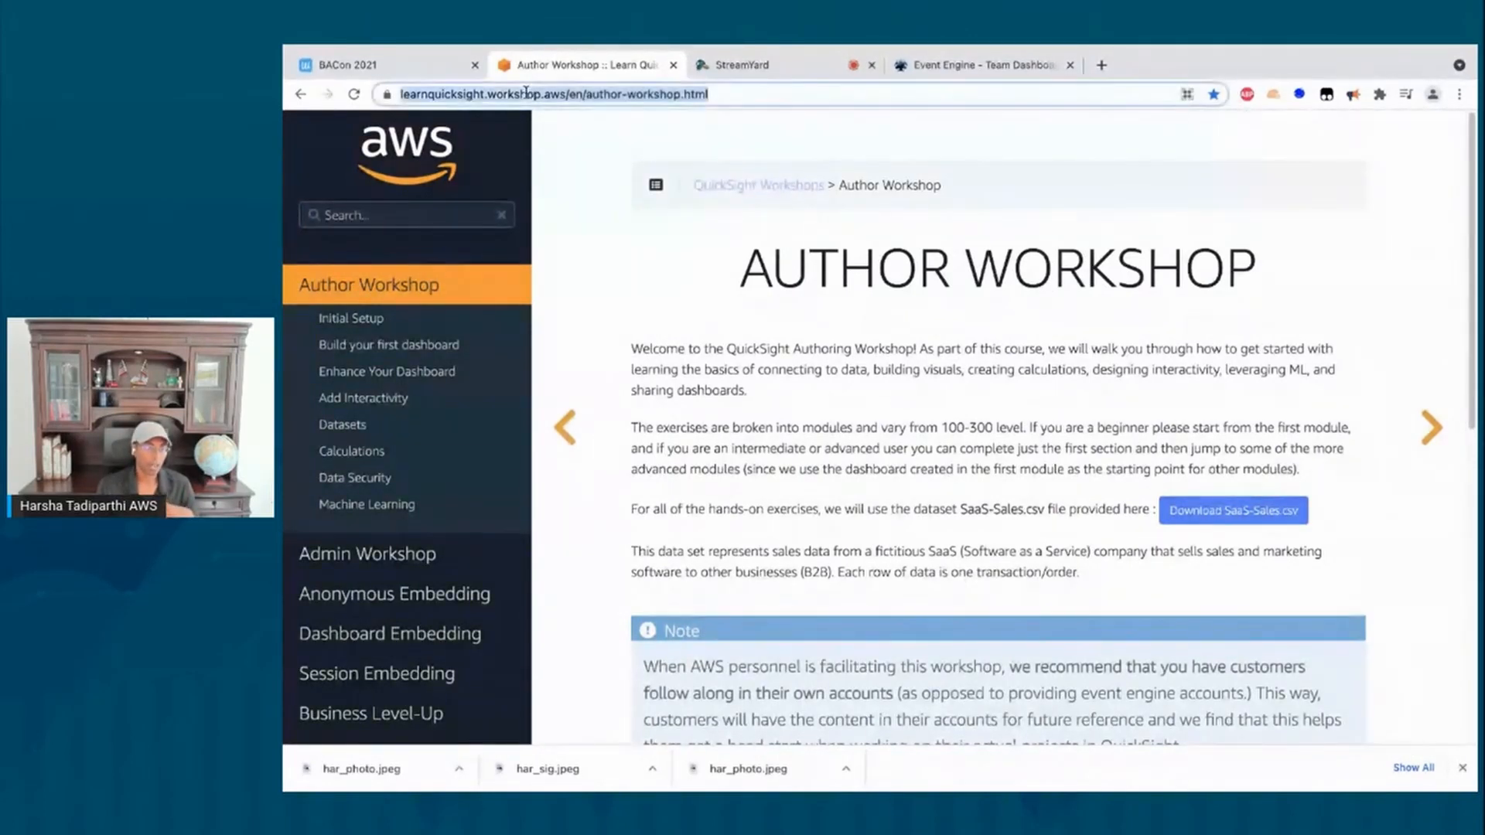
{"action": "left_click", "coordinate": [565, 97]}
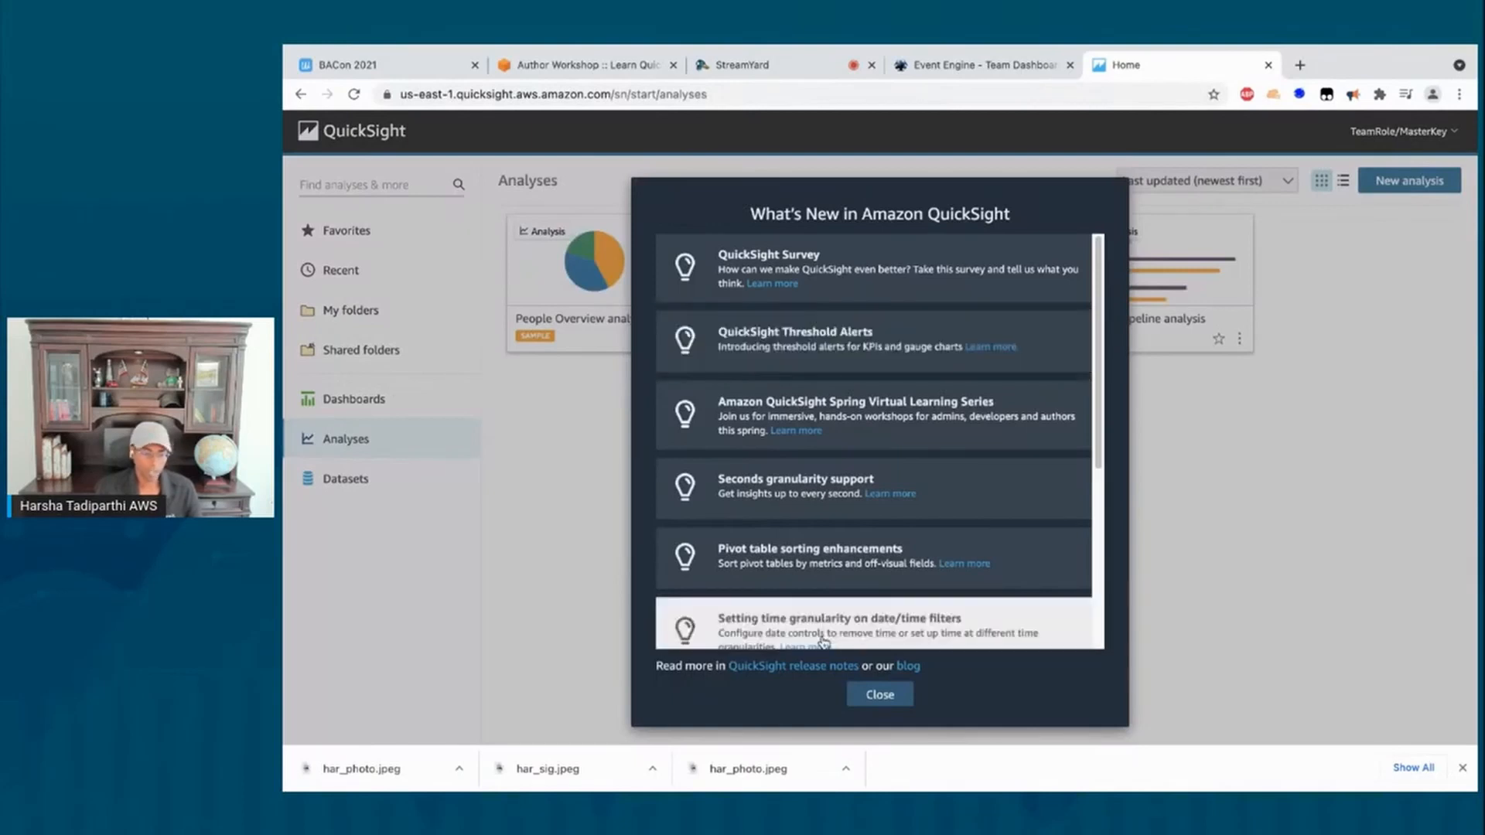
Step: Close the What's New announcements and go back to the Author Workshop tab
{"action": "left_click", "coordinate": [873, 696]}
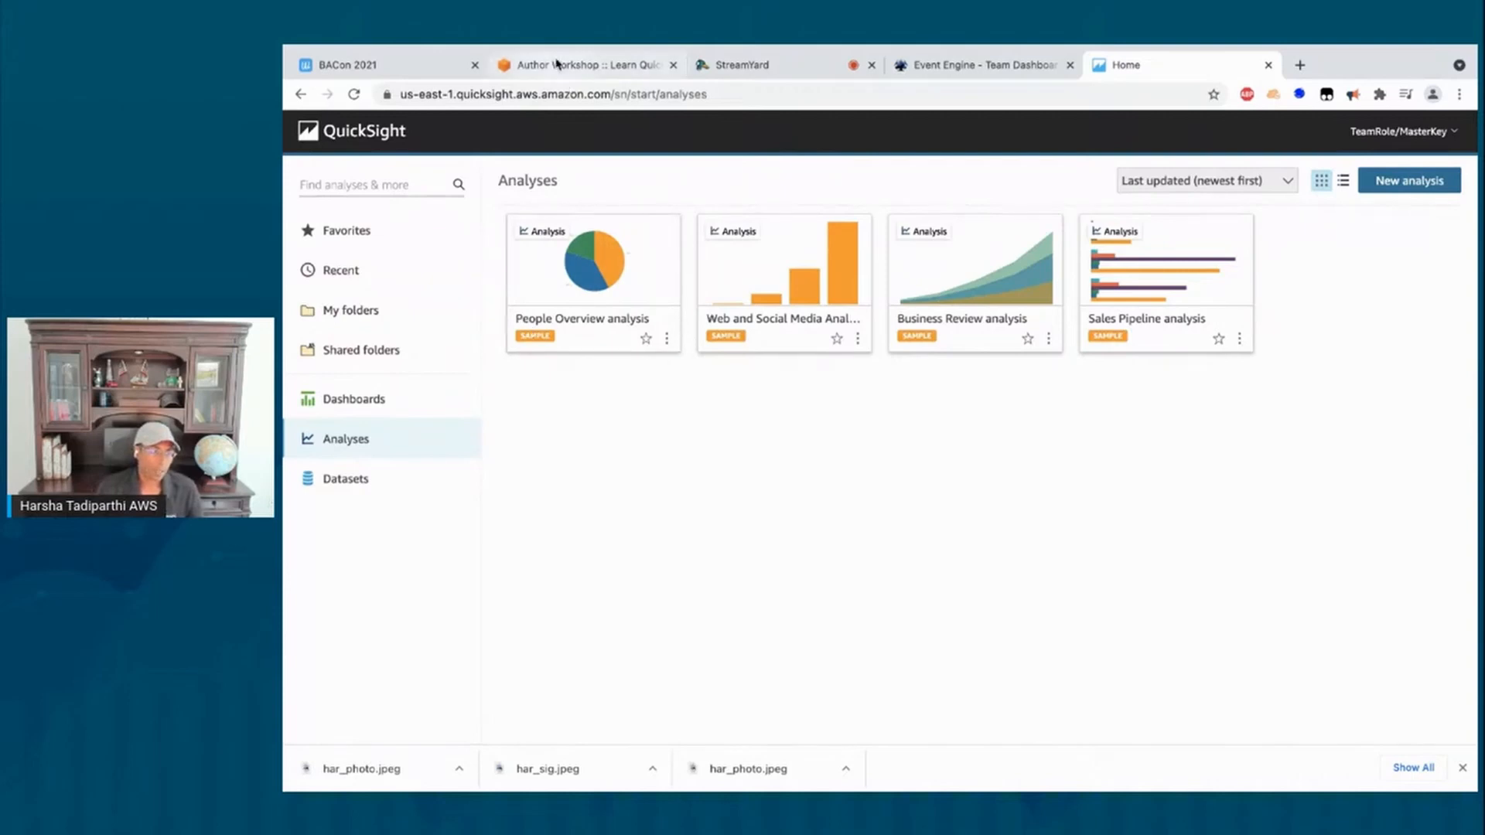
{"action": "left_click", "coordinate": [559, 65]}
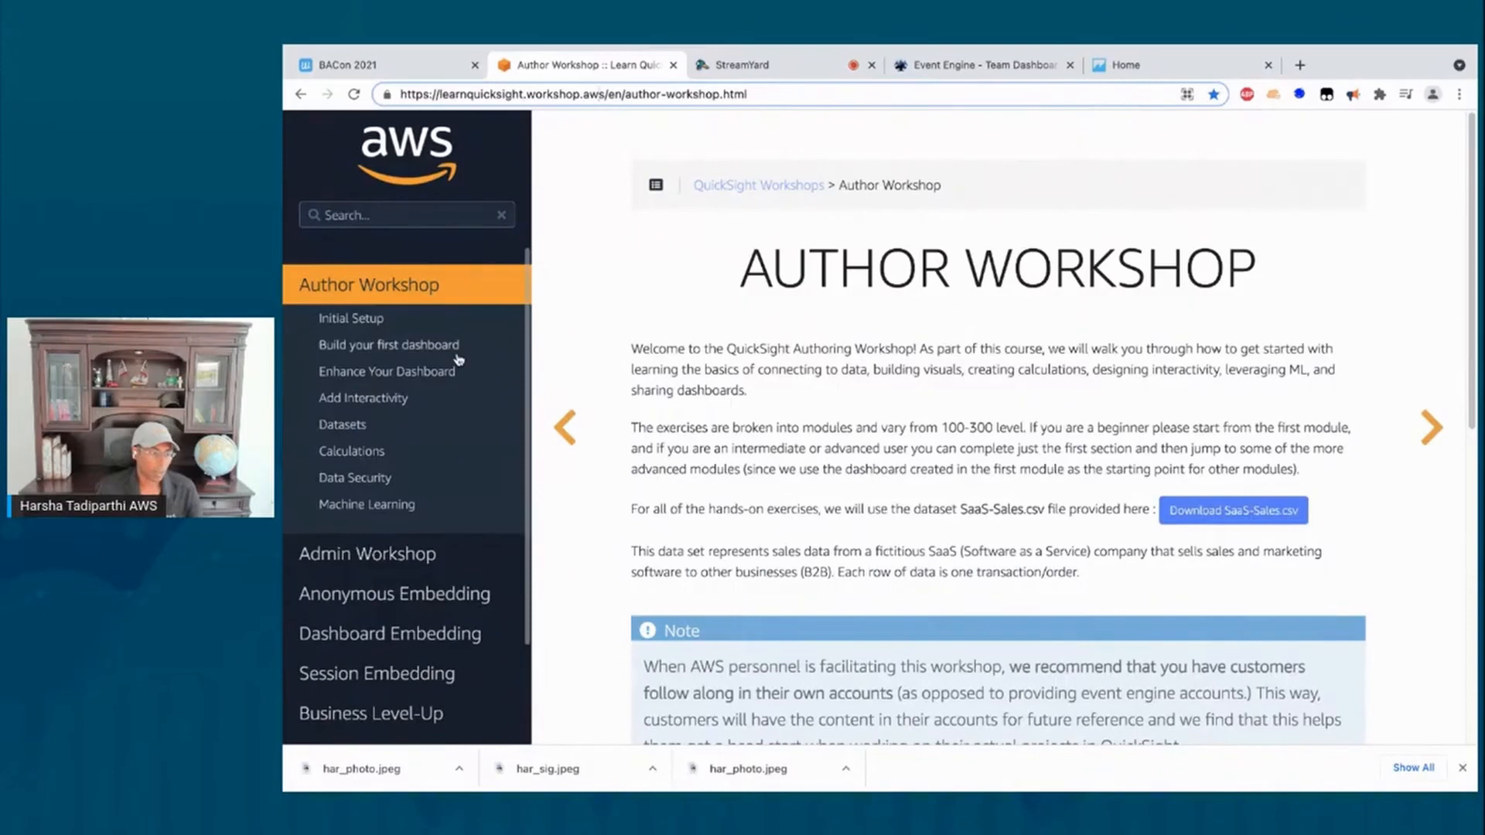
Step: Download SaaS-Sales.csv from the Author Workshop overview and return to the QuickSight home
{"action": "left_click", "coordinate": [396, 351]}
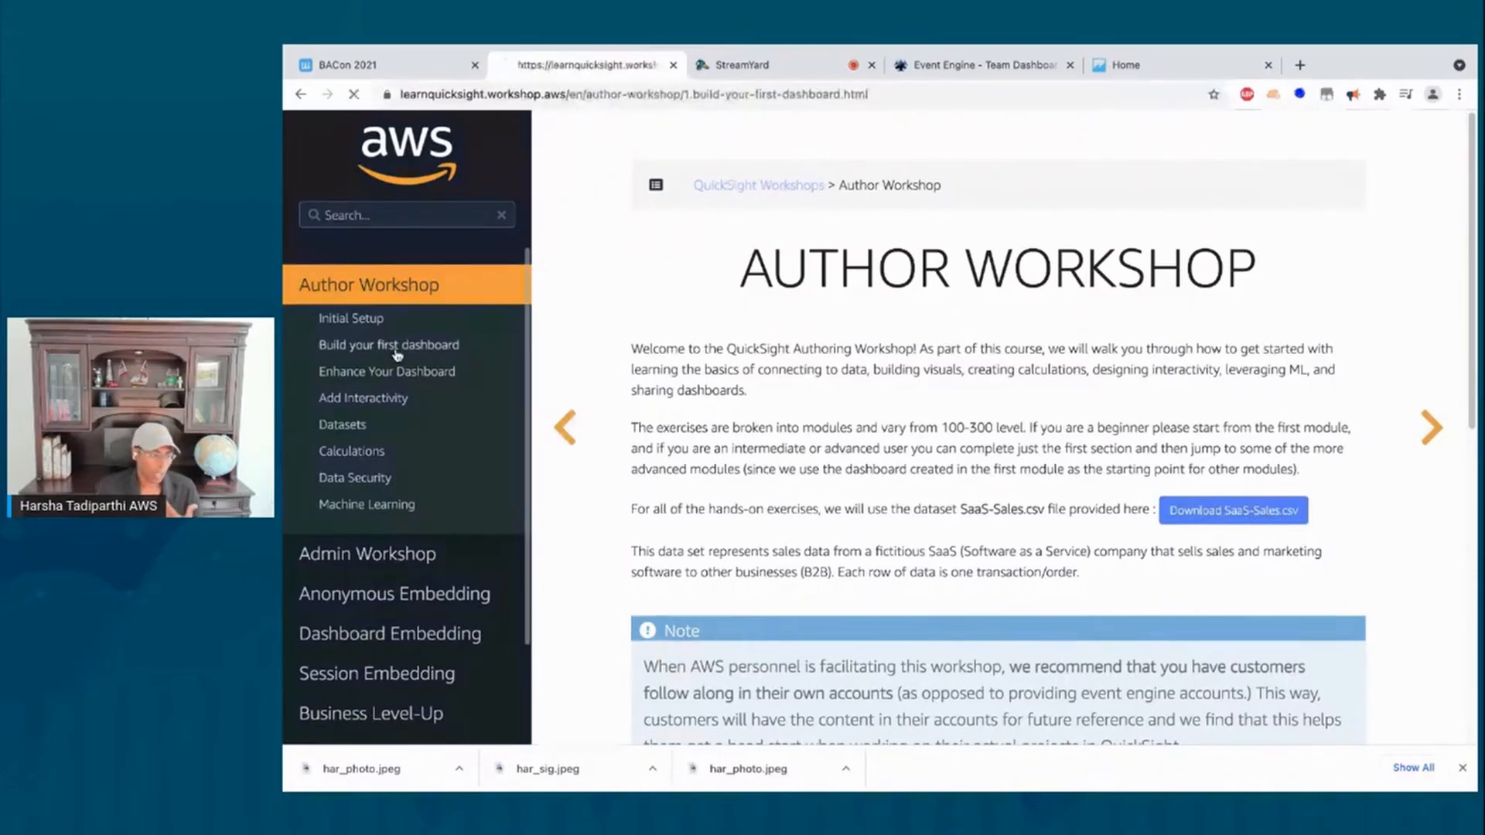
{"action": "left_click", "coordinate": [371, 288]}
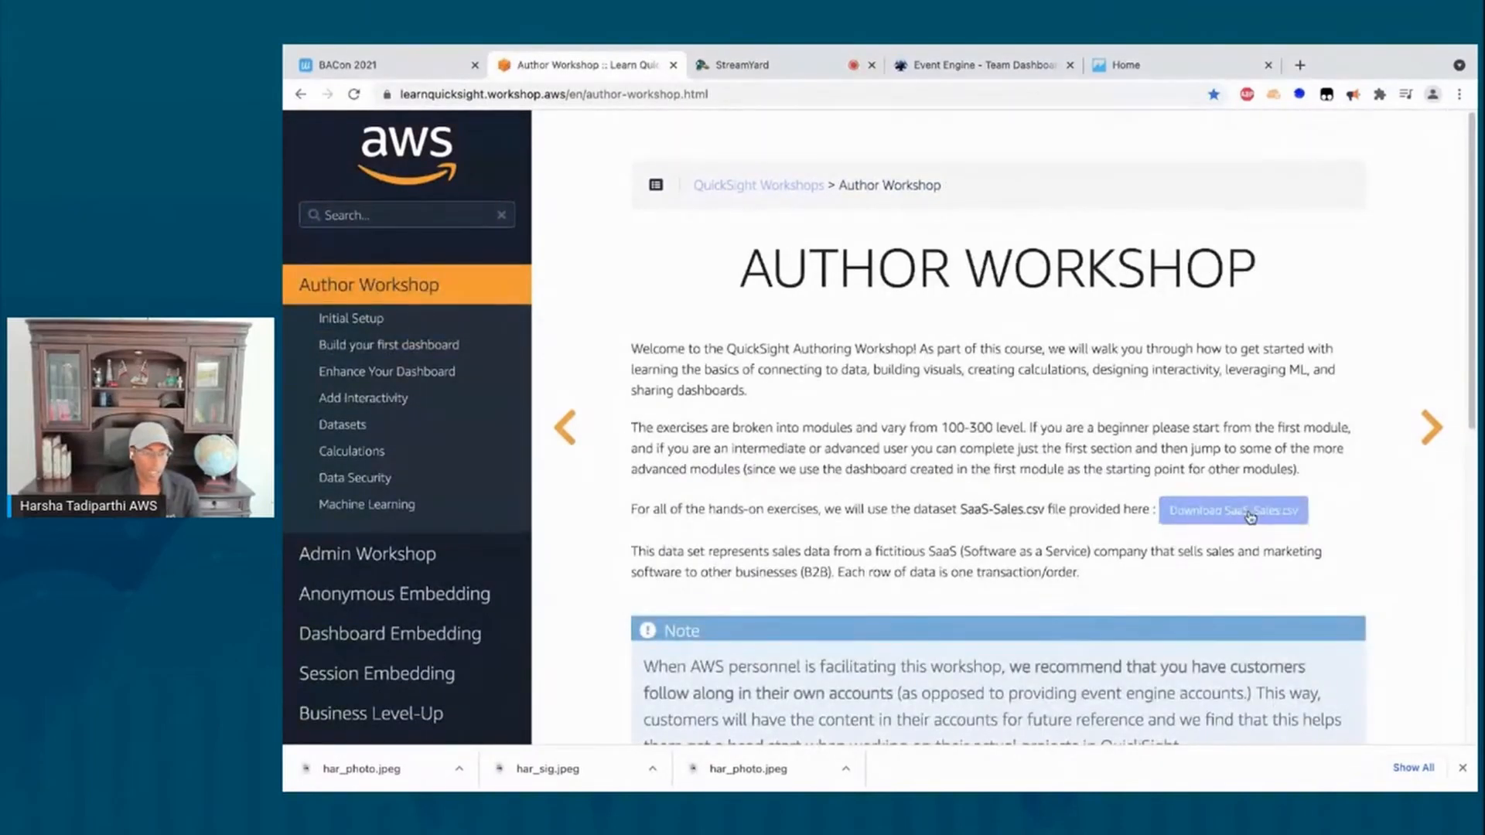
{"action": "left_click", "coordinate": [1251, 514]}
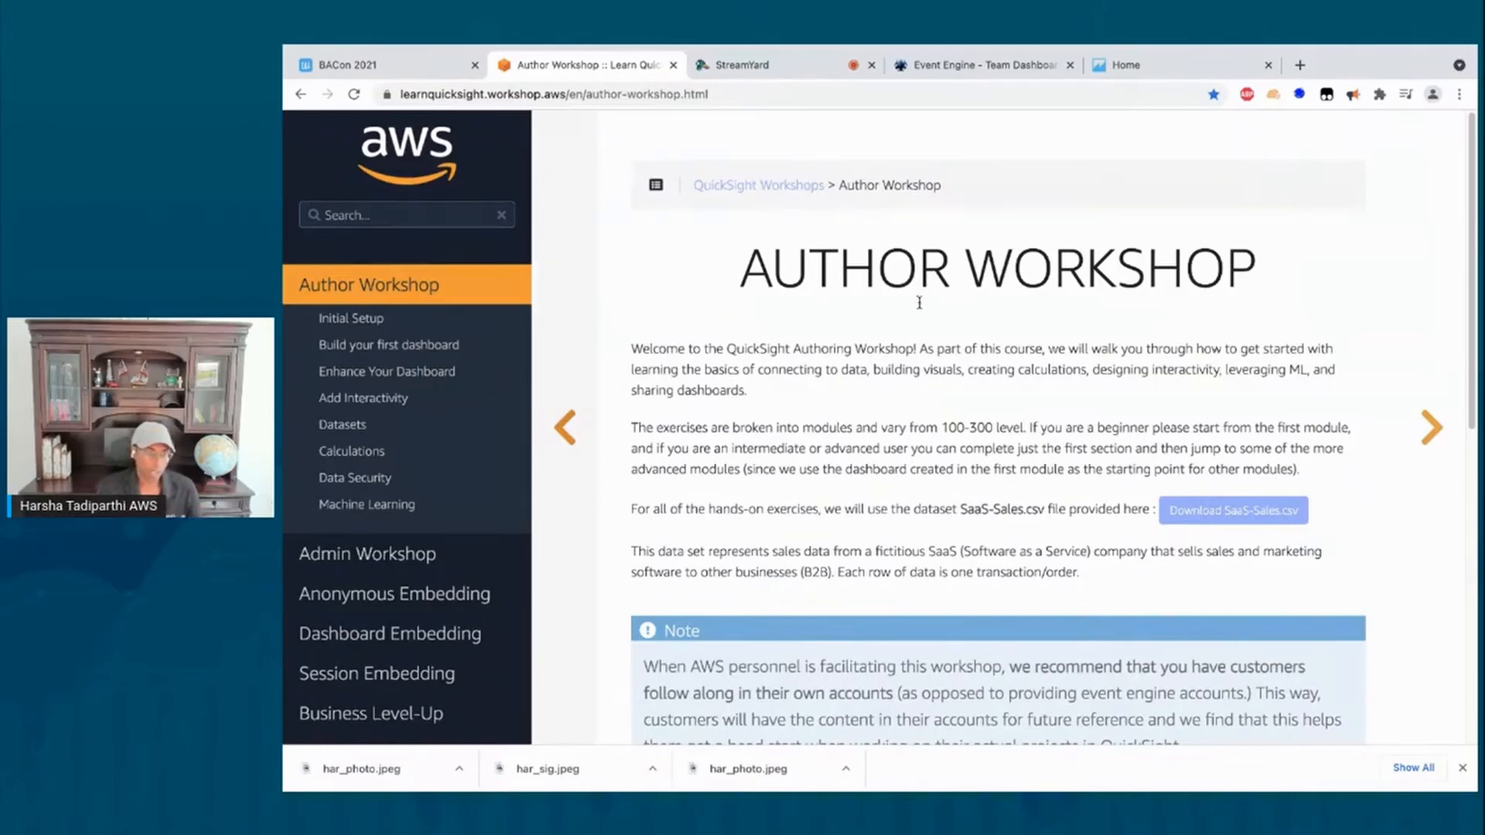
{"action": "left_click", "coordinate": [1136, 71]}
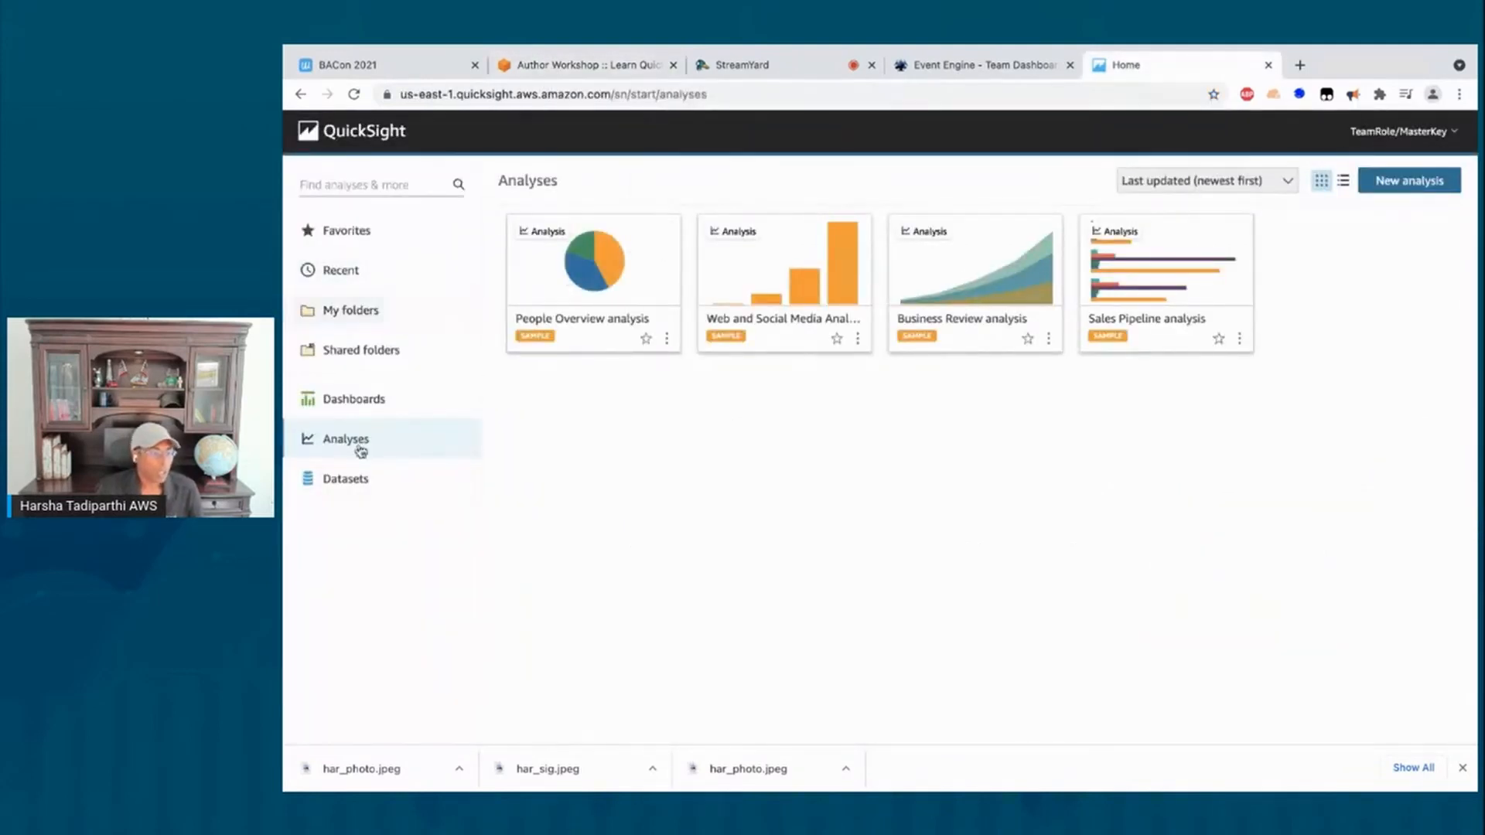
Step: Start a new dataset from the Datasets list and upload SaaS-Sales.csv
{"action": "left_click", "coordinate": [342, 484]}
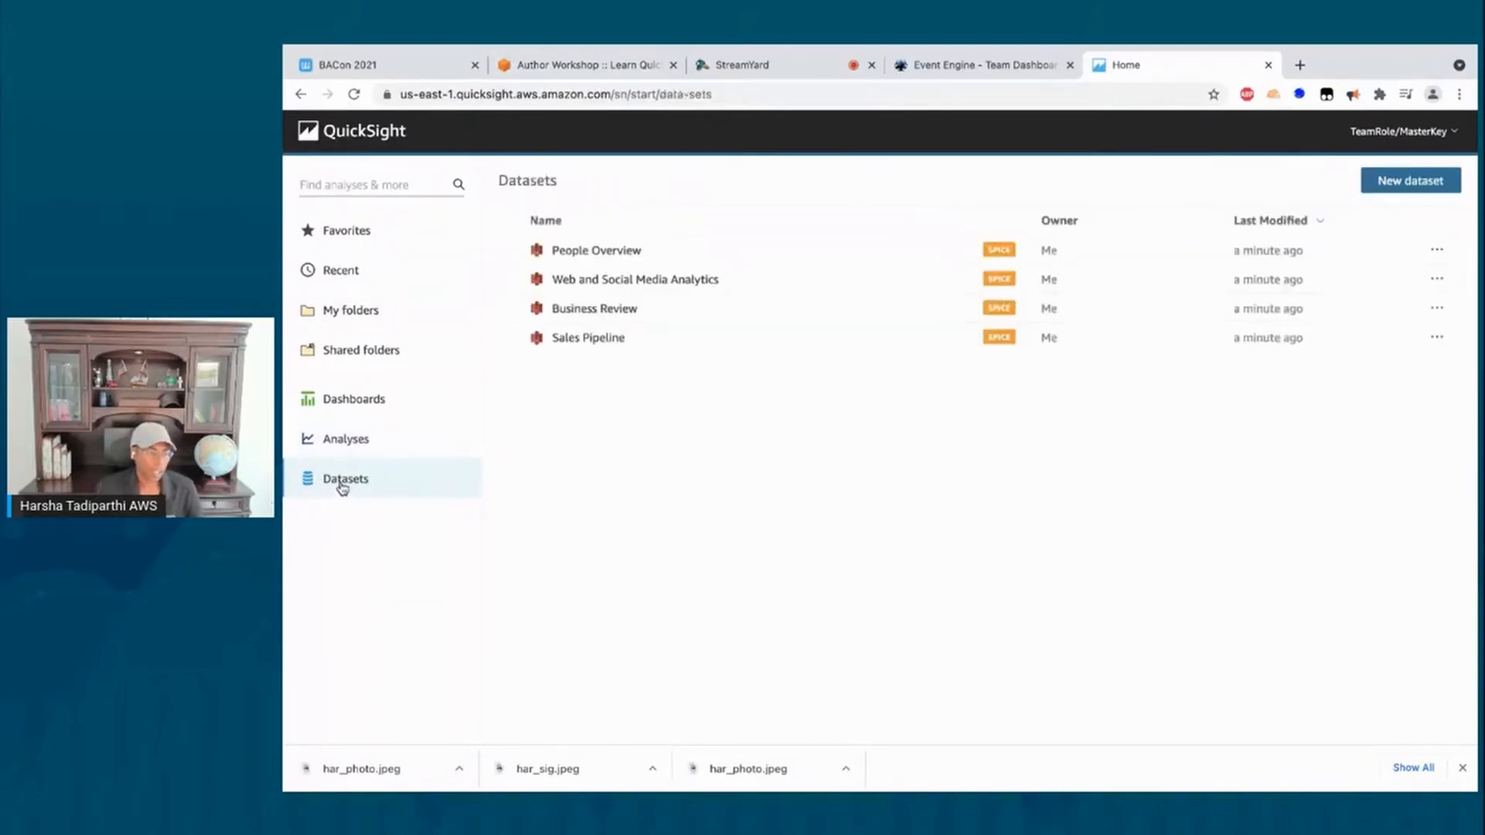
{"action": "left_click", "coordinate": [1406, 186]}
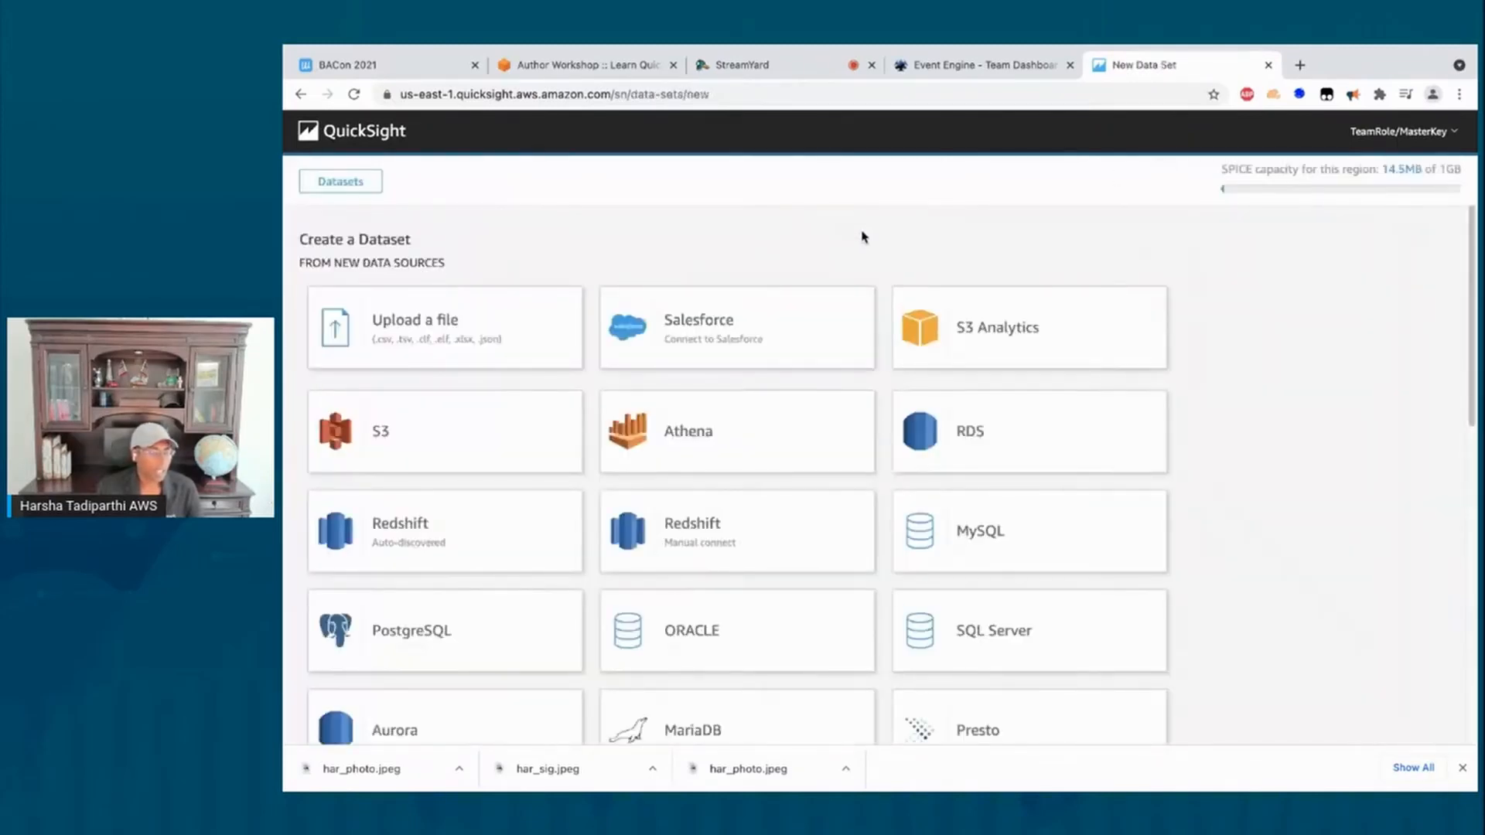
{"action": "scroll", "coordinate": [862, 240], "scroll_direction": "down", "scroll_amount": 1}
{"action": "scroll", "coordinate": [862, 241], "scroll_direction": "up", "scroll_amount": 1}
{"action": "scroll", "coordinate": [857, 259], "scroll_direction": "down", "scroll_amount": 9}
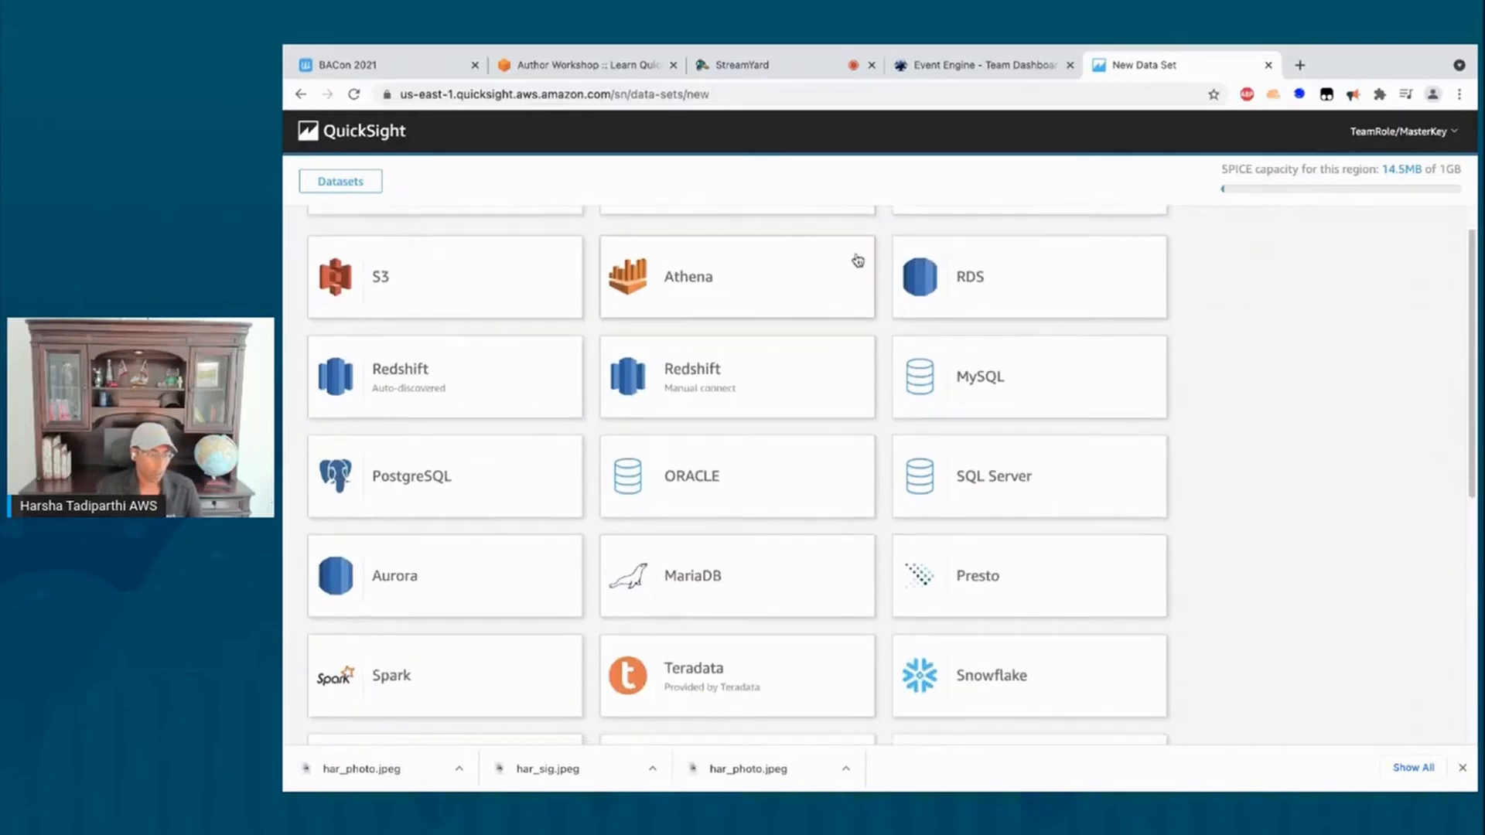
{"action": "scroll", "coordinate": [855, 259], "scroll_direction": "down", "scroll_amount": 2}
{"action": "scroll", "coordinate": [856, 259], "scroll_direction": "up", "scroll_amount": 10}
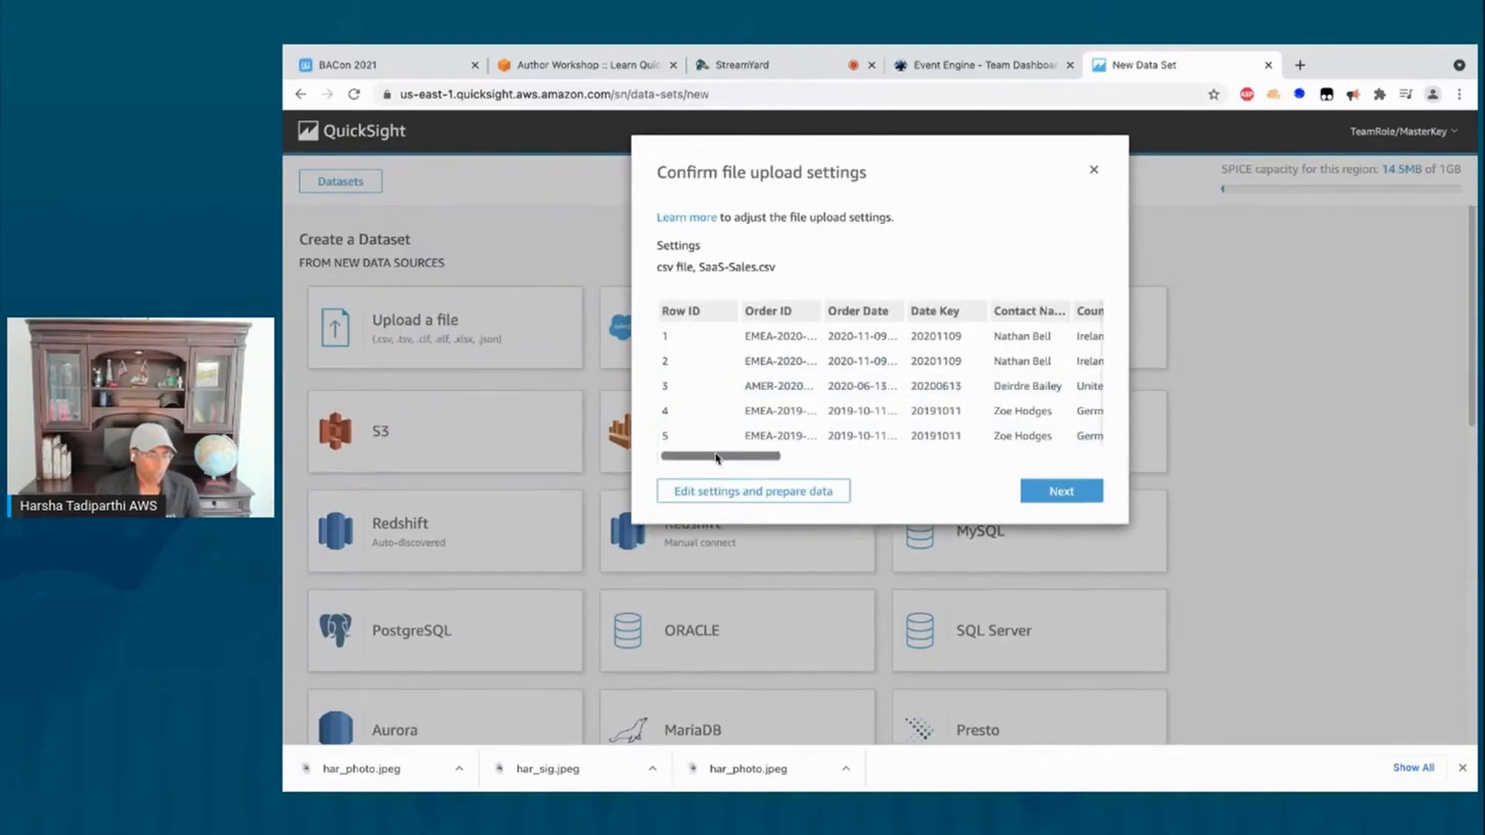
Step: Accept the SaaS-Sales.csv upload settings and create a new analysis from it
{"action": "mouse_move", "coordinate": [715, 457]}
{"action": "left_mouse_down"}
{"action": "mouse_move", "coordinate": [747, 460]}
{"action": "mouse_move", "coordinate": [712, 462]}
{"action": "left_mouse_up"}
{"action": "left_click", "coordinate": [1065, 501]}
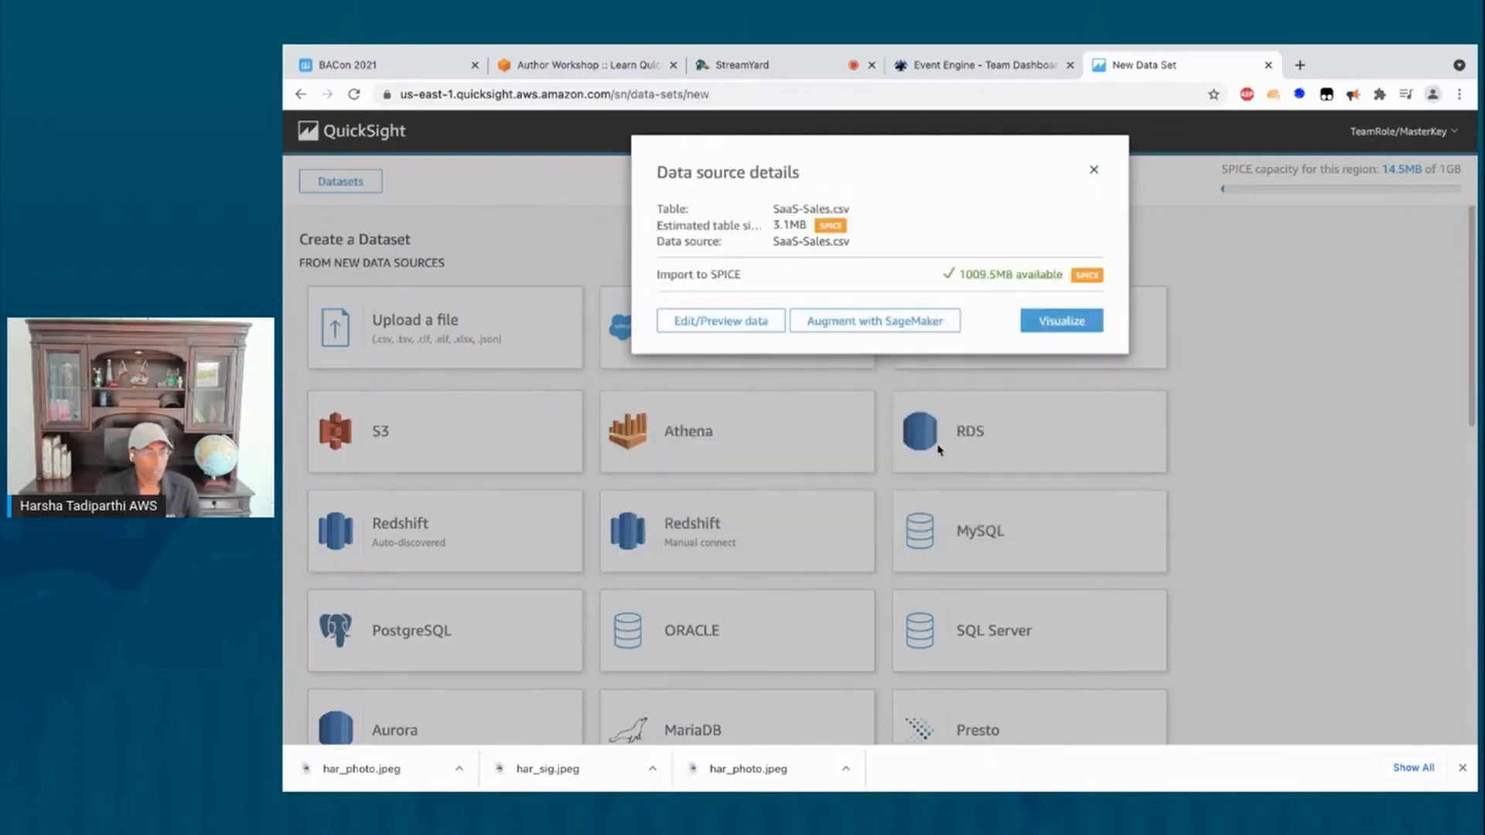
{"action": "left_click", "coordinate": [1082, 328]}
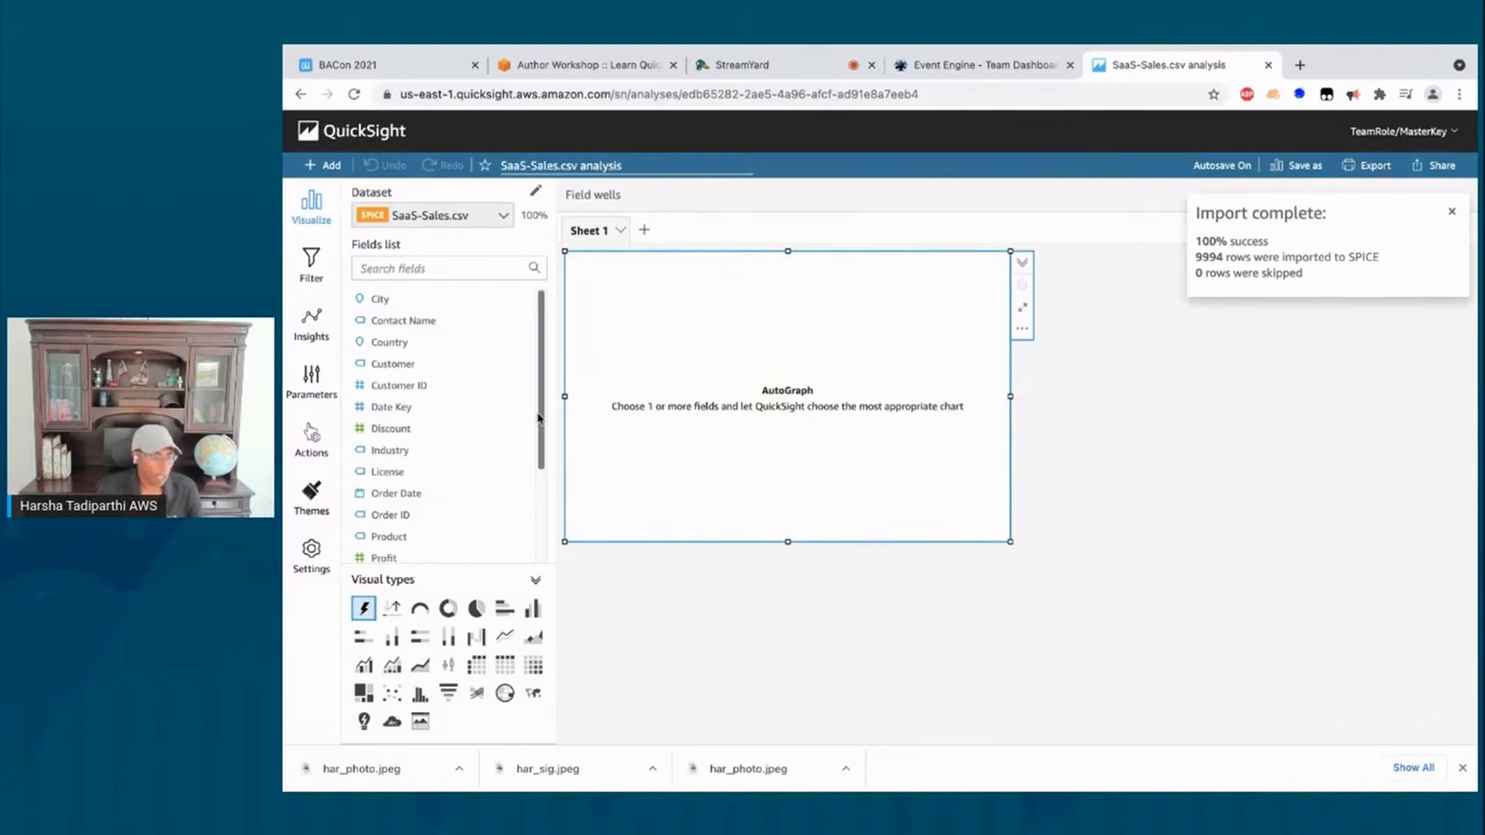
Step: Chart Sales (Sum) by Order Date and expand the field wells
{"action": "left_click_drag", "start_coordinate": [538, 414], "coordinate": [534, 455]}
{"action": "scroll", "coordinate": [392, 499], "scroll_direction": "down", "scroll_amount": 3}
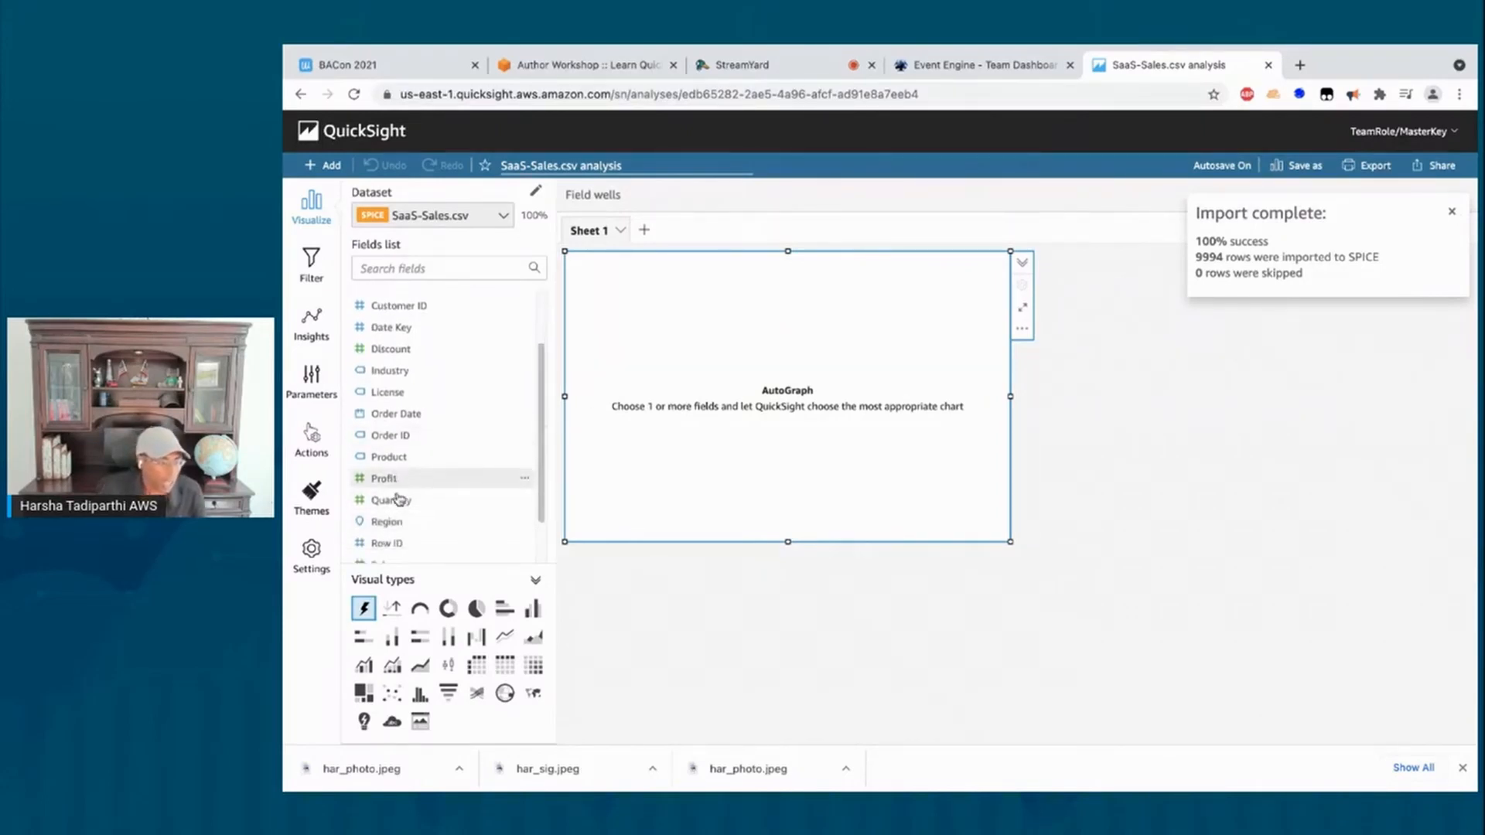
{"action": "left_click", "coordinate": [396, 513]}
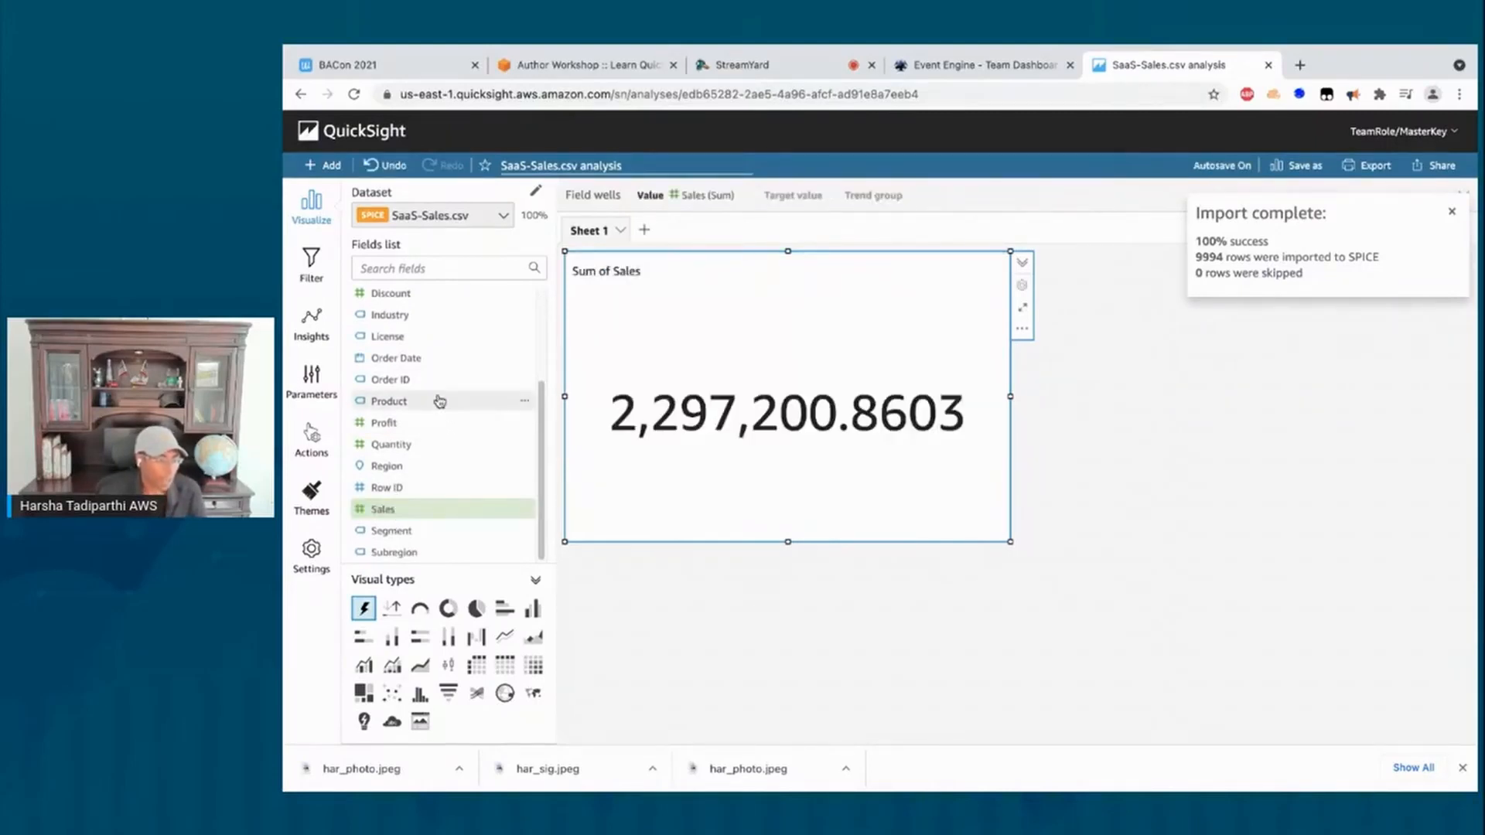
{"action": "left_click", "coordinate": [422, 358]}
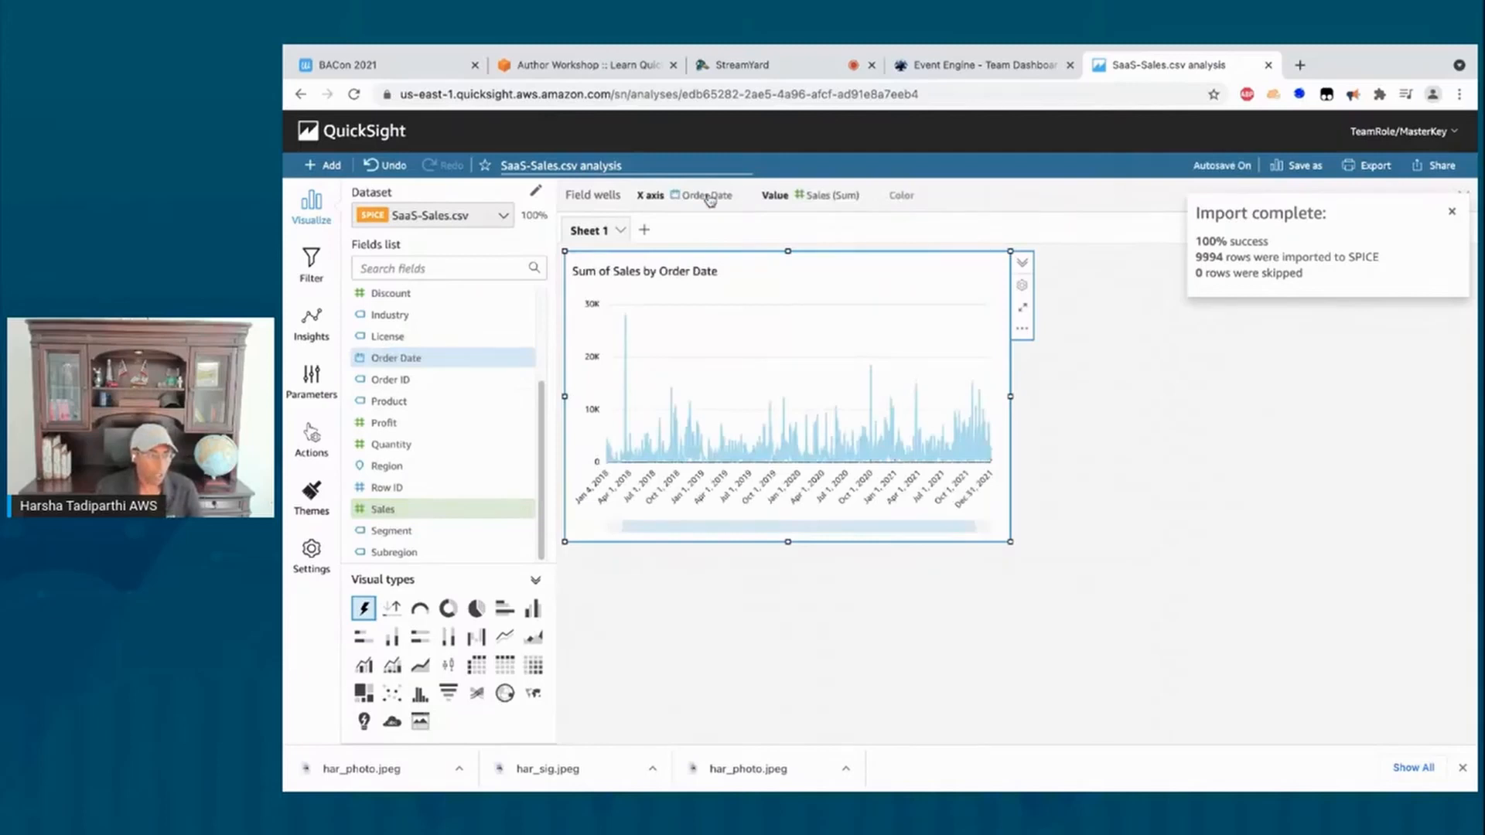
{"action": "left_click", "coordinate": [578, 198]}
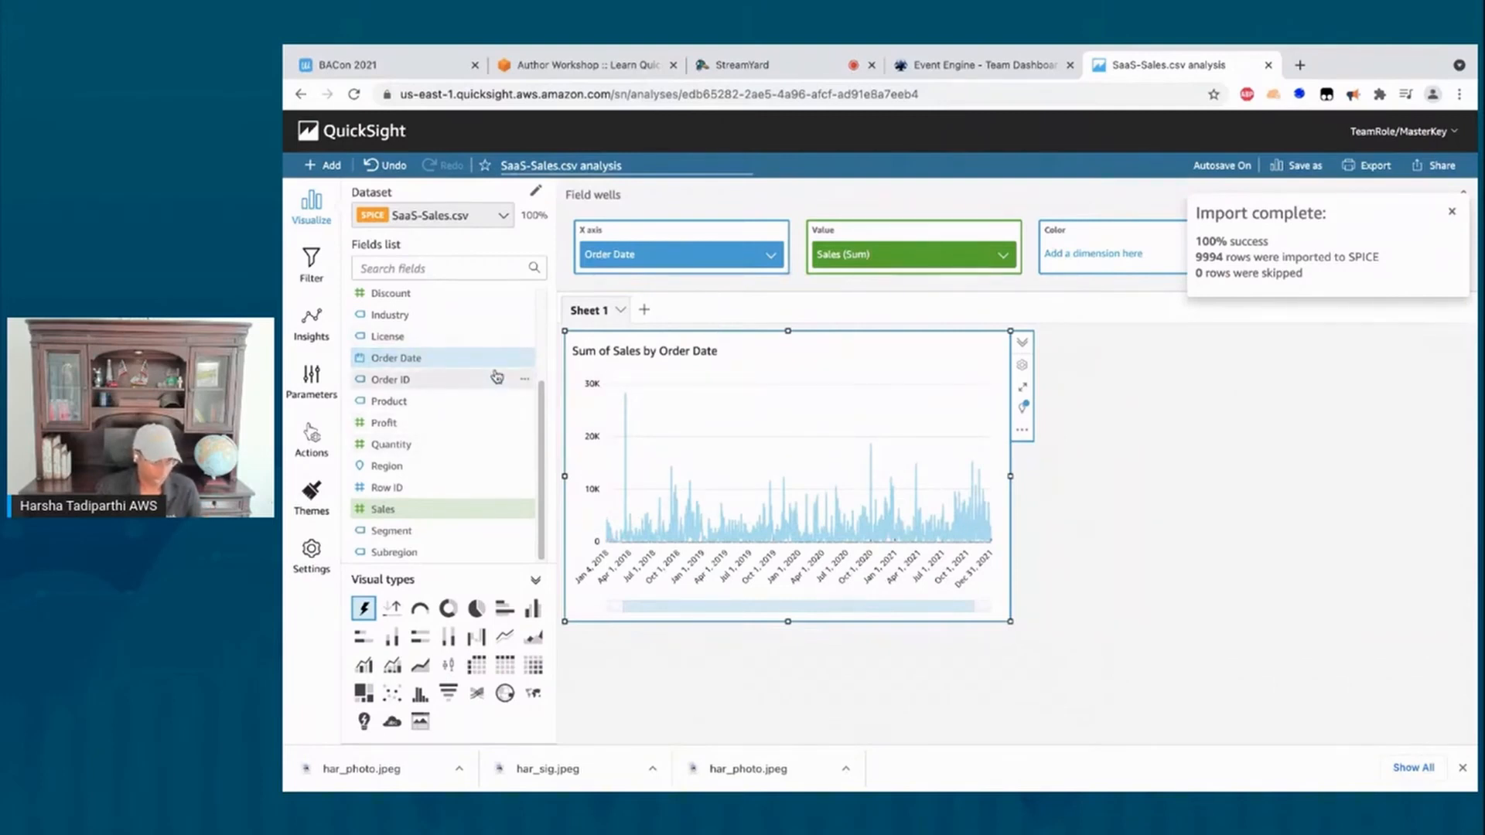
{"action": "mouse_move", "coordinate": [822, 399]}
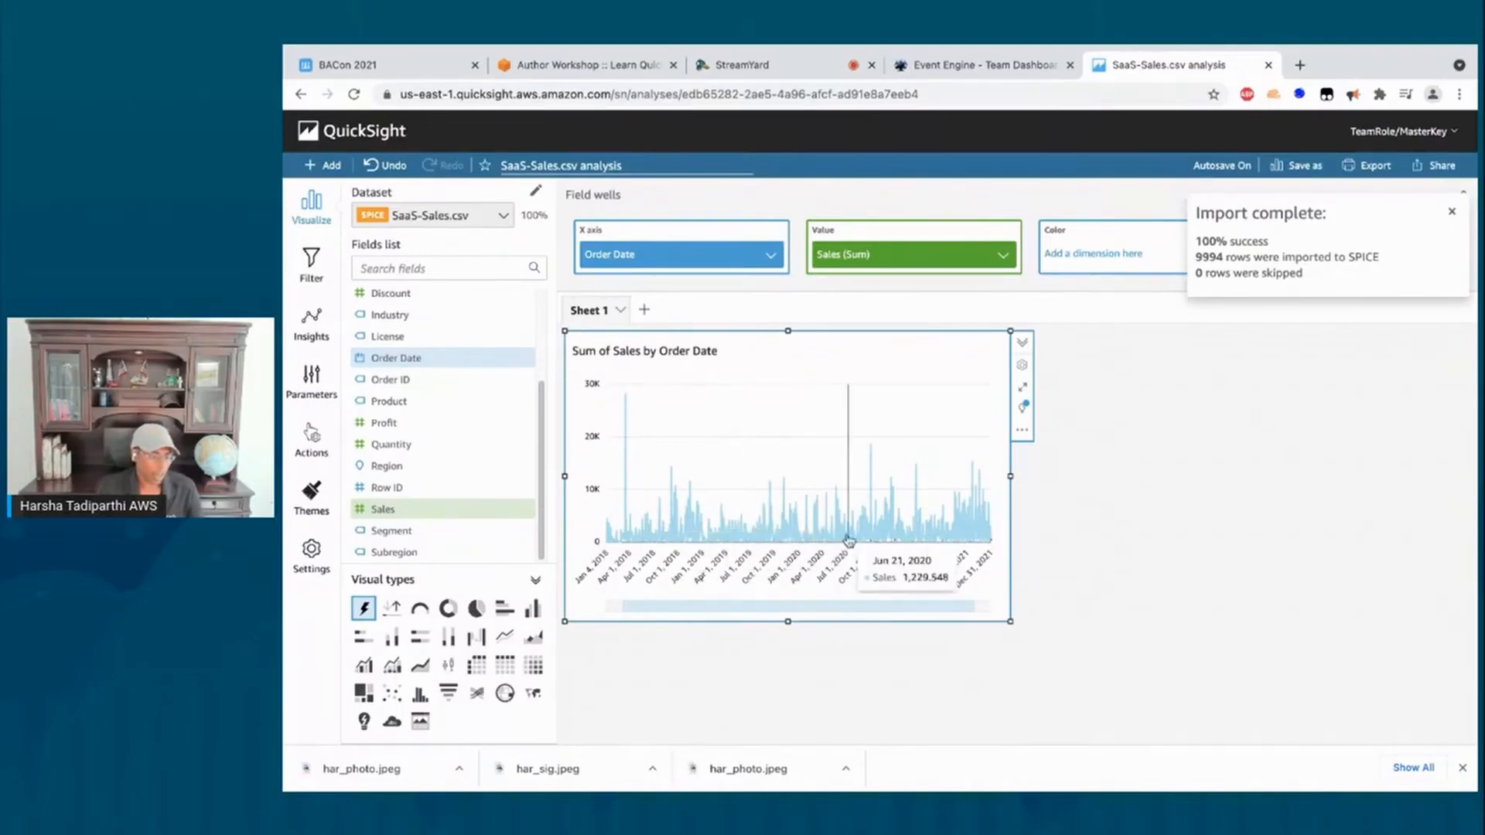
Step: Aggregate the Order Date X axis by Month
{"action": "left_click", "coordinate": [670, 266]}
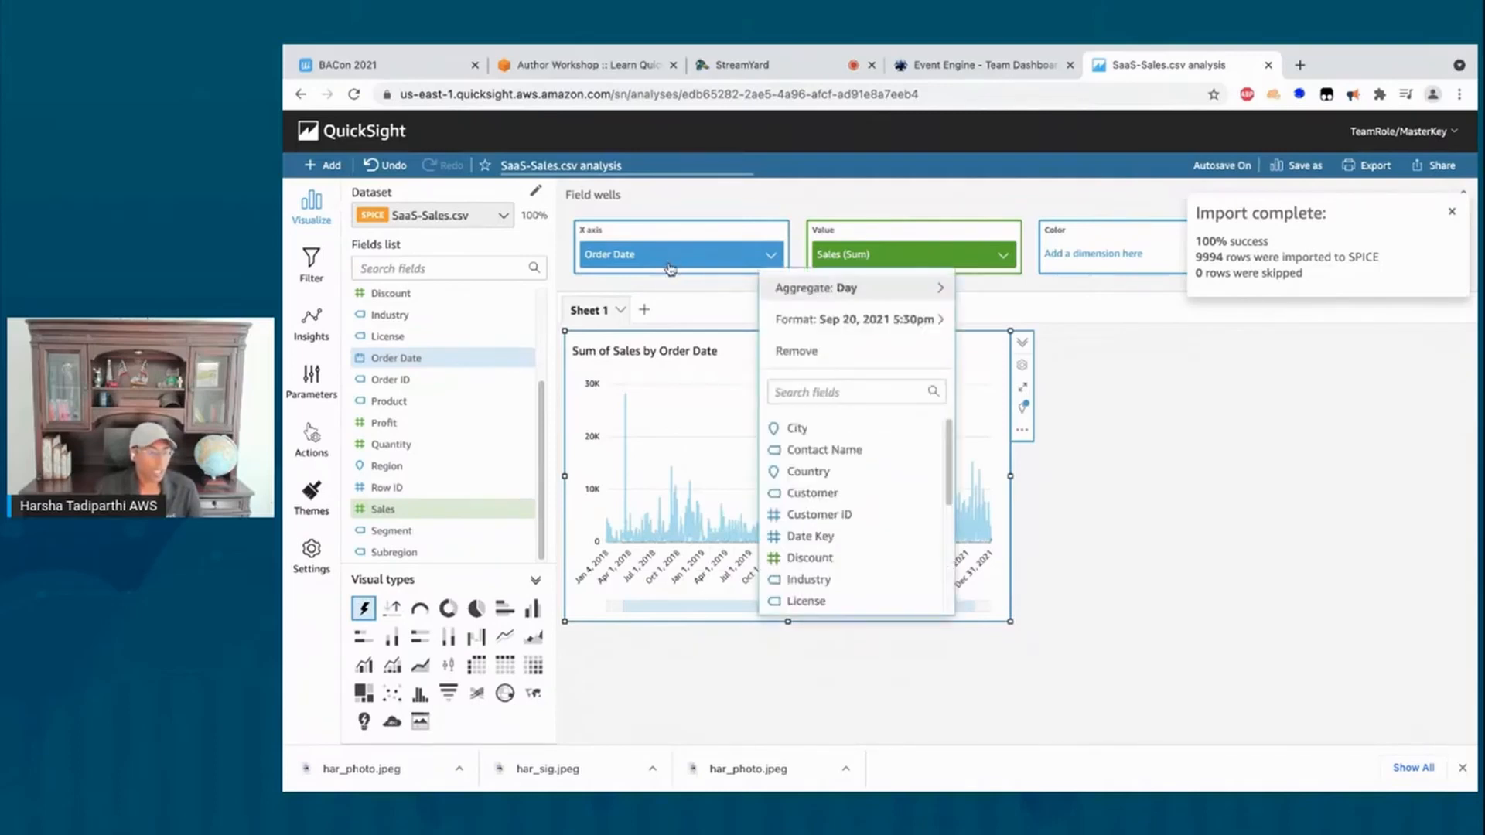
{"action": "mouse_move", "coordinate": [813, 295]}
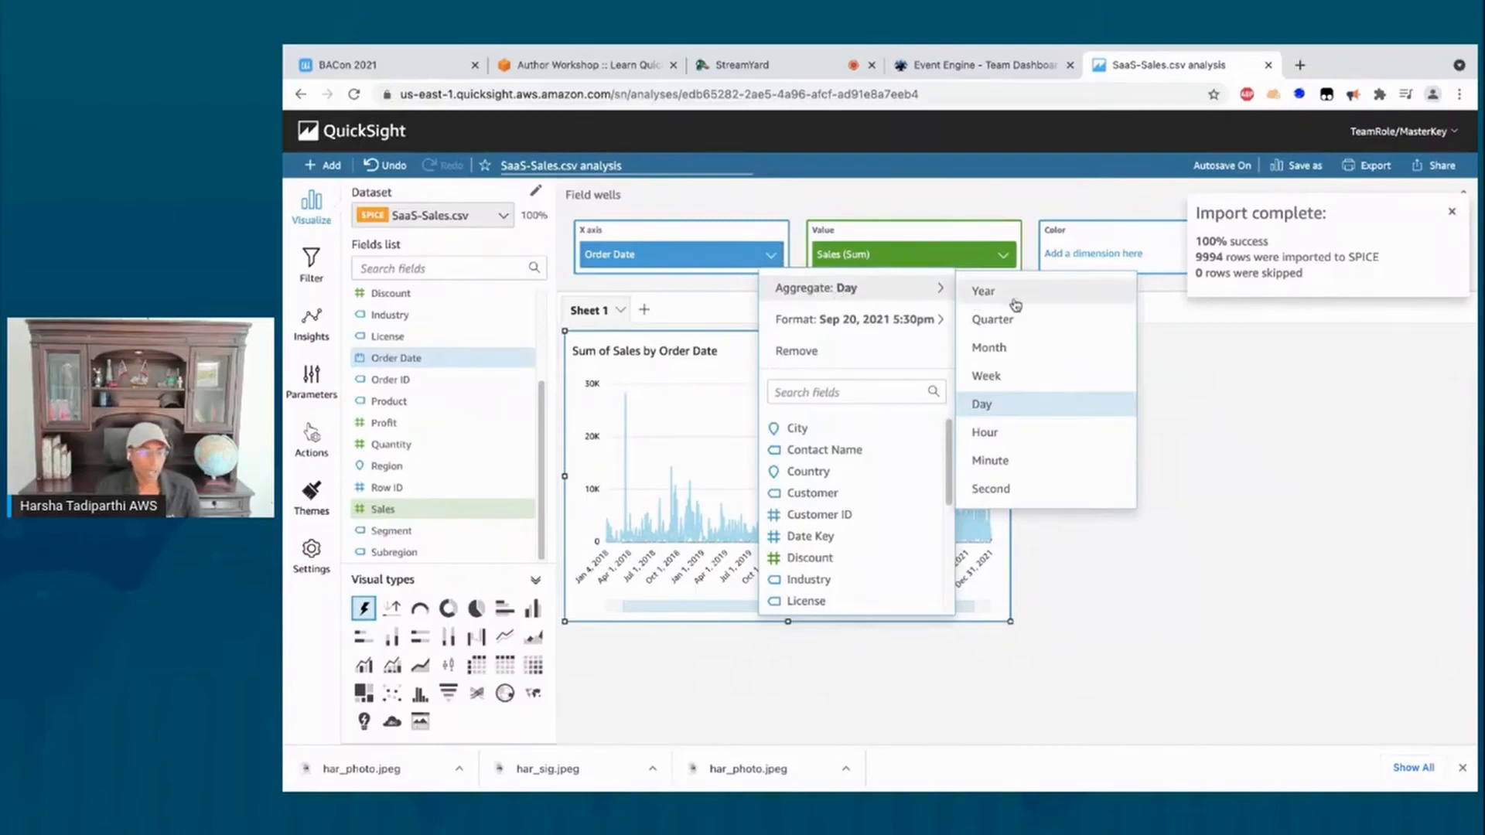
{"action": "left_click", "coordinate": [999, 349]}
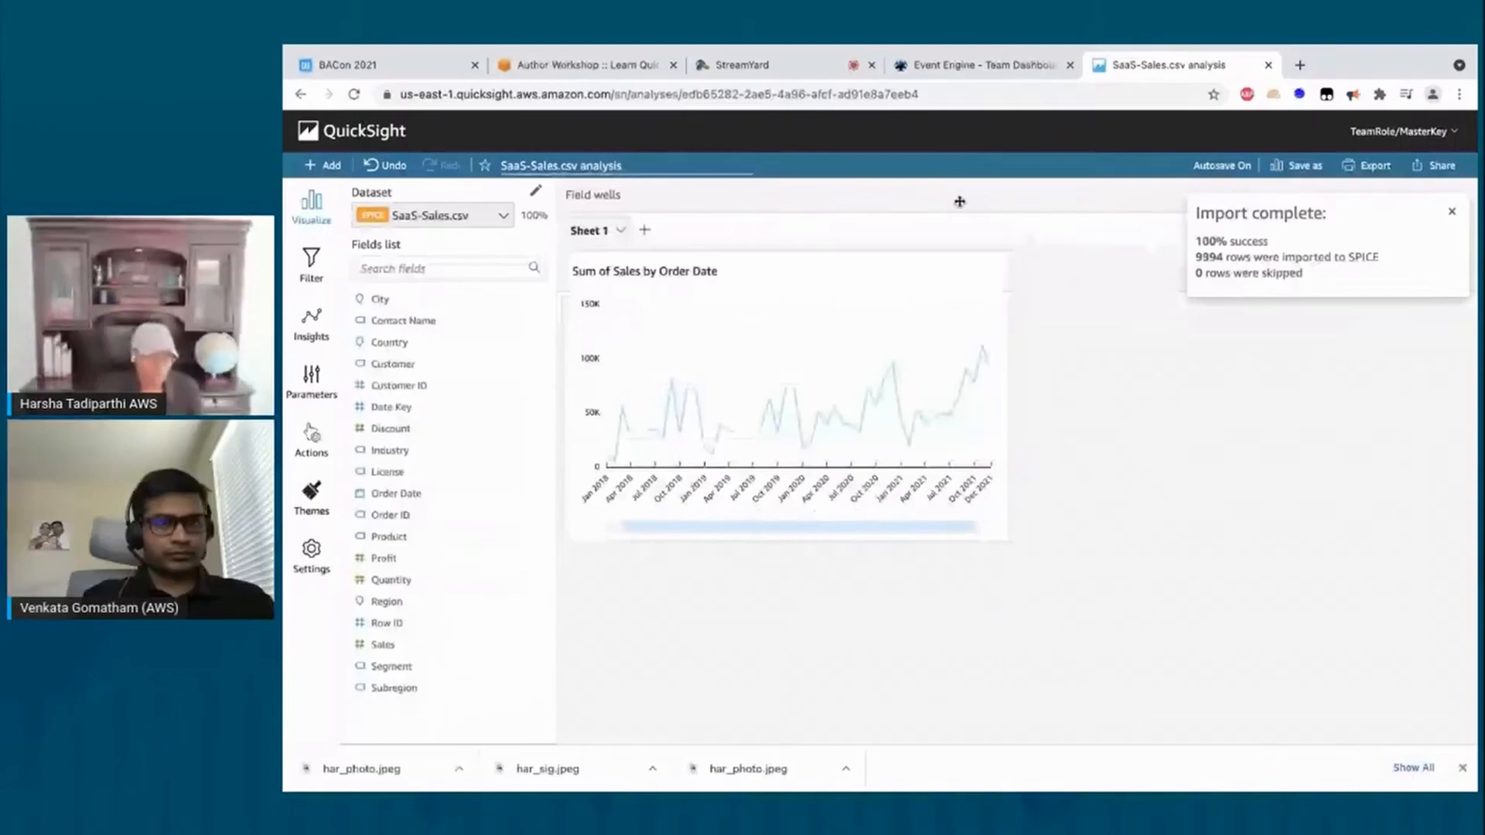
{"action": "left_click", "coordinate": [586, 65]}
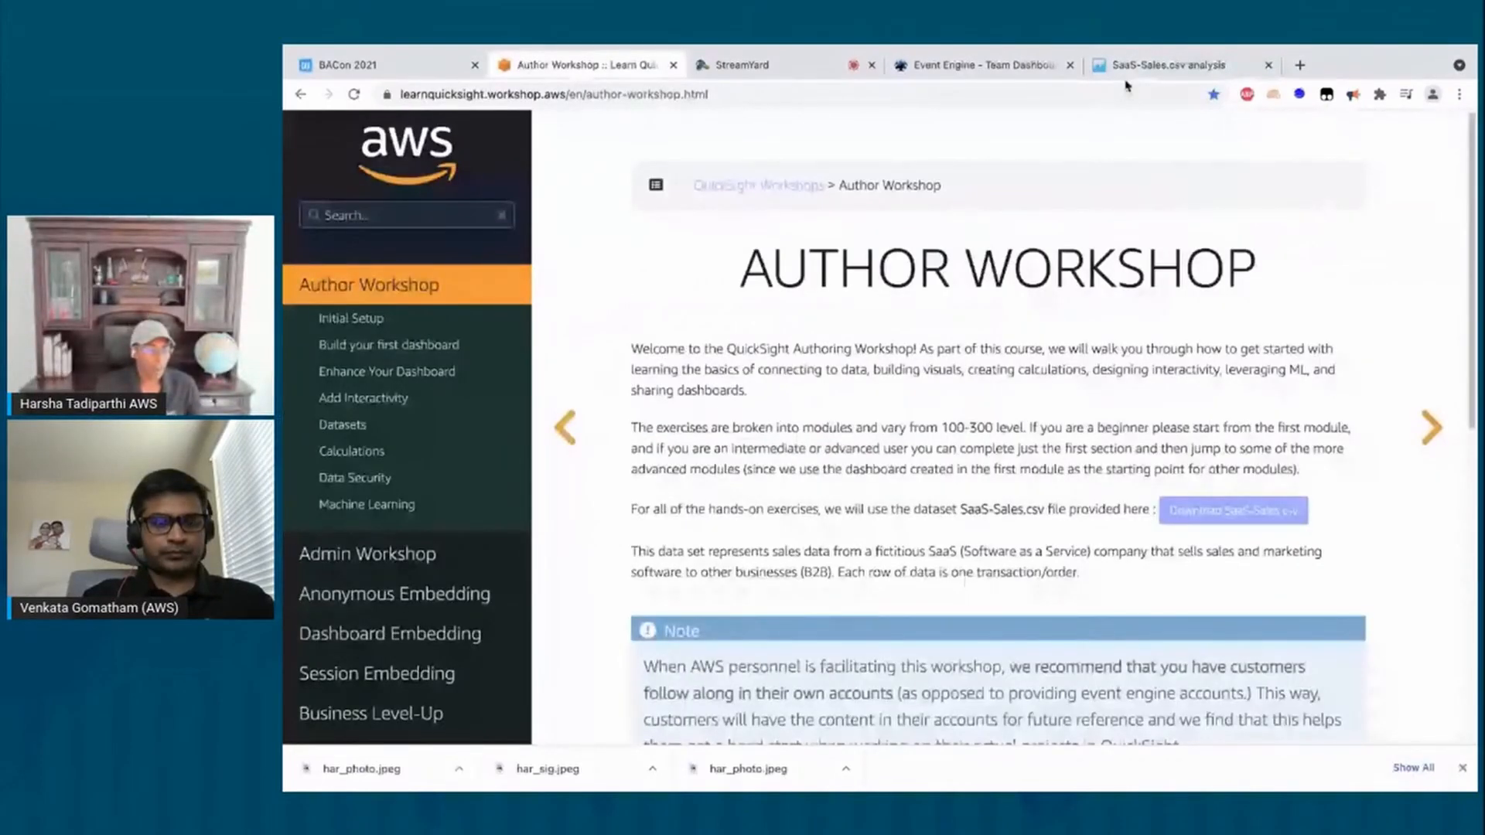
{"action": "left_click", "coordinate": [1145, 64]}
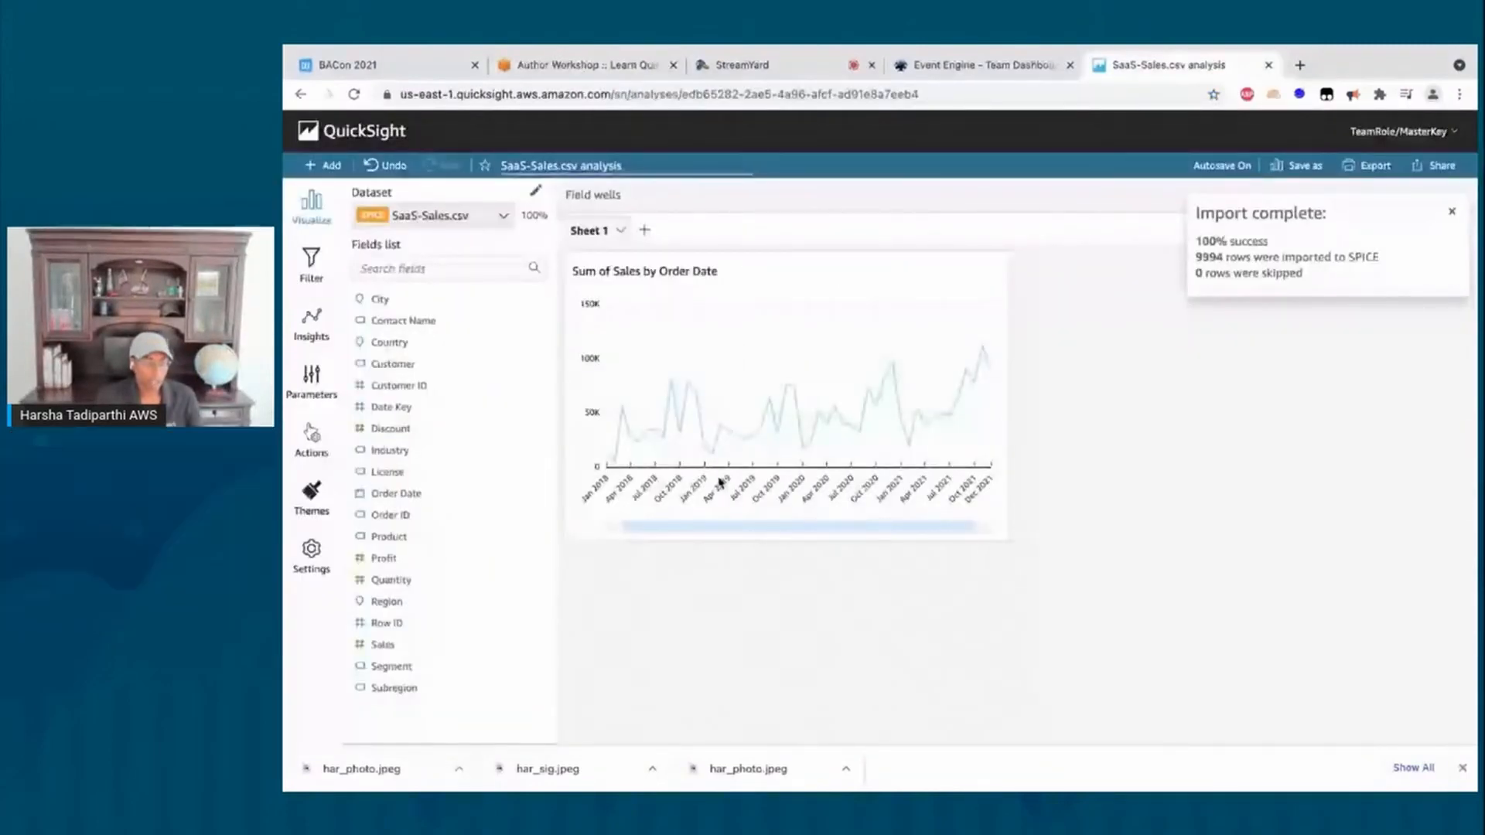
{"action": "left_click", "coordinate": [877, 308]}
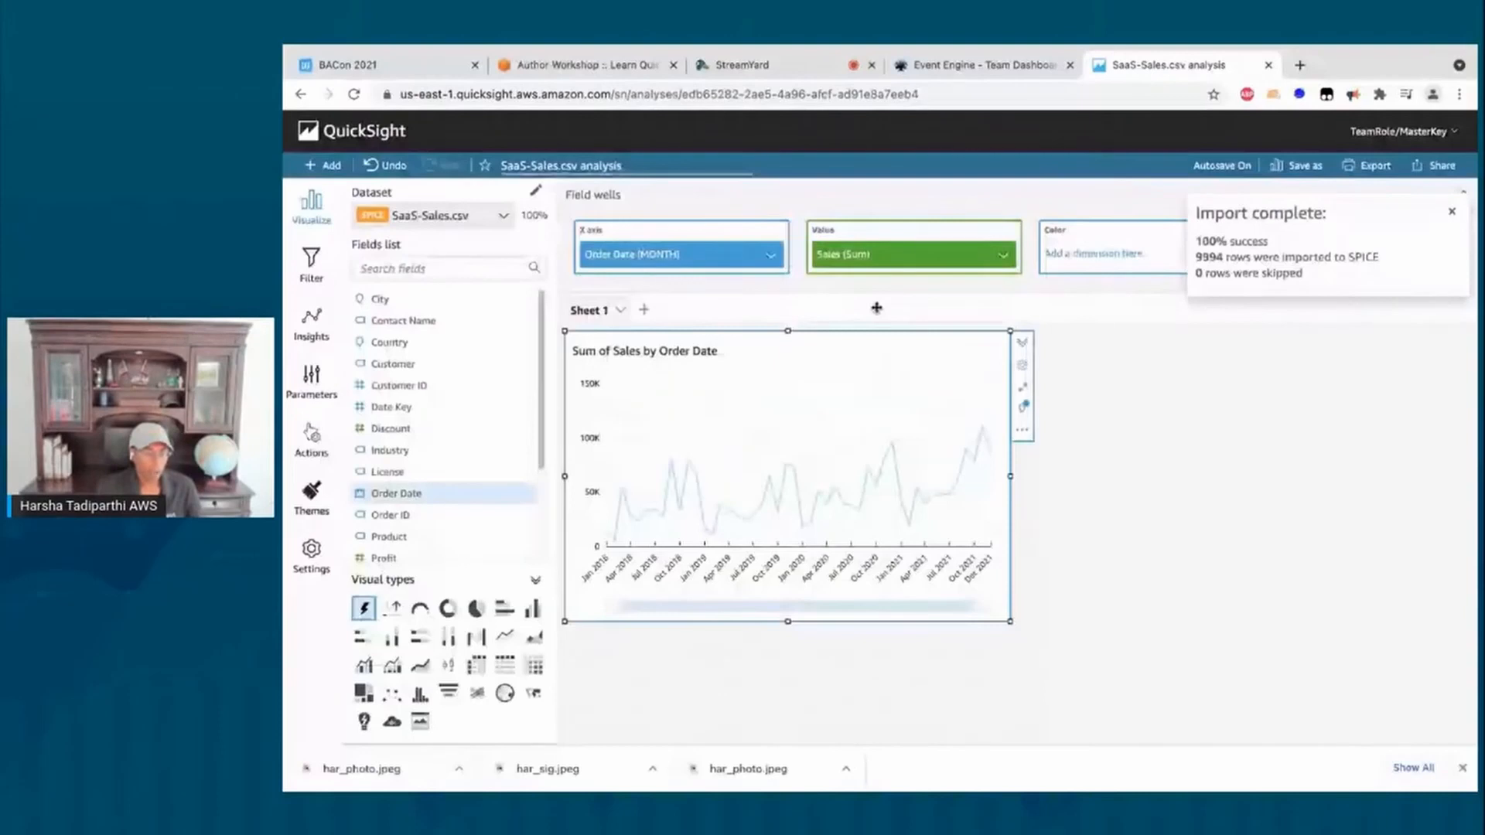
Step: Add a forecast to the sales line with 6 periods forward
{"action": "left_click", "coordinate": [1022, 436]}
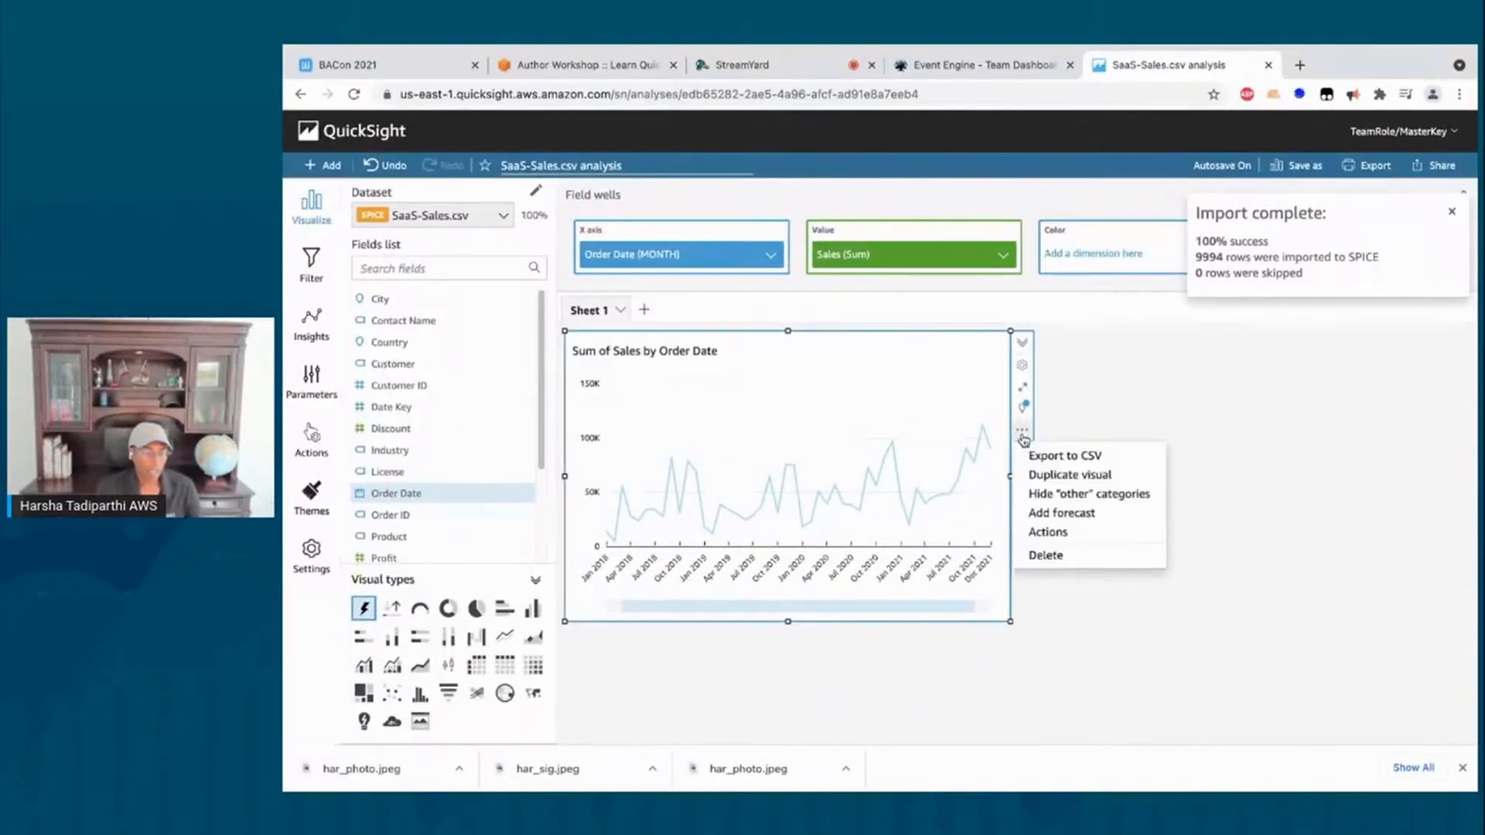
{"action": "left_click", "coordinate": [1055, 515]}
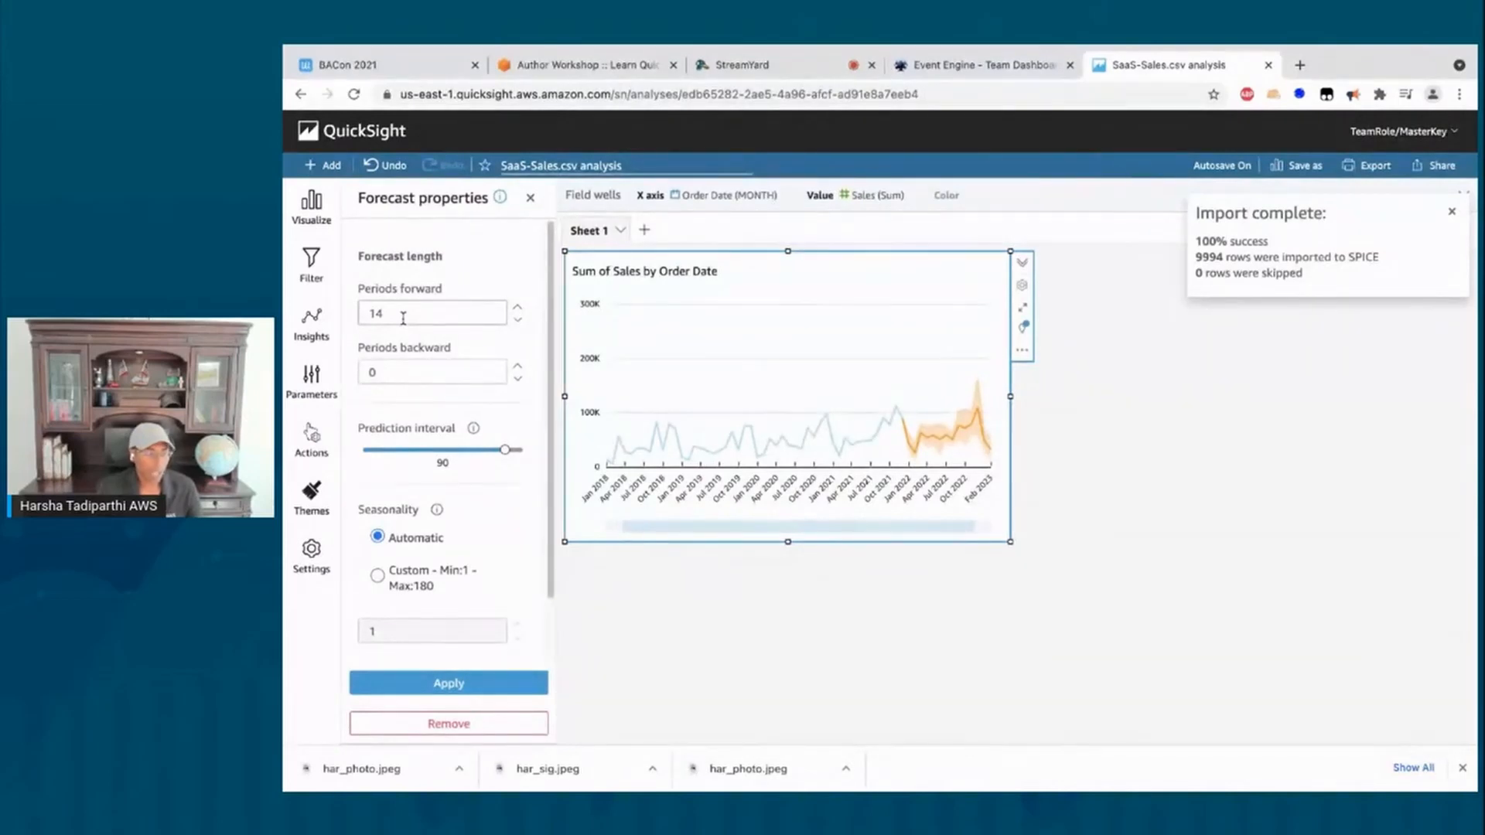
{"action": "double_click", "coordinate": [366, 311]}
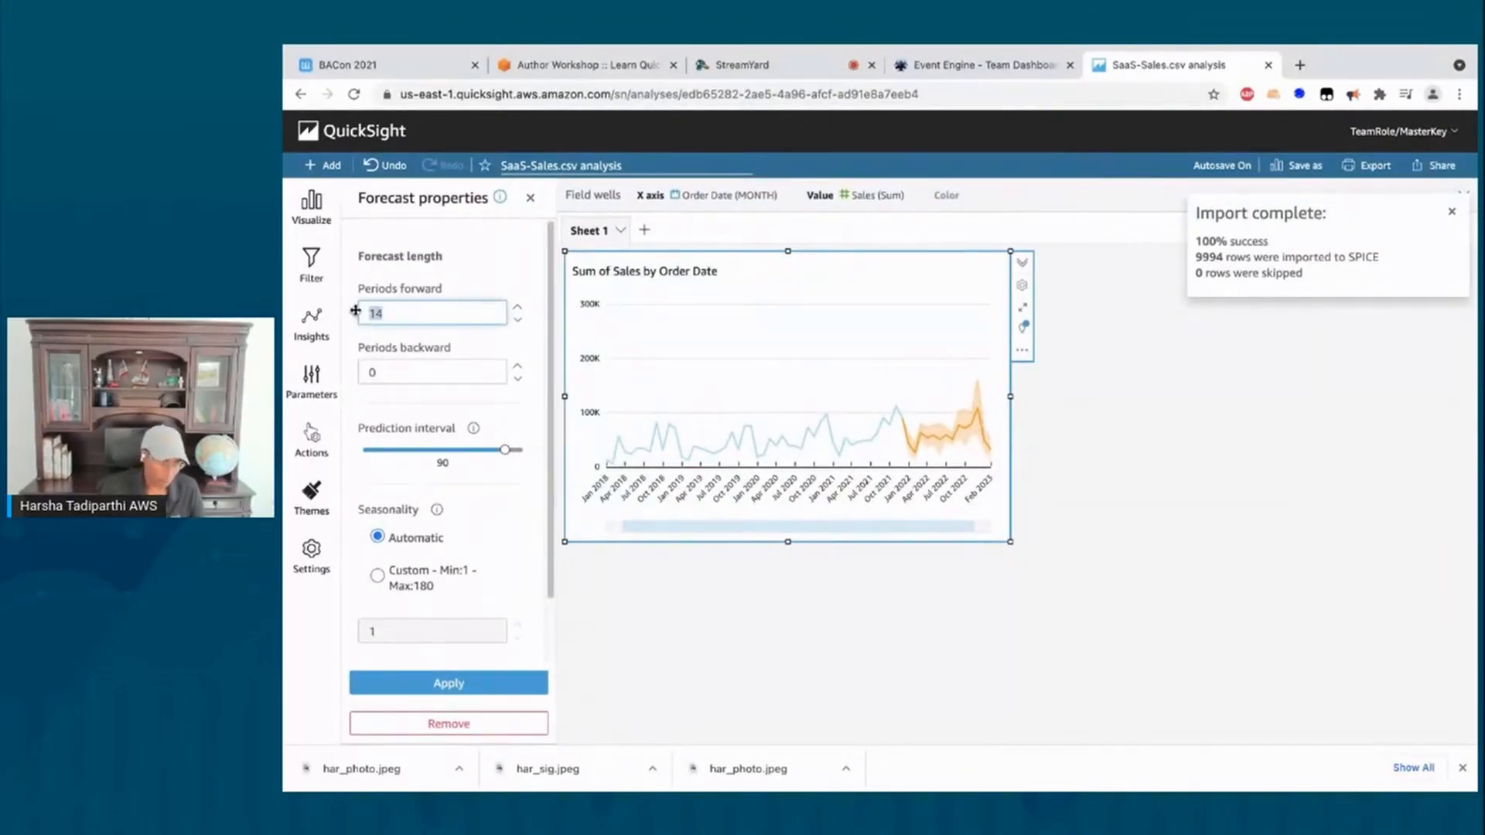
{"action": "type", "text": "6"}
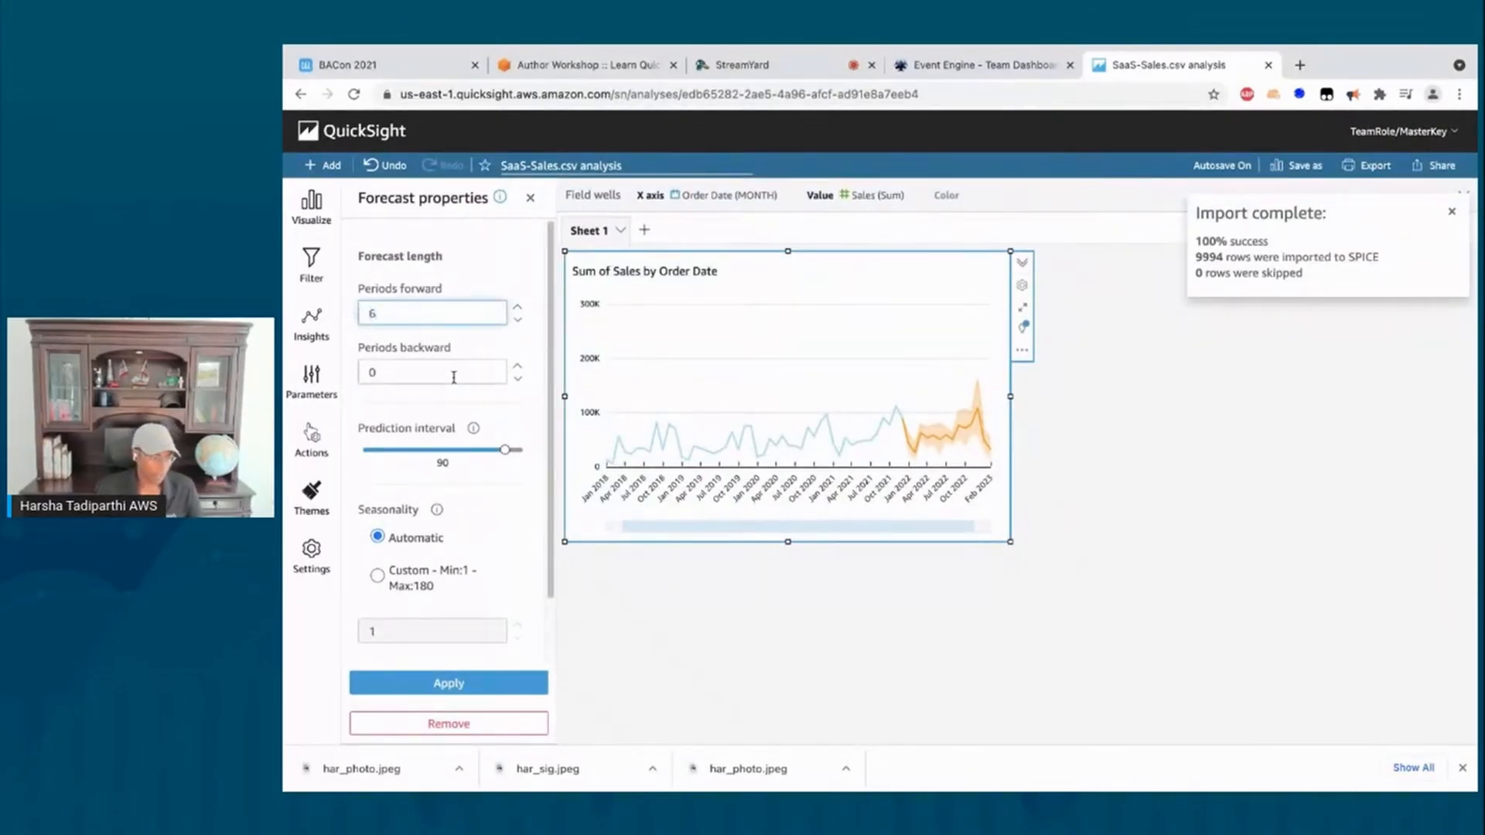
{"action": "left_click", "coordinate": [452, 683]}
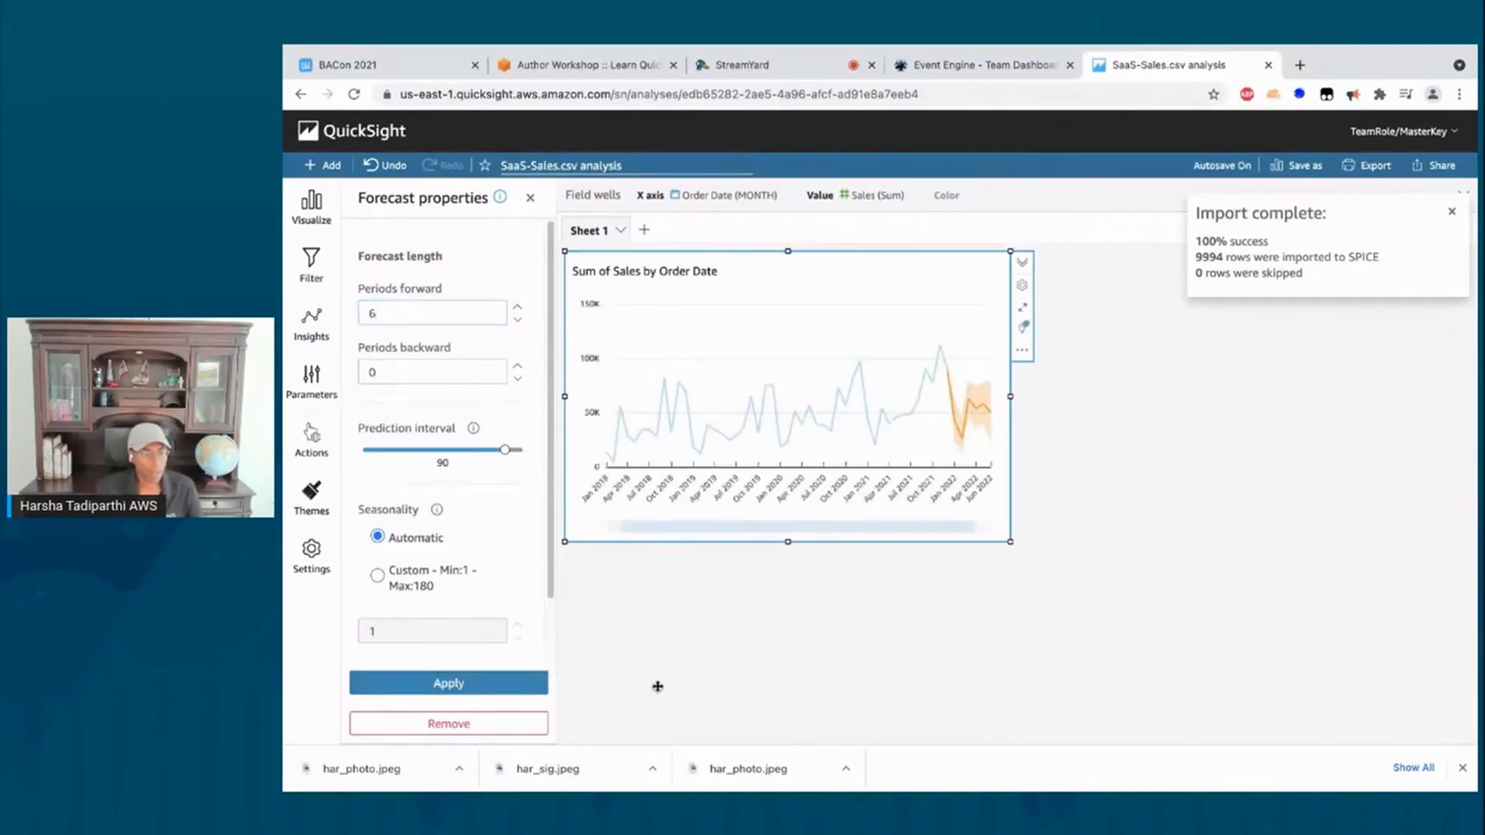
Step: Set the forecast's periods backward to 6 and apply it
{"action": "mouse_move", "coordinate": [956, 416]}
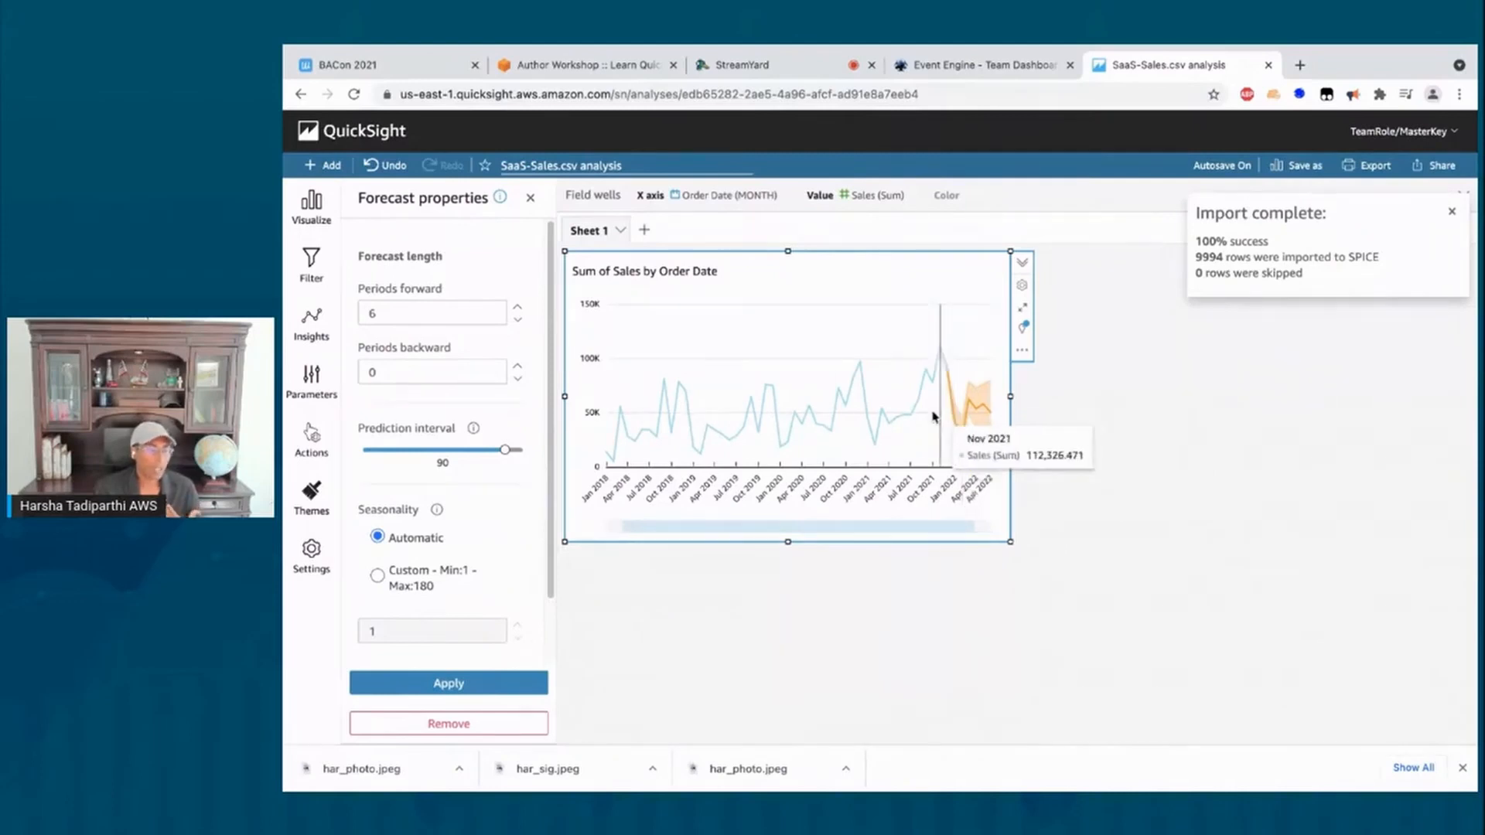
{"action": "left_click", "coordinate": [381, 372]}
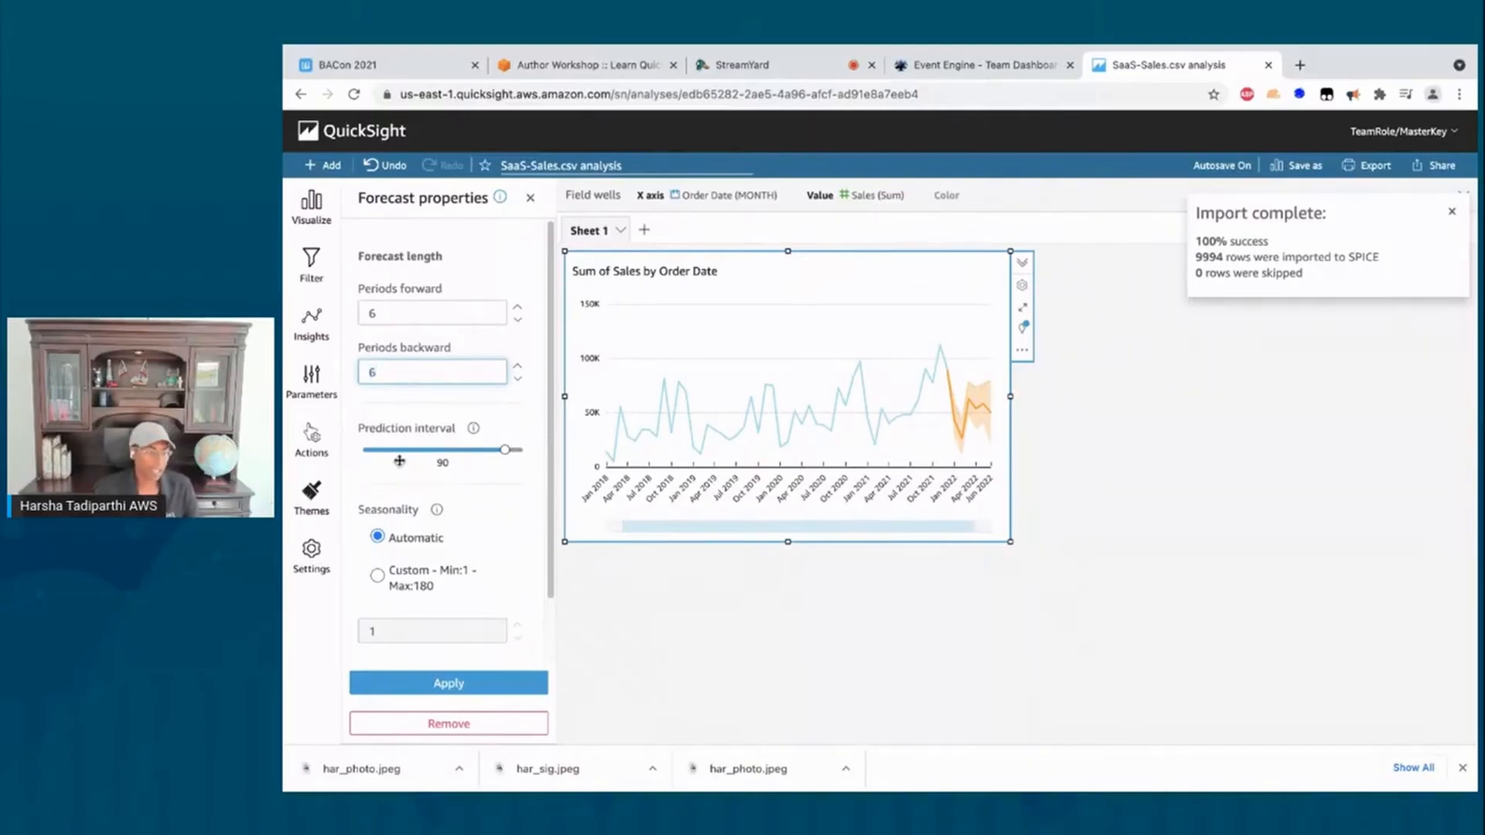
{"action": "left_click", "coordinate": [376, 684]}
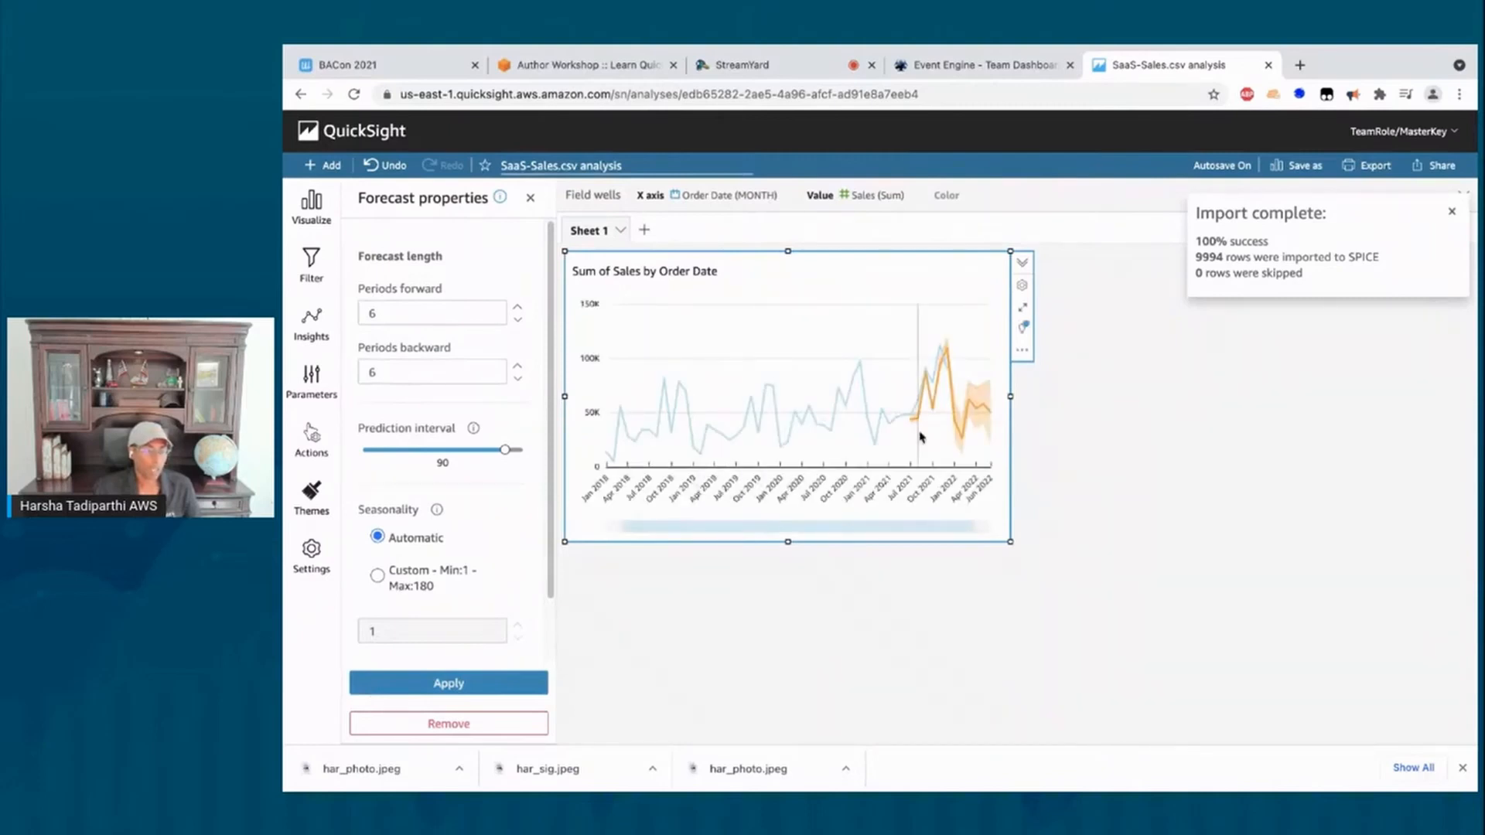
{"action": "mouse_move", "coordinate": [913, 427]}
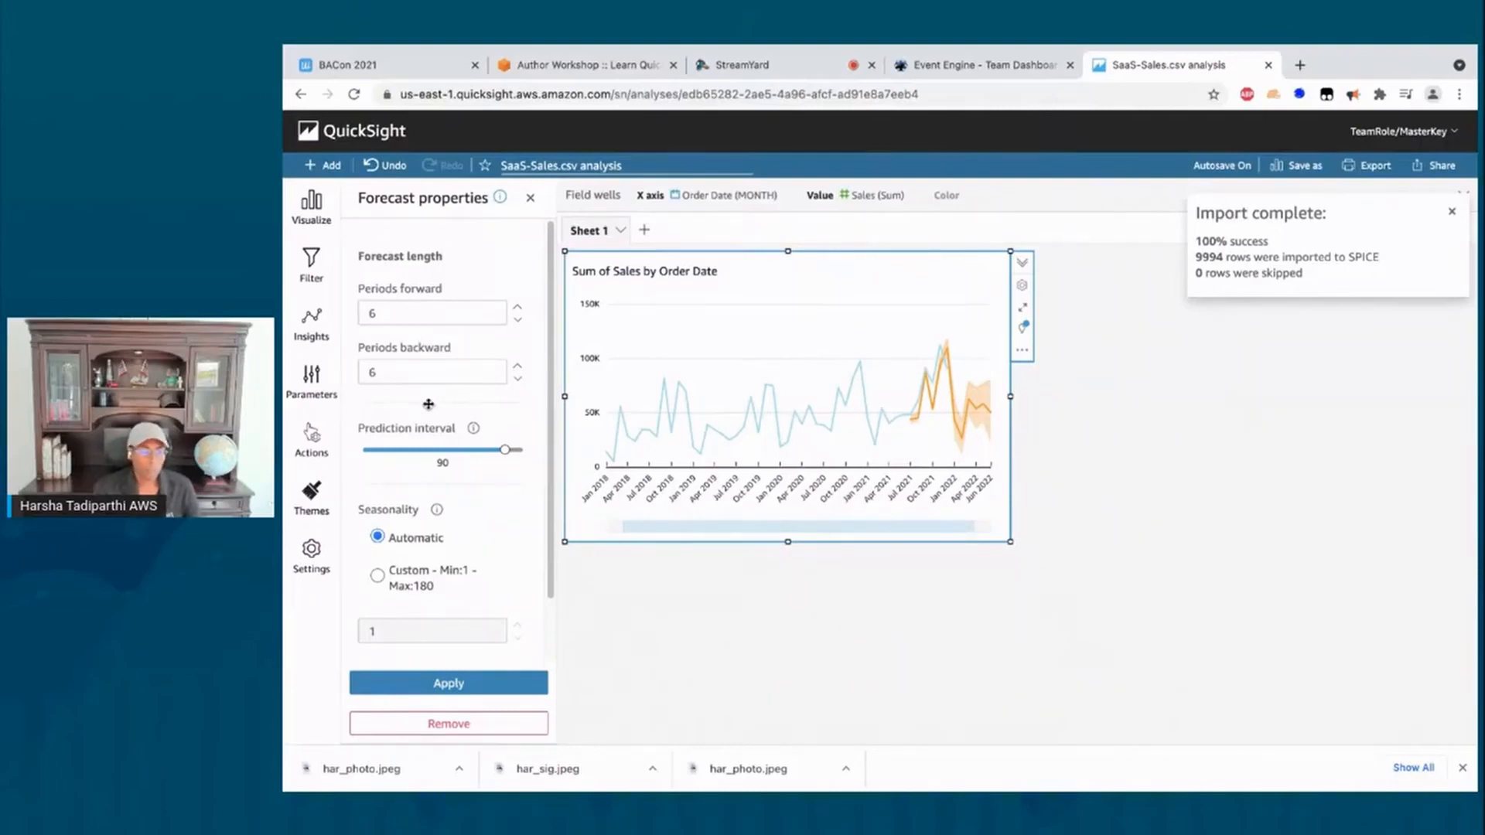
Step: Add a KPI visual with Sales as its value and Order Date as its trend group
{"action": "left_click", "coordinate": [323, 171]}
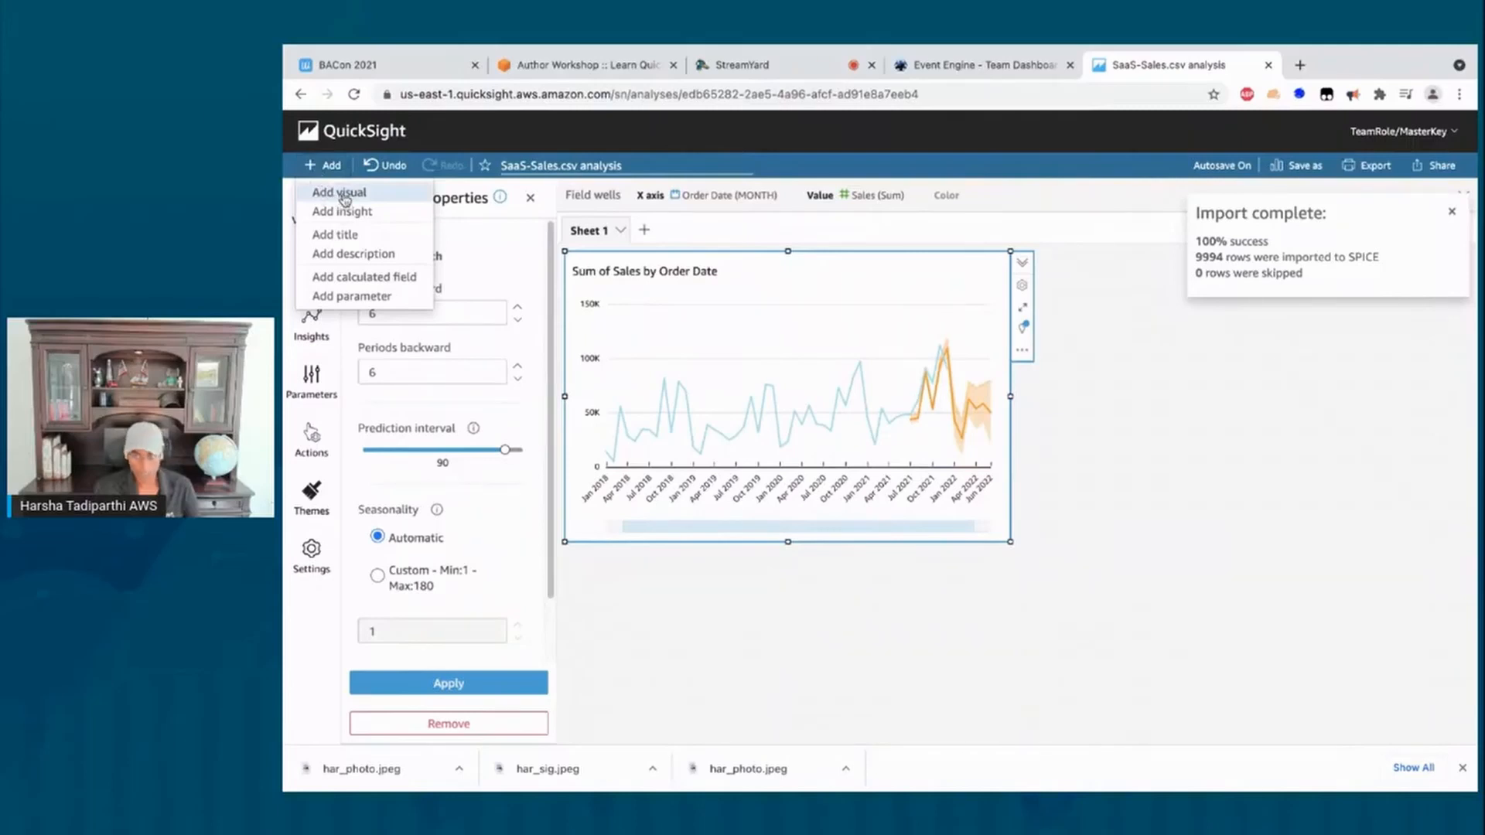
{"action": "left_click", "coordinate": [344, 199]}
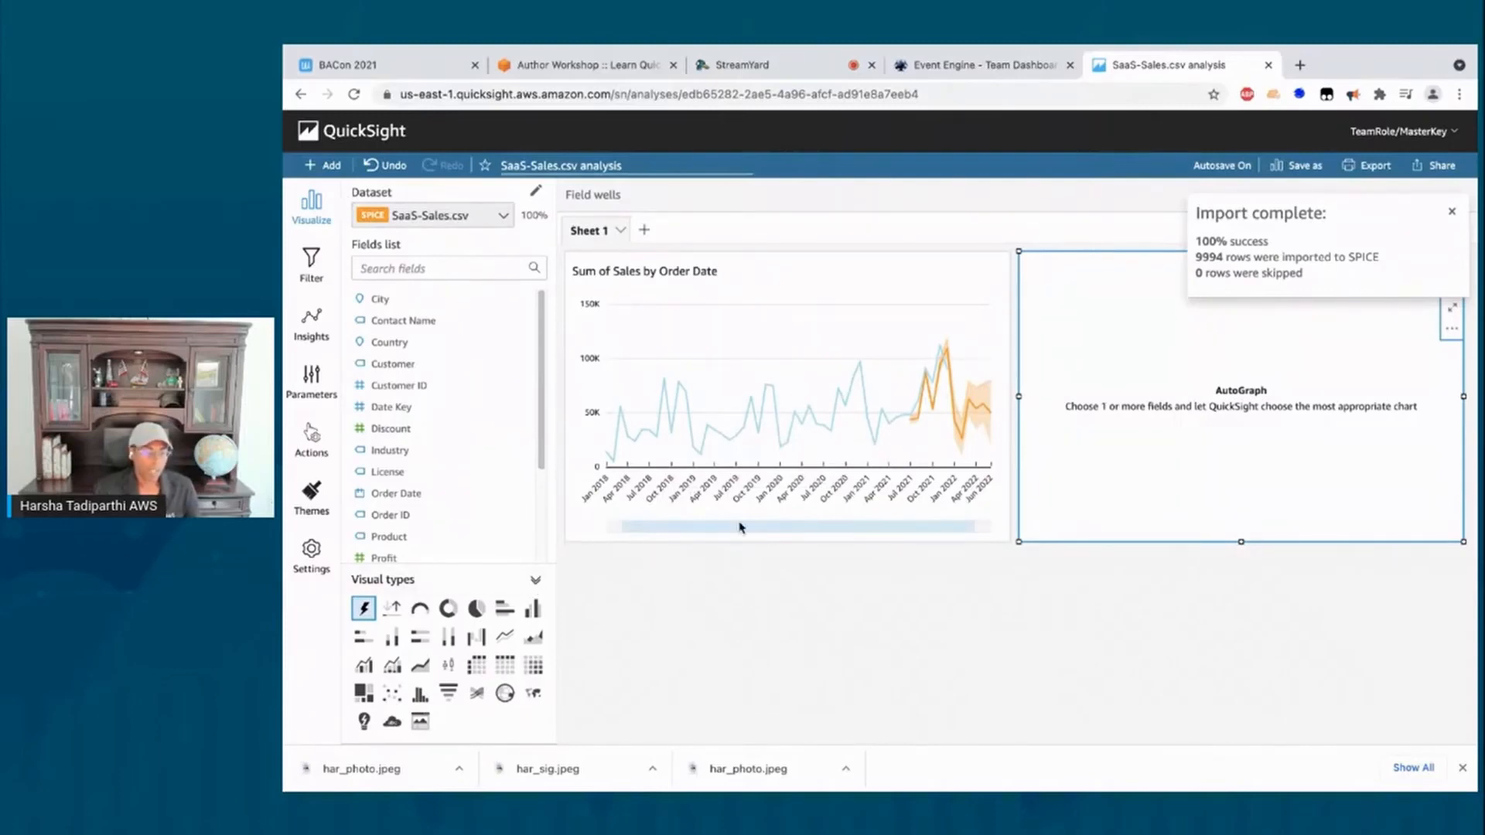
{"action": "left_click", "coordinate": [392, 610]}
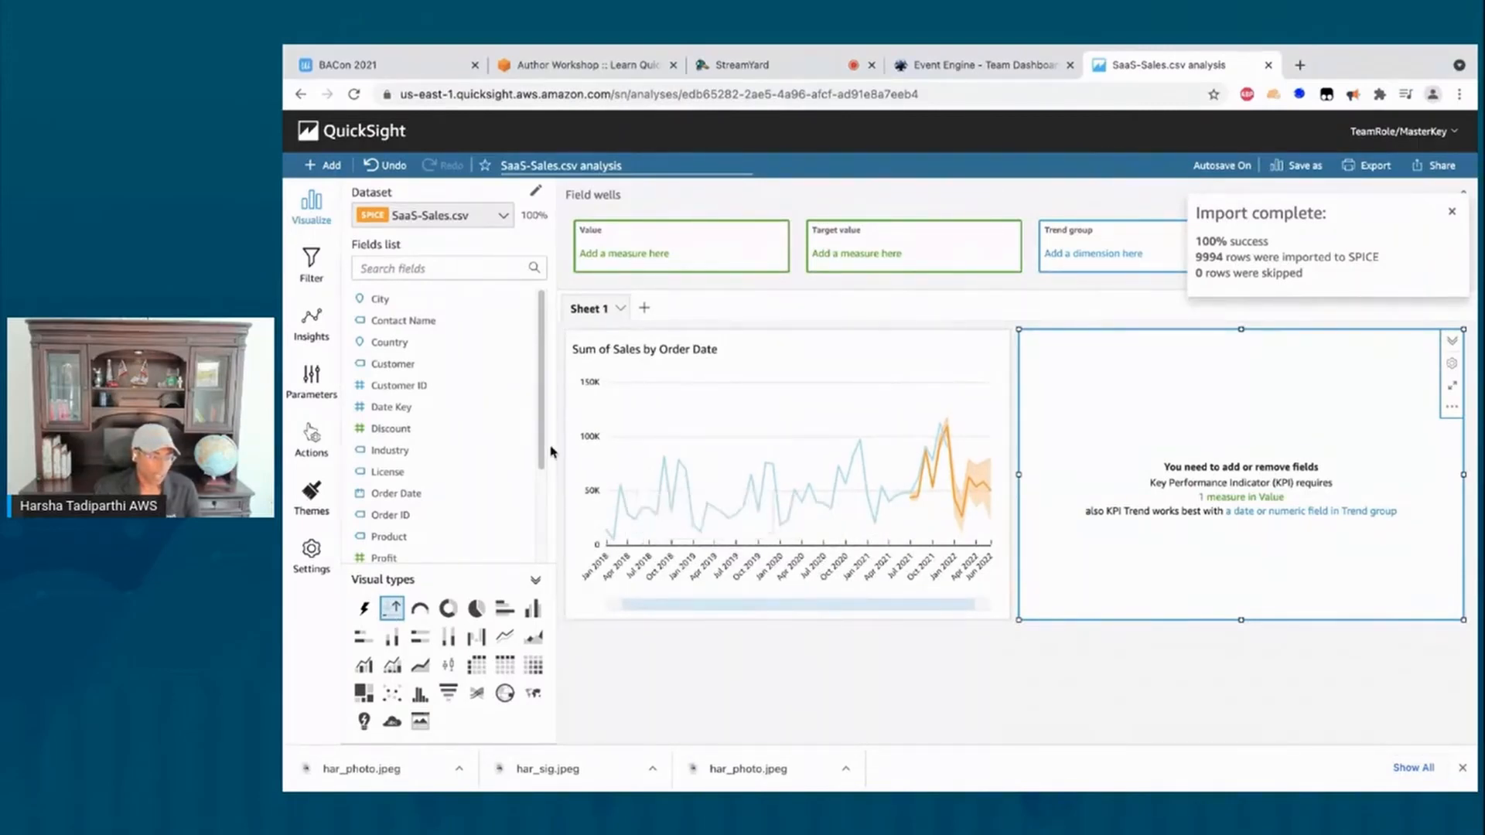
{"action": "scroll", "coordinate": [523, 551], "scroll_direction": "down", "scroll_amount": 3}
{"action": "left_click", "coordinate": [396, 512]}
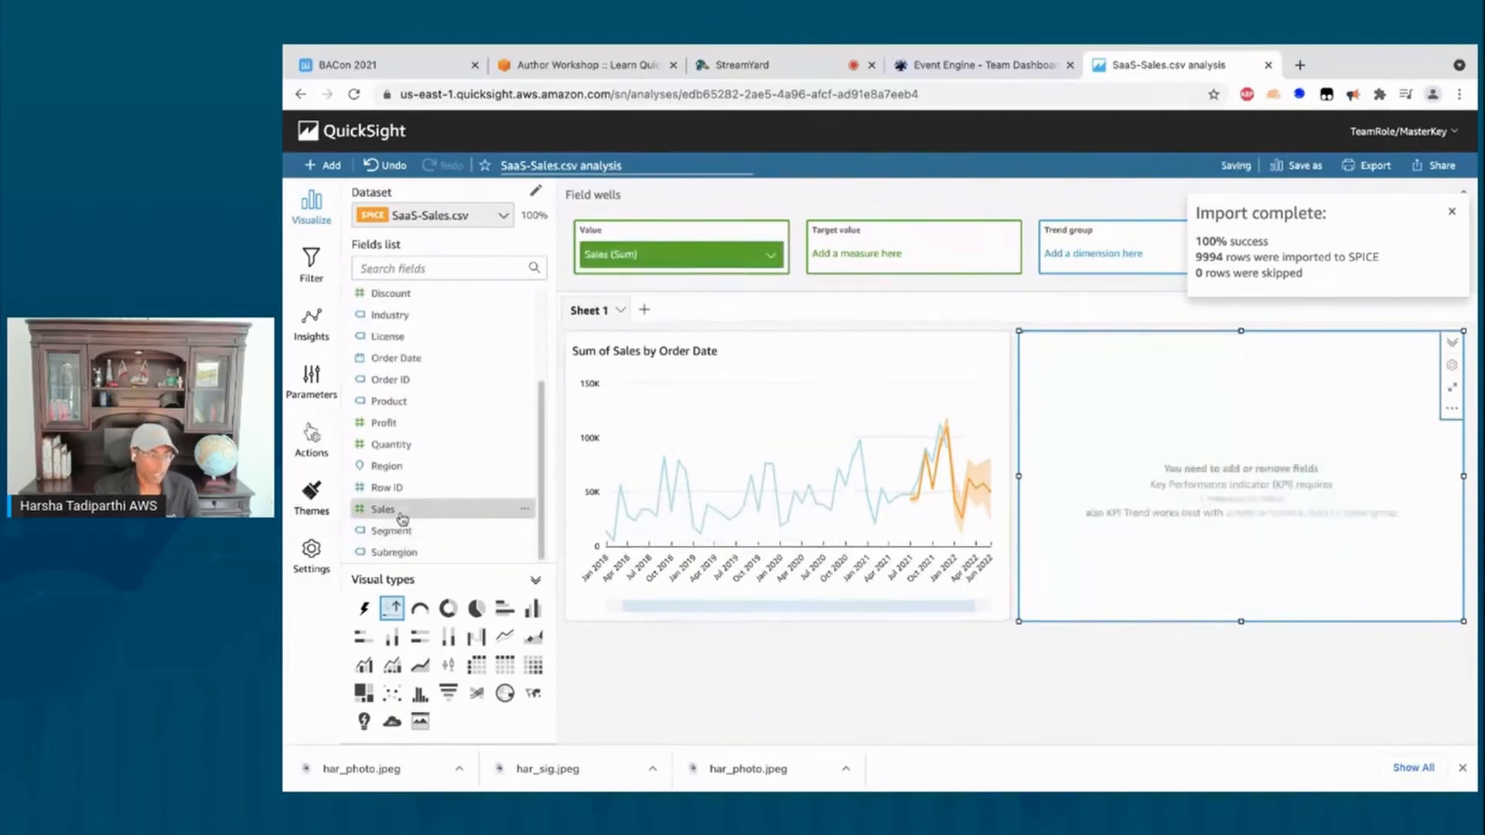
{"action": "left_click", "coordinate": [397, 359]}
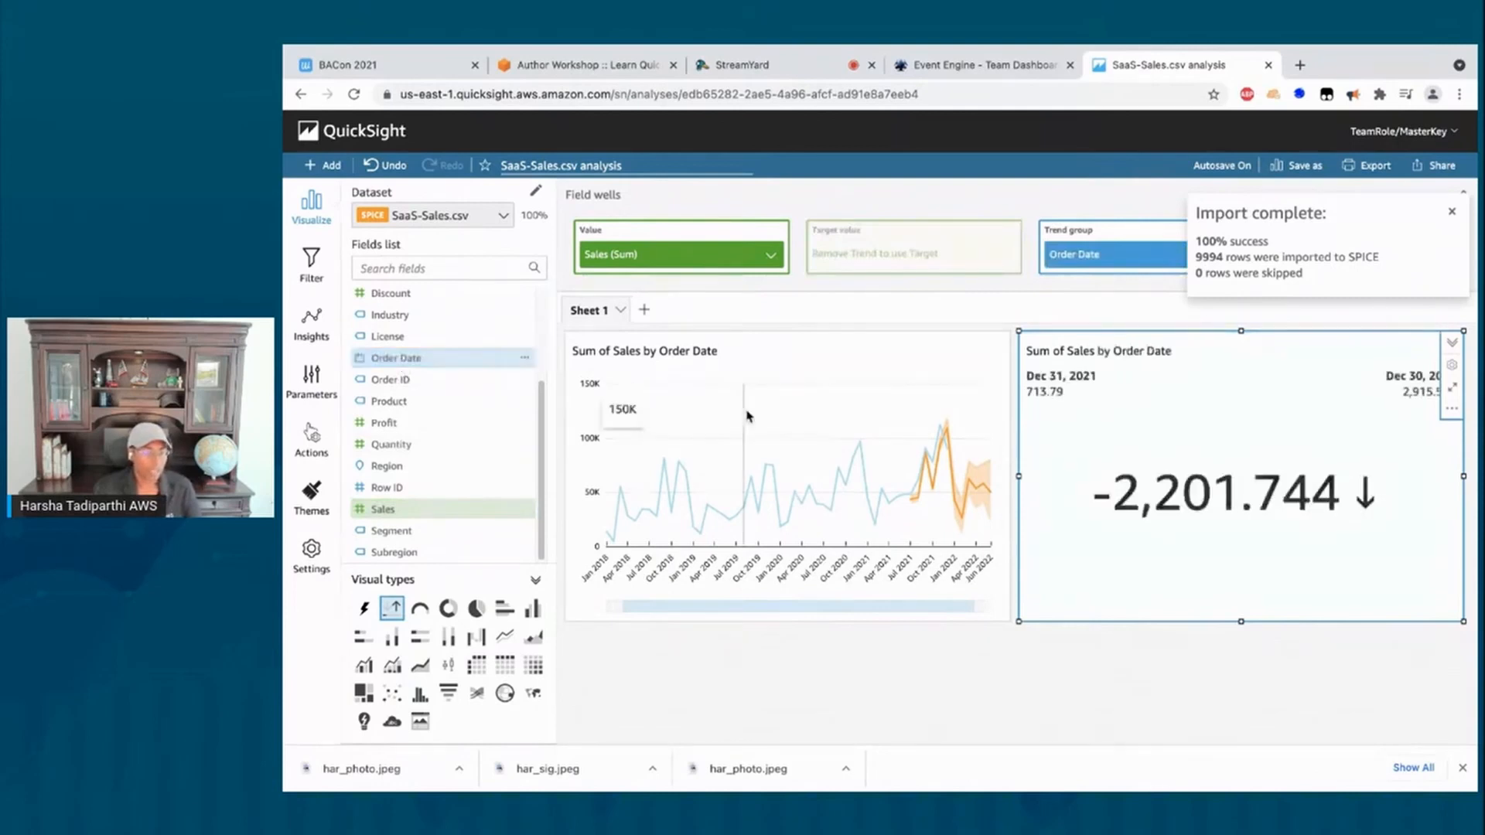
{"action": "left_click", "coordinate": [1102, 267]}
{"action": "mouse_move", "coordinate": [1315, 304]}
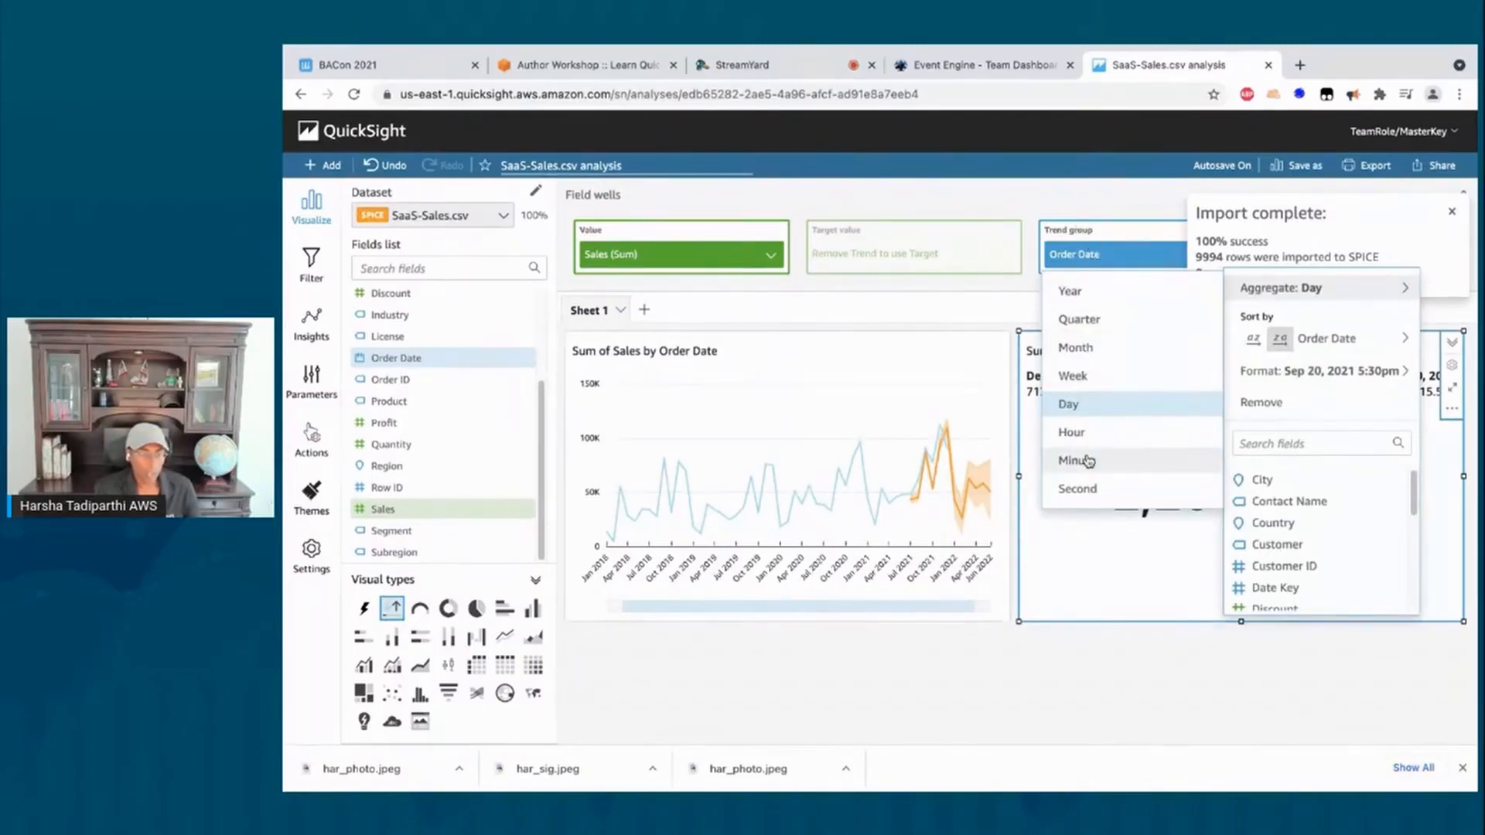
Step: Group the KPI's Order Date trend by Year and close the Import complete notice
{"action": "left_click", "coordinate": [1070, 291]}
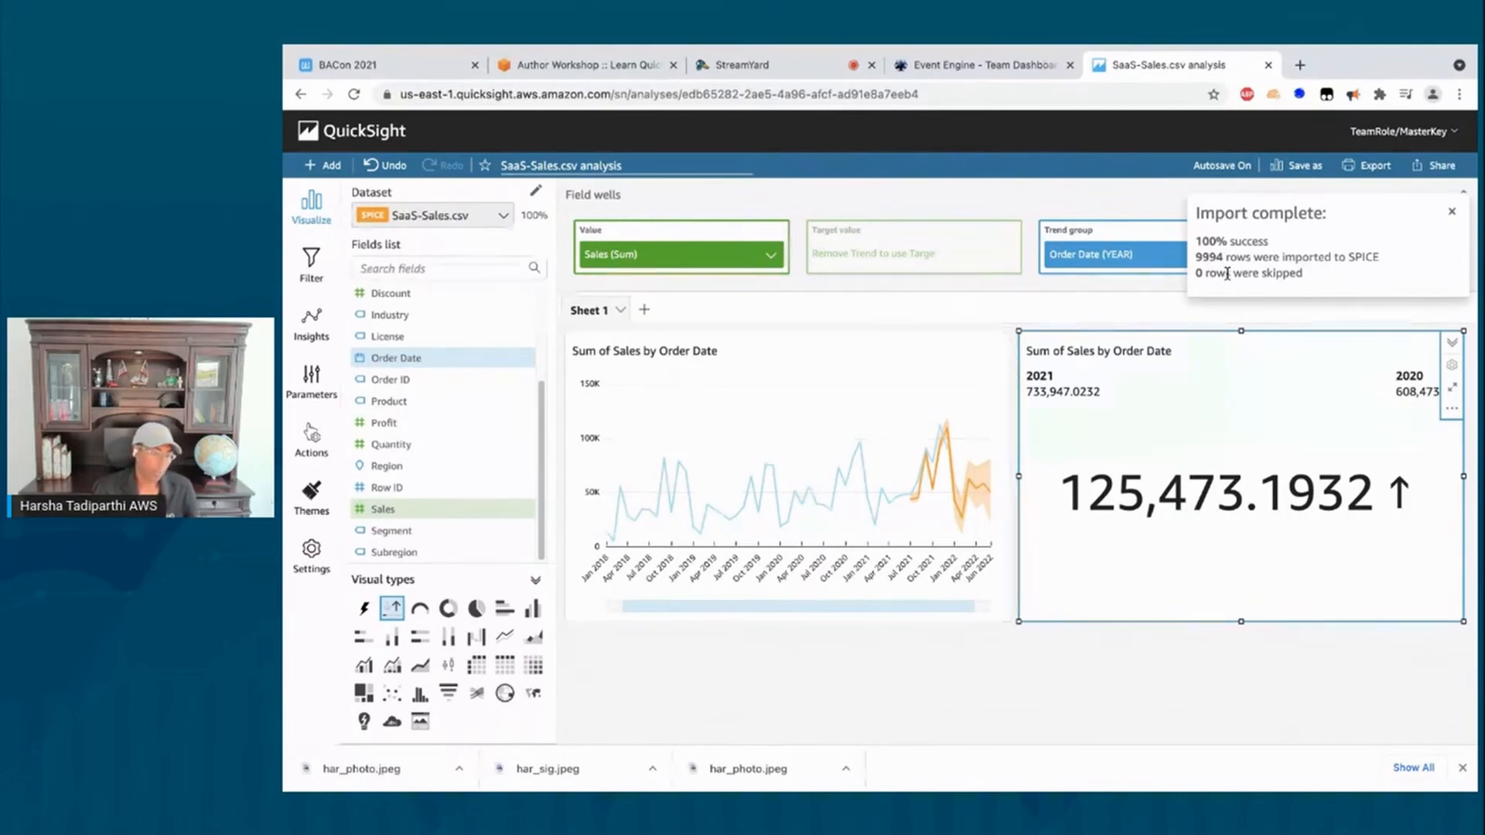
{"action": "left_click", "coordinate": [1452, 216]}
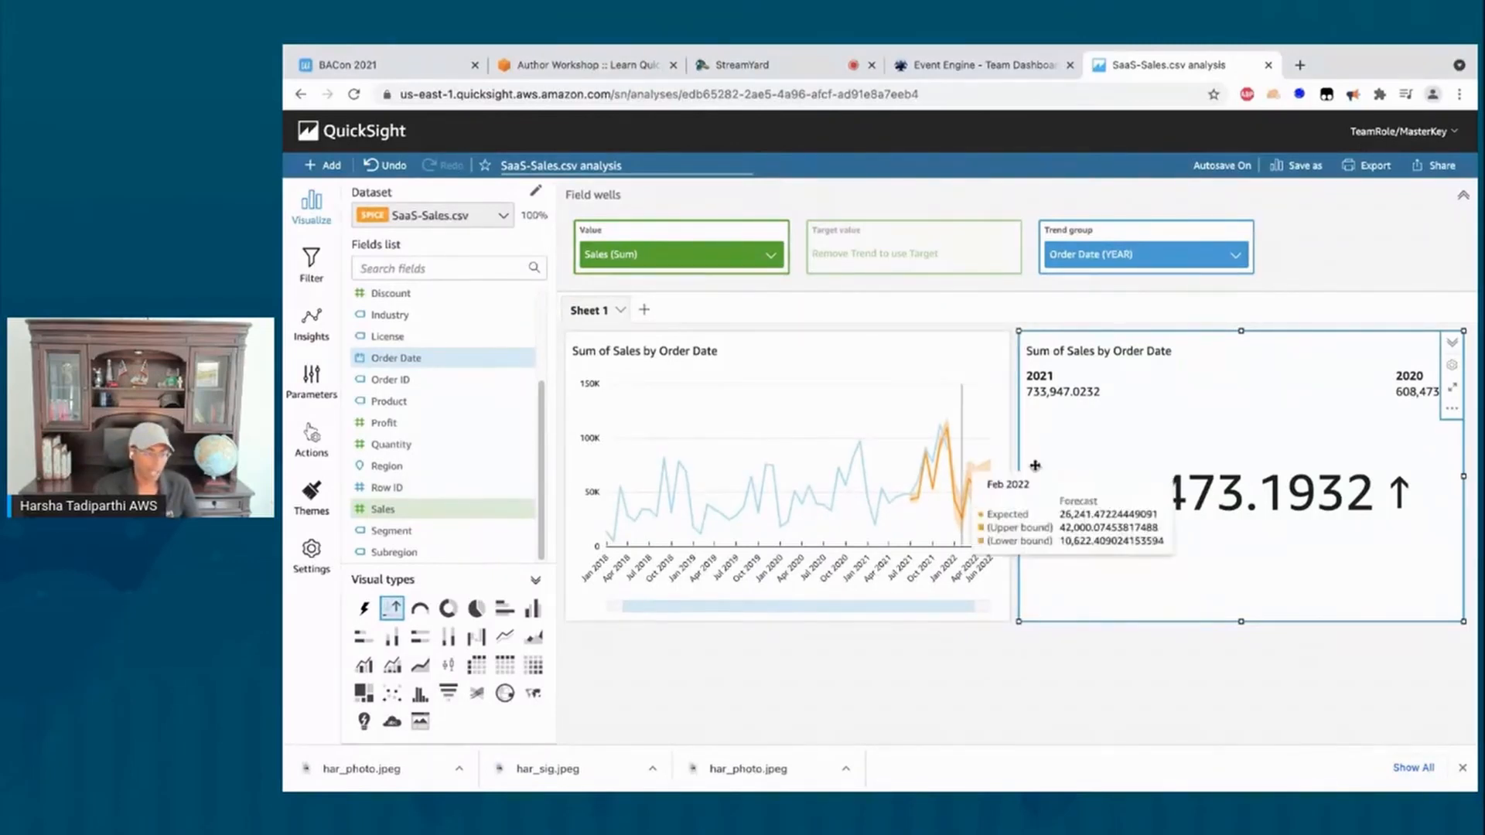
Step: Add the Month over Month insight (Dec 2021 sales down 19.45%) to the sheet
{"action": "left_click", "coordinate": [311, 331]}
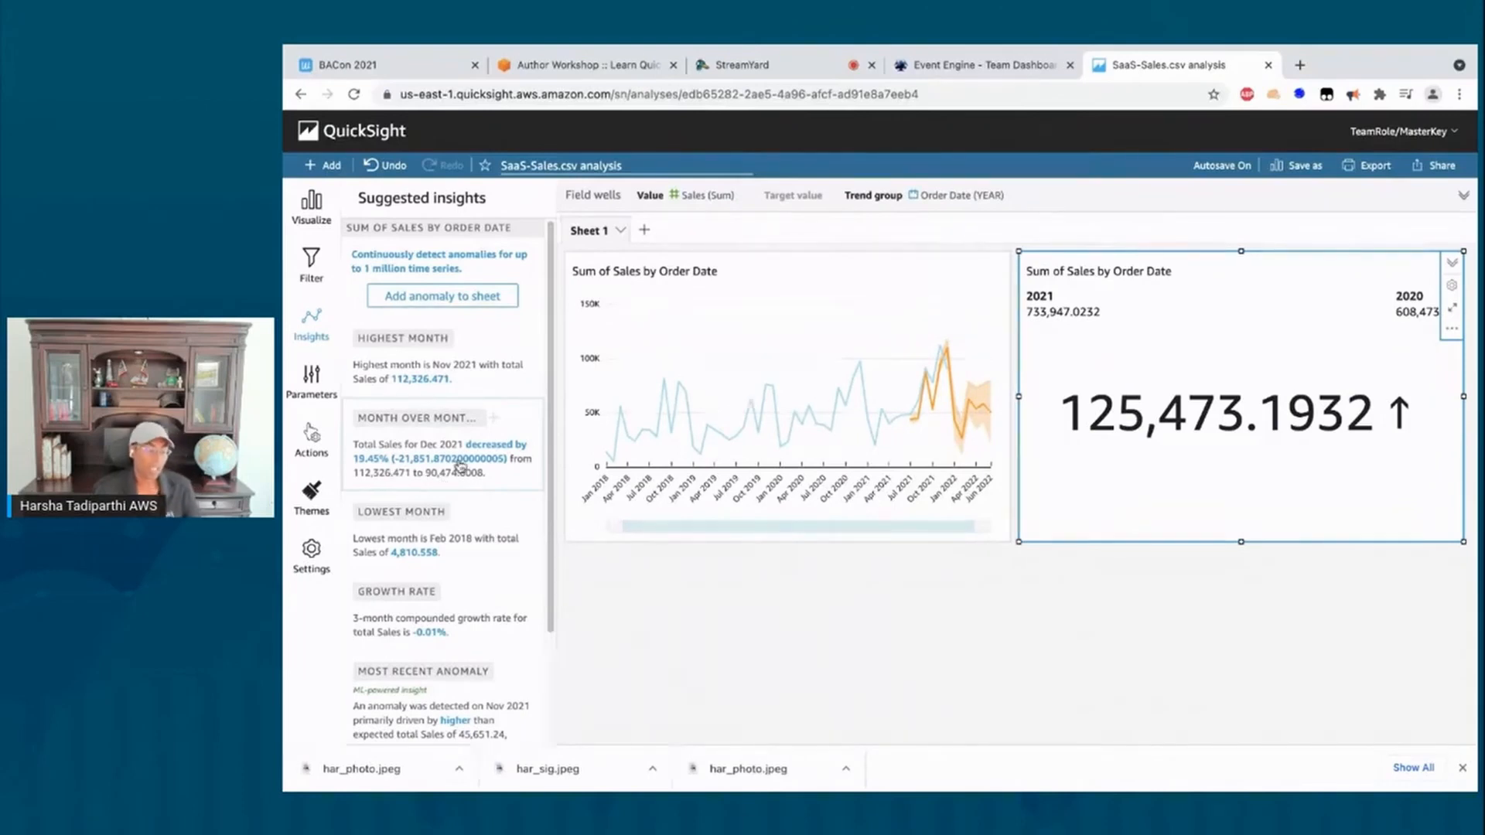
{"action": "left_click", "coordinate": [492, 424]}
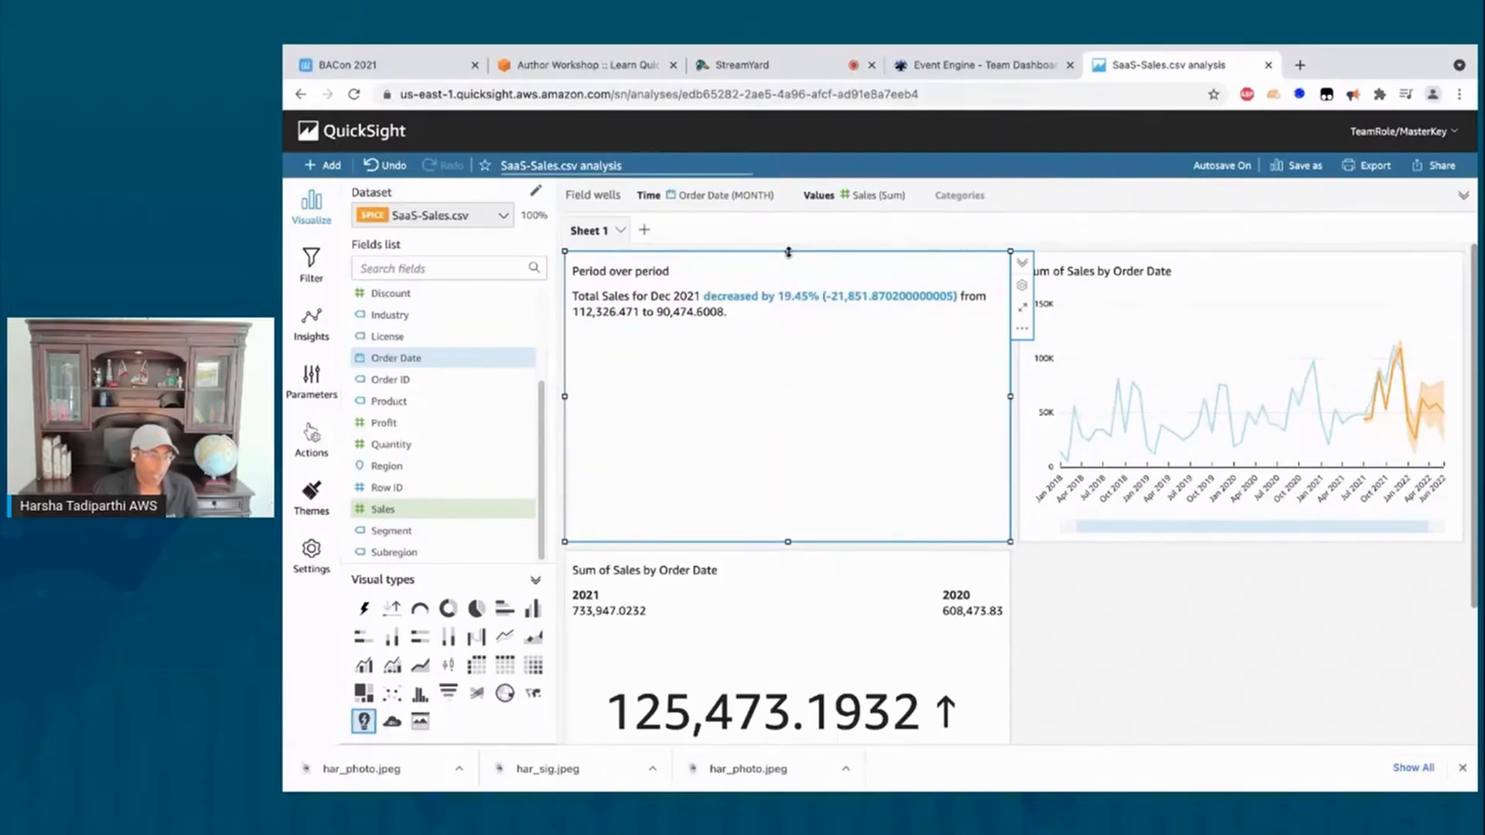
Step: Nudge the Period over period visual lower, then widen the sales line chart and move it left
{"action": "left_click_drag", "start_coordinate": [788, 253], "coordinate": [687, 403]}
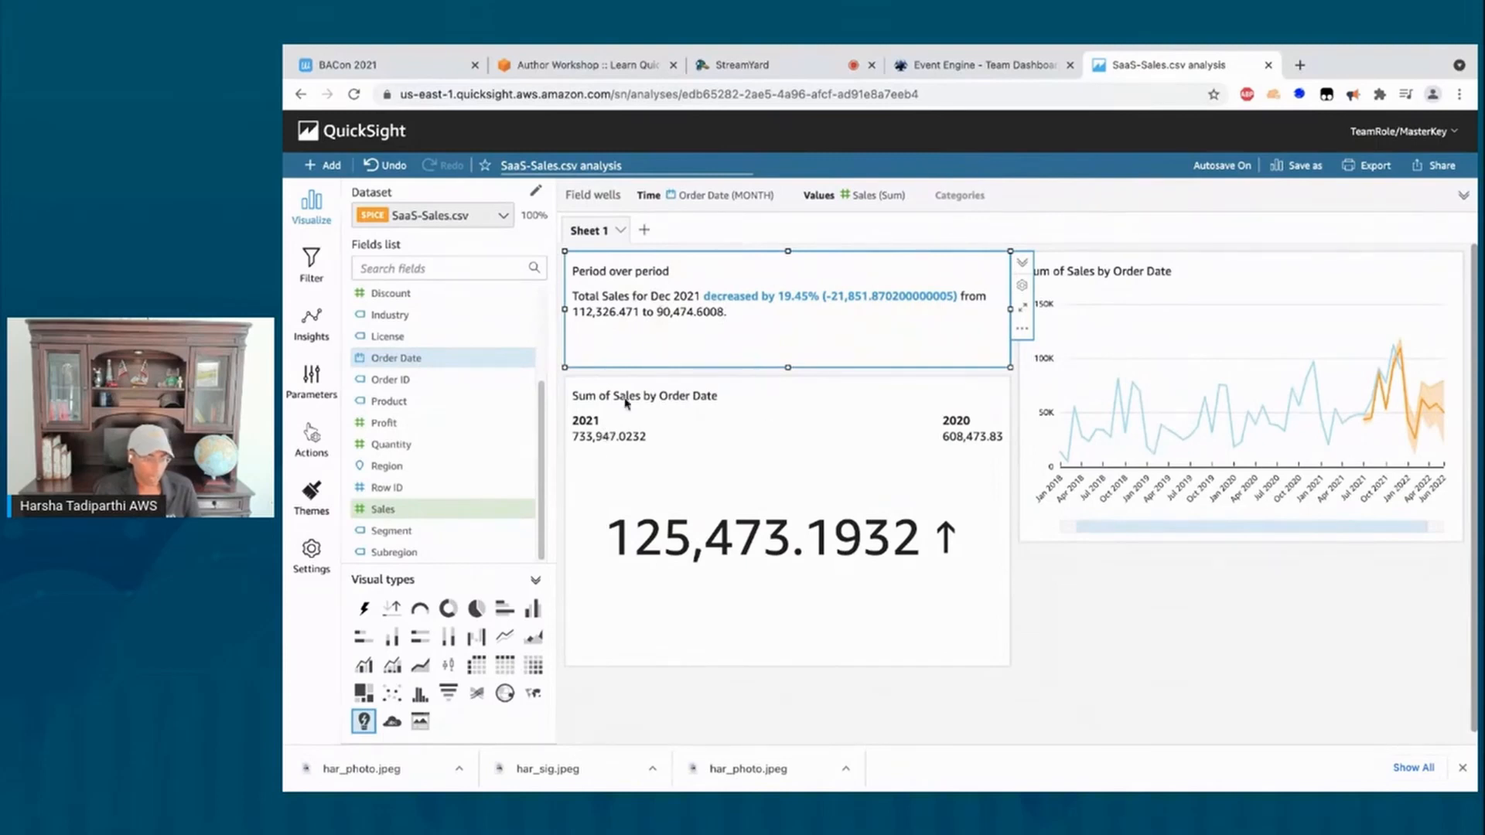
{"action": "left_click", "coordinate": [1173, 282]}
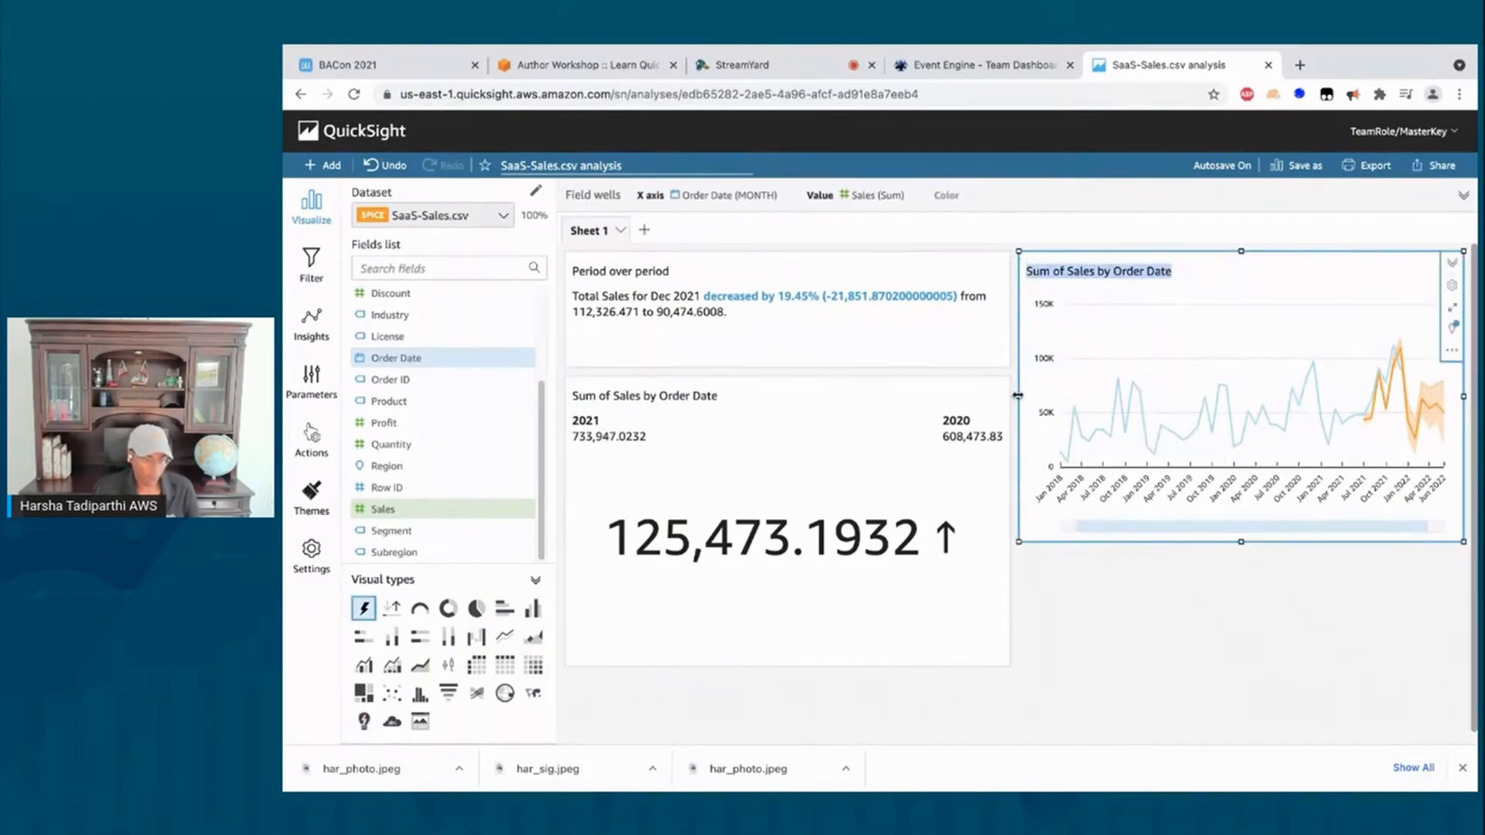
{"action": "left_click_drag", "start_coordinate": [1018, 396], "coordinate": [869, 371]}
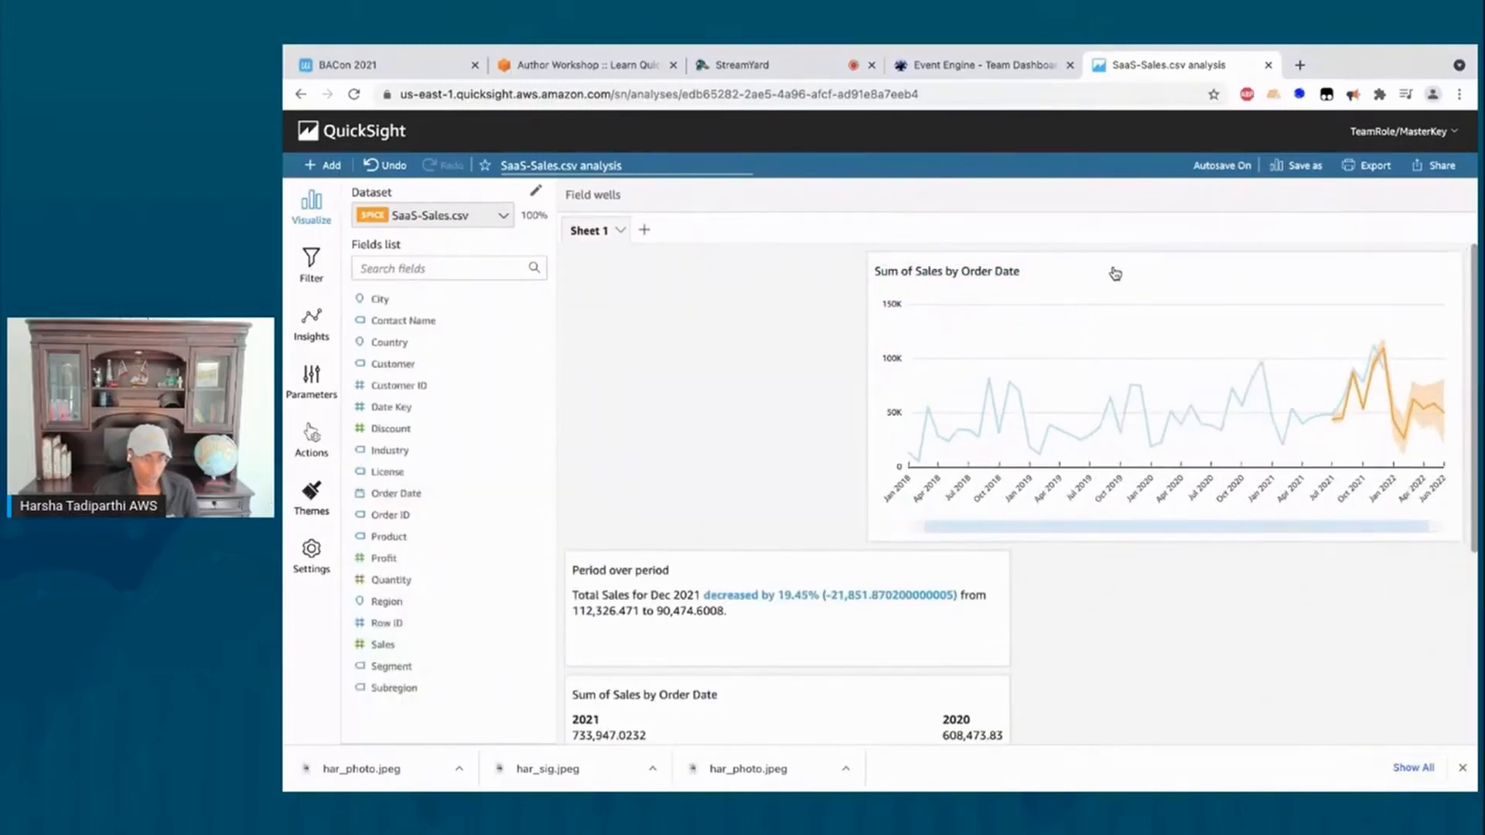
{"action": "left_click", "coordinate": [877, 255]}
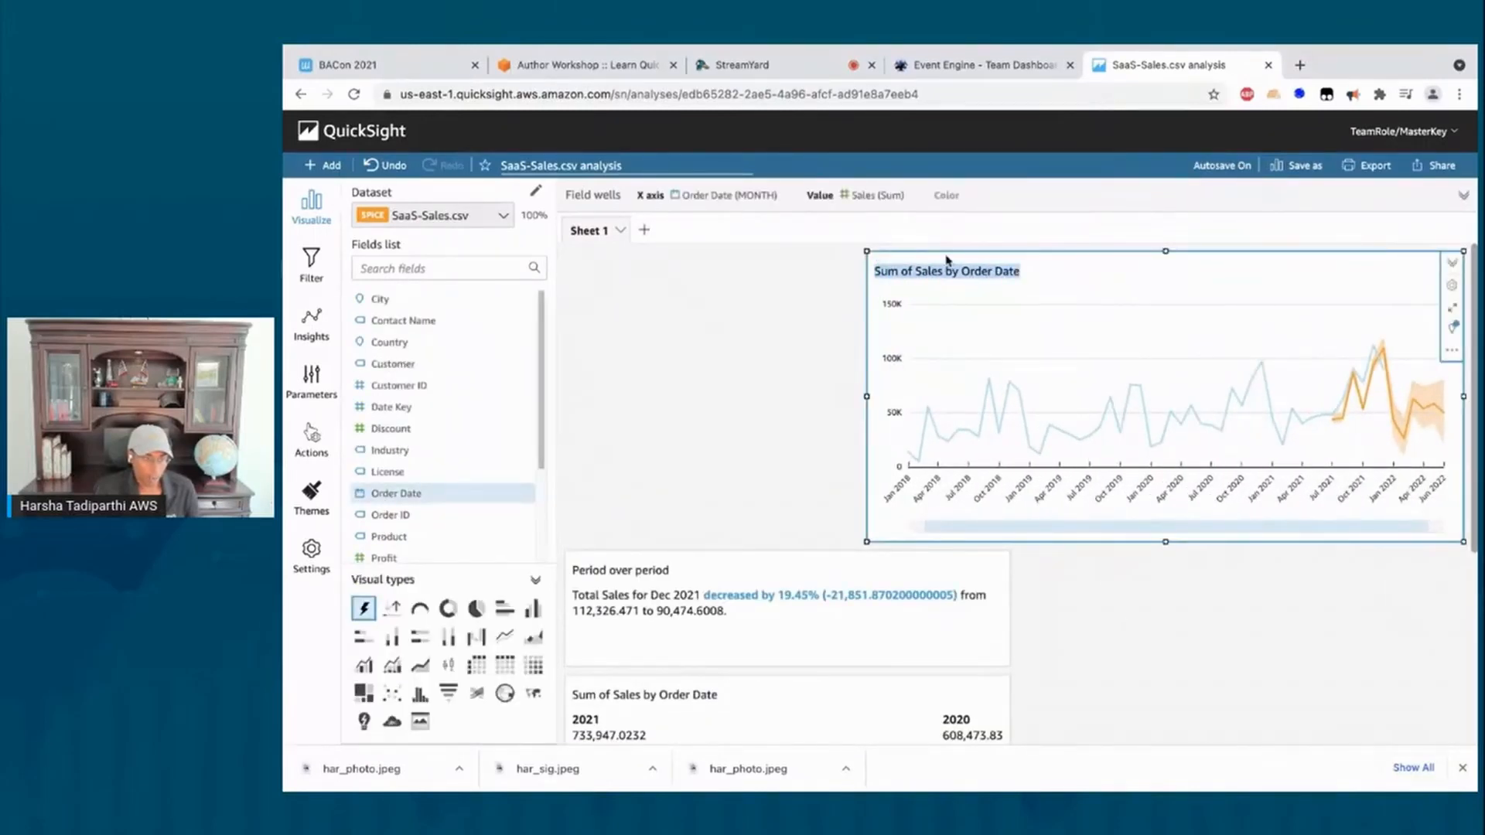
{"action": "left_click_drag", "start_coordinate": [969, 250], "coordinate": [625, 247]}
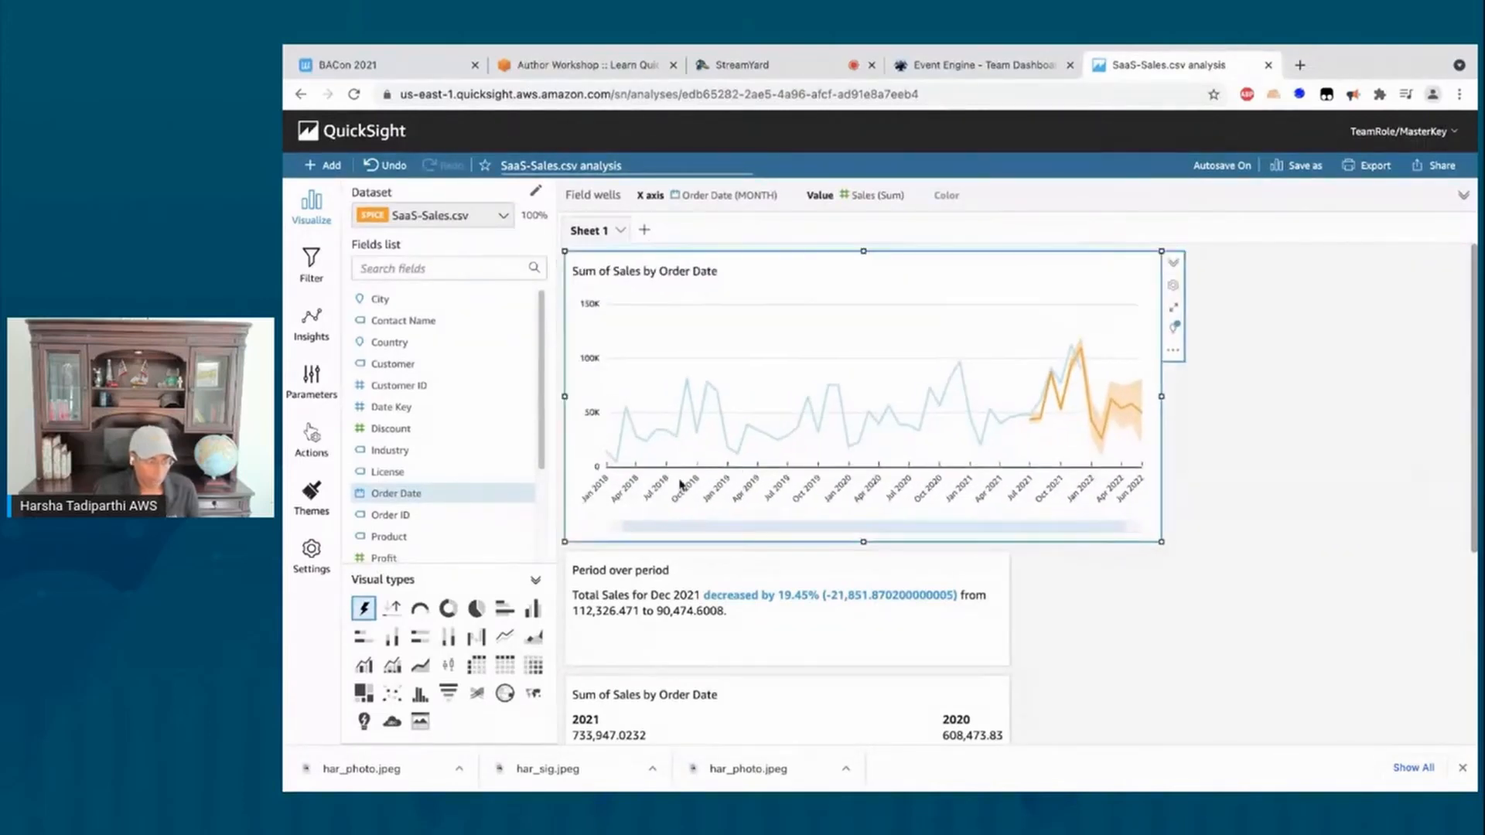
Step: Shrink the yearly sales KPI and move it to the top right of the sheet
{"action": "left_click", "coordinate": [741, 708]}
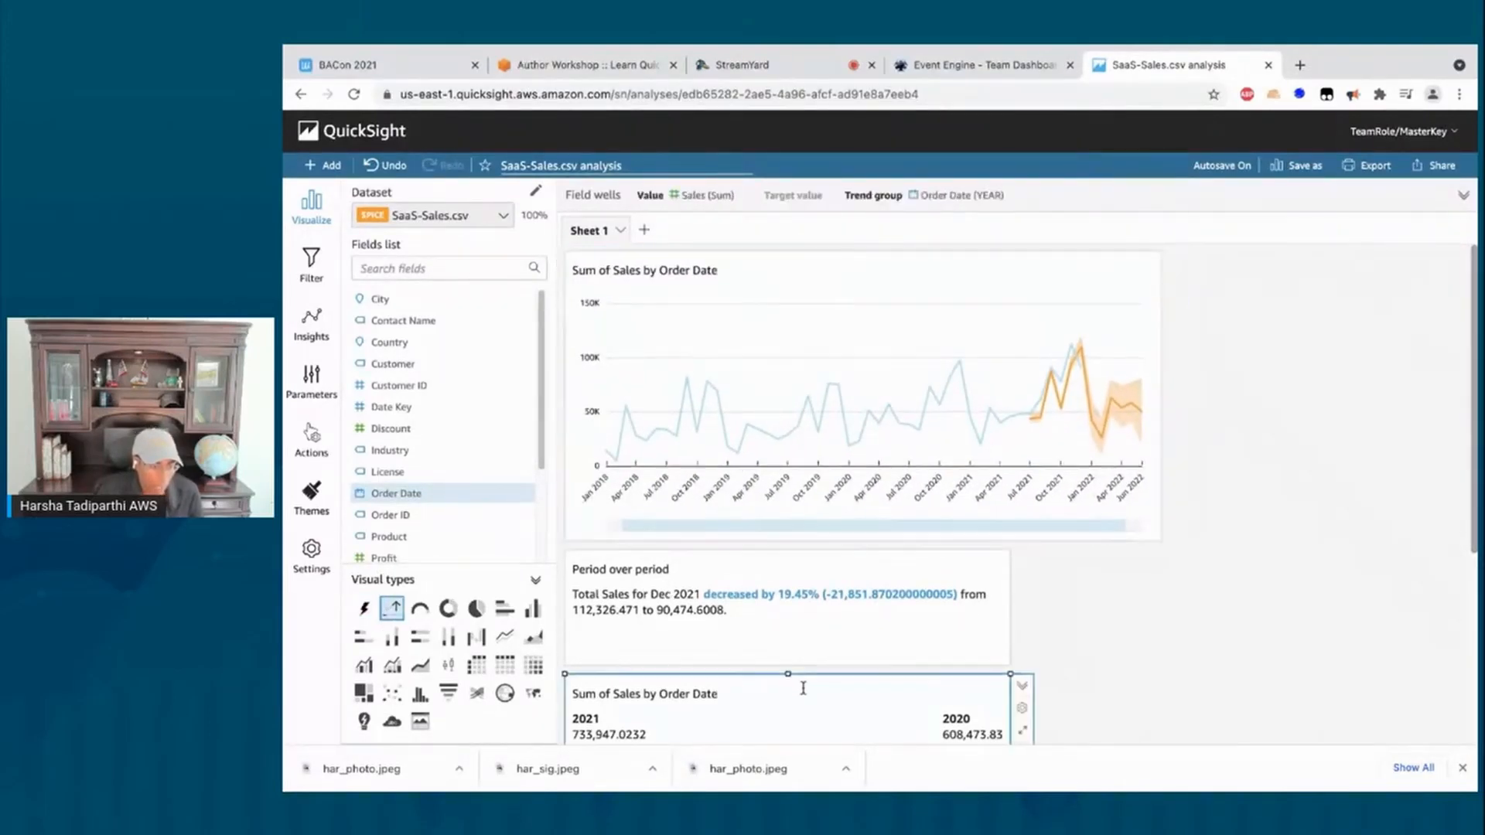
{"action": "scroll", "coordinate": [802, 686], "scroll_direction": "down", "scroll_amount": 1}
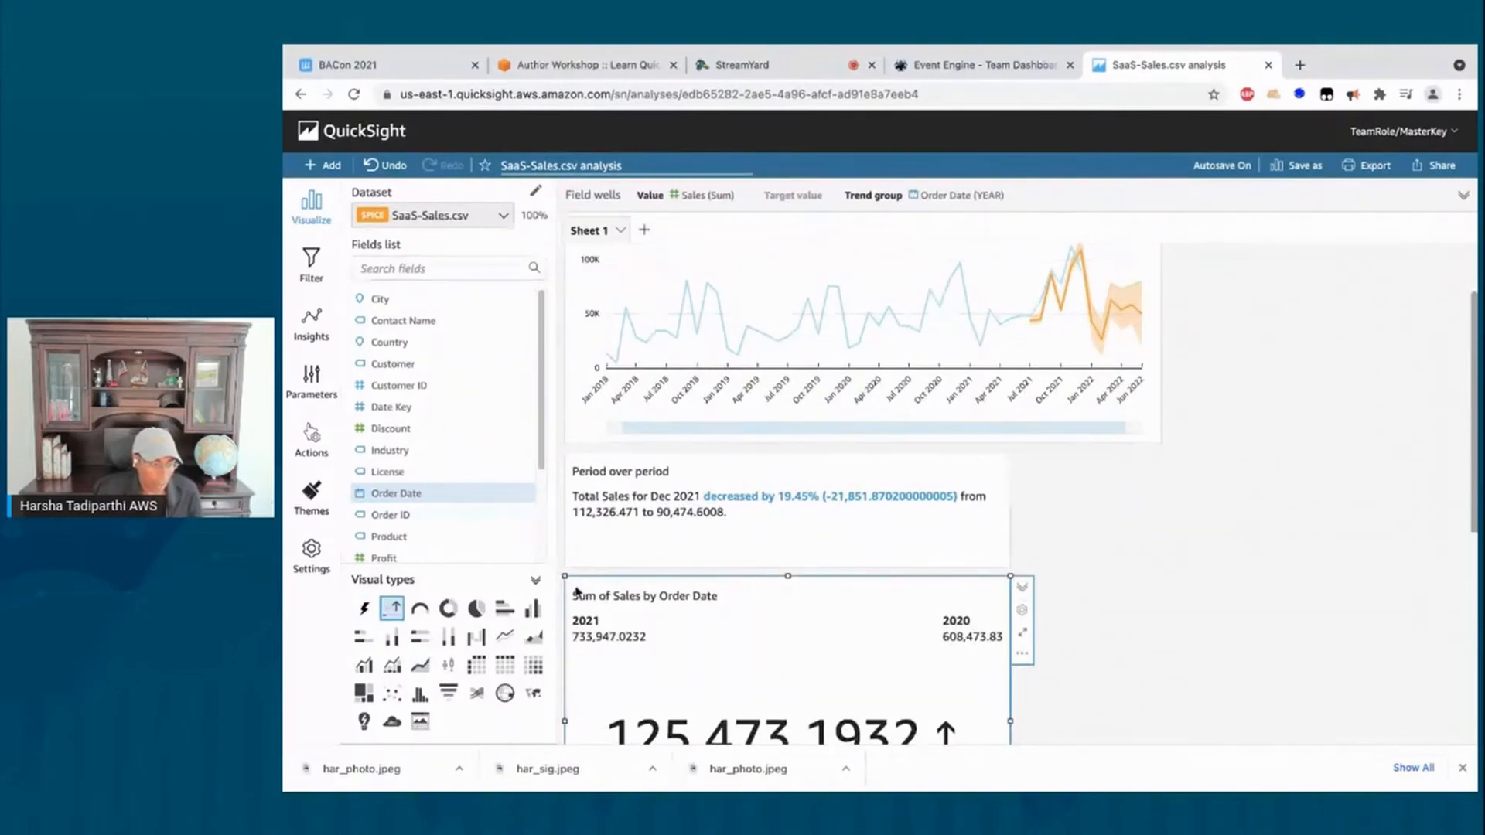
{"action": "left_click_drag", "start_coordinate": [566, 578], "coordinate": [674, 685]}
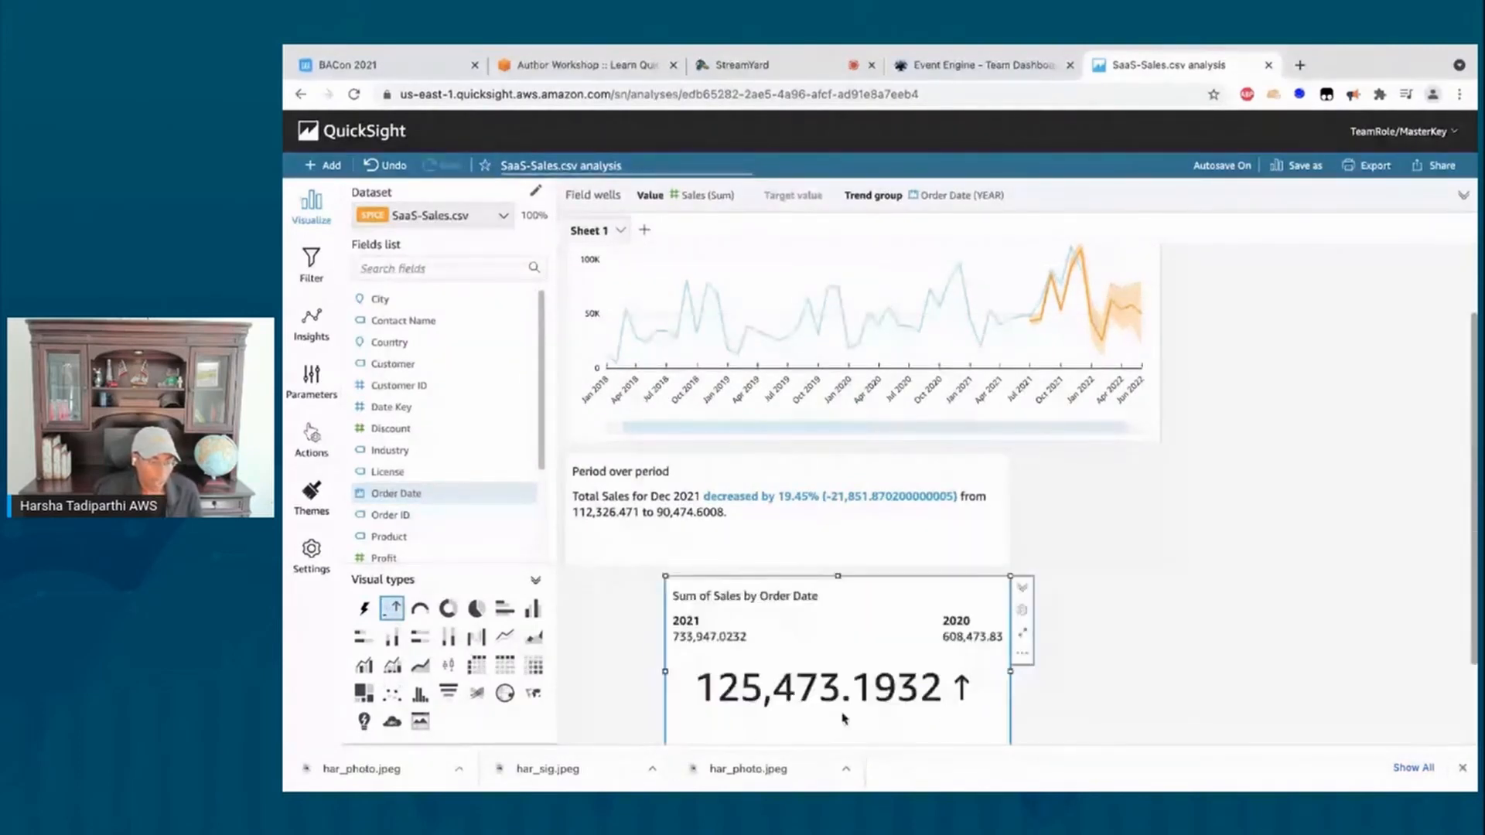
{"action": "left_click_drag", "start_coordinate": [853, 688], "coordinate": [1184, 548]}
{"action": "left_click", "coordinate": [1189, 554]}
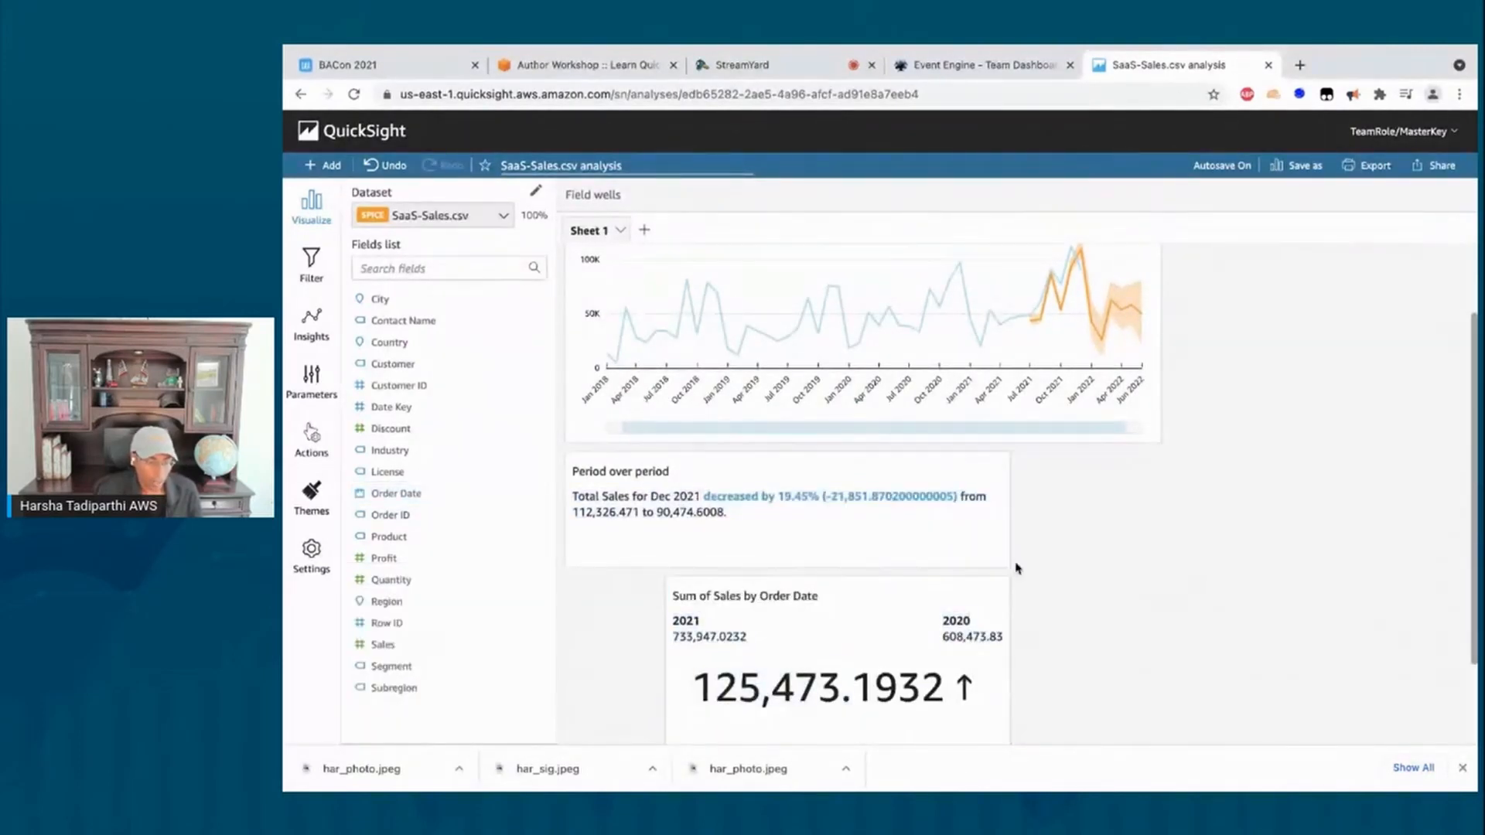
{"action": "left_click", "coordinate": [977, 576]}
{"action": "left_click_drag", "start_coordinate": [977, 576], "coordinate": [1284, 310]}
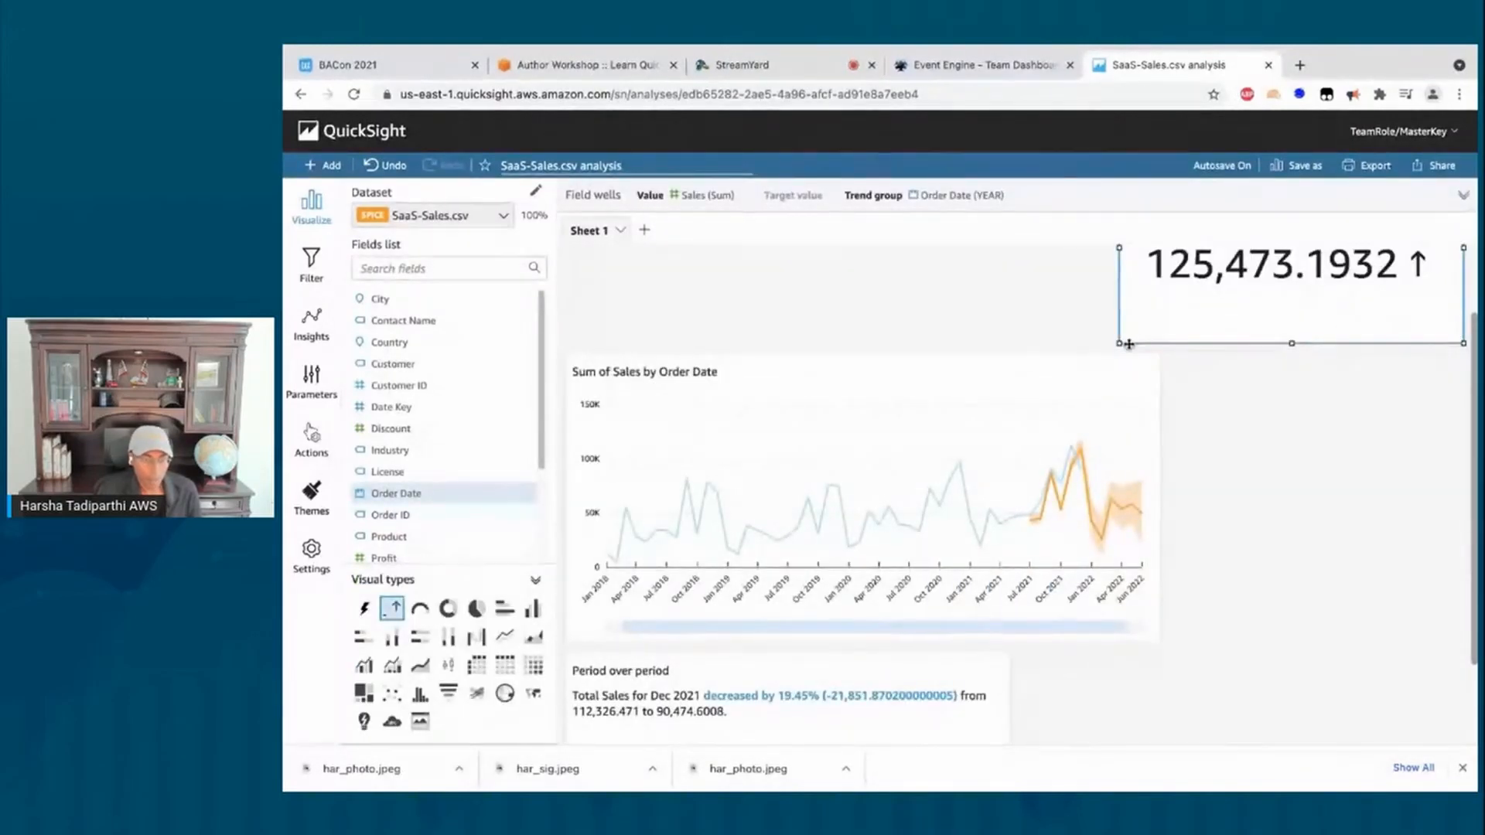
{"action": "left_click_drag", "start_coordinate": [1119, 343], "coordinate": [1177, 352]}
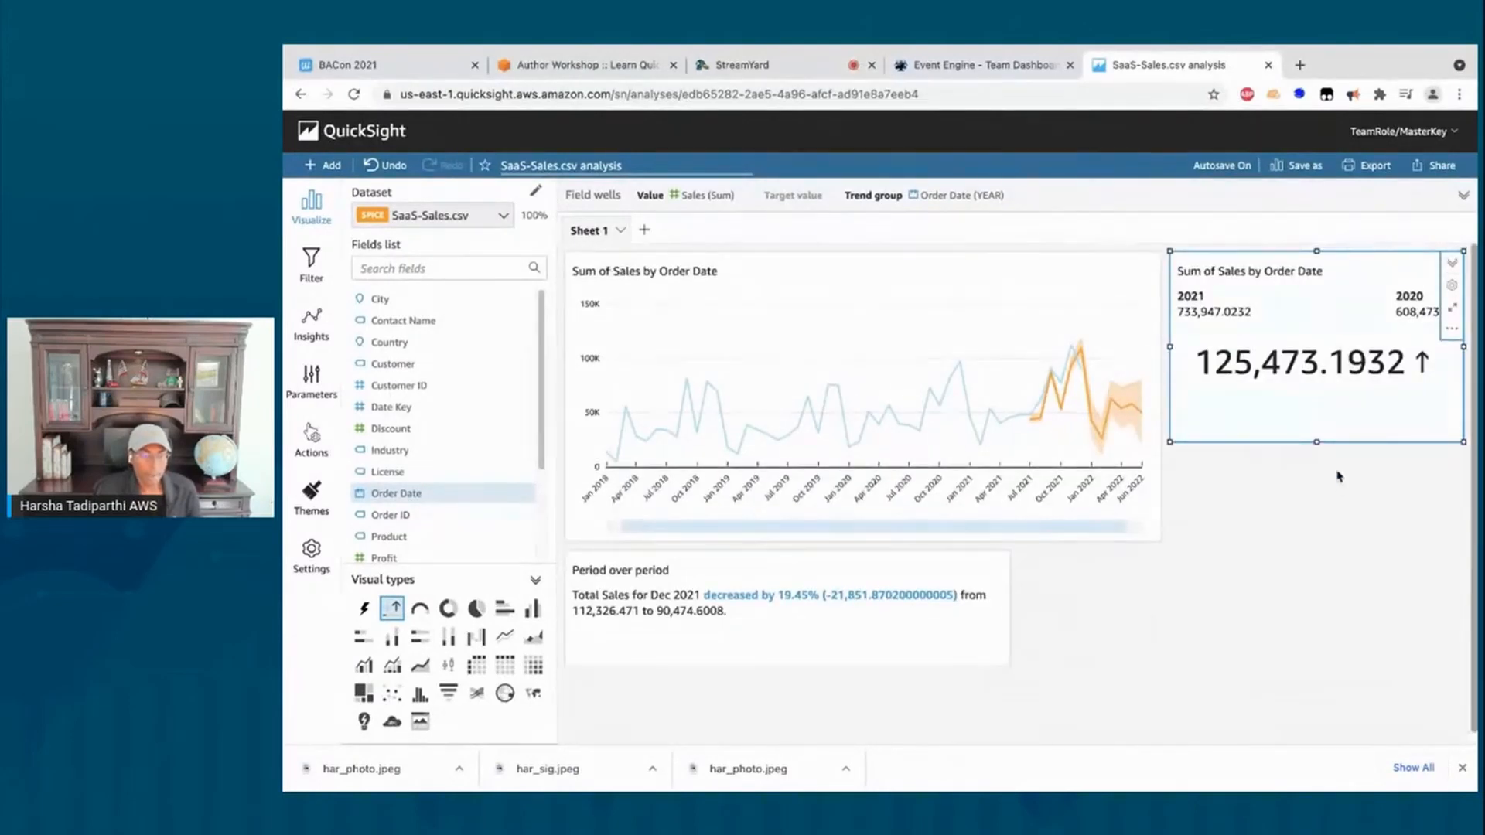
{"action": "left_click_drag", "start_coordinate": [1318, 442], "coordinate": [1320, 409]}
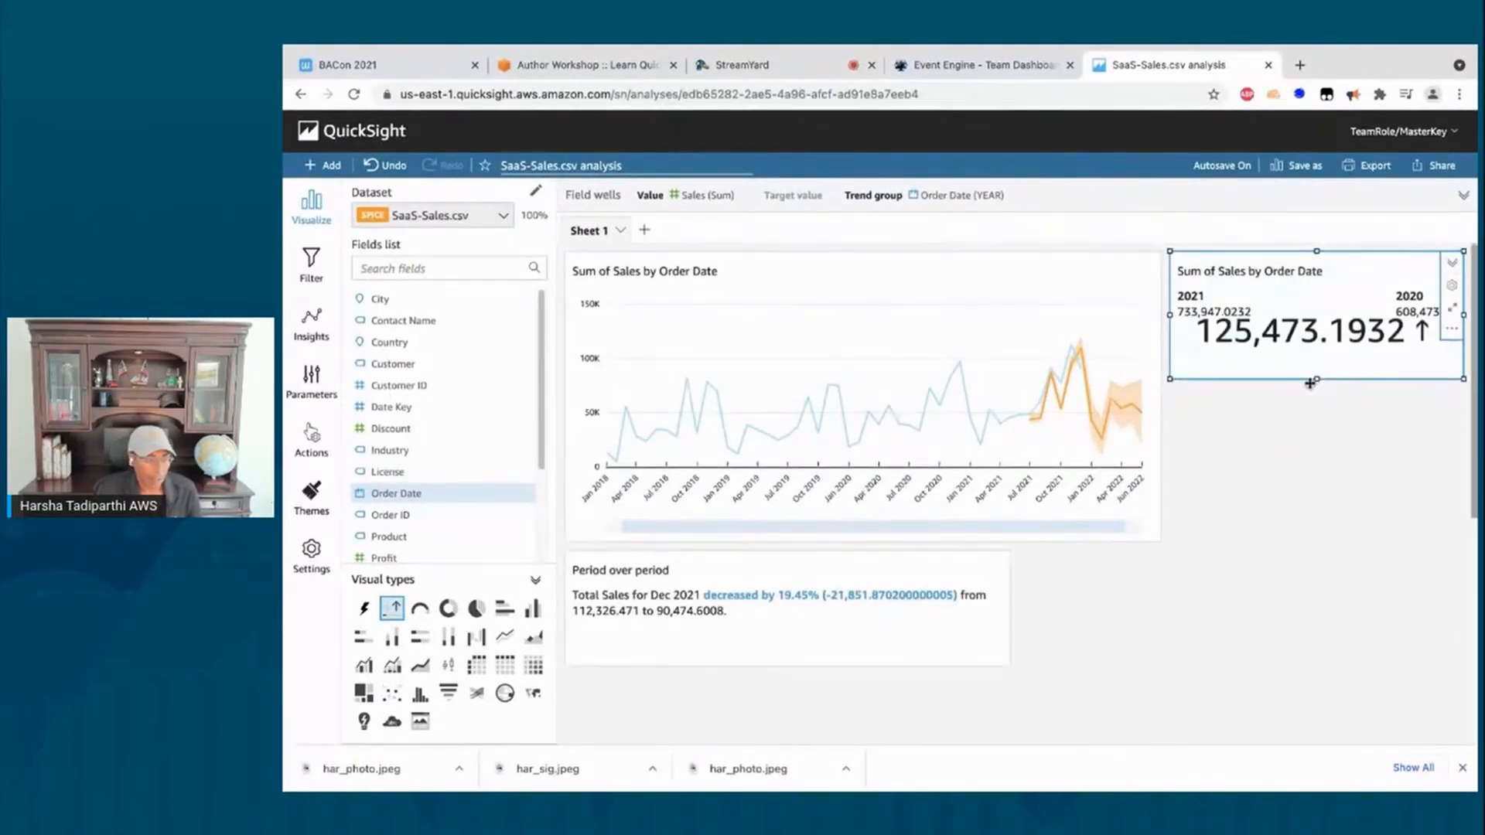
Step: Move the Period over period visual to the top right, making it narrower and shorter
{"action": "left_click", "coordinate": [739, 617]}
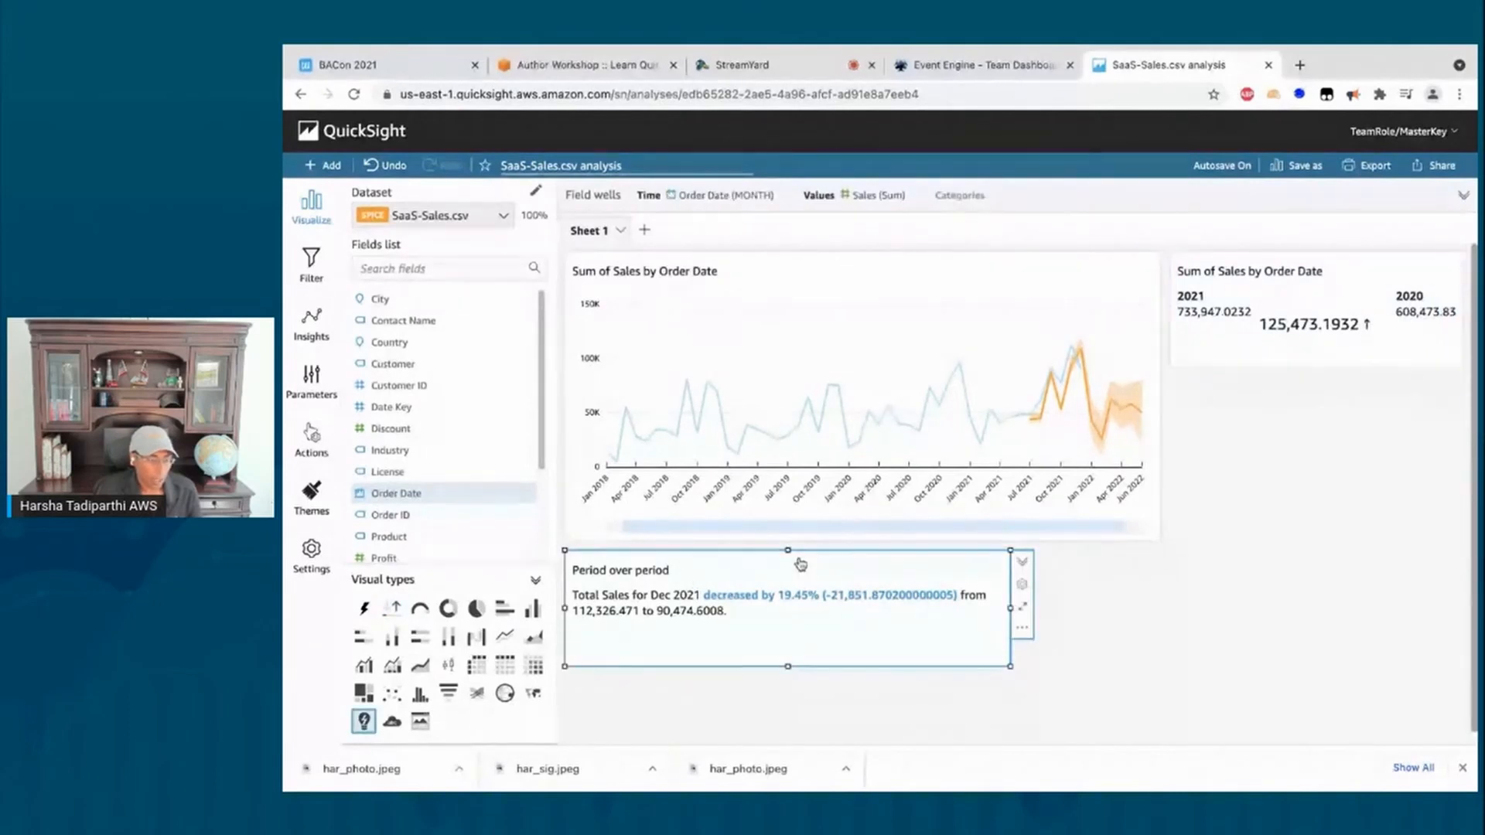
{"action": "left_click_drag", "start_coordinate": [797, 552], "coordinate": [1398, 518]}
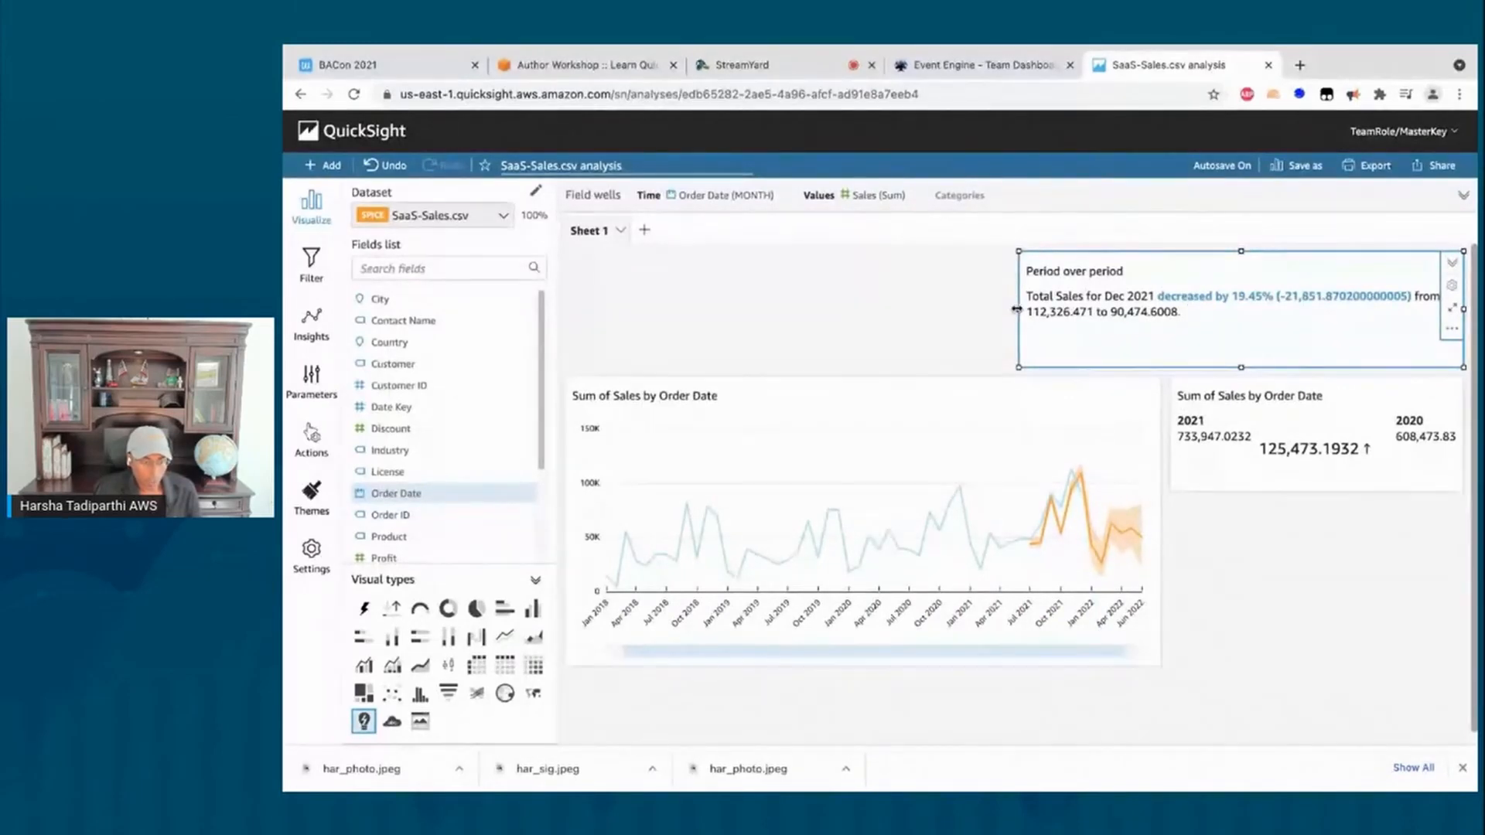
{"action": "left_click_drag", "start_coordinate": [1016, 309], "coordinate": [1170, 325]}
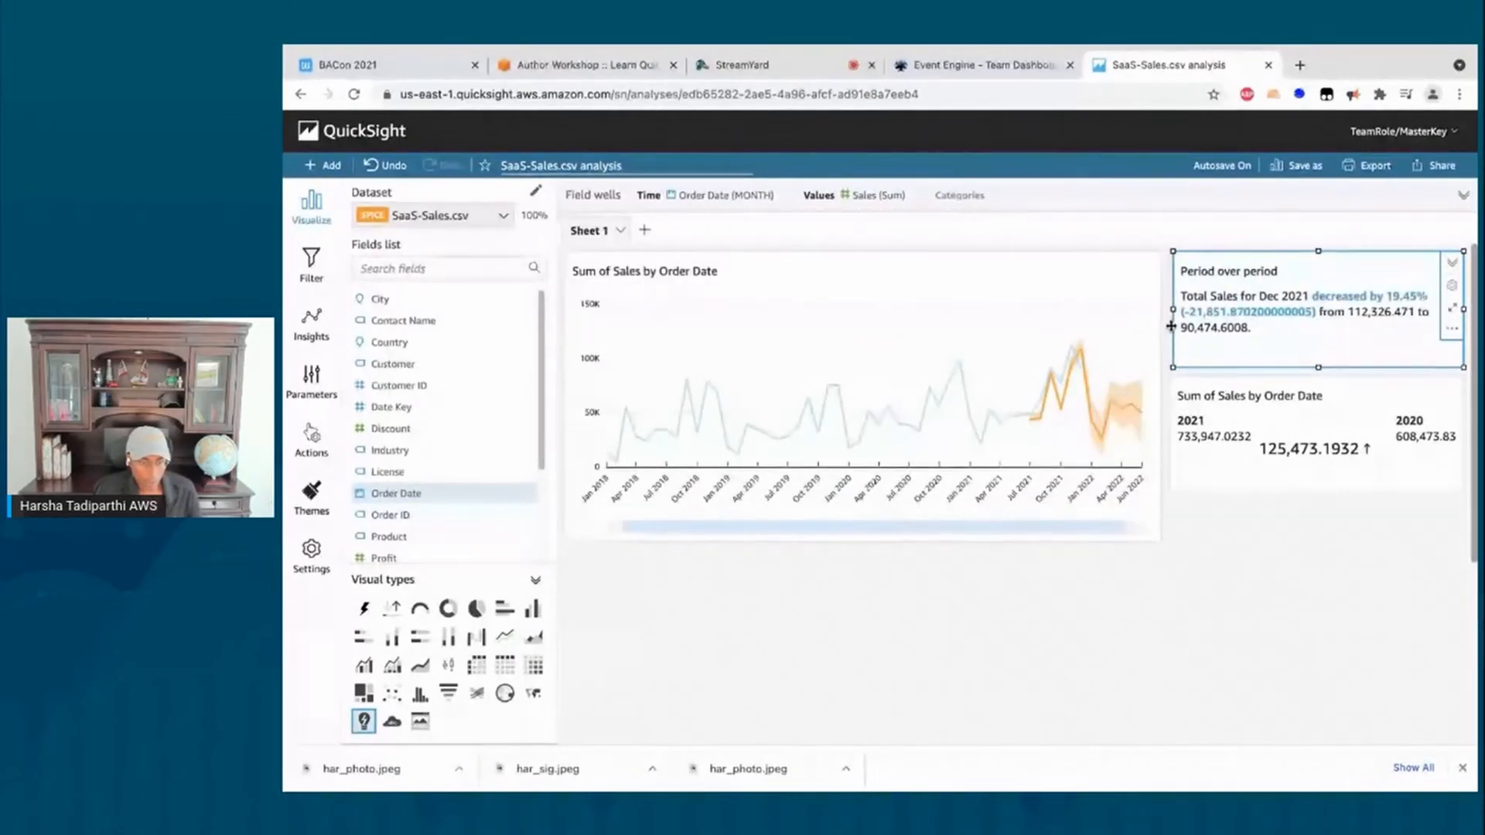
{"action": "left_click_drag", "start_coordinate": [1314, 365], "coordinate": [1315, 342]}
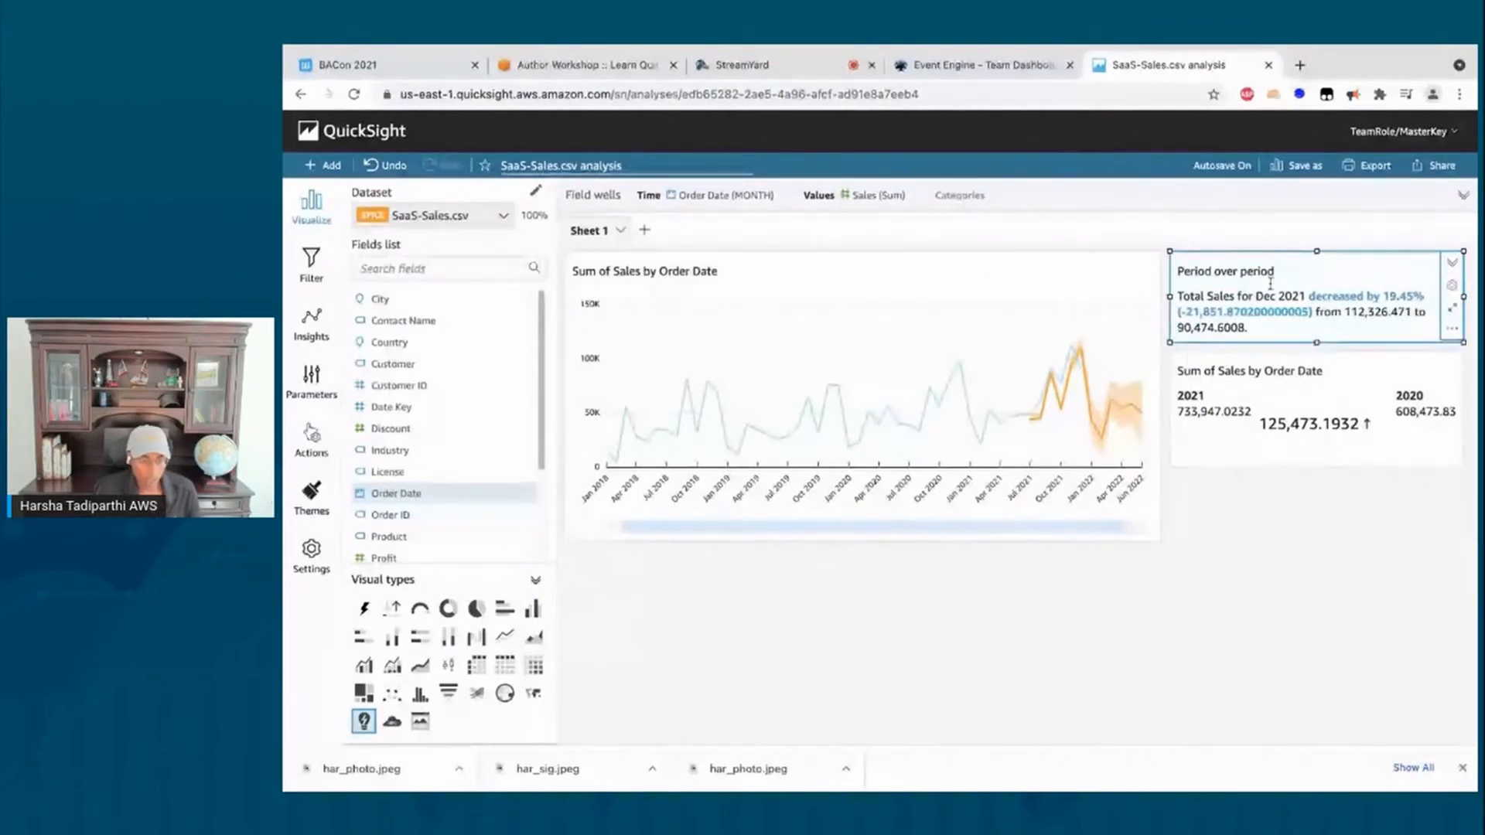
Step: Add the Forecast insight for Feb 2023 total Sales (32,592.677743370394) to the sheet
{"action": "left_click", "coordinate": [312, 323]}
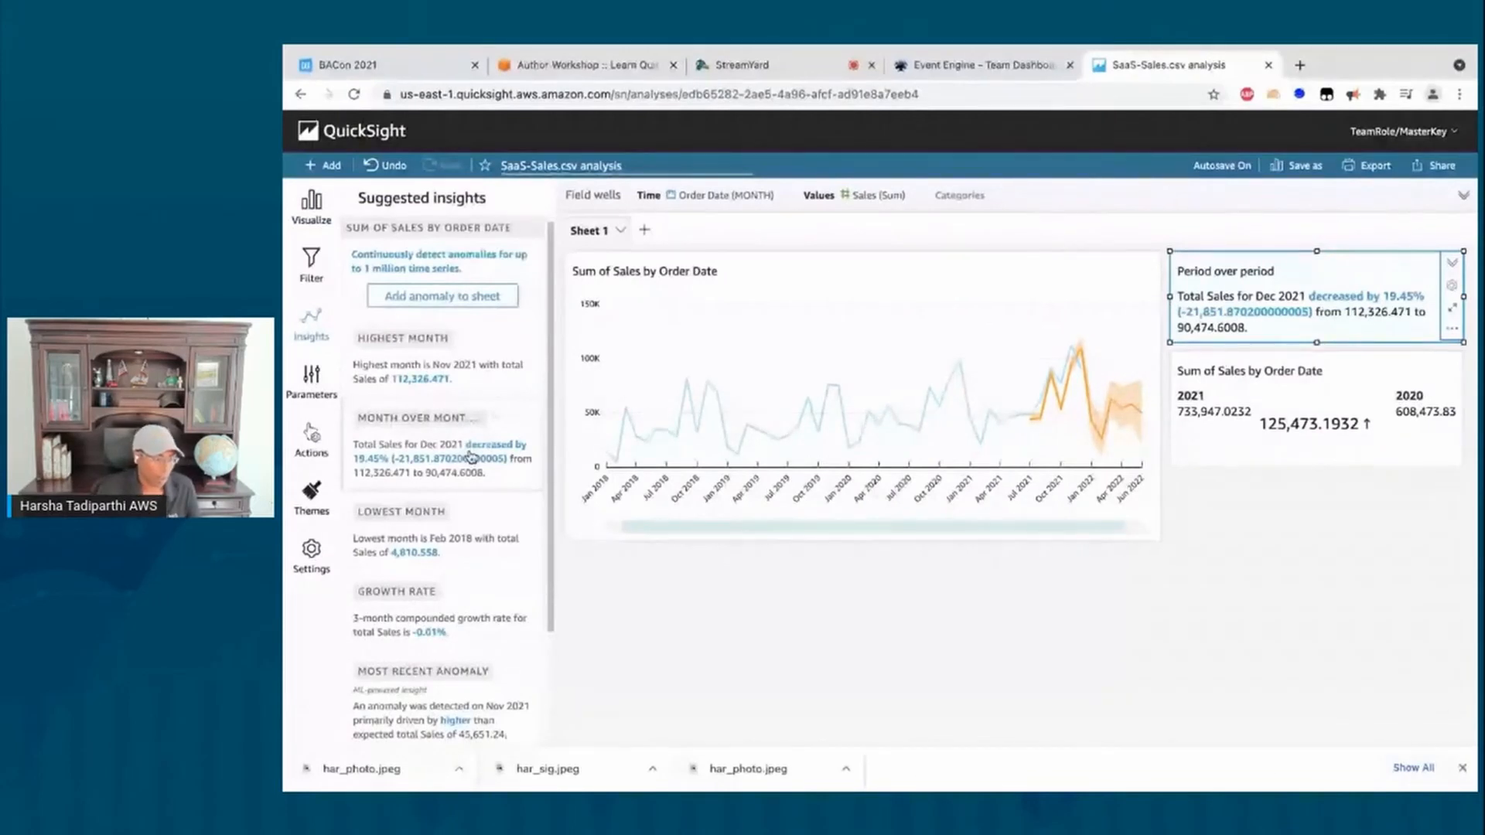
{"action": "scroll", "coordinate": [478, 473], "scroll_direction": "down", "scroll_amount": 1}
{"action": "scroll", "coordinate": [484, 486], "scroll_direction": "down", "scroll_amount": 1}
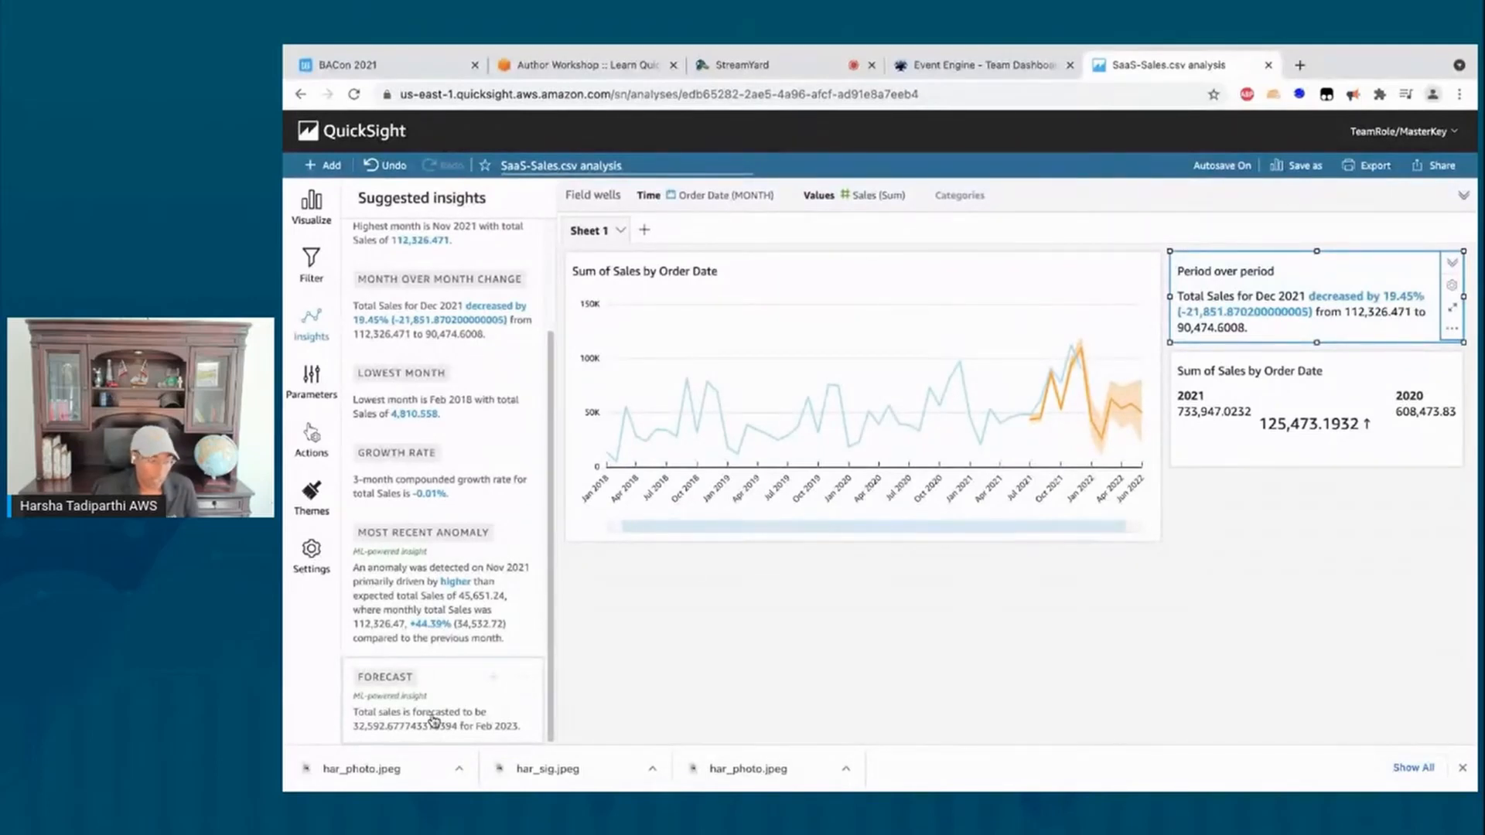
{"action": "left_click", "coordinate": [490, 679]}
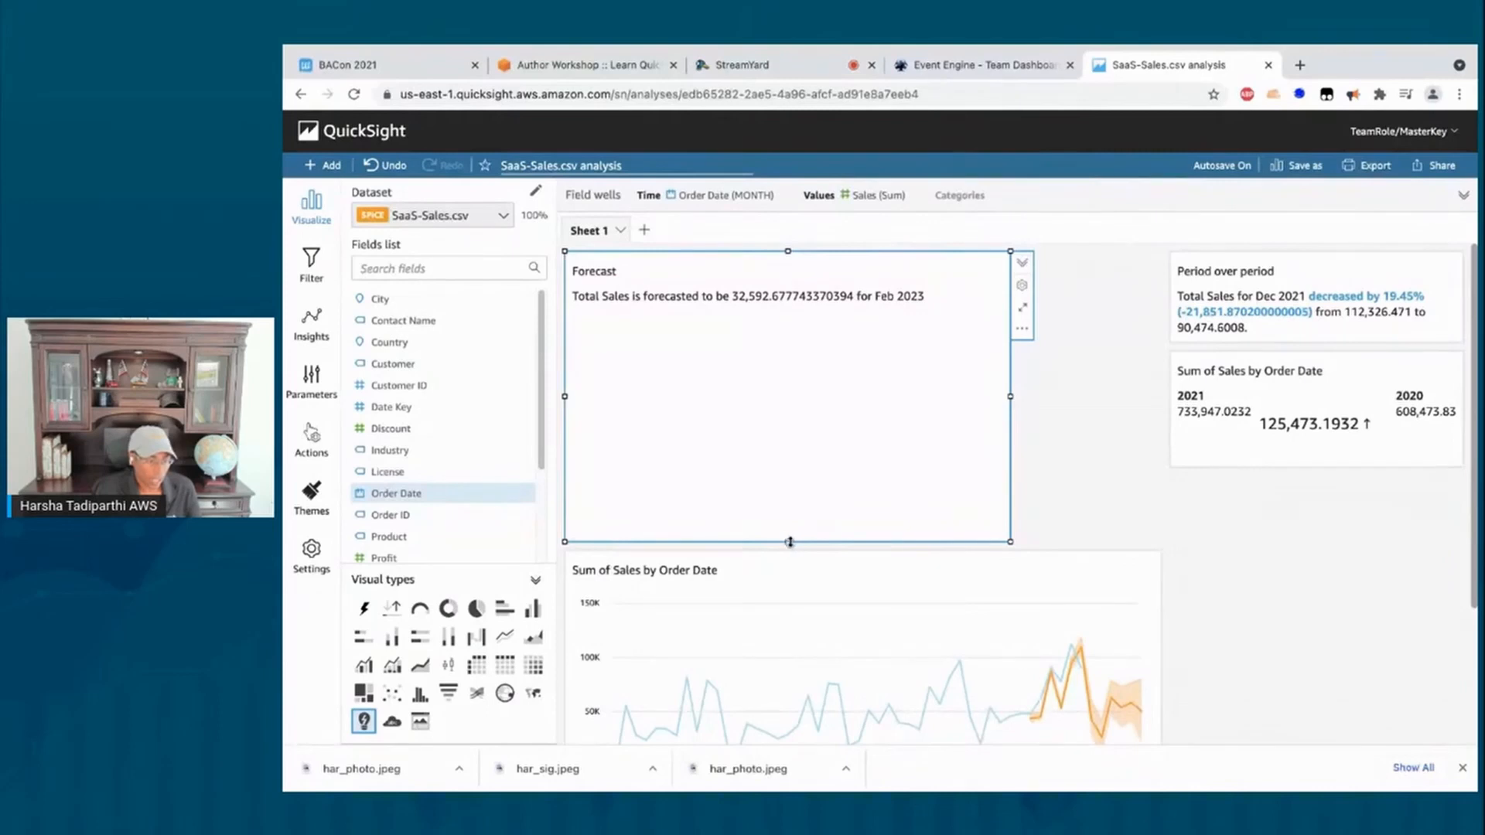
Step: Shrink the Forecast visual and move it into the right-hand column
{"action": "left_click_drag", "start_coordinate": [789, 541], "coordinate": [801, 341]}
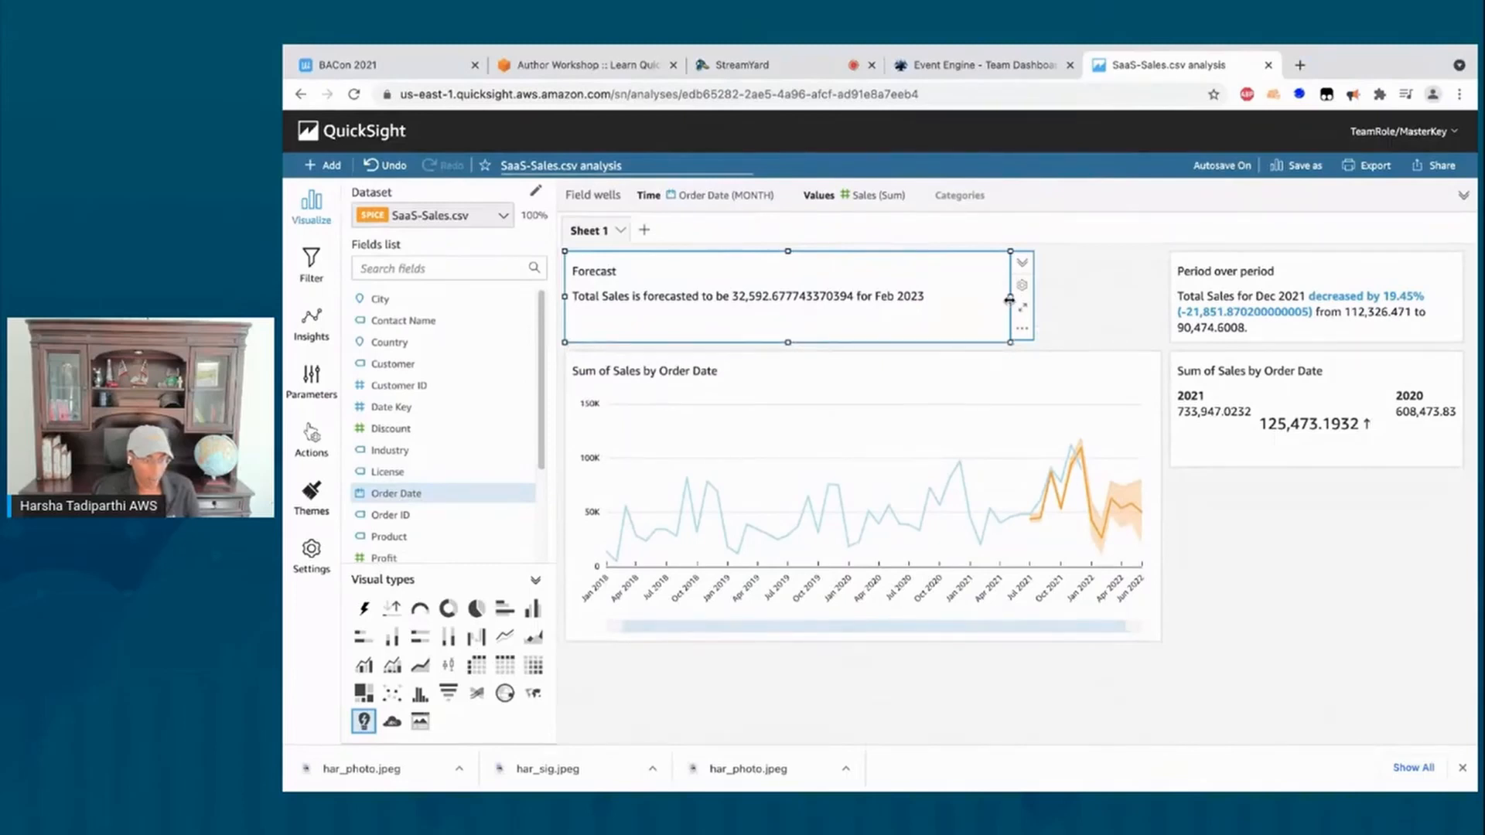
{"action": "left_click_drag", "start_coordinate": [1010, 299], "coordinate": [934, 296]}
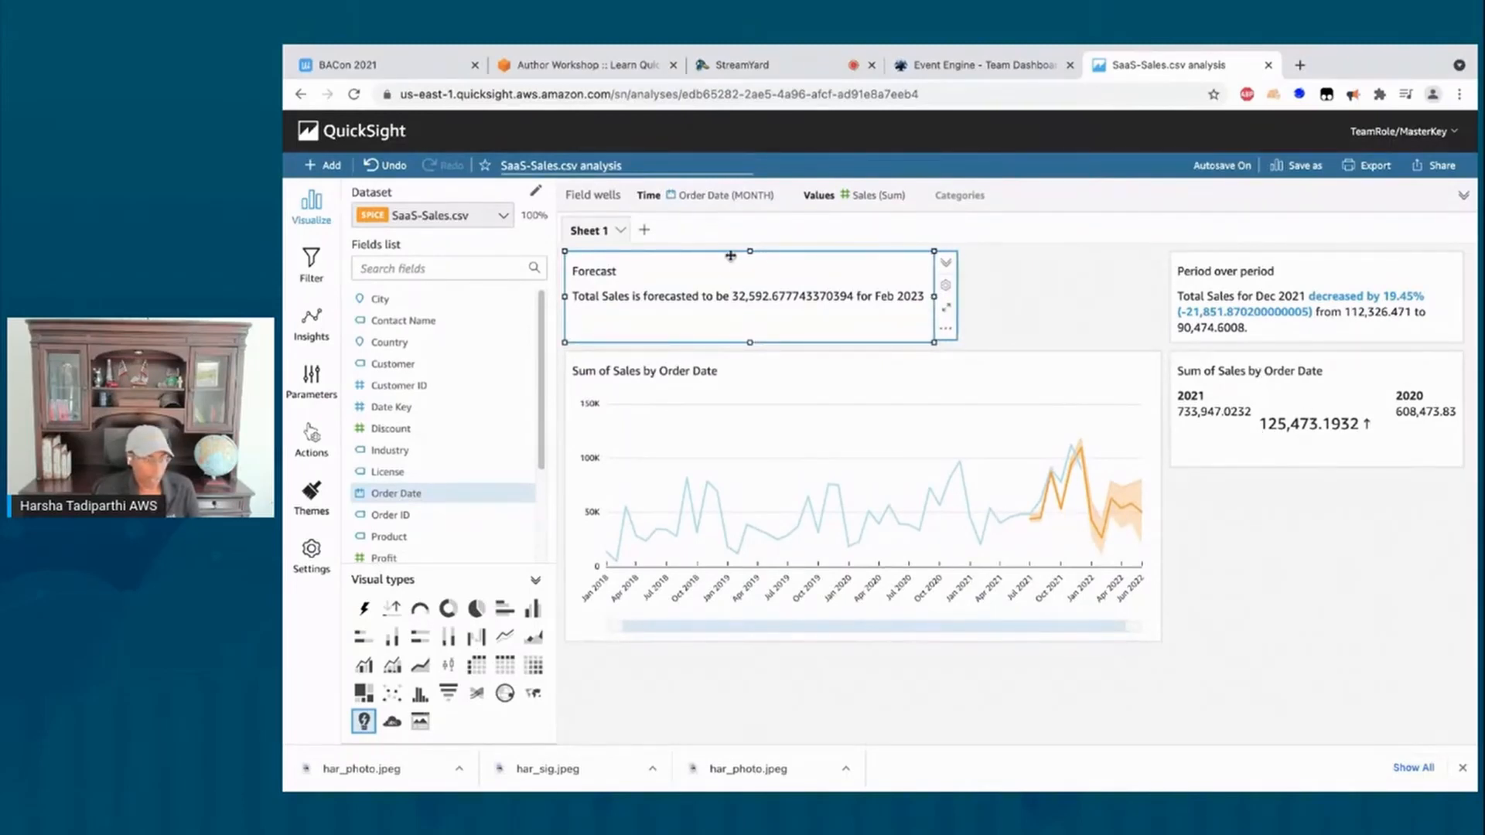
{"action": "left_click_drag", "start_coordinate": [729, 252], "coordinate": [1402, 611]}
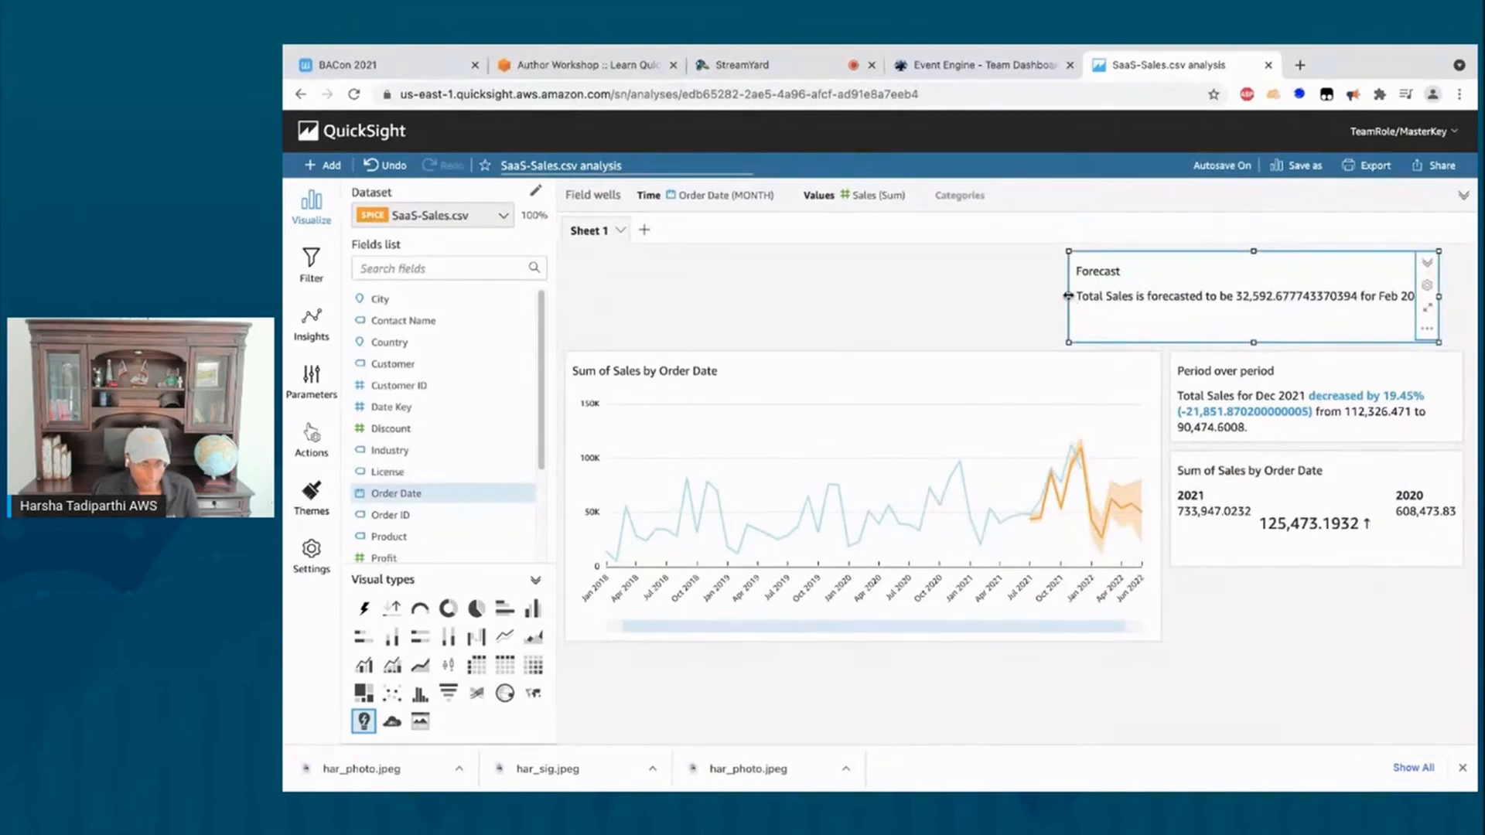
{"action": "left_click_drag", "start_coordinate": [1068, 296], "coordinate": [1172, 316]}
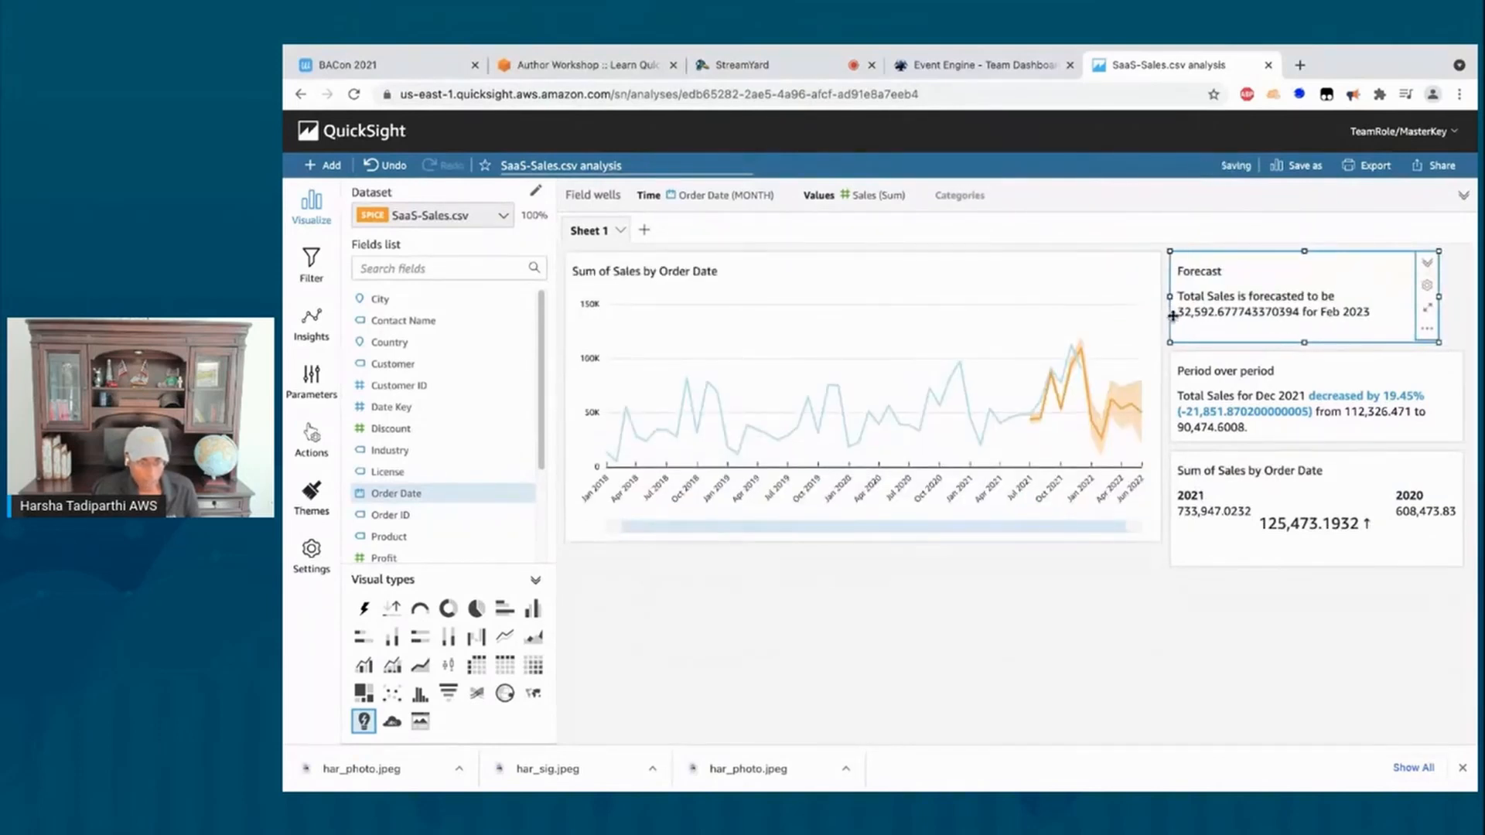
Step: Make the sales line chart taller and move the KPI to the top of the right column
{"action": "left_click", "coordinate": [1321, 563]}
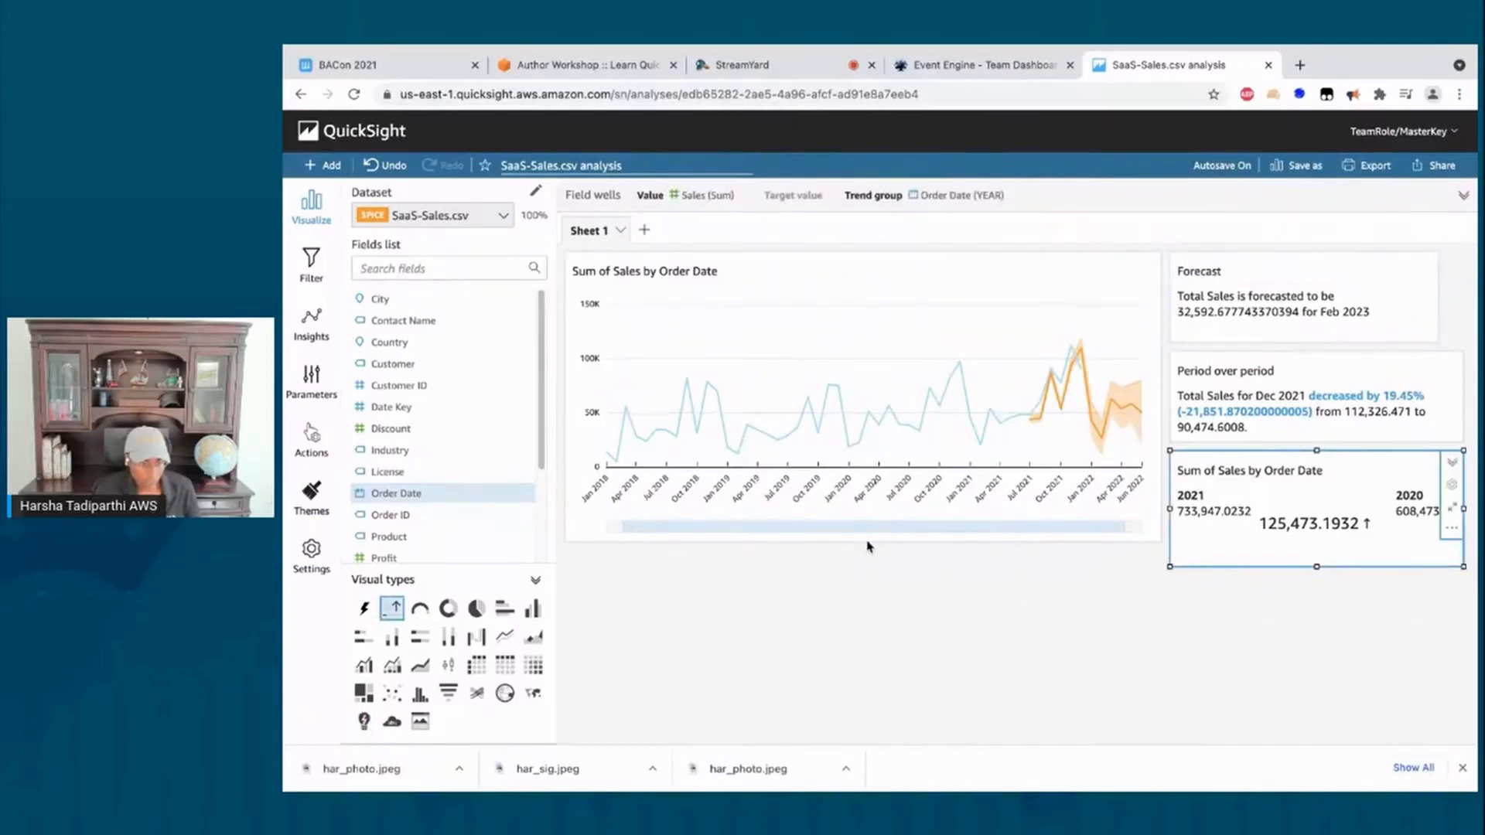
{"action": "left_click", "coordinate": [867, 545]}
{"action": "left_click_drag", "start_coordinate": [864, 541], "coordinate": [864, 567]}
{"action": "left_click", "coordinate": [1238, 518]}
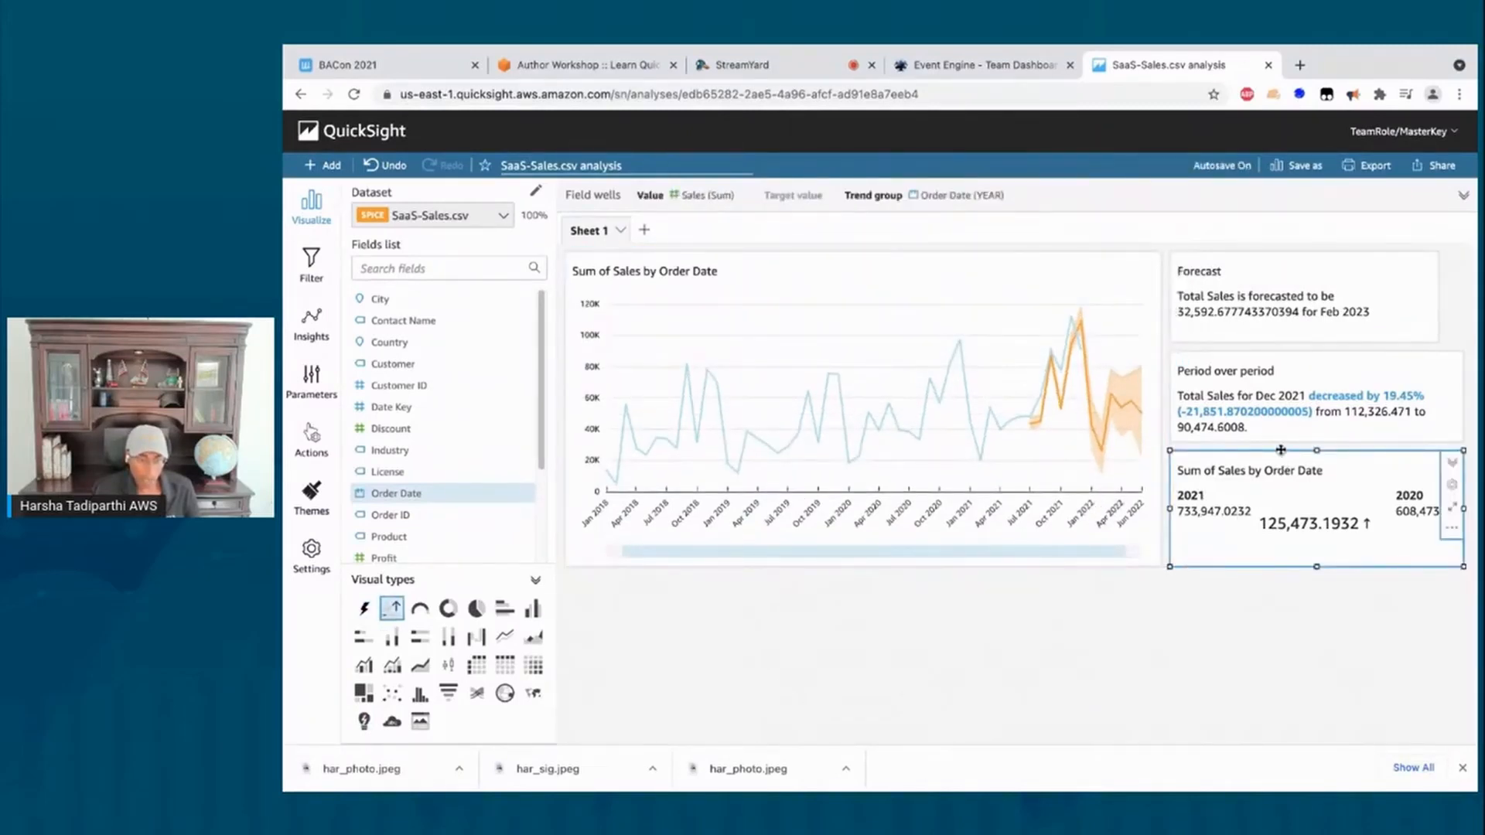
{"action": "left_click_drag", "start_coordinate": [1281, 450], "coordinate": [1270, 246]}
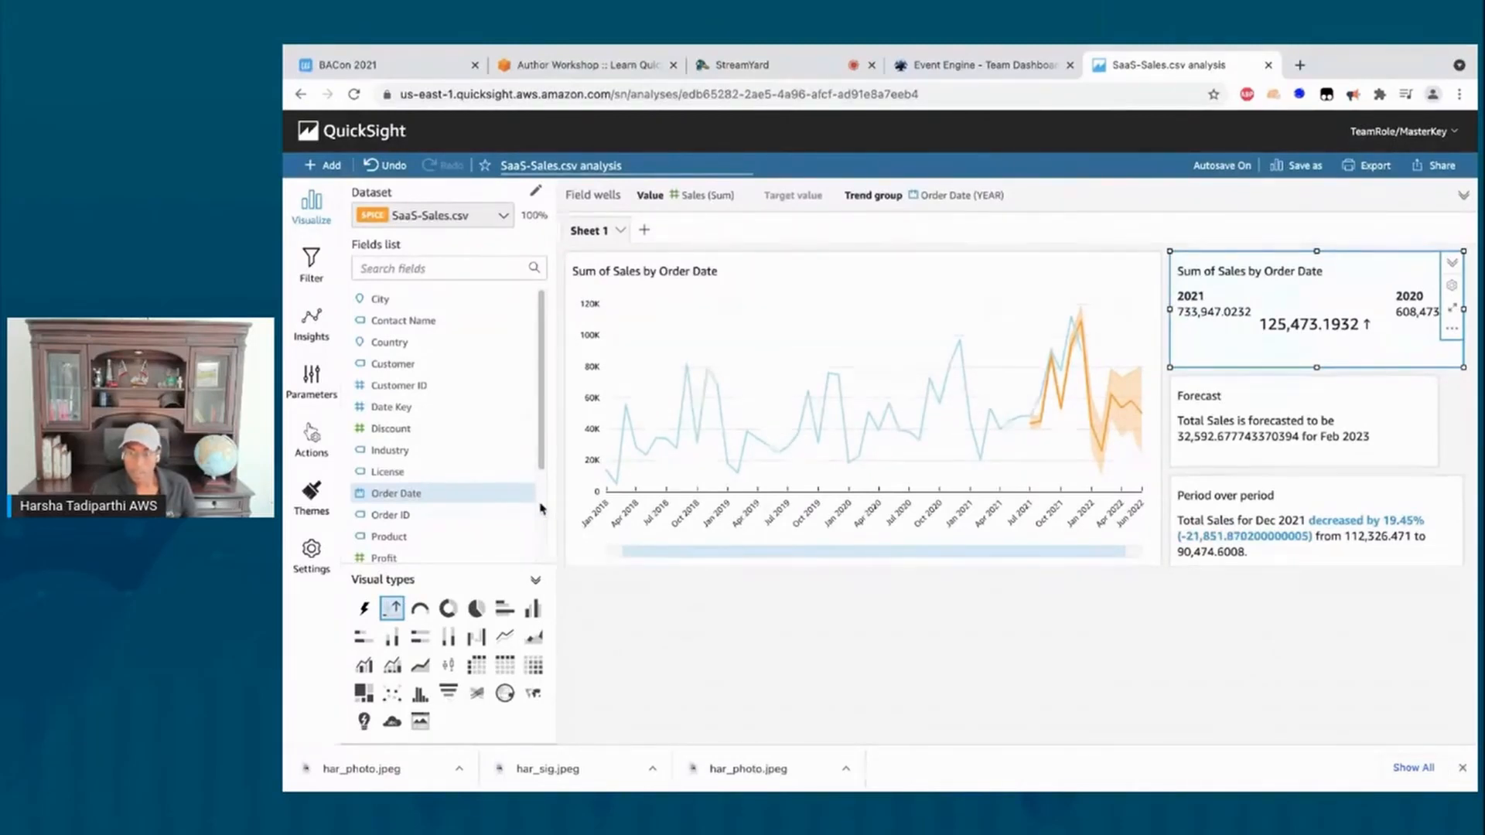
Step: Deselect the KPI and bring up the Add menu in the top toolbar
{"action": "left_click", "coordinate": [773, 604]}
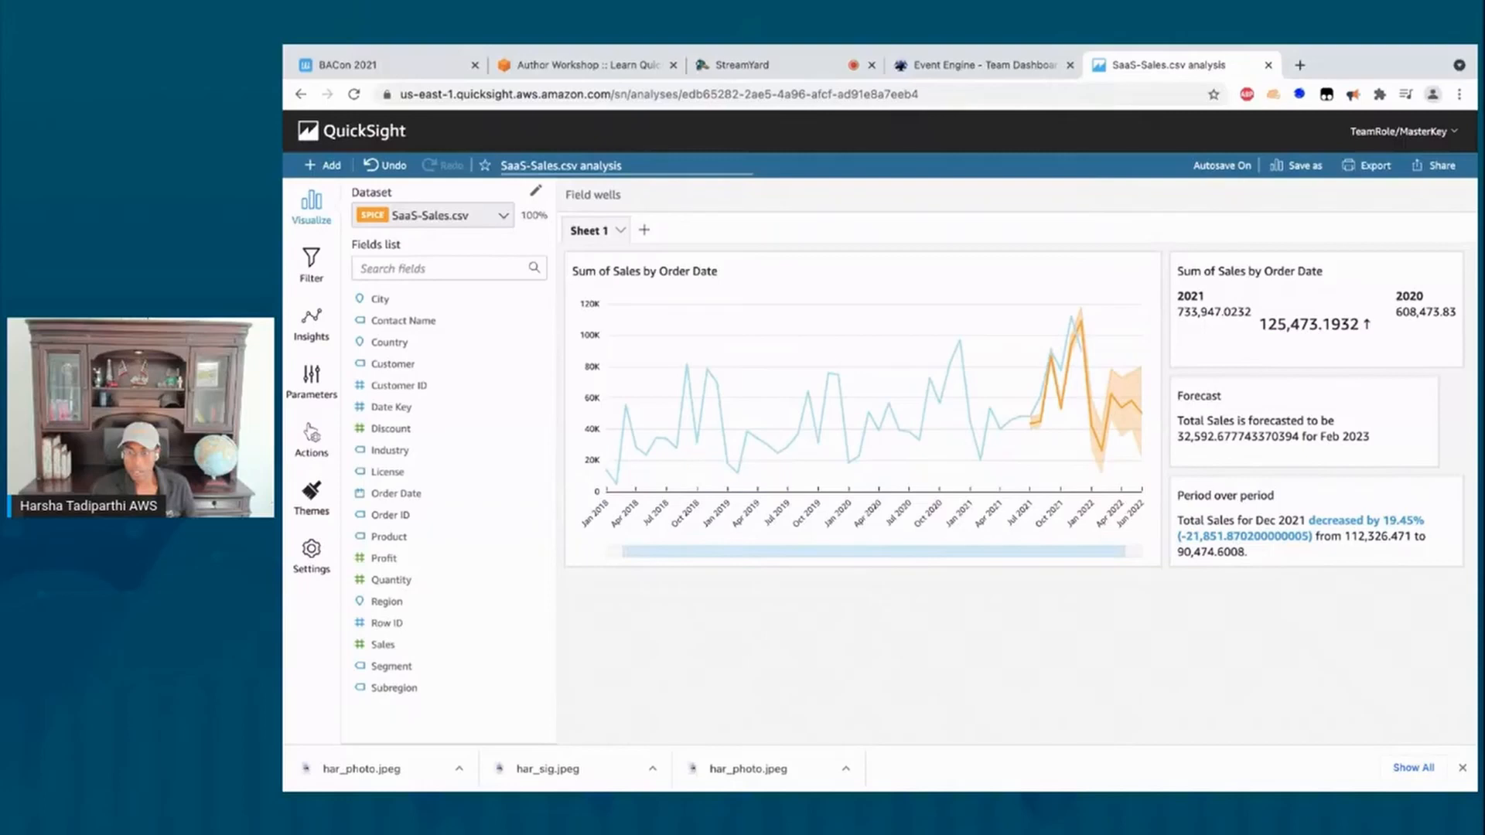
{"action": "left_click", "coordinate": [325, 166]}
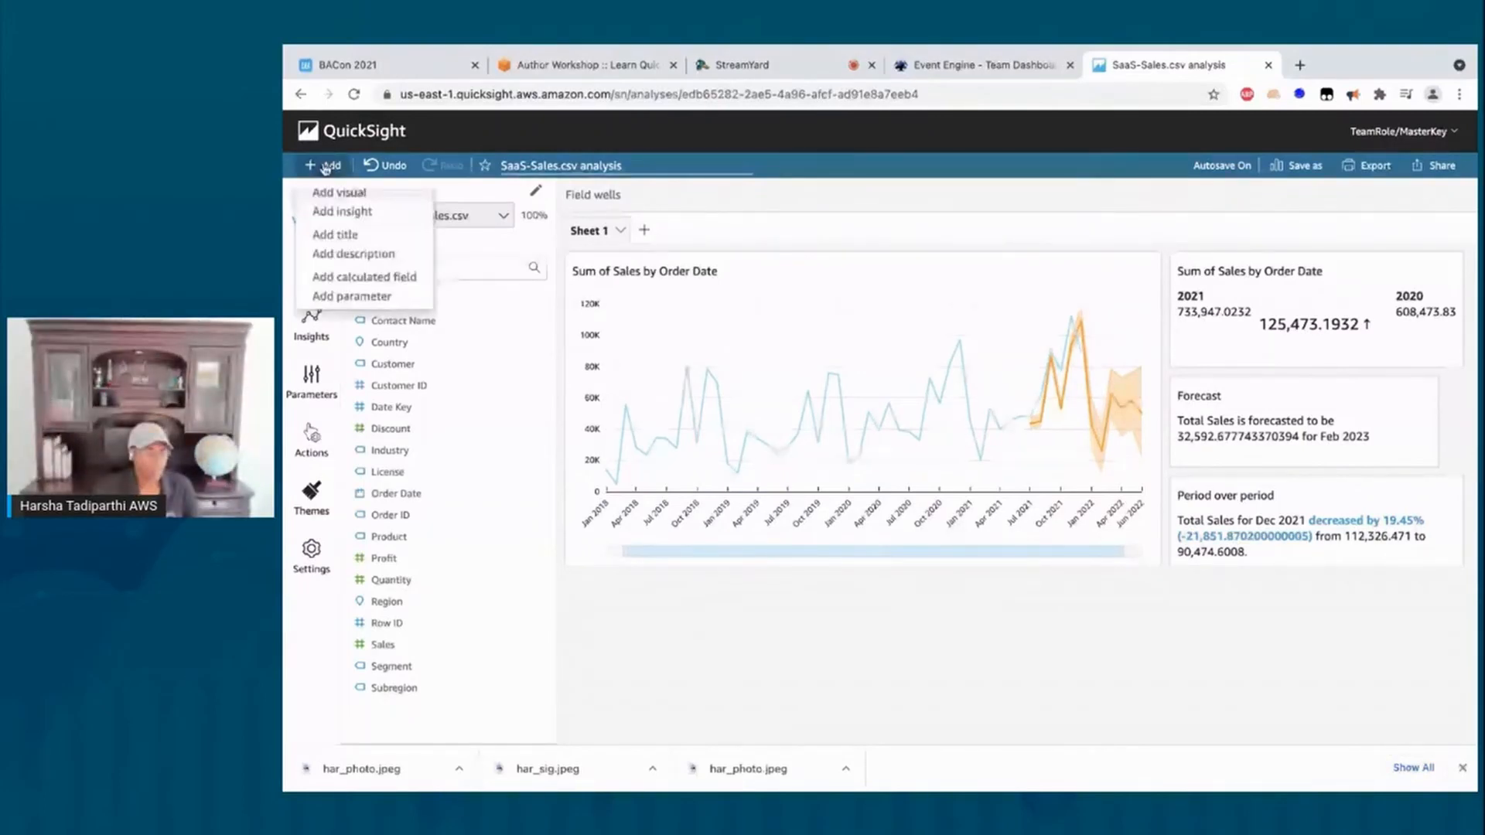
Step: Add a new empty AutoGraph visual below the line chart and adjust its width
{"action": "left_click", "coordinate": [335, 192]}
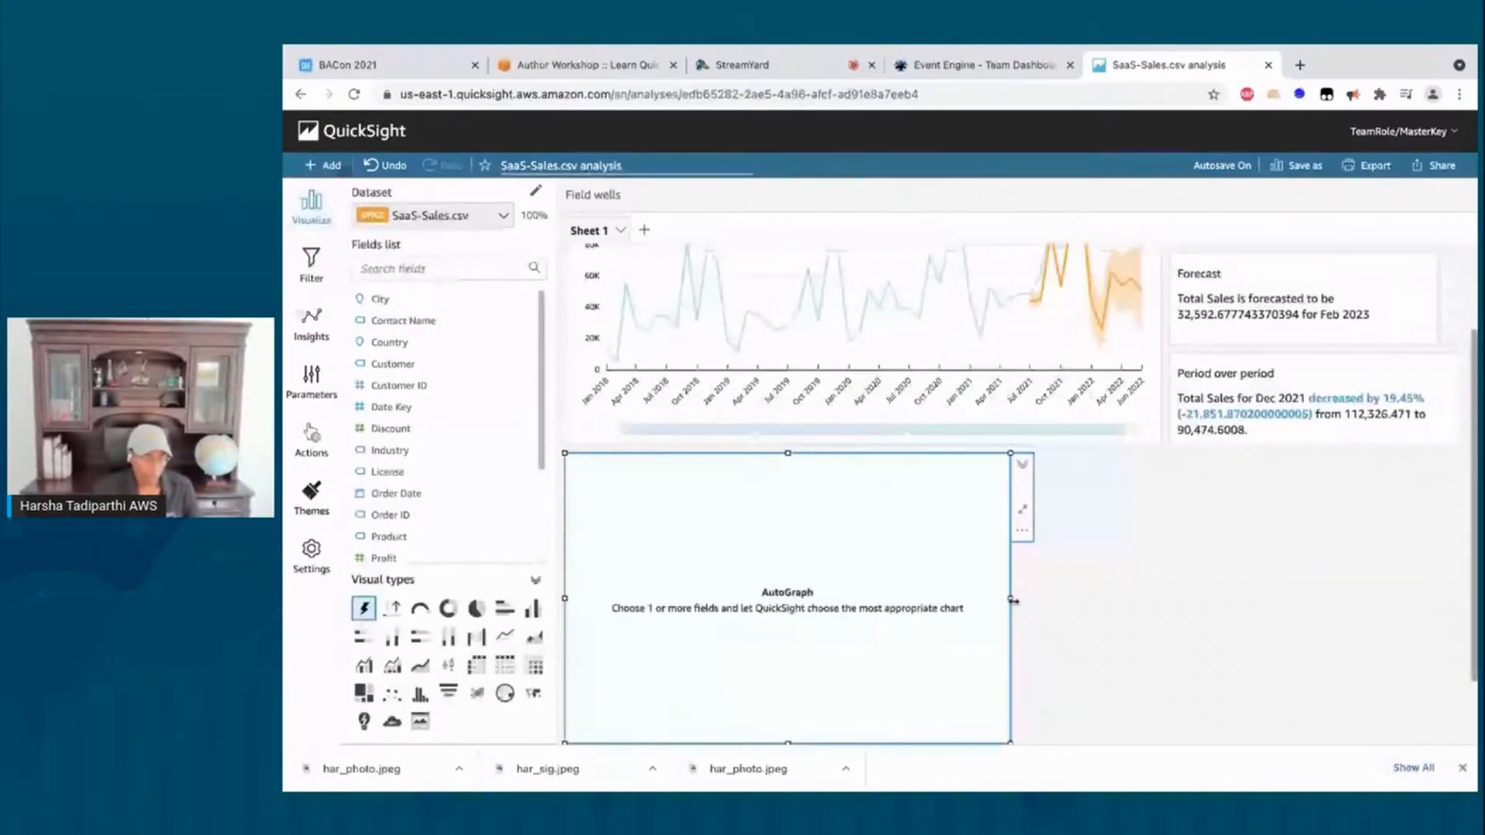
{"action": "left_click_drag", "start_coordinate": [1014, 601], "coordinate": [1144, 606]}
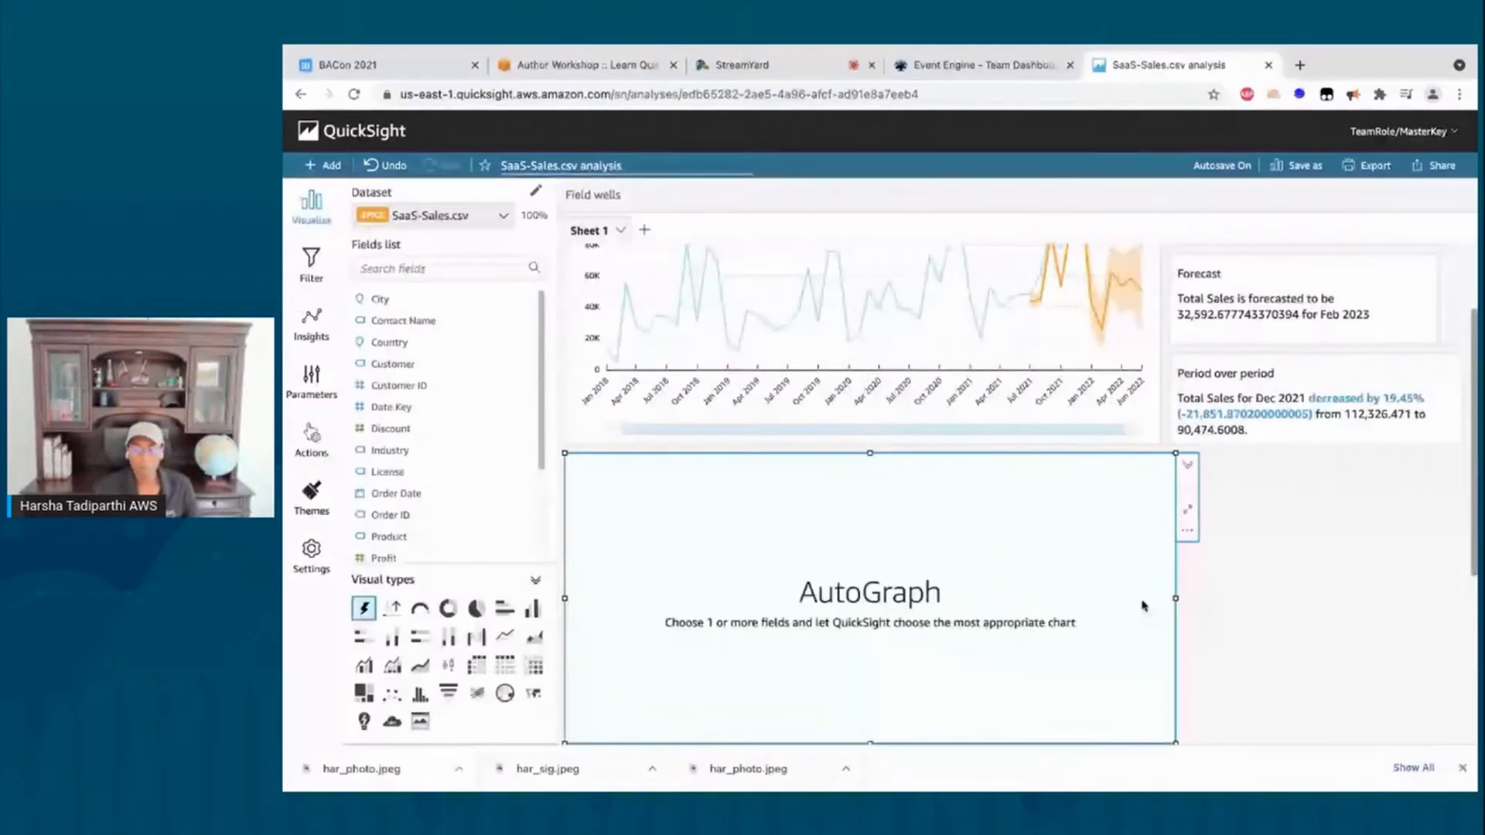
{"action": "left_click_drag", "start_coordinate": [1144, 606], "coordinate": [1055, 609]}
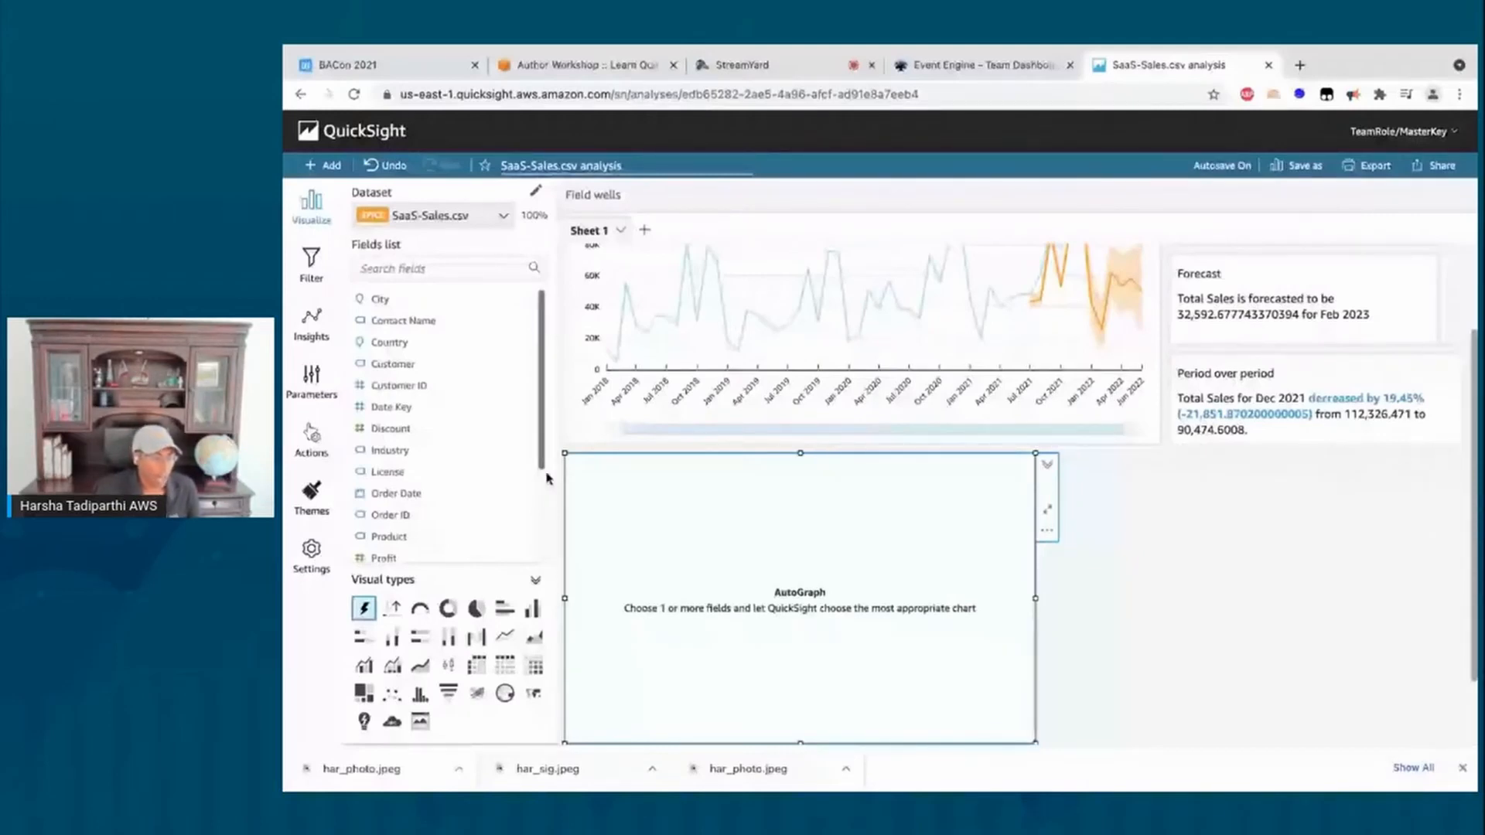
{"action": "scroll", "coordinate": [454, 400], "scroll_direction": "down", "scroll_amount": 3}
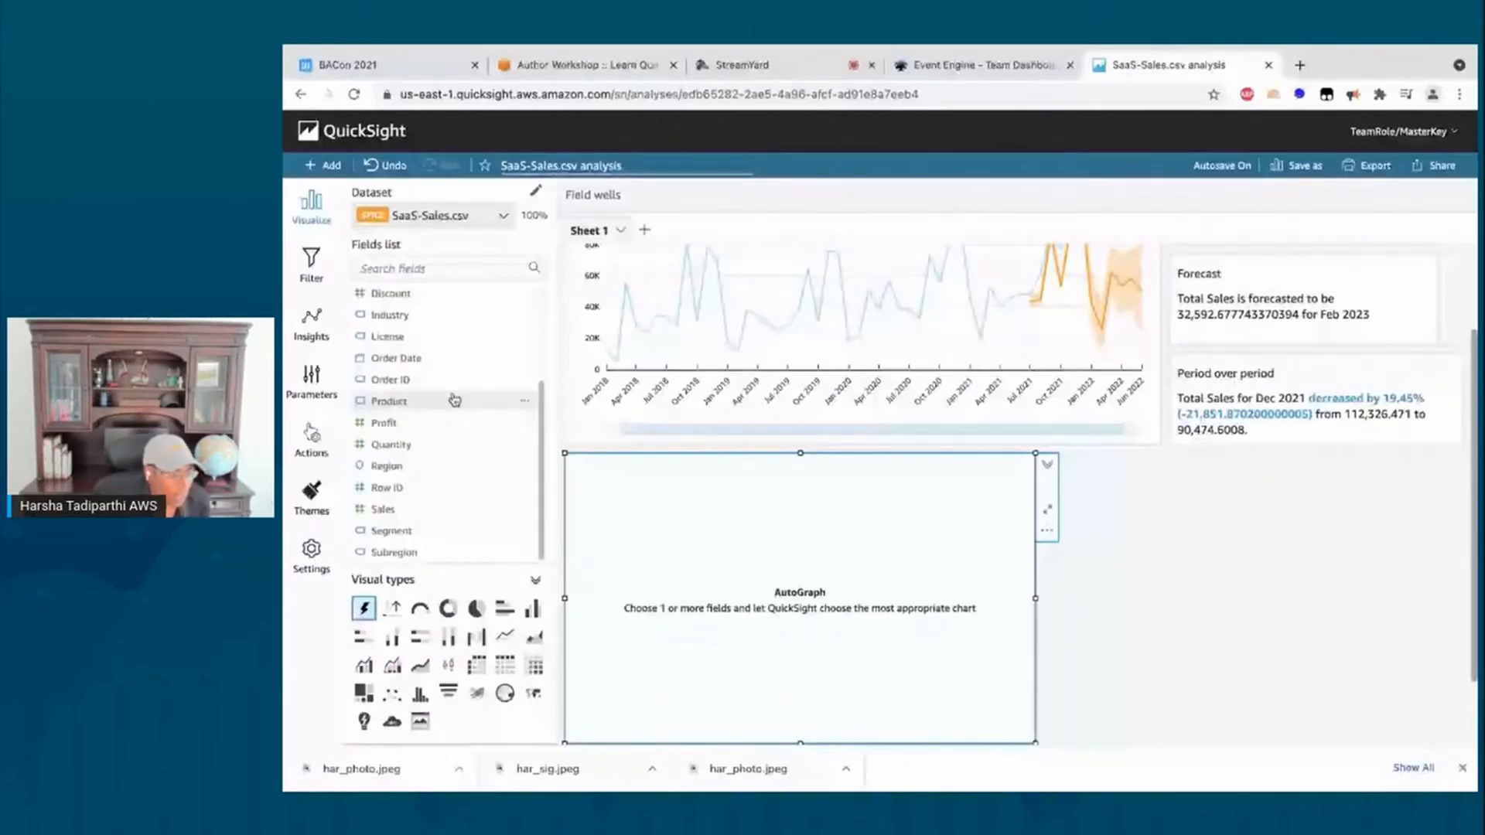
Step: Chart Sum of Sales by Industry as a donut, then start dragging Customer onto it
{"action": "left_click", "coordinate": [433, 509]}
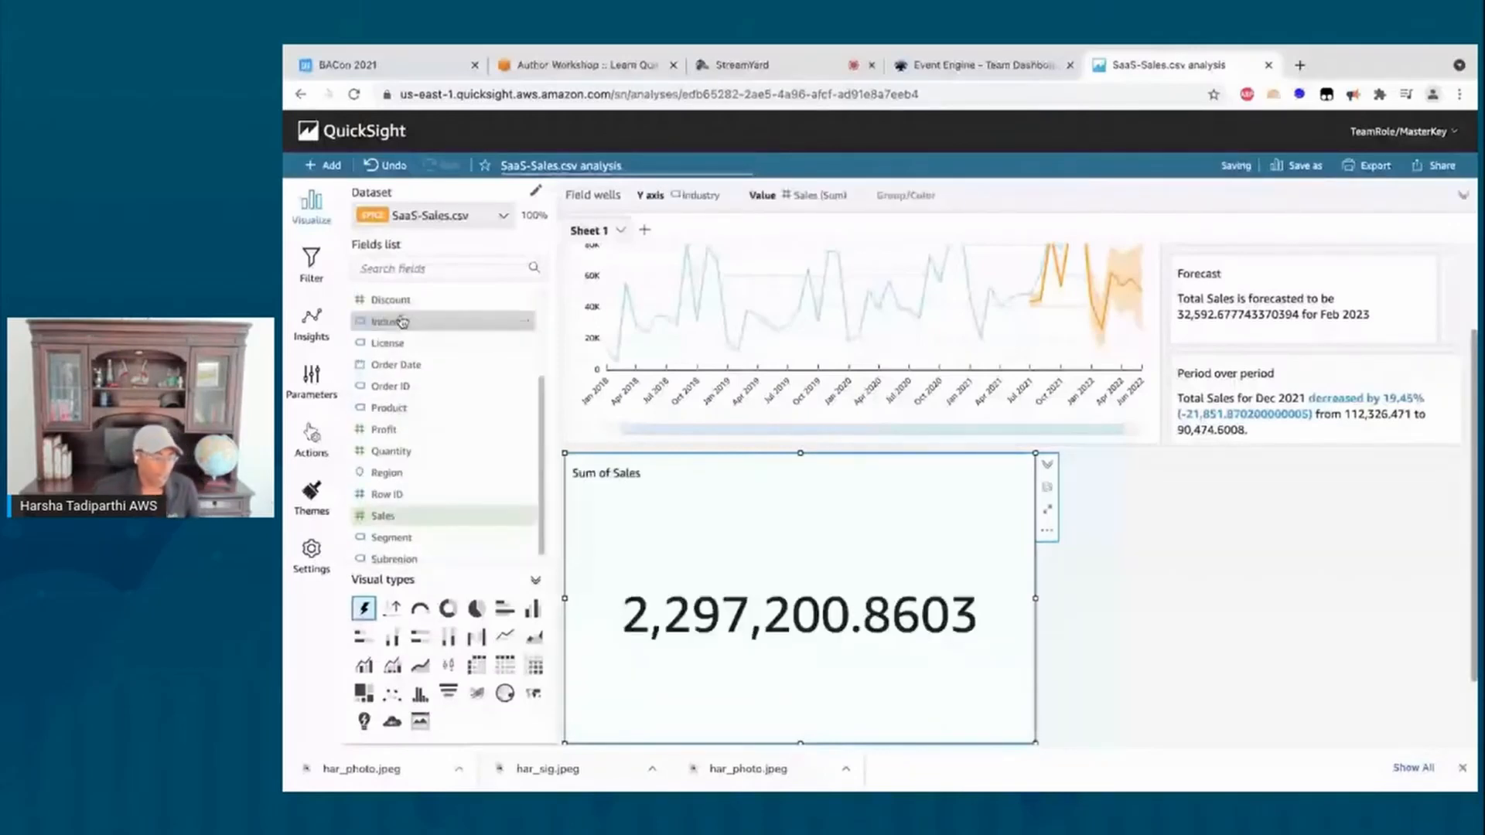
{"action": "left_click", "coordinate": [454, 321]}
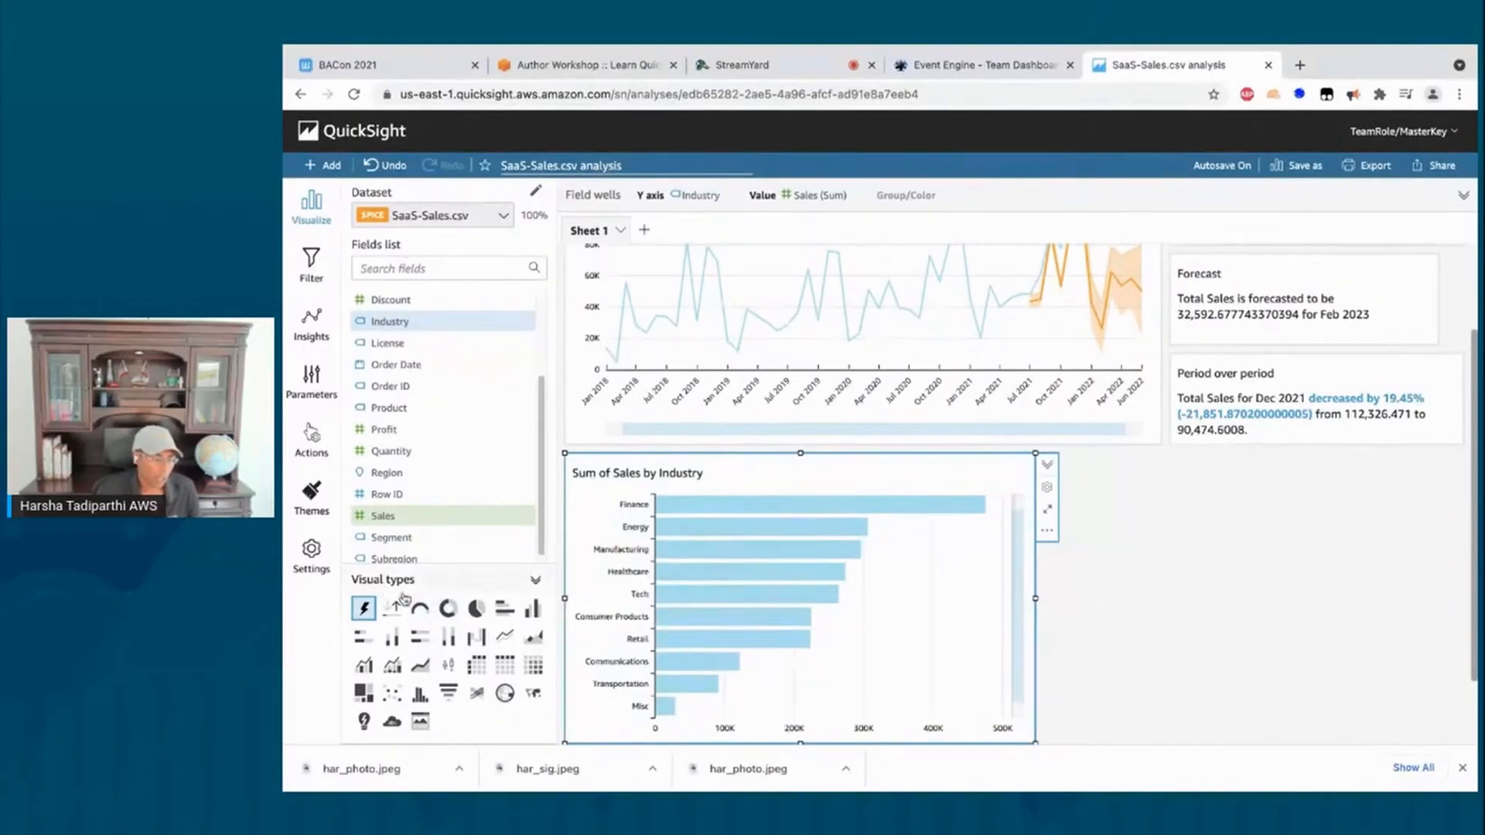
{"action": "left_click", "coordinate": [448, 614]}
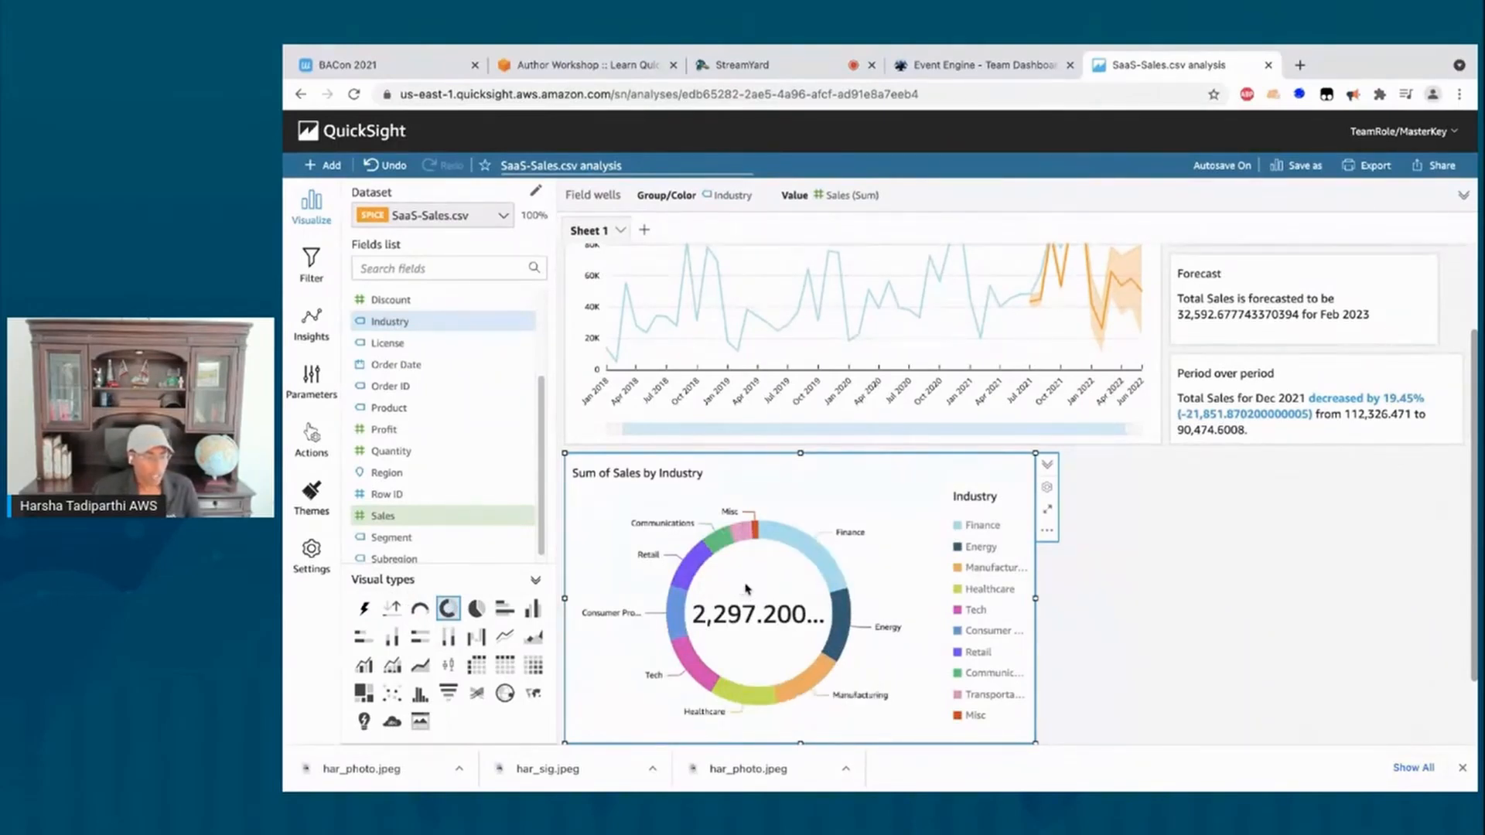
{"action": "mouse_move", "coordinate": [805, 557]}
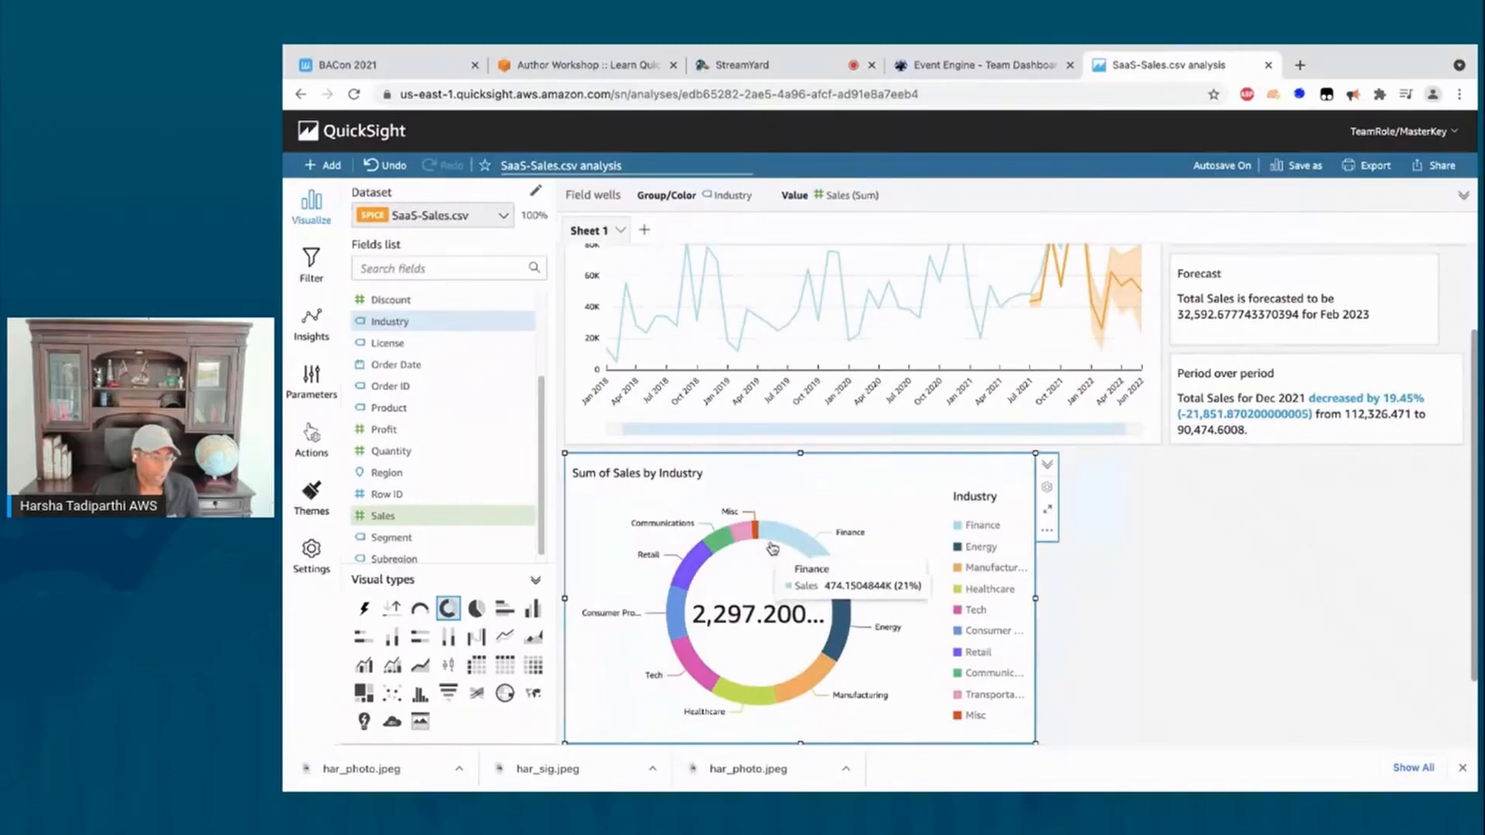
{"action": "mouse_move", "coordinate": [835, 656]}
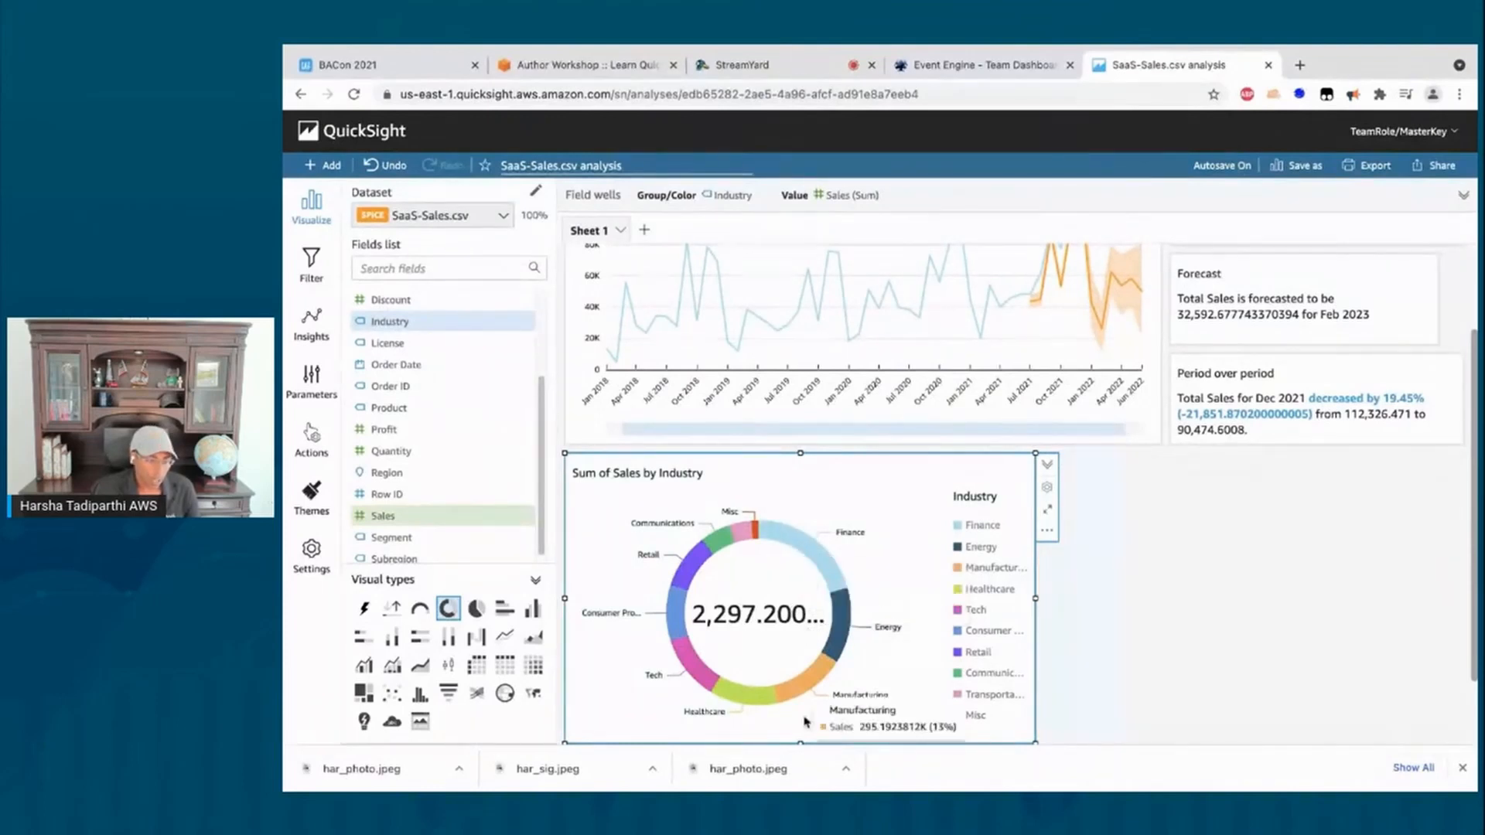
{"action": "mouse_move", "coordinate": [756, 707]}
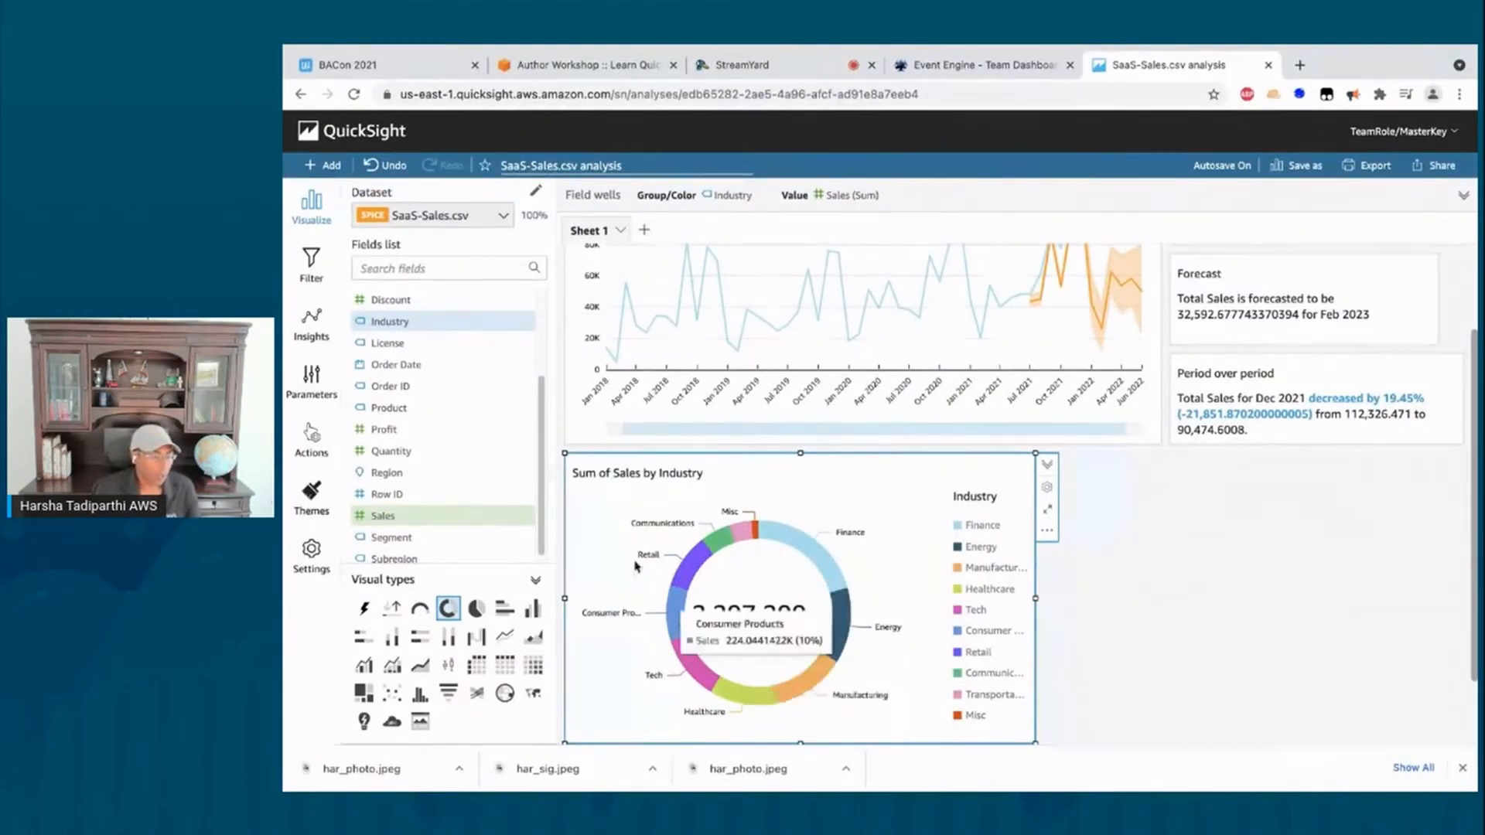
{"action": "scroll", "coordinate": [468, 374], "scroll_direction": "up", "scroll_amount": 3}
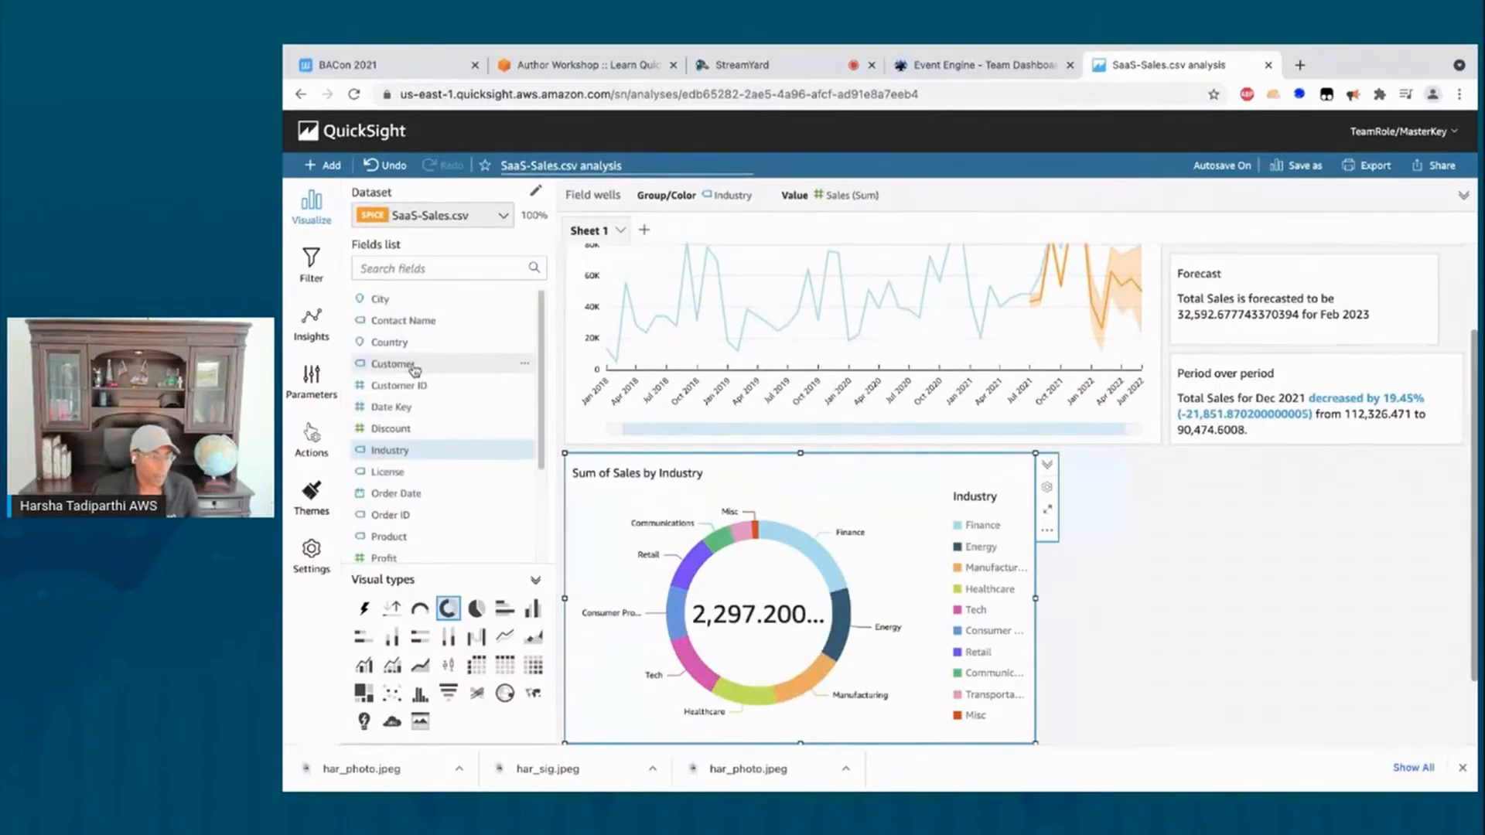
{"action": "left_click_drag", "start_coordinate": [415, 372], "coordinate": [659, 204]}
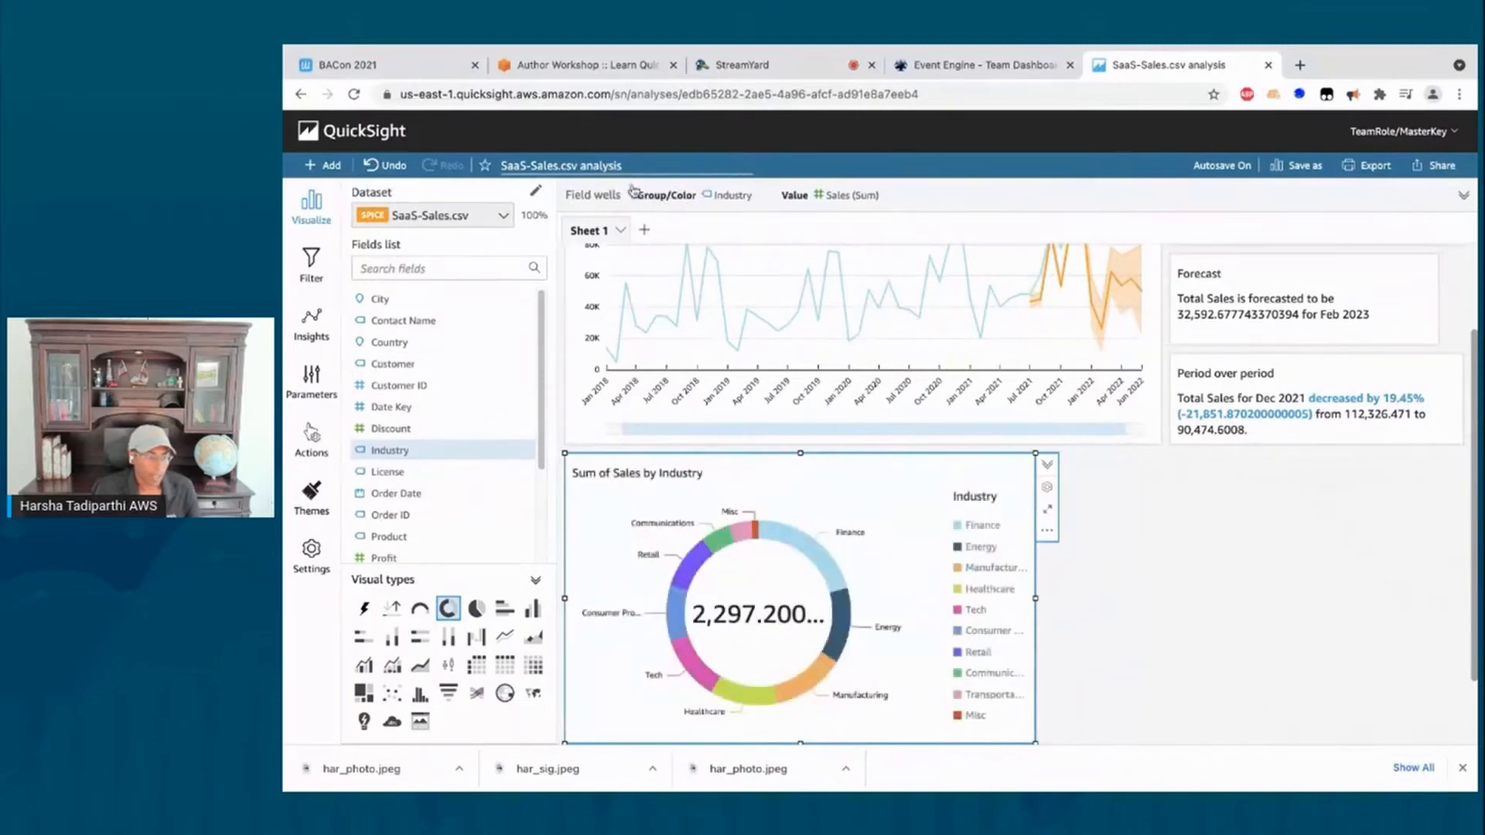
Step: Add Customer beneath Industry in Group/Color as a drill-down level
{"action": "left_click", "coordinate": [632, 189]}
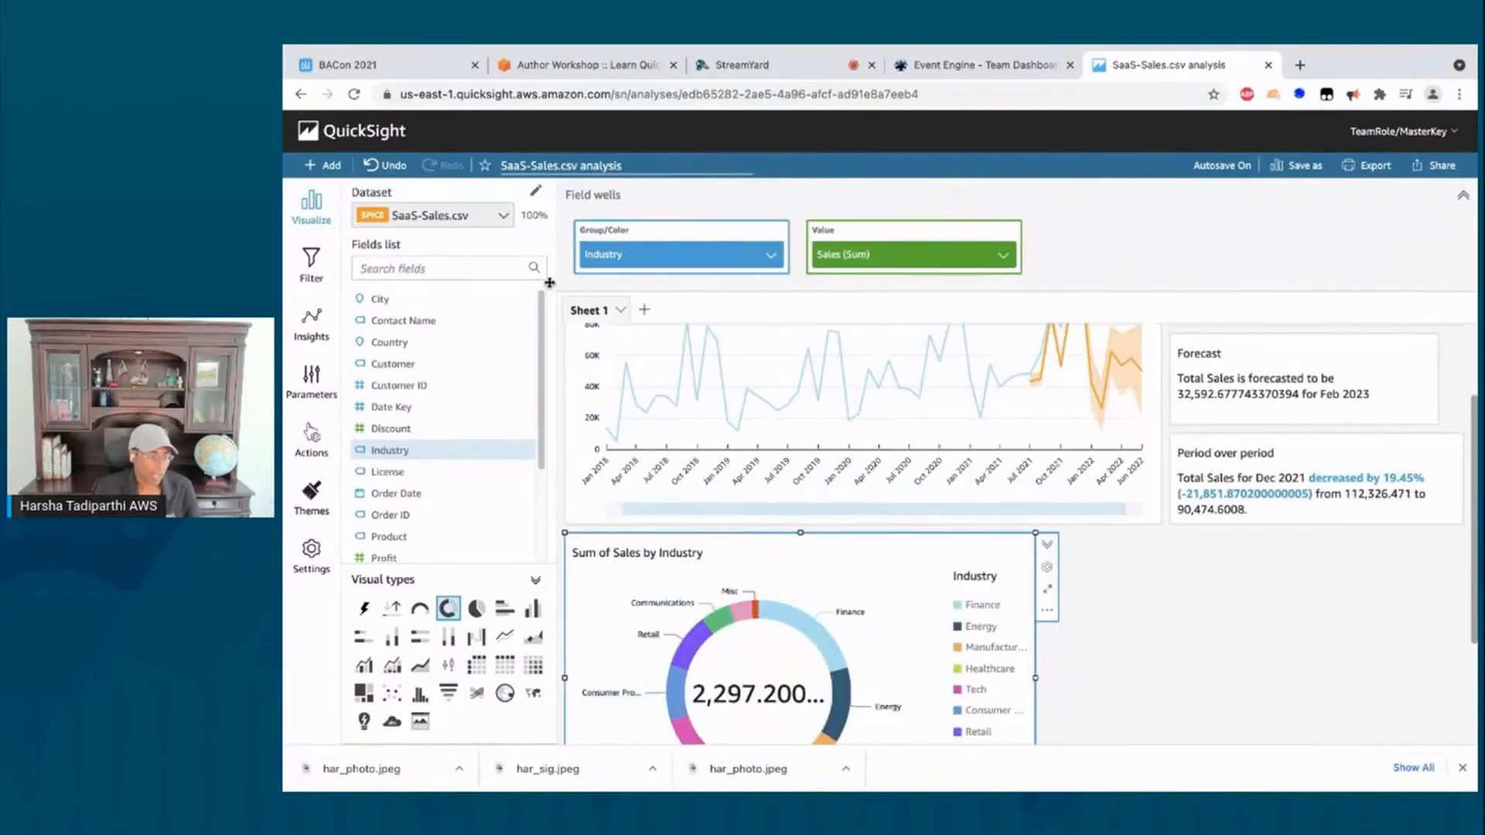
{"action": "left_click_drag", "start_coordinate": [405, 361], "coordinate": [669, 272]}
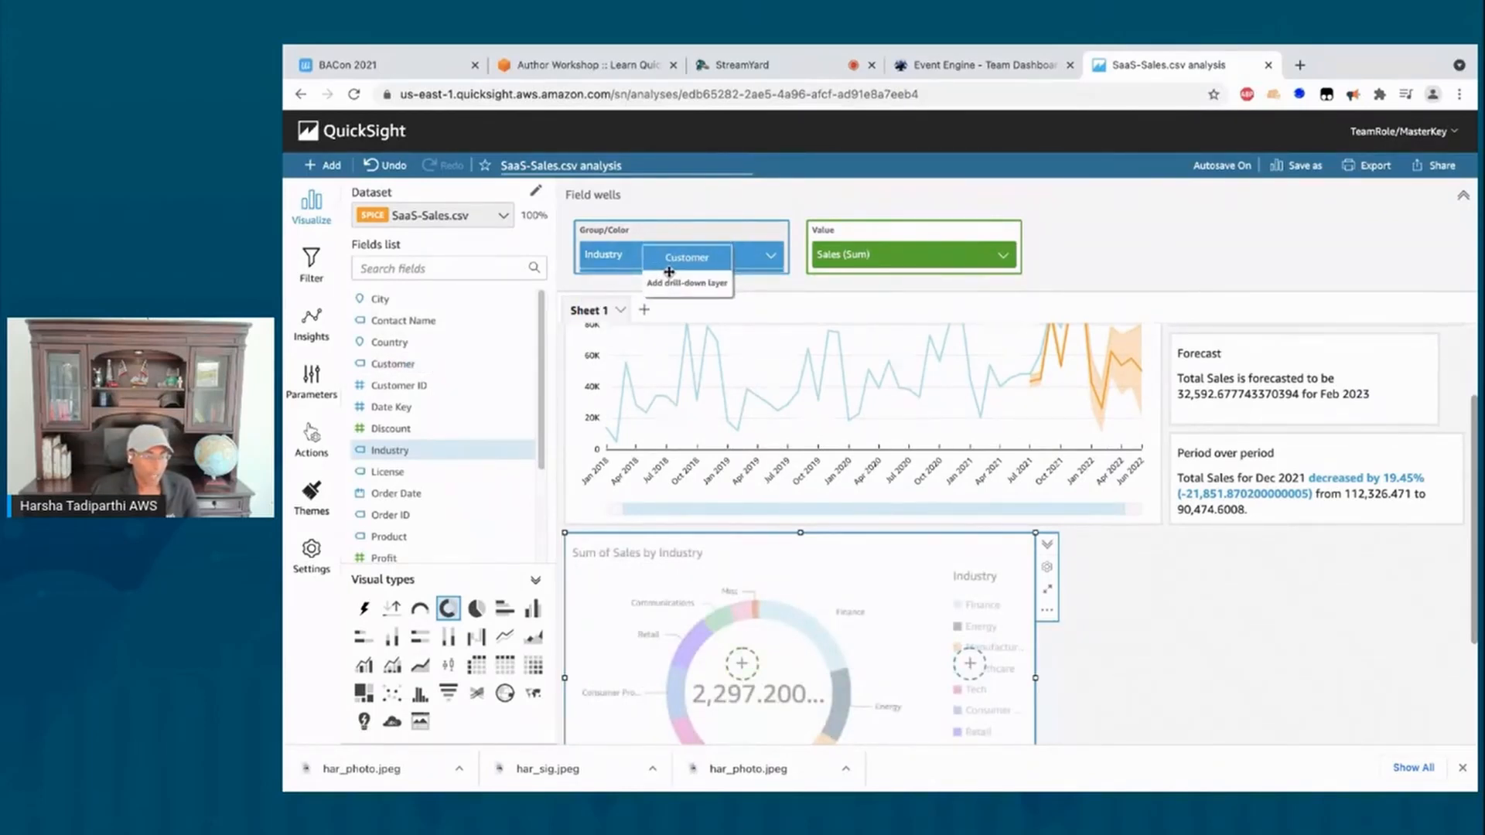
{"action": "left_click_drag", "start_coordinate": [669, 272], "coordinate": [670, 277]}
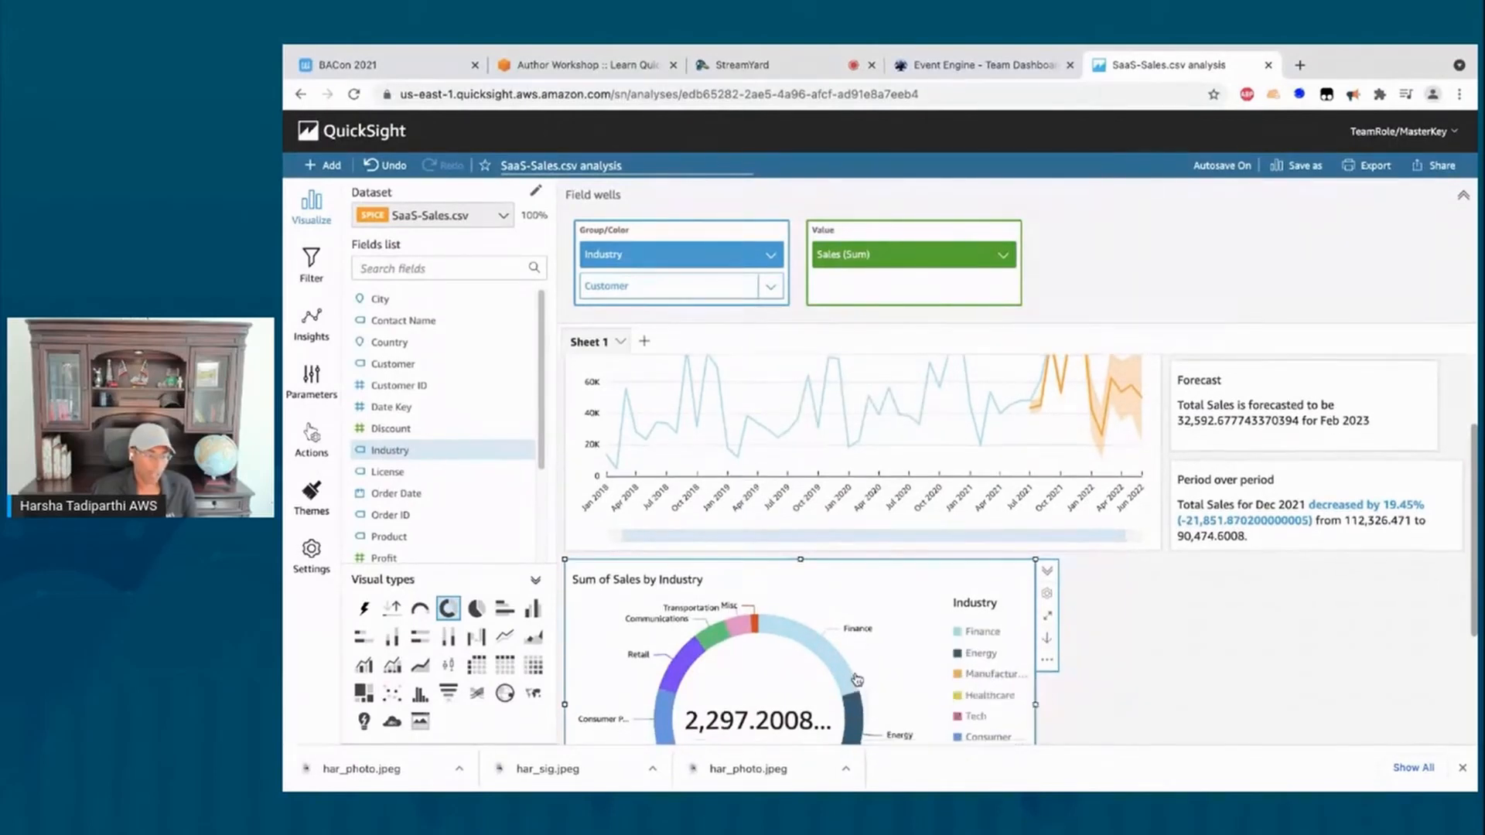
{"action": "scroll", "coordinate": [857, 680], "scroll_direction": "down", "scroll_amount": 1}
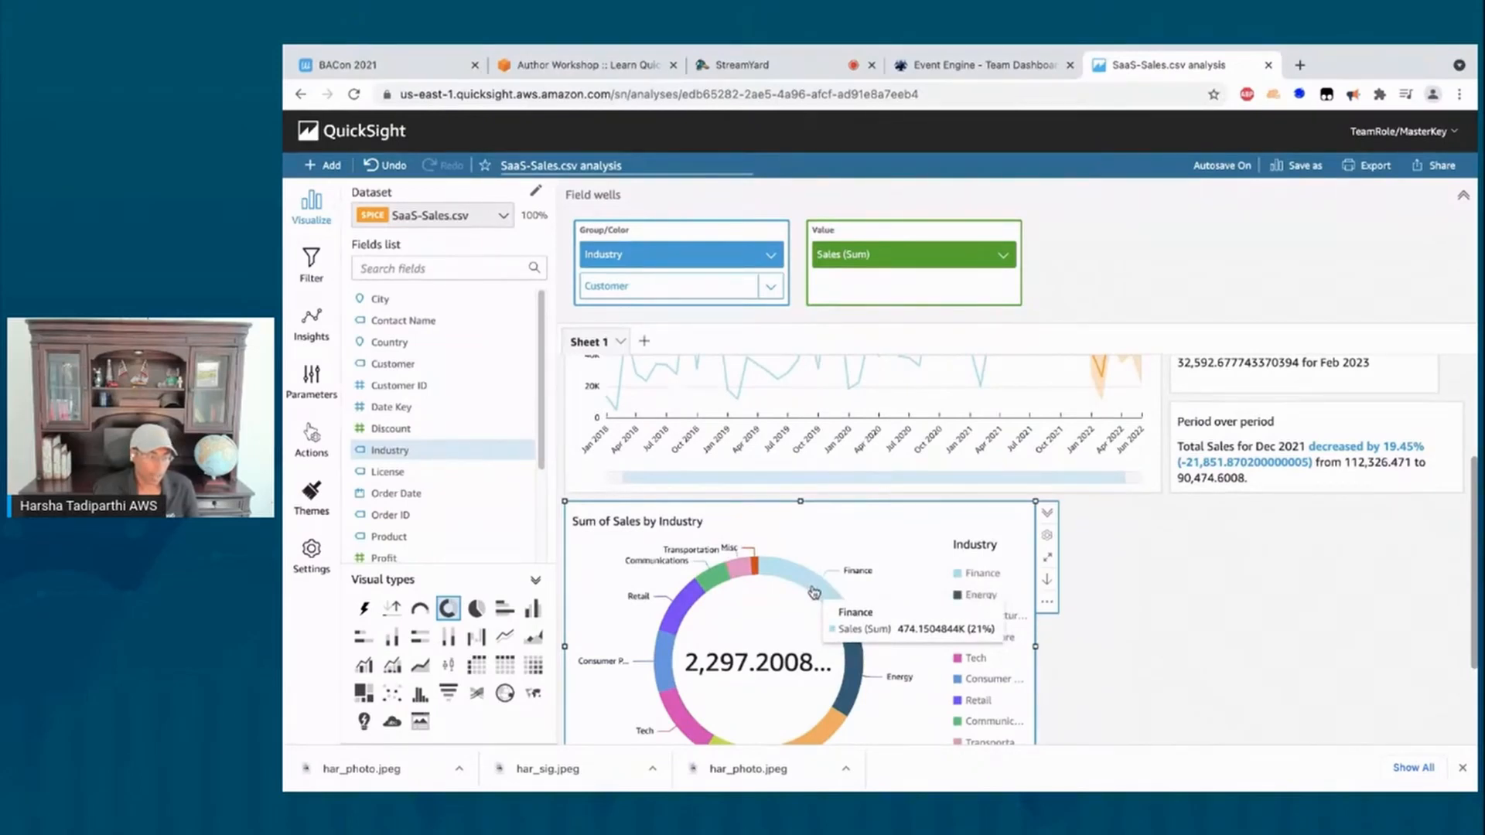
Step: Drill the Finance slice down to Customer, then drill back up to Industry
{"action": "left_click", "coordinate": [814, 592]}
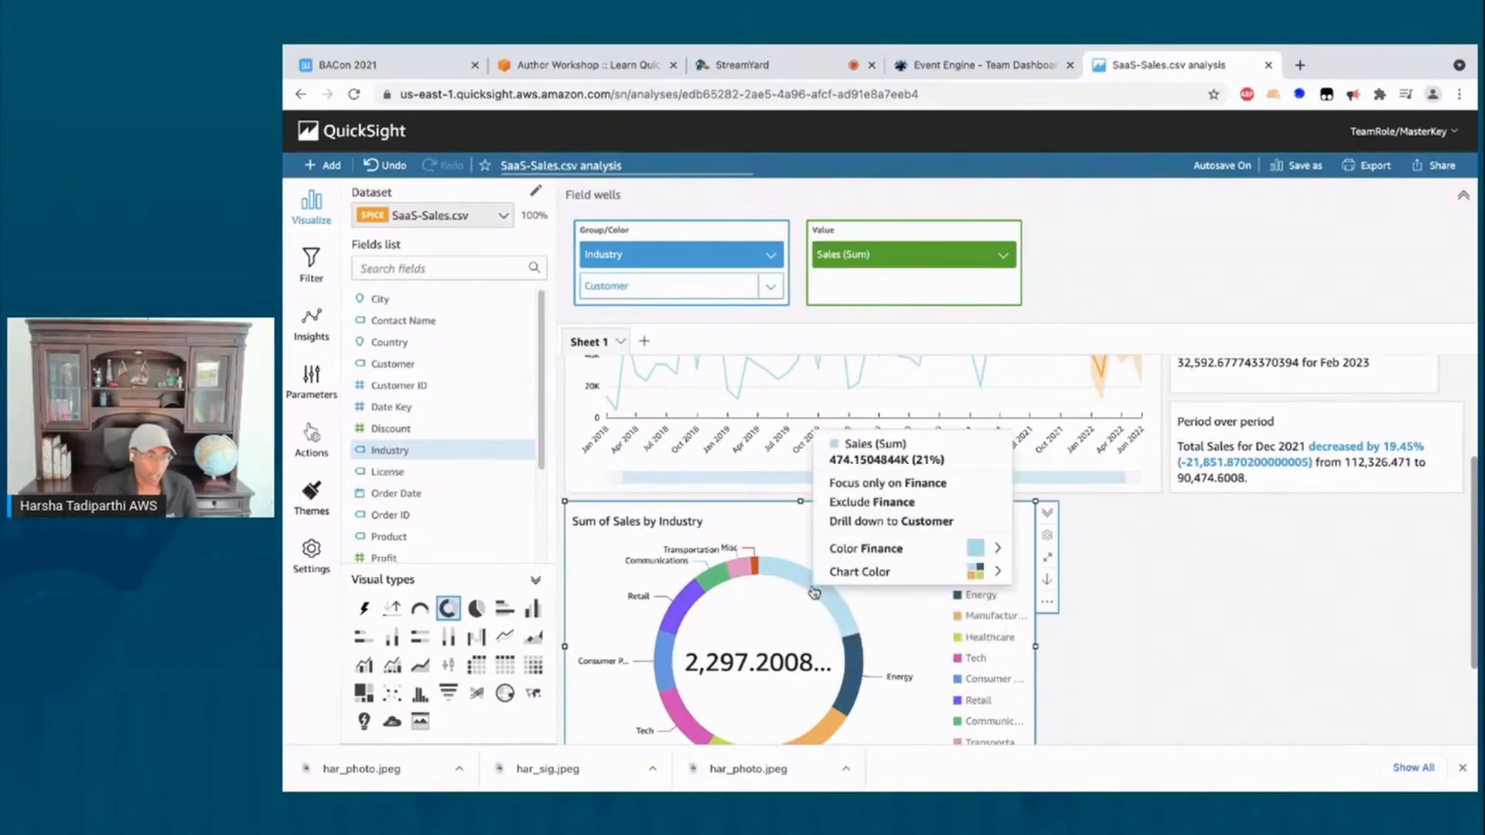
{"action": "left_click", "coordinate": [892, 523]}
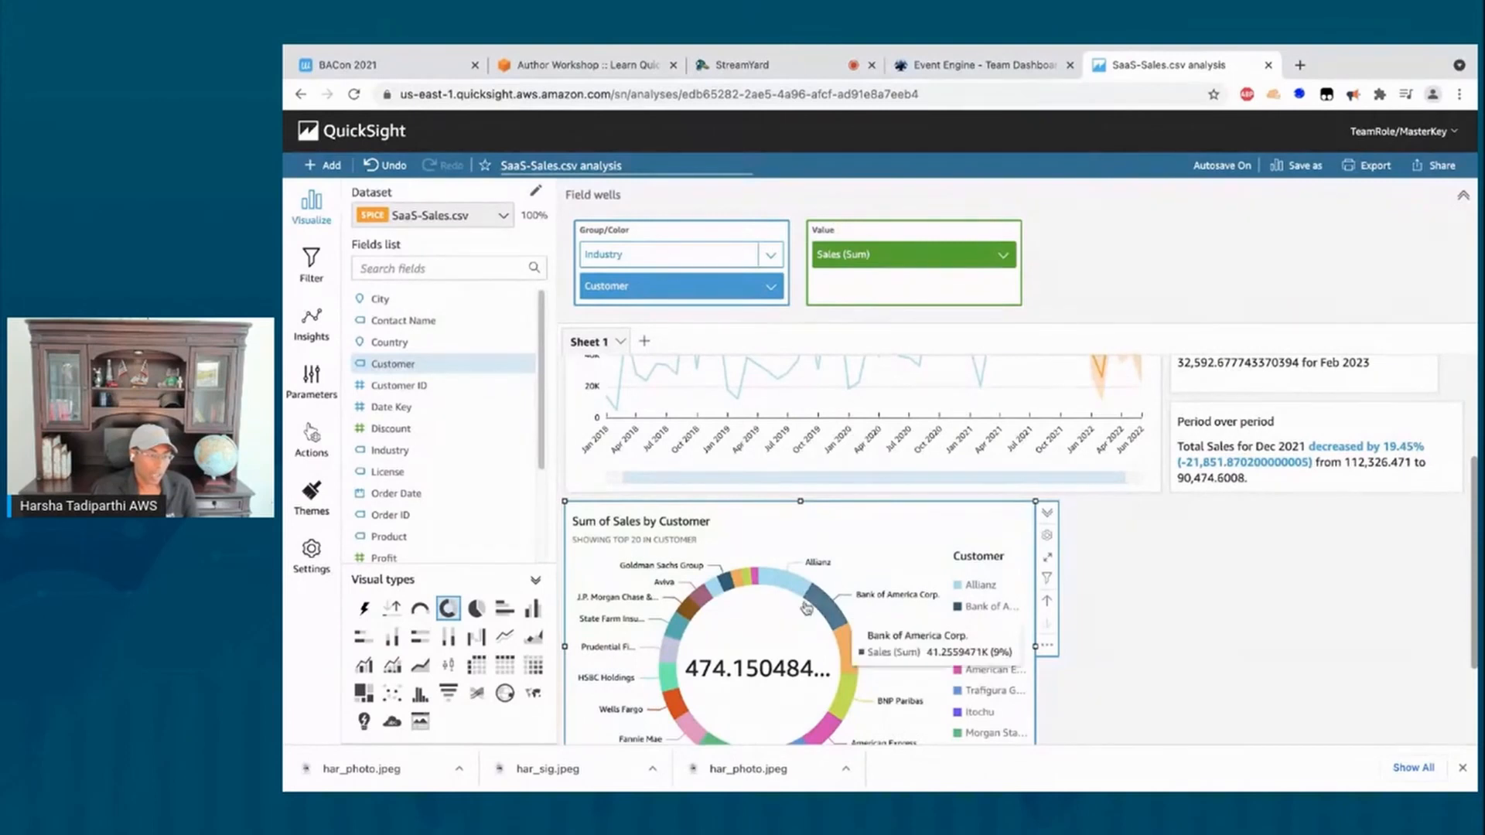
{"action": "mouse_move", "coordinate": [776, 582]}
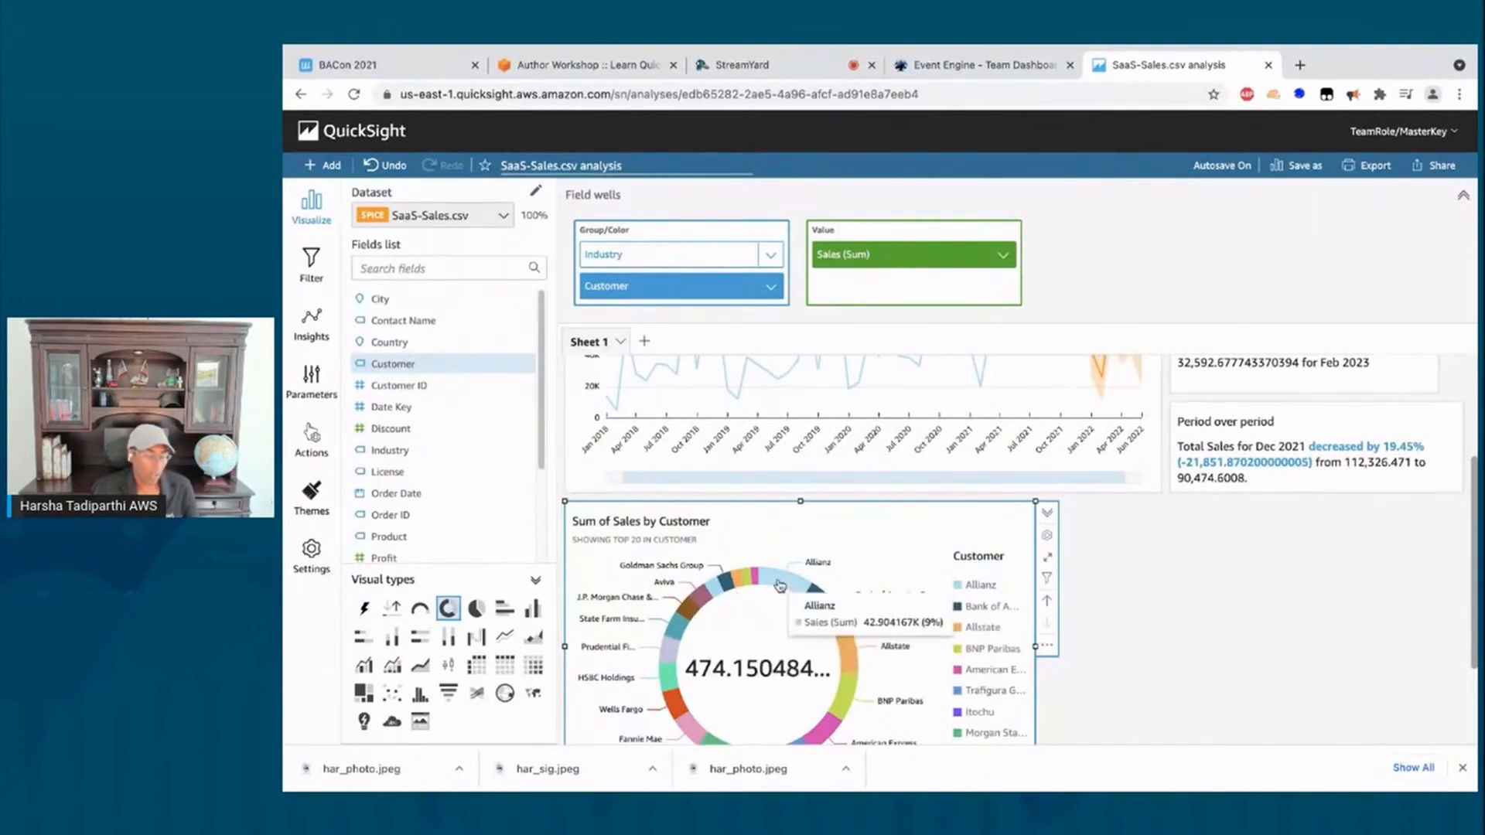
{"action": "scroll", "coordinate": [807, 594], "scroll_direction": "down", "scroll_amount": 1}
{"action": "scroll", "coordinate": [807, 594], "scroll_direction": "down", "scroll_amount": 2}
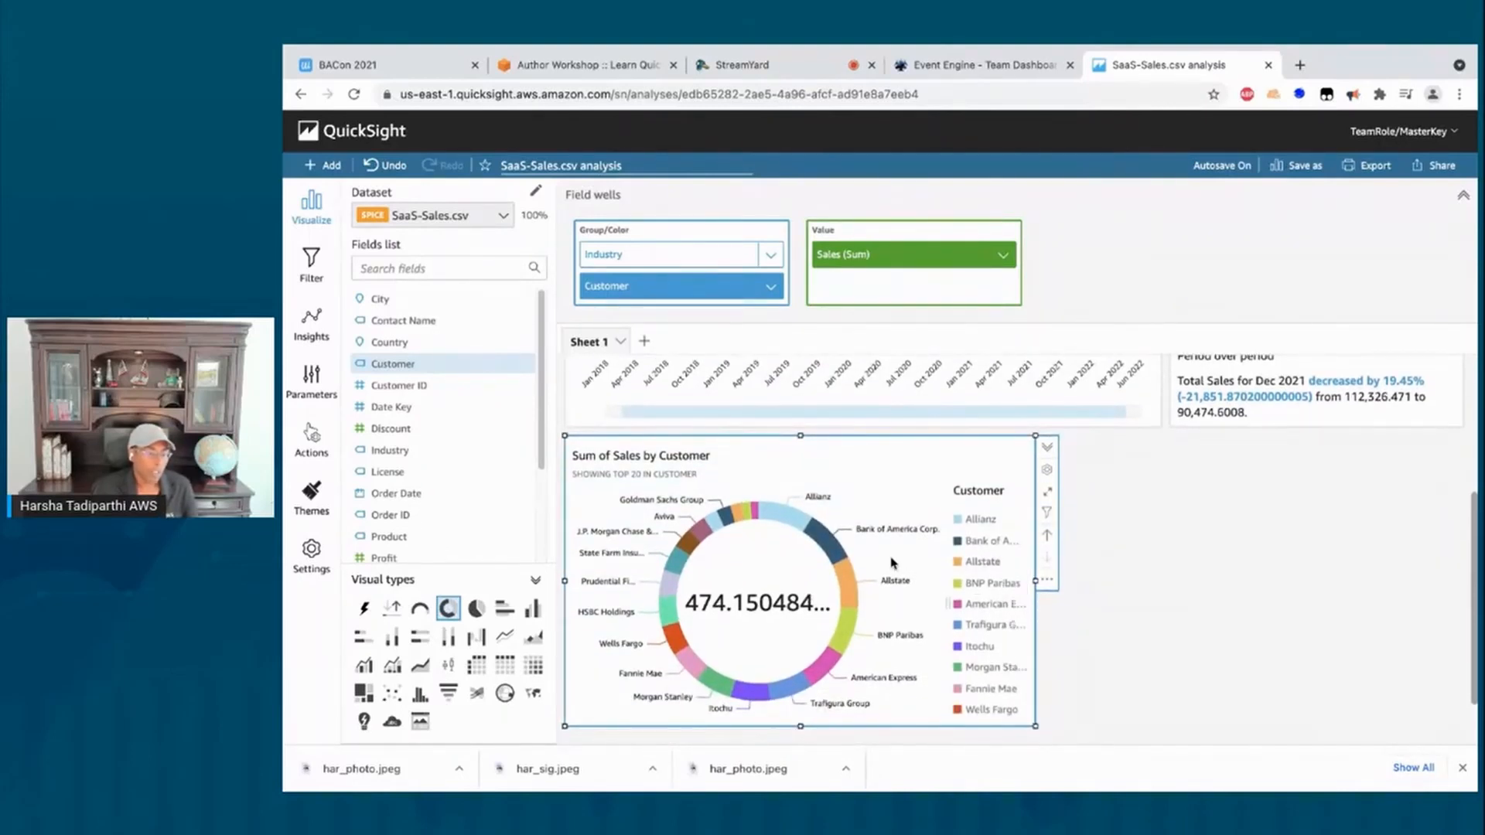
{"action": "left_click", "coordinate": [1047, 539]}
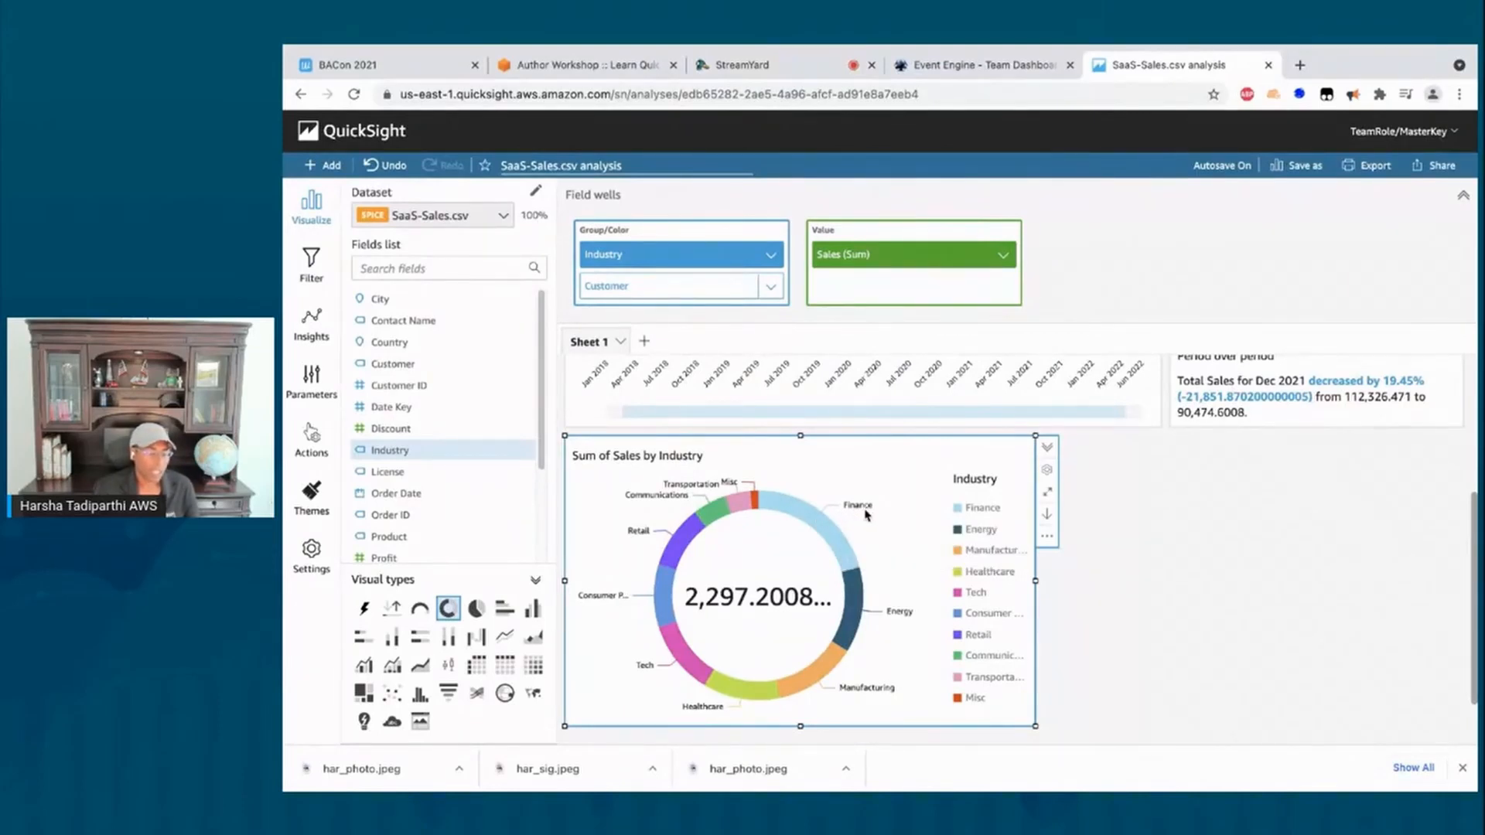
Step: Turn on Show metric in the donut's data labels to display values and percentages
{"action": "left_click", "coordinate": [1047, 474]}
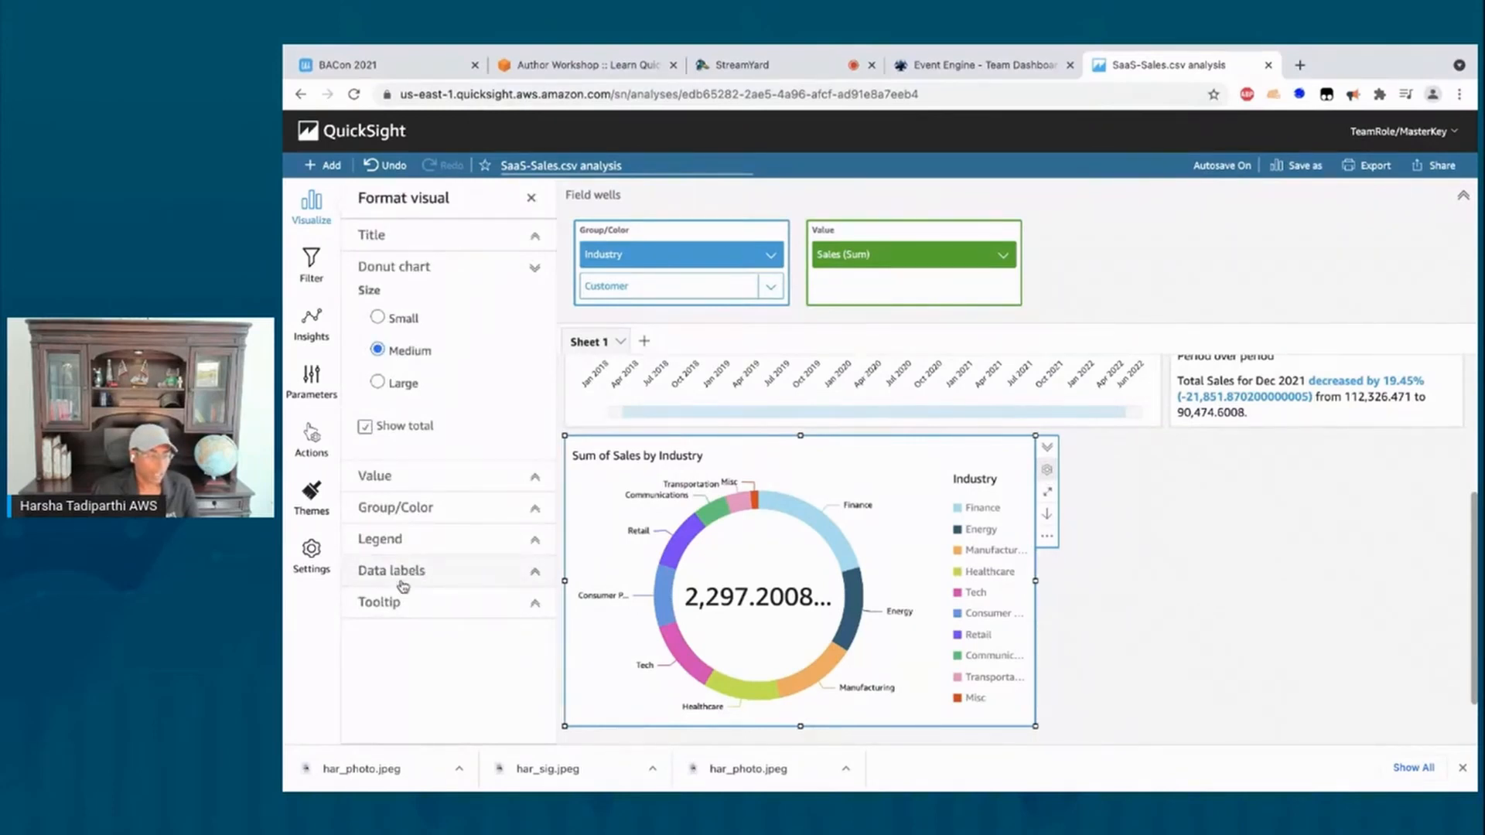
{"action": "left_click", "coordinate": [533, 577]}
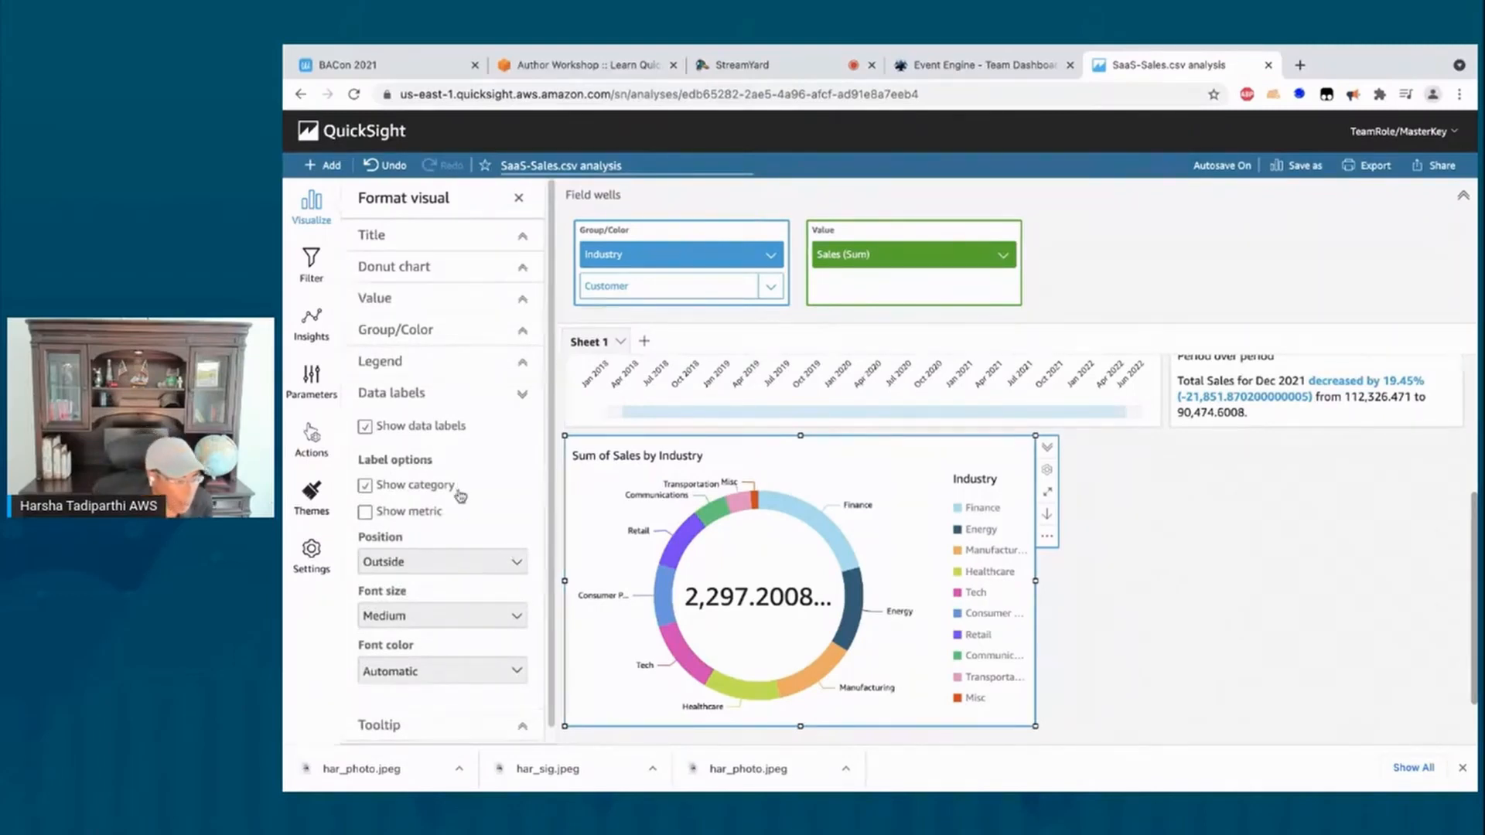
{"action": "left_click", "coordinate": [367, 515]}
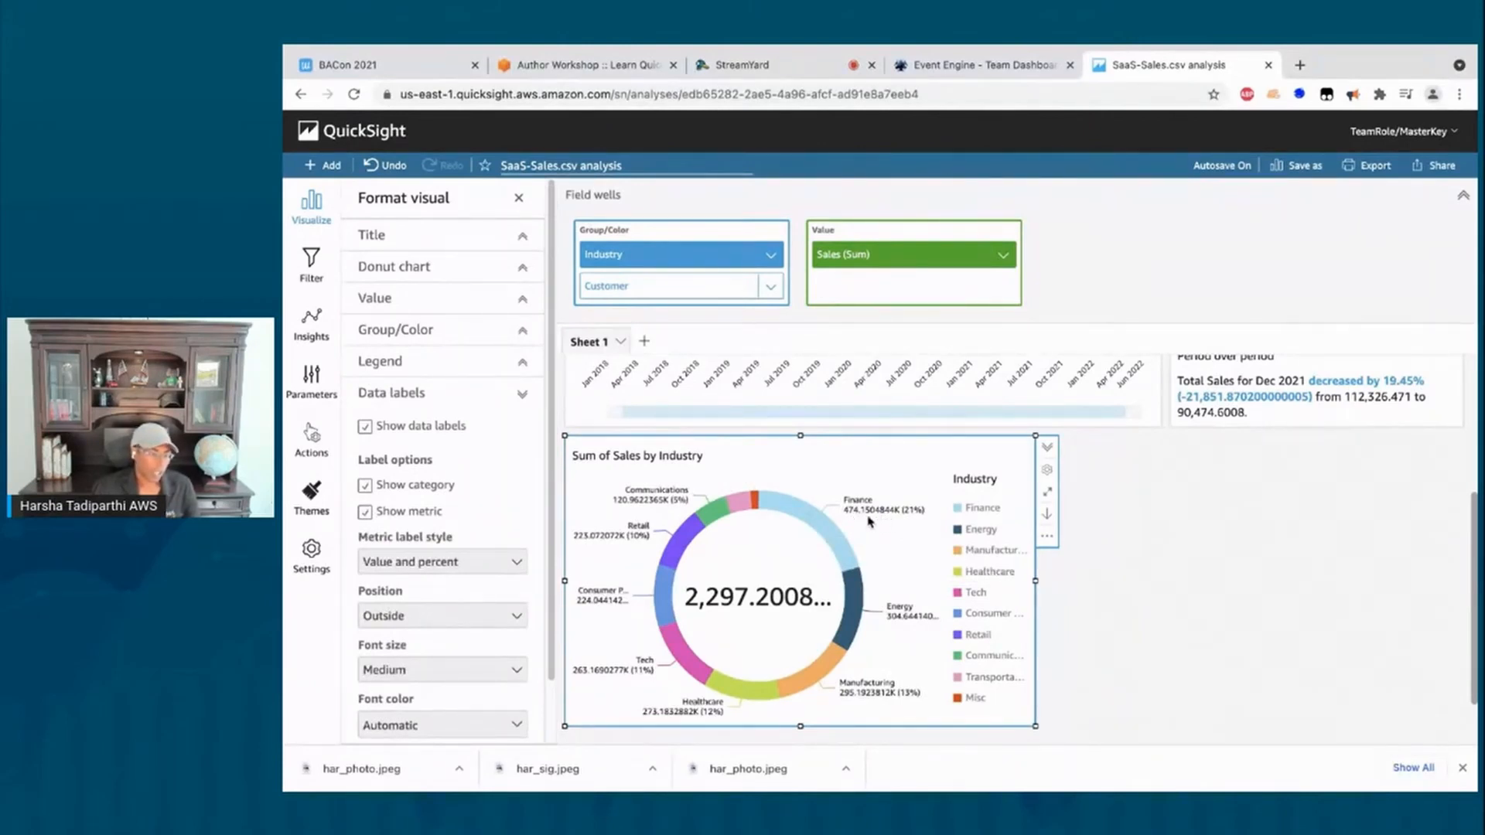
Step: Drill the Finance slice down to Customer and back up to Industry to check labels
{"action": "mouse_move", "coordinate": [853, 563]}
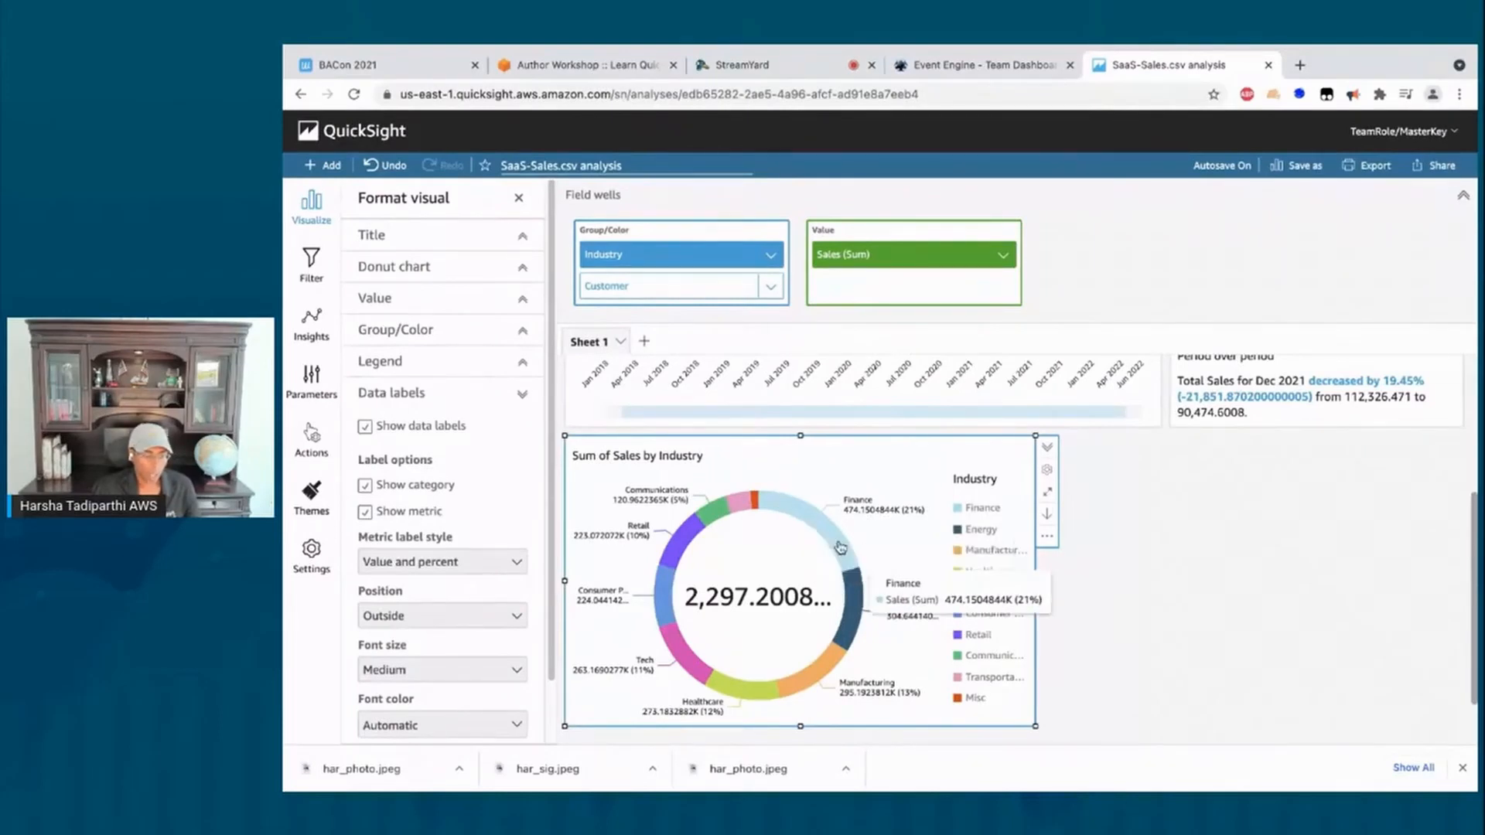
{"action": "left_click", "coordinate": [814, 528]}
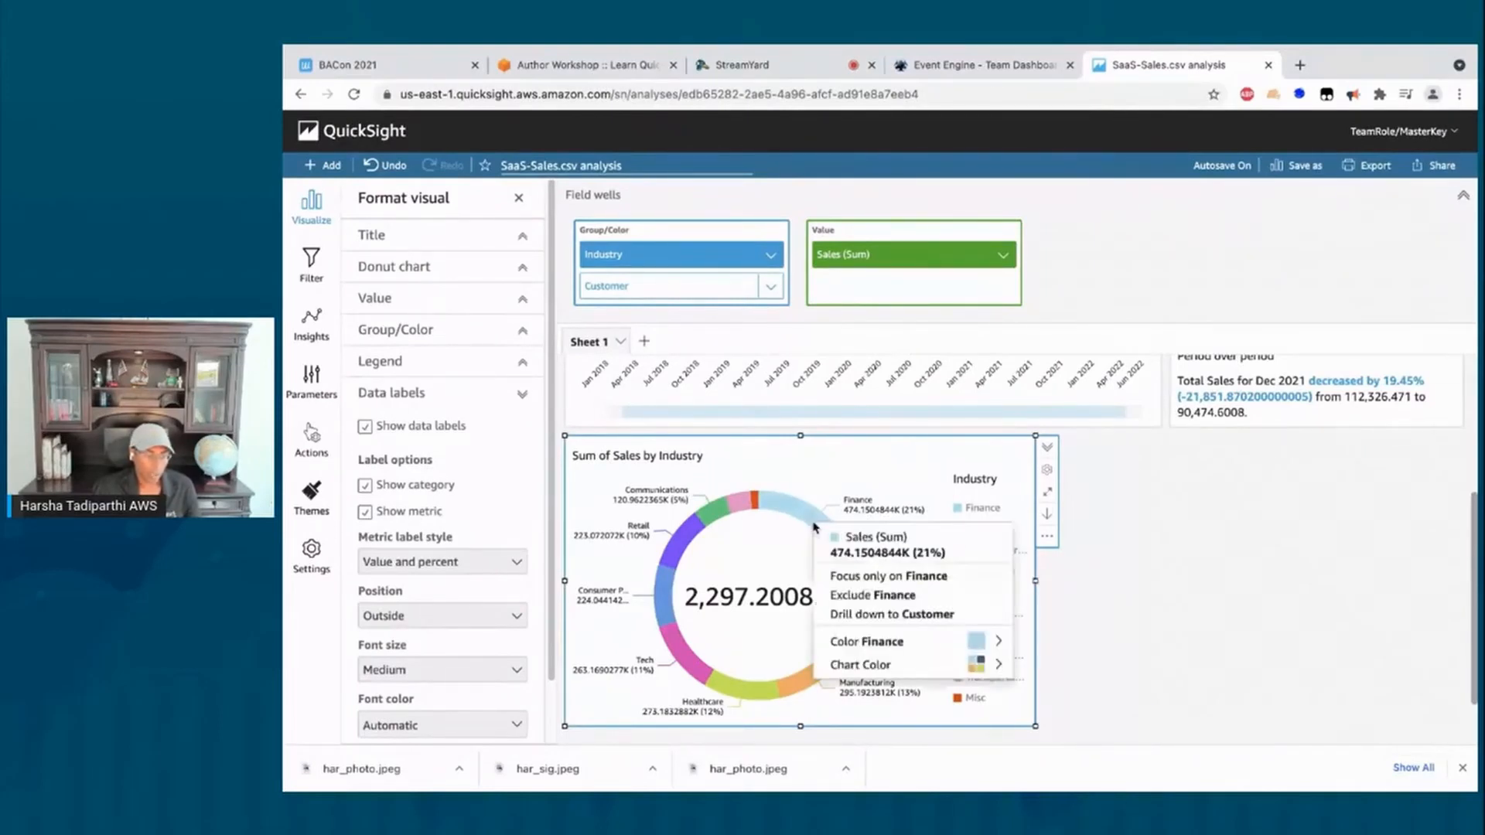
{"action": "left_click", "coordinate": [854, 616]}
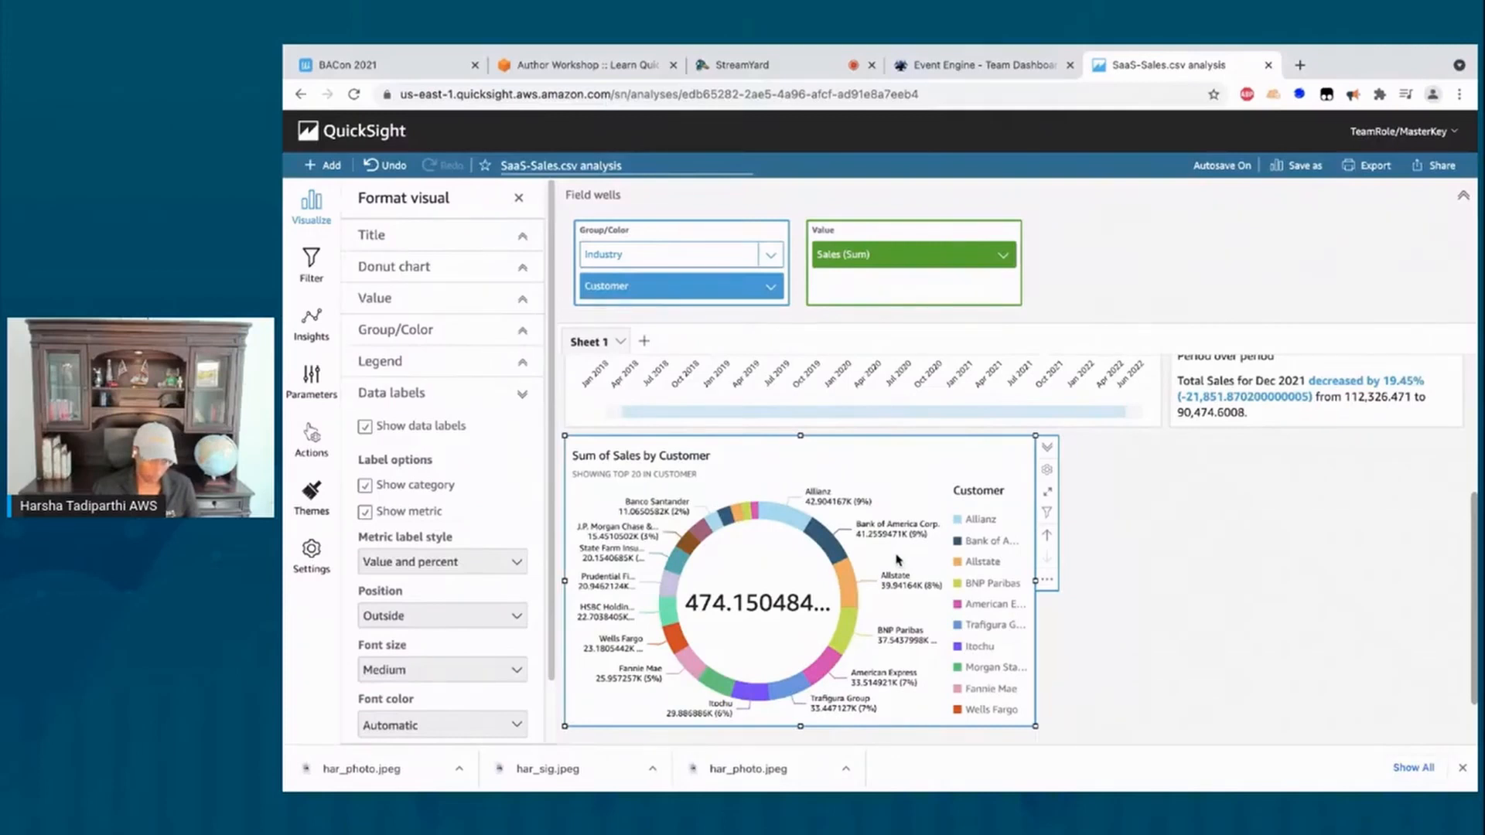
{"action": "left_click", "coordinate": [1049, 538]}
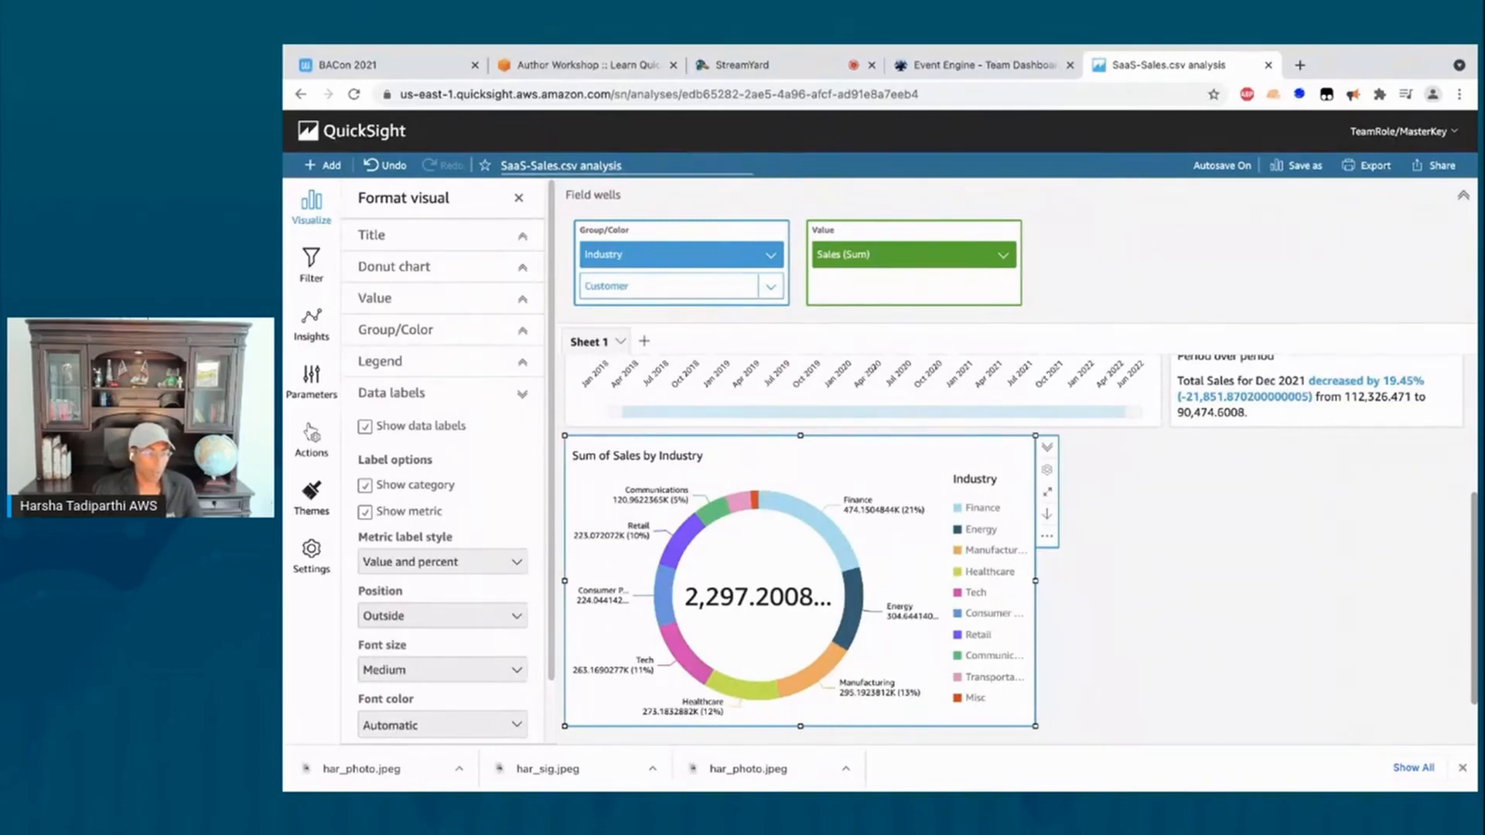
Step: Add a new empty visual and move it beside the donut chart
{"action": "left_click", "coordinate": [317, 167]}
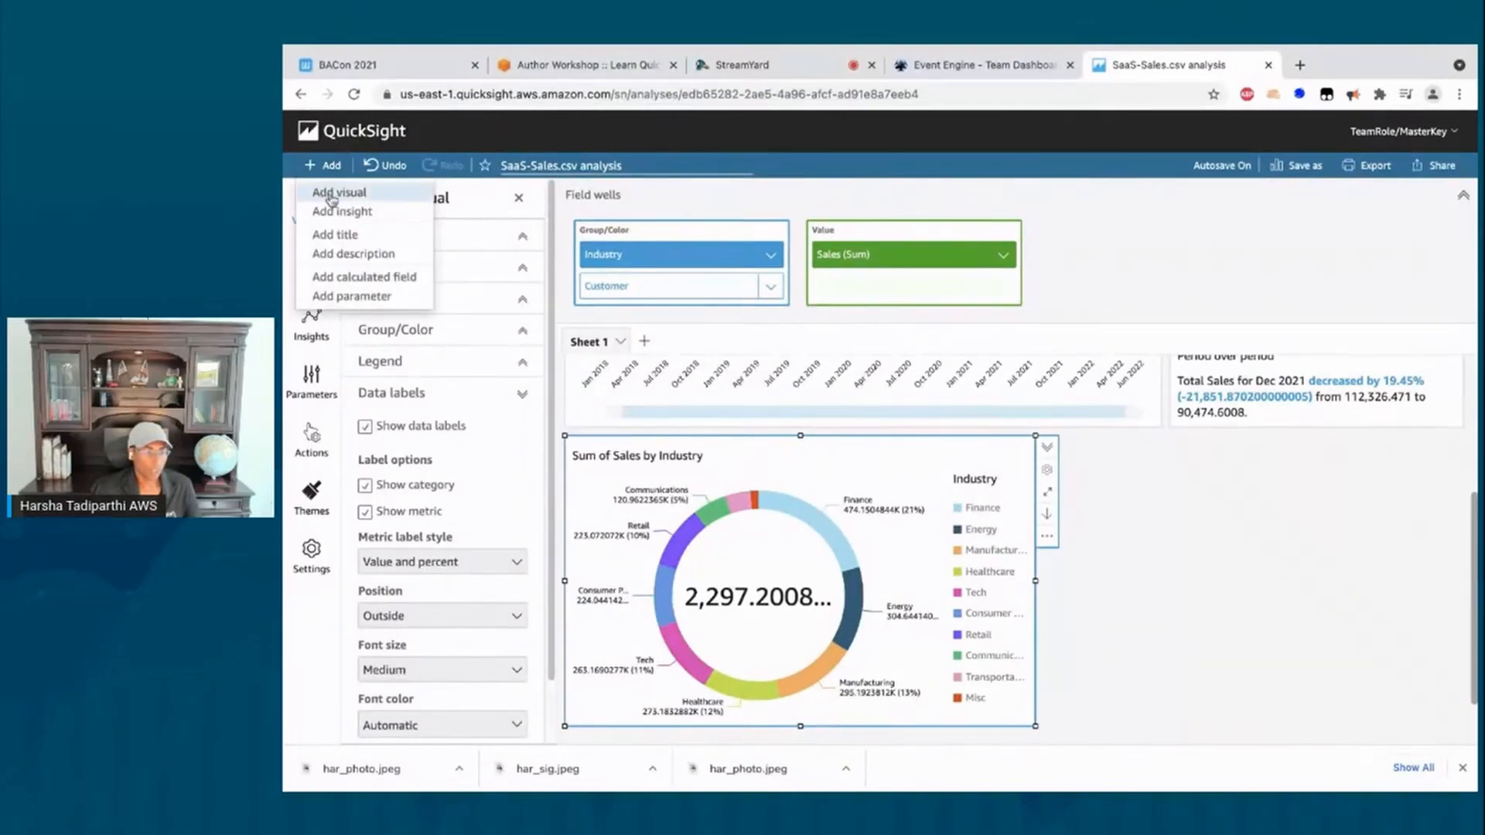
{"action": "left_click", "coordinate": [331, 198]}
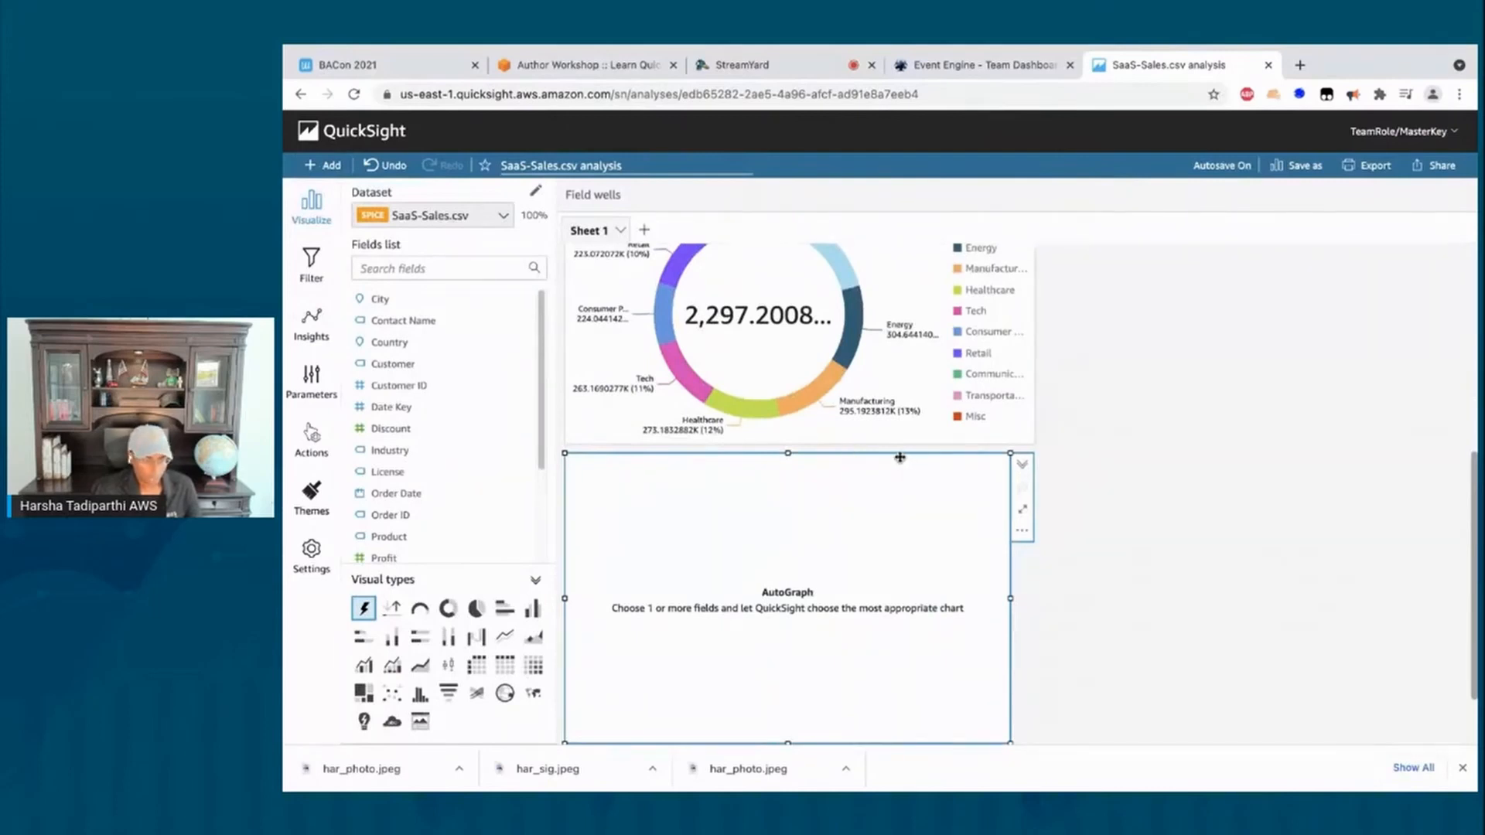
{"action": "left_click_drag", "start_coordinate": [899, 457], "coordinate": [1356, 489]}
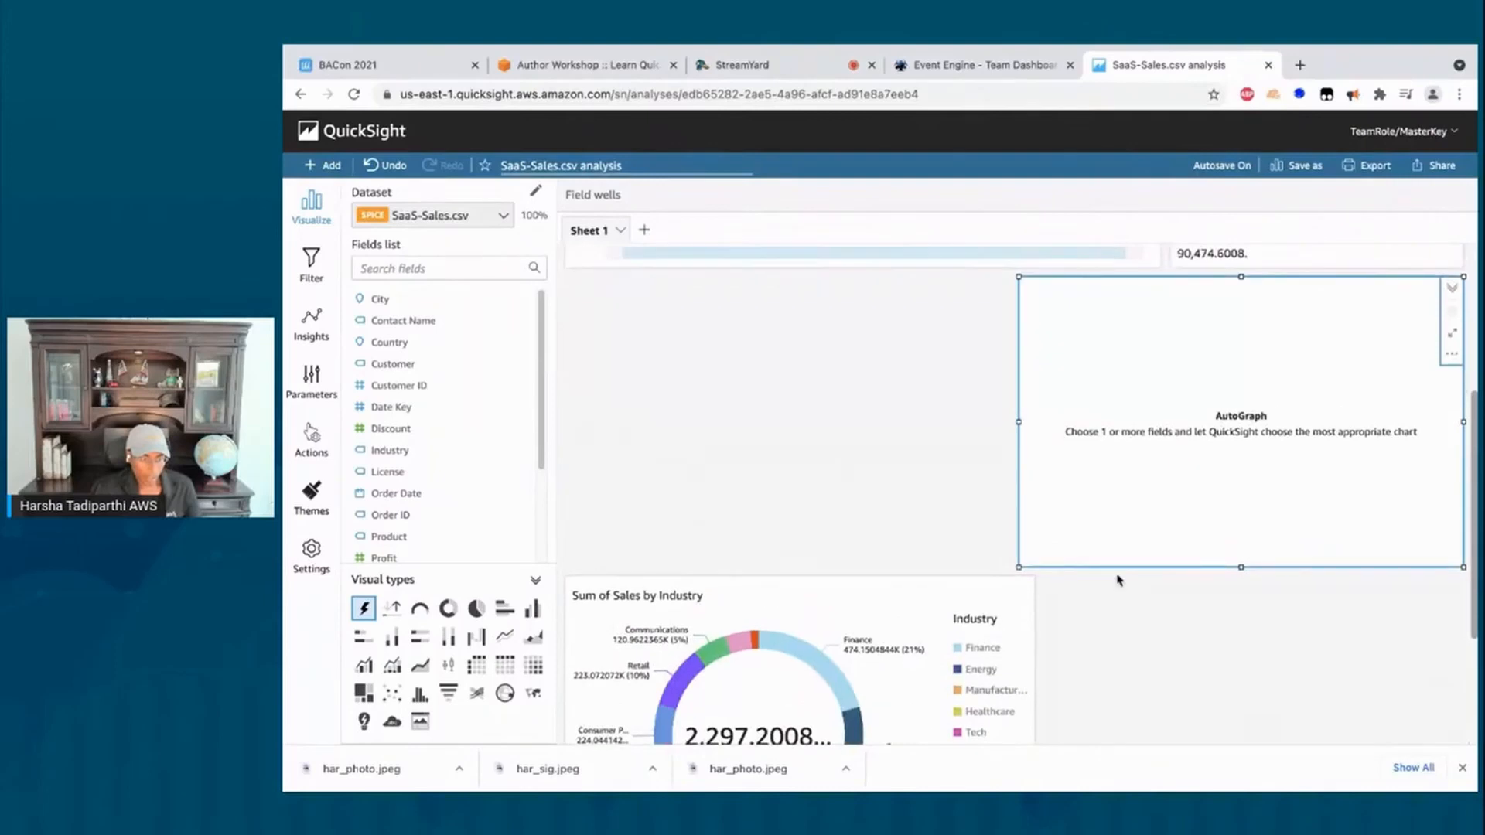
Step: Narrow the donut chart so both fit side by side, then select the new visual
{"action": "left_click", "coordinate": [1020, 596]}
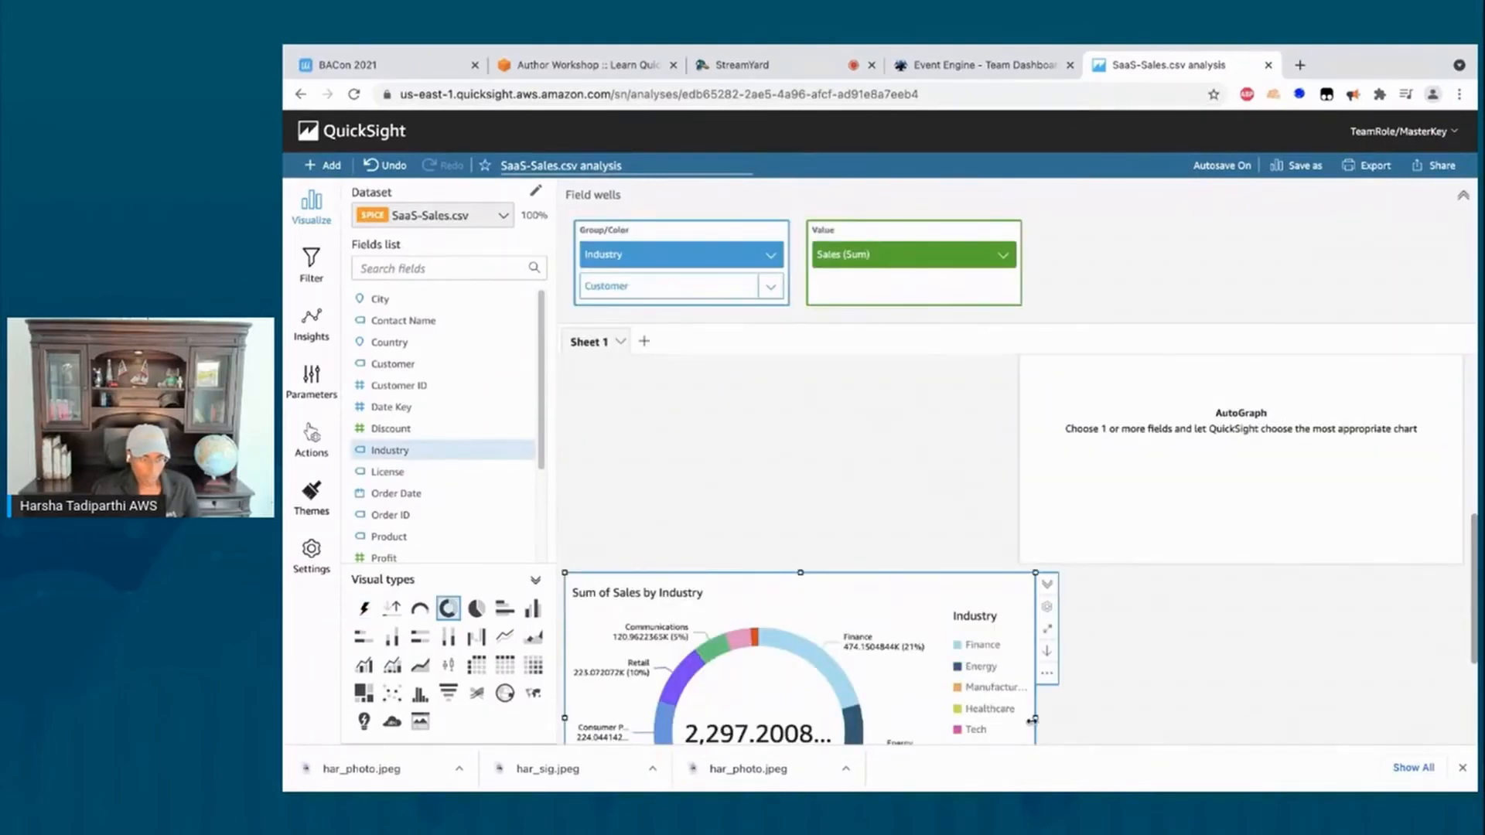
{"action": "left_click_drag", "start_coordinate": [1033, 720], "coordinate": [1014, 712]}
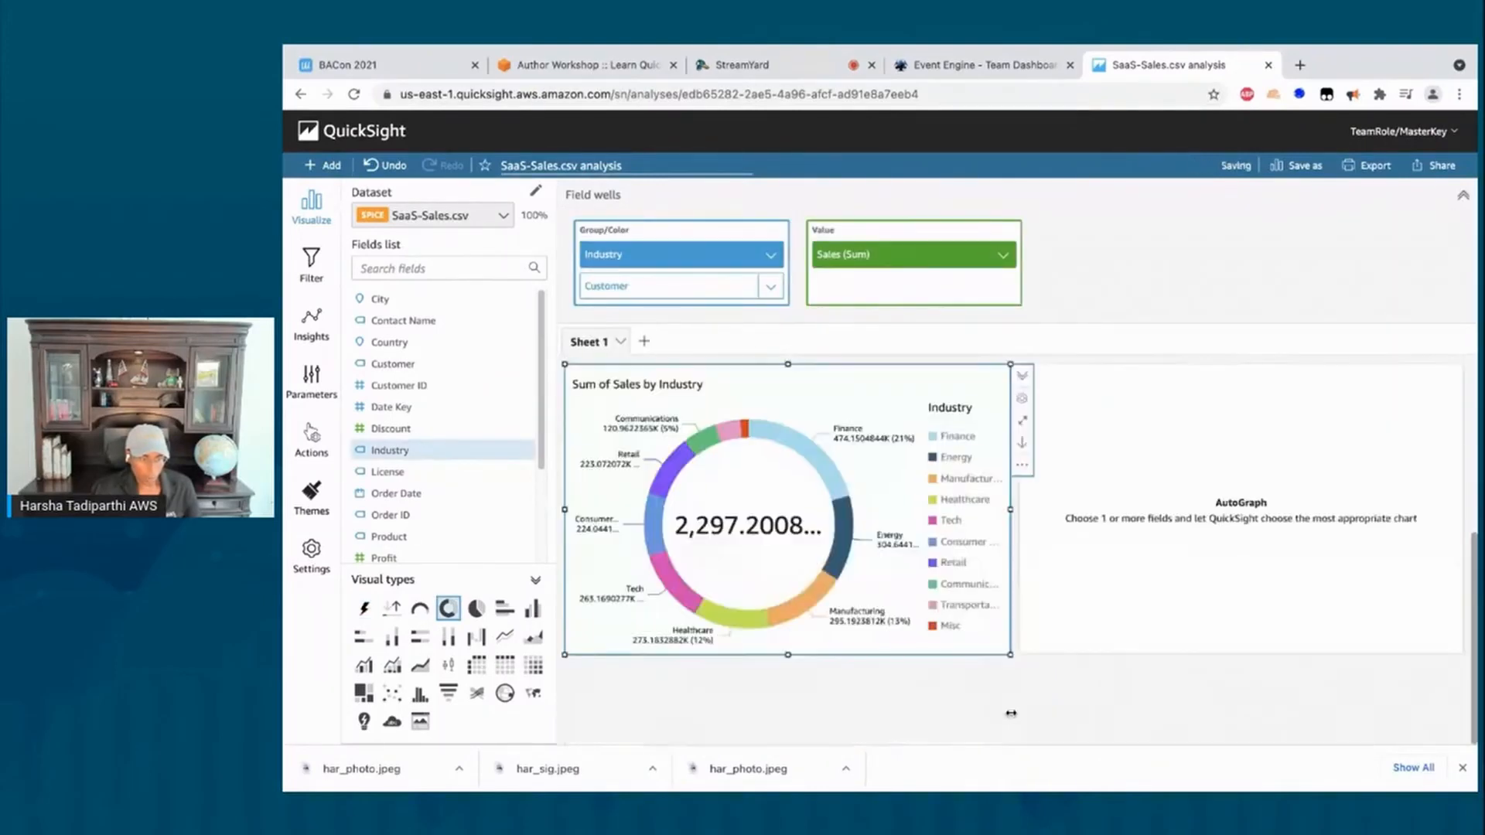
{"action": "scroll", "coordinate": [1113, 678], "scroll_direction": "up", "scroll_amount": 4}
{"action": "scroll", "coordinate": [1112, 678], "scroll_direction": "down", "scroll_amount": 1}
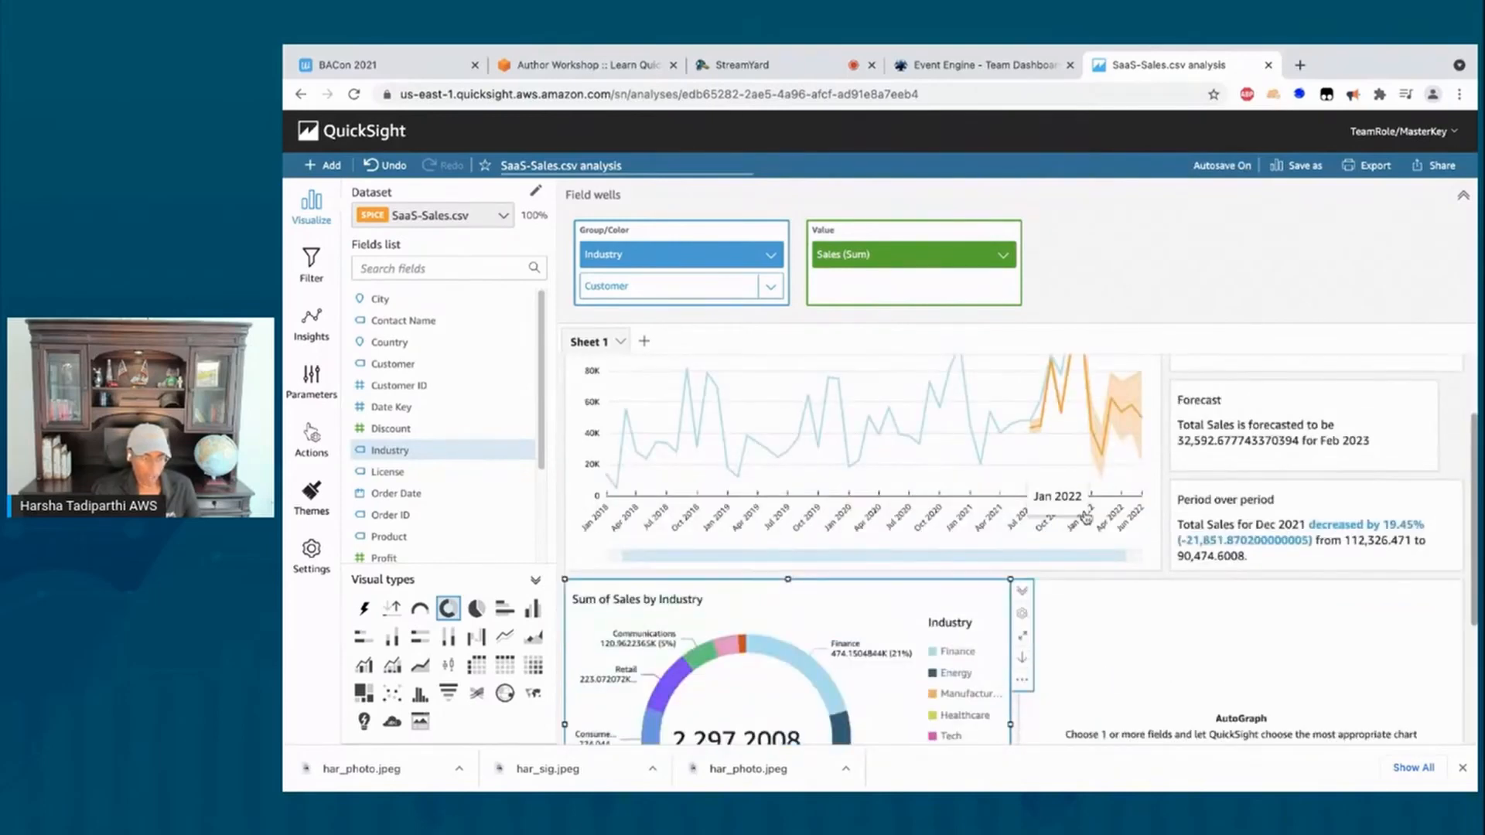
{"action": "scroll", "coordinate": [1060, 549], "scroll_direction": "down", "scroll_amount": 1}
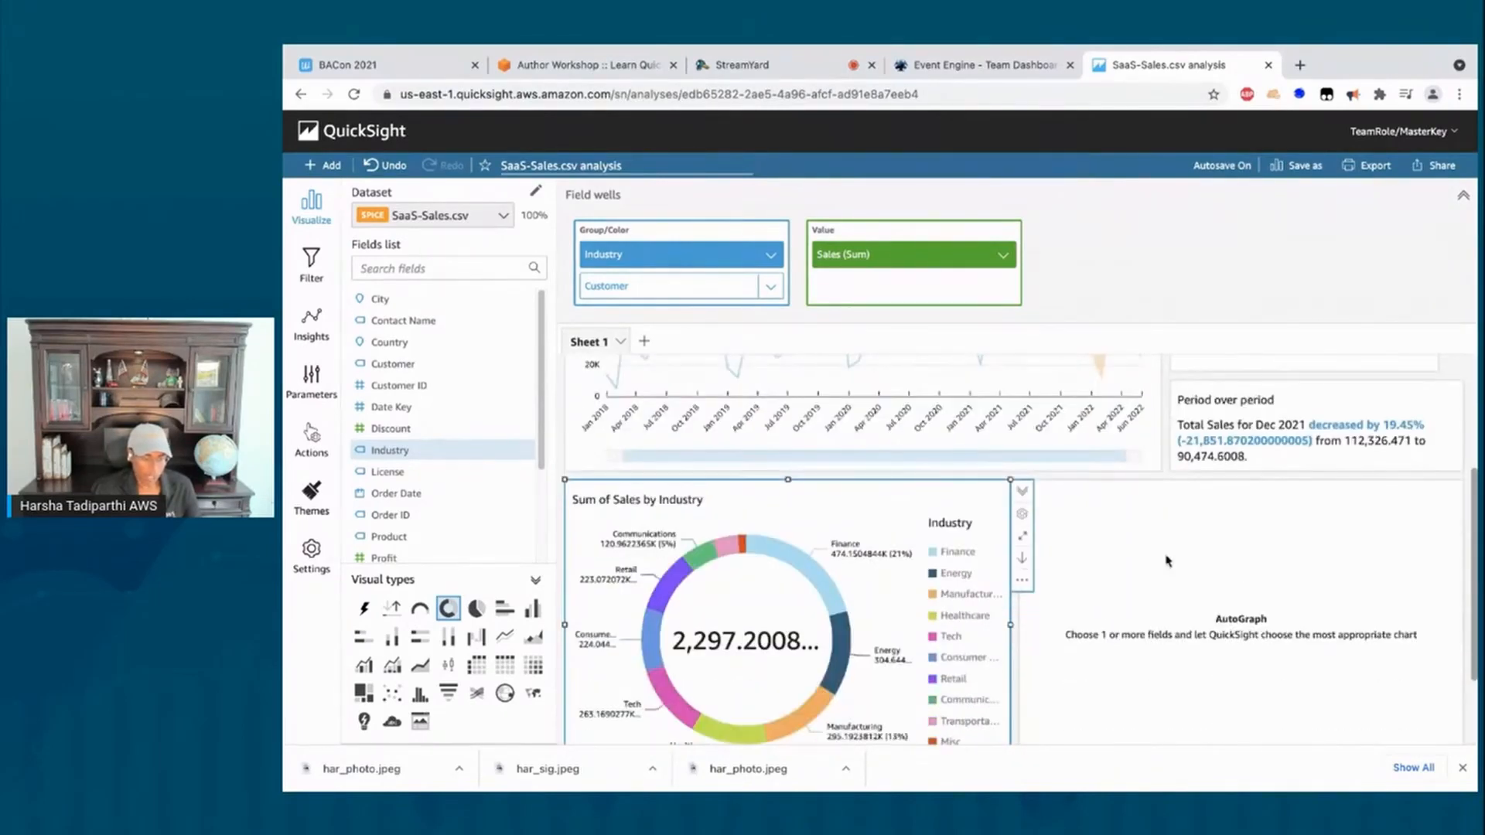
{"action": "left_click", "coordinate": [1176, 616]}
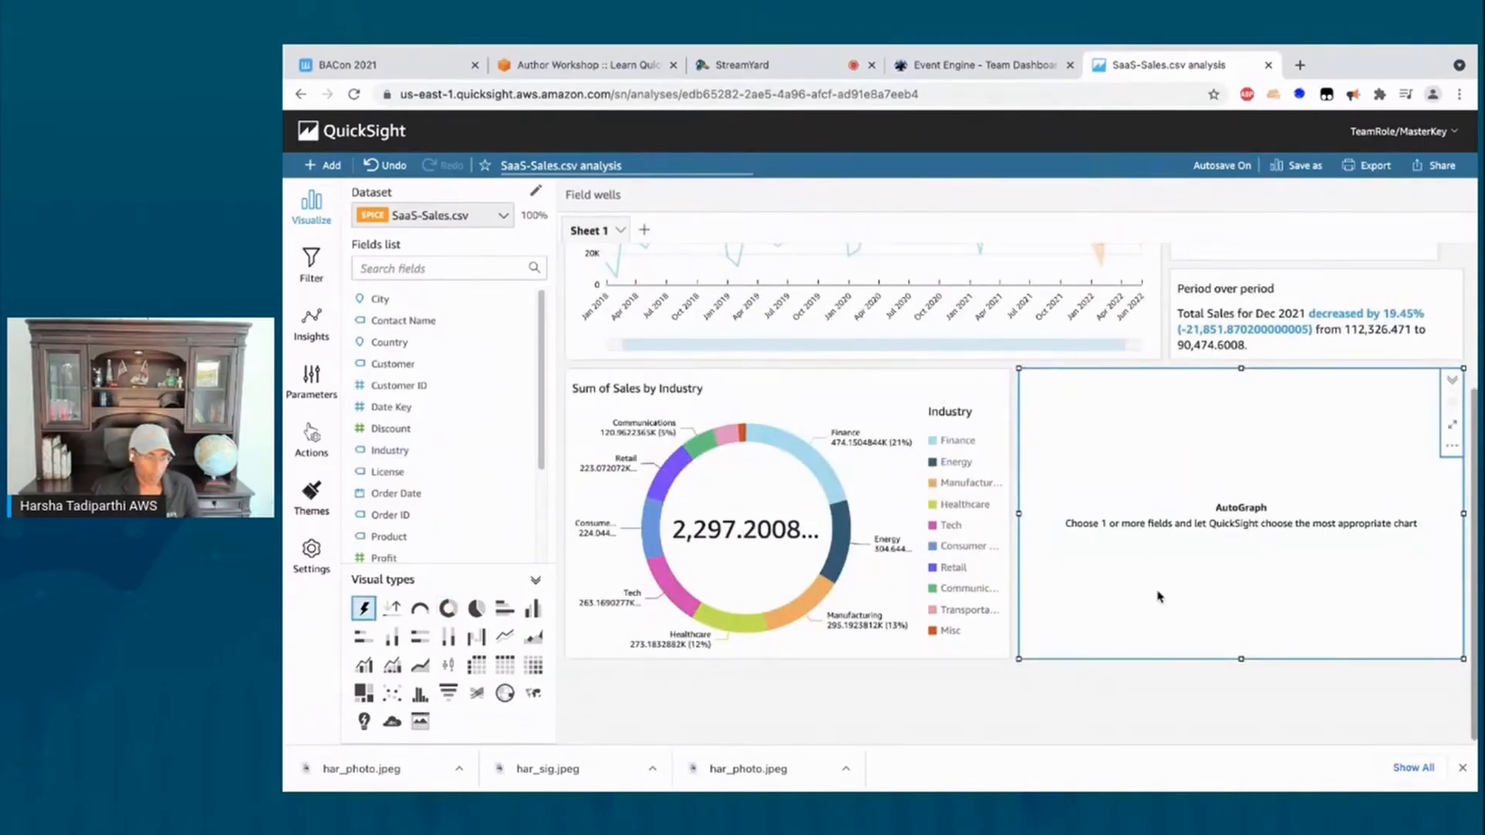
Step: Make the new visual a pivot table with Region and Subregion rows and Sum of Sales values
{"action": "left_click", "coordinate": [470, 666]}
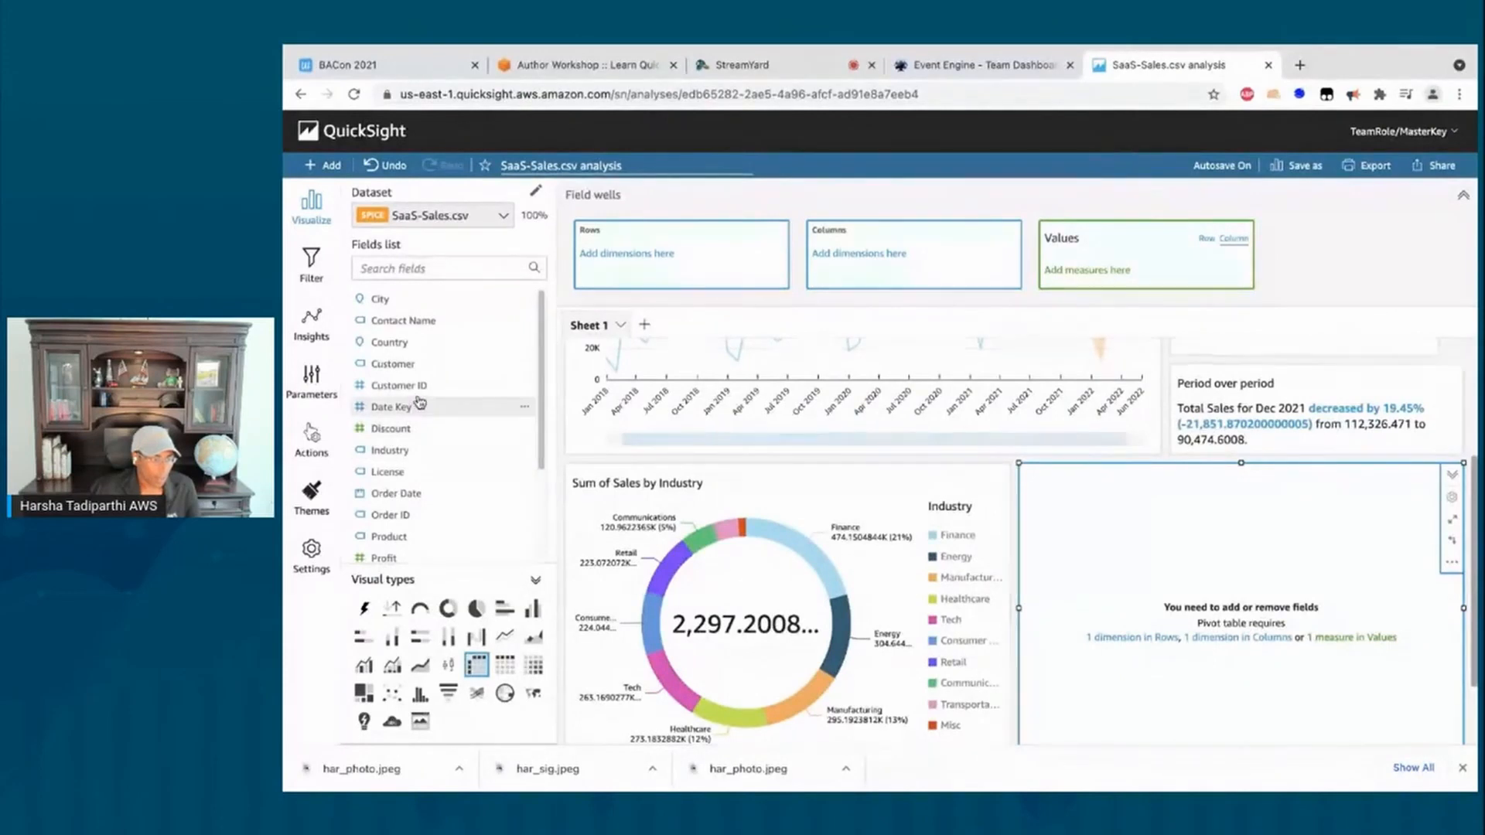
{"action": "scroll", "coordinate": [419, 404], "scroll_direction": "down", "scroll_amount": 3}
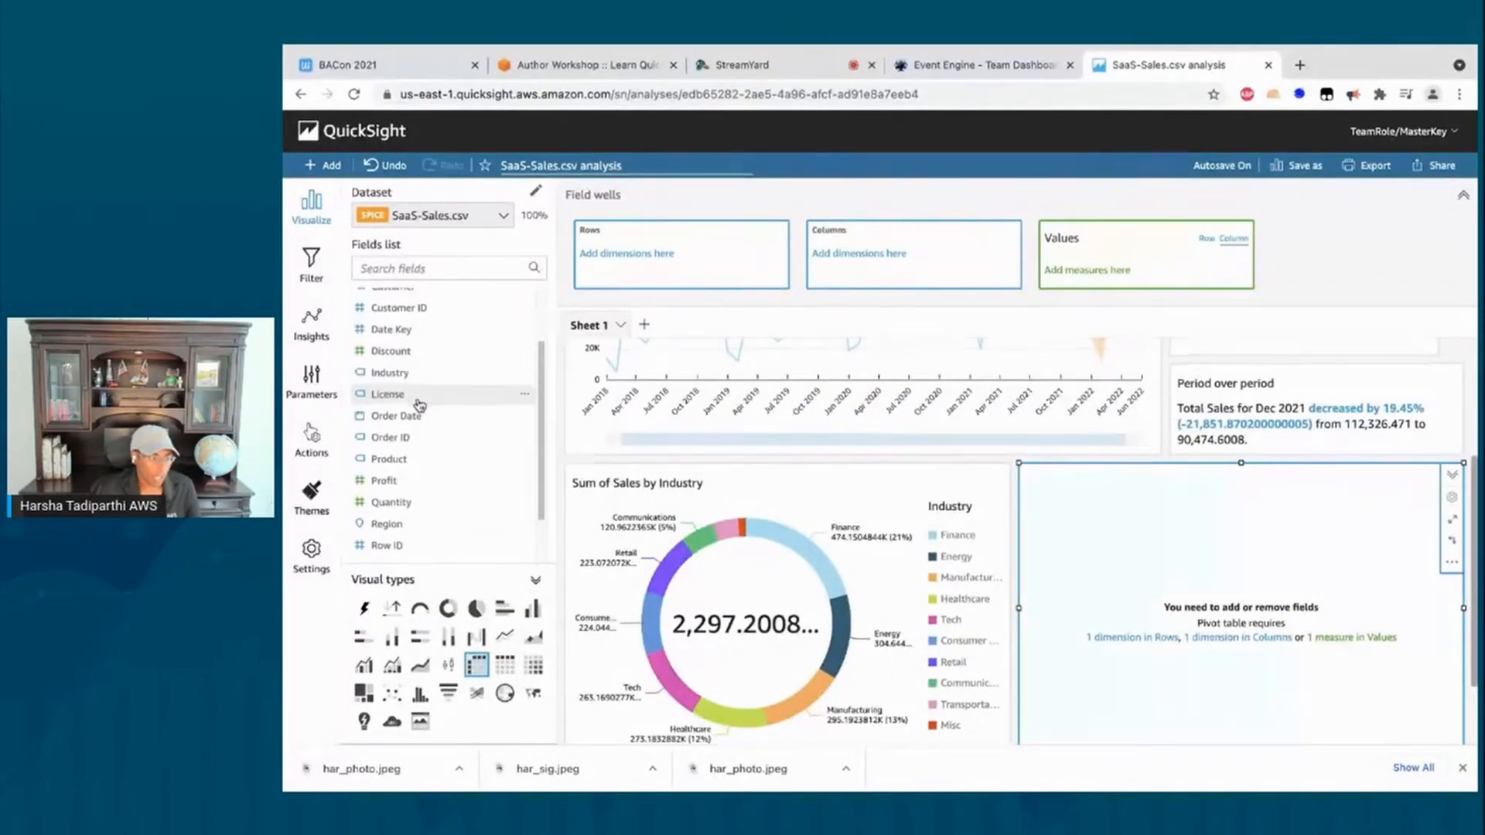
{"action": "scroll", "coordinate": [414, 433], "scroll_direction": "down", "scroll_amount": 2}
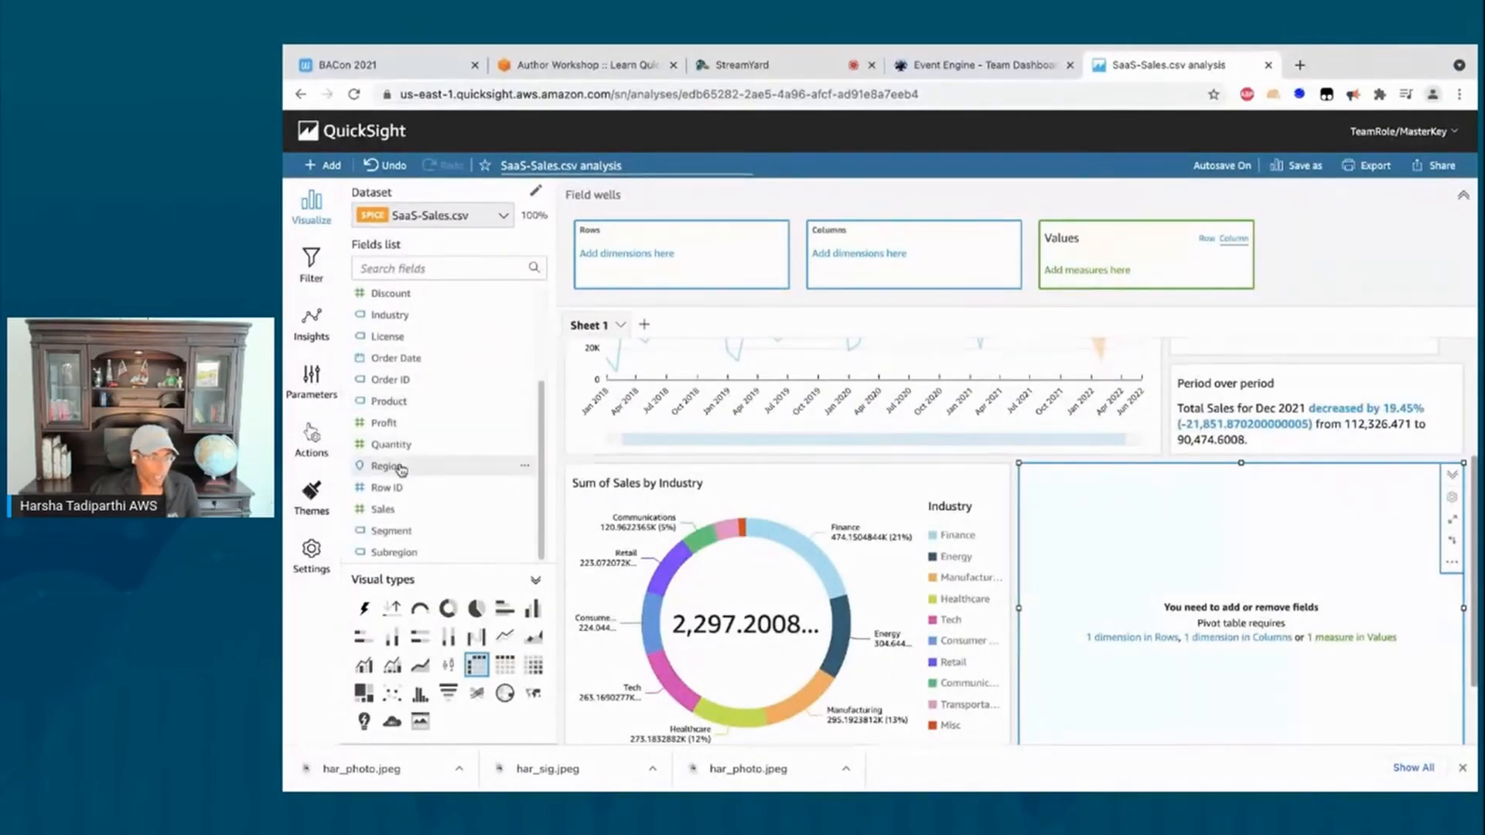
{"action": "left_click", "coordinate": [386, 466]}
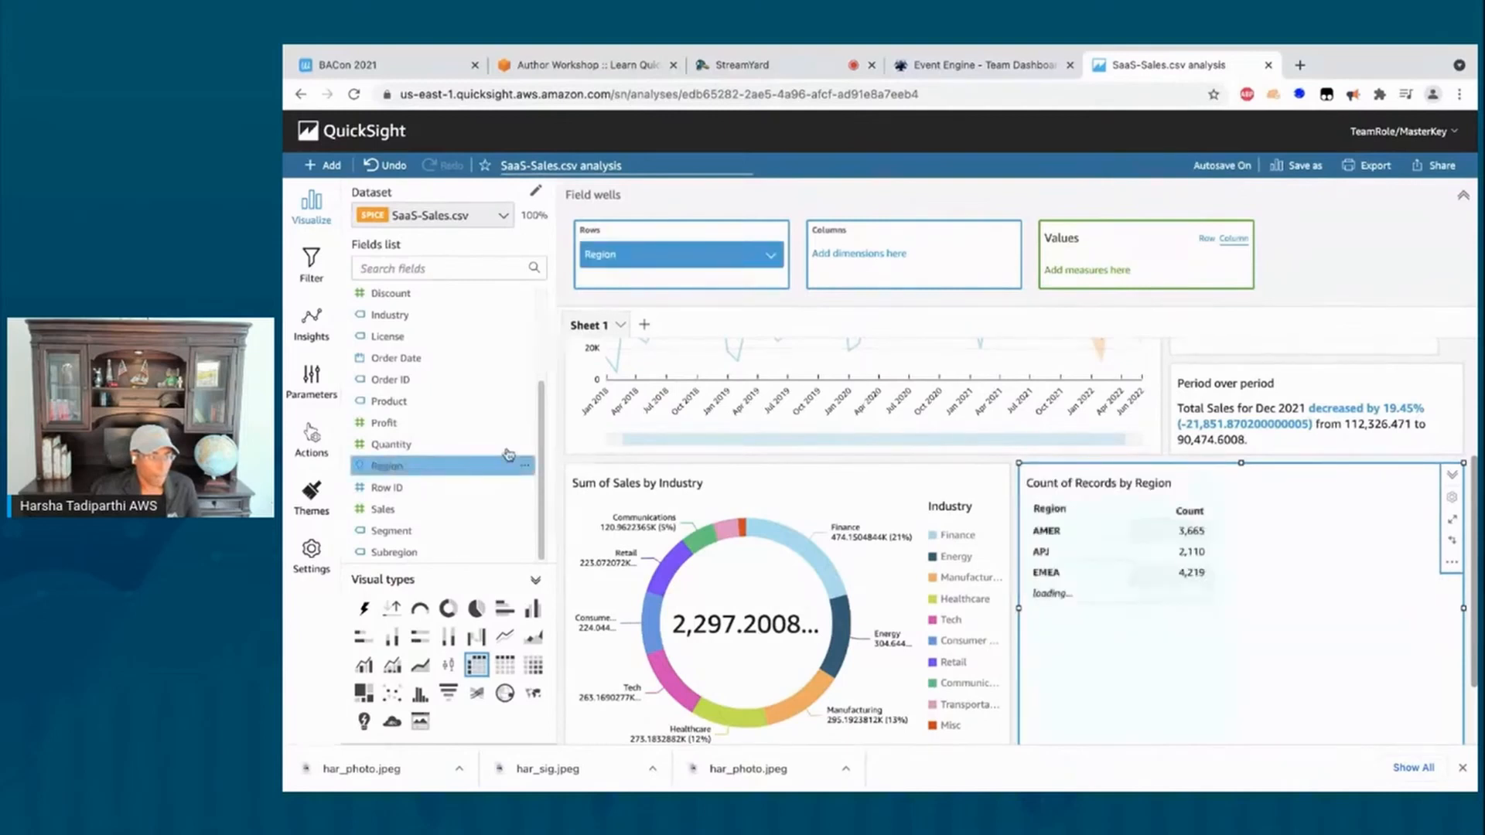
{"action": "left_click", "coordinate": [418, 557]}
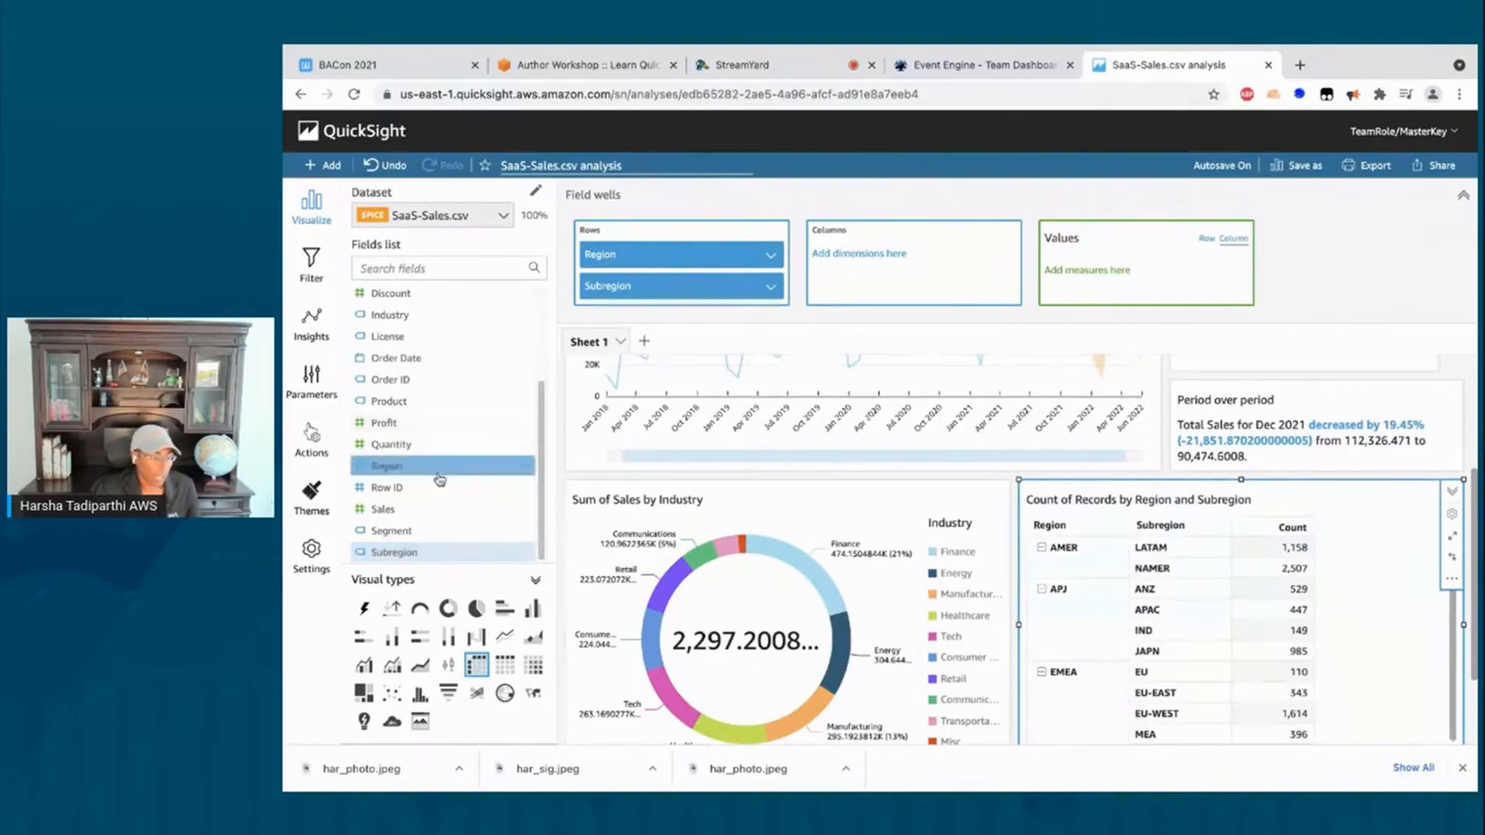
{"action": "left_click", "coordinate": [420, 508]}
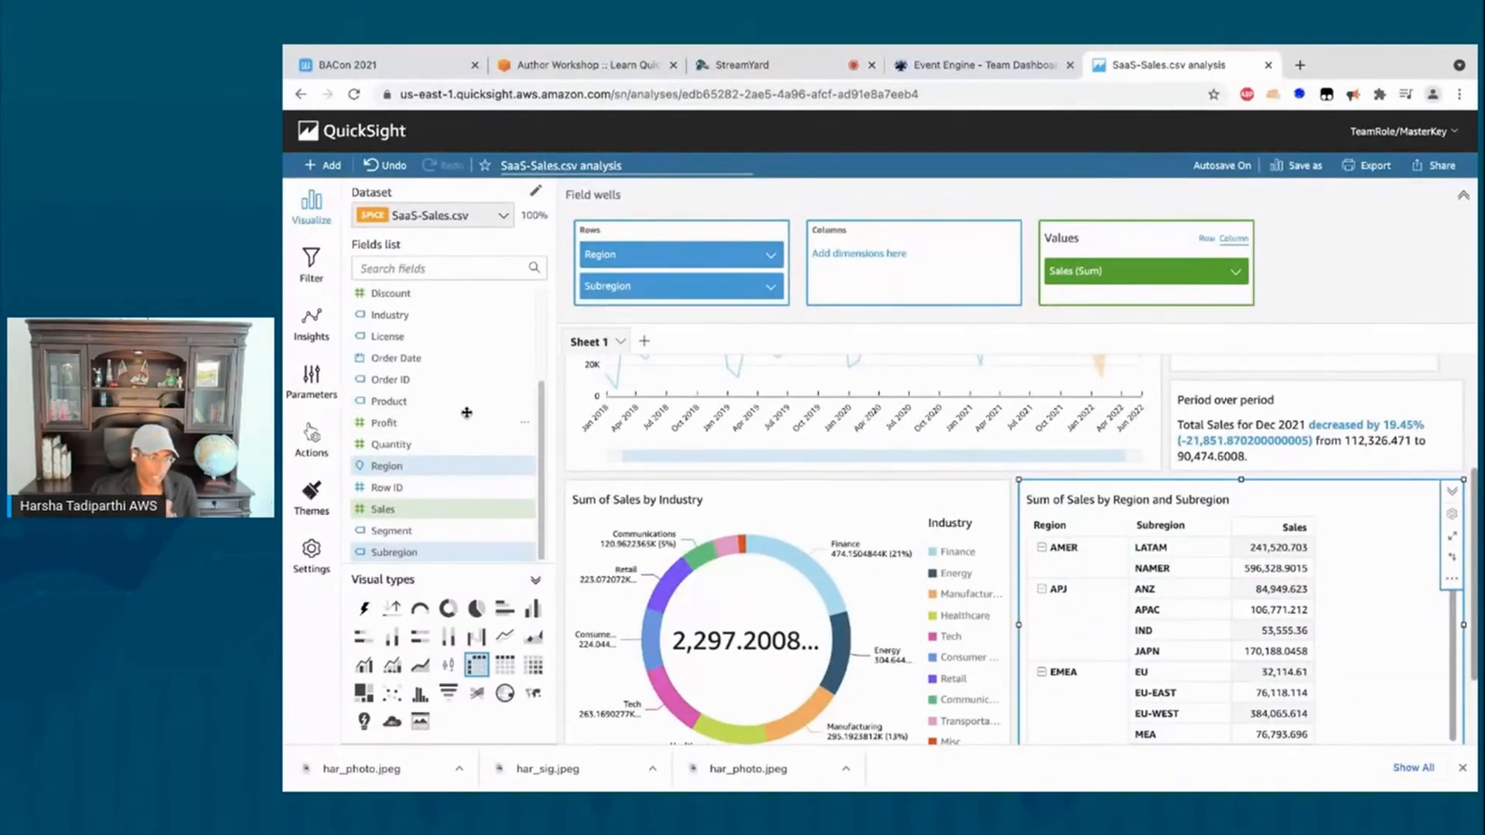
Step: Place Order Date across the pivot table's columns
{"action": "scroll", "coordinate": [433, 390], "scroll_direction": "up", "scroll_amount": 1}
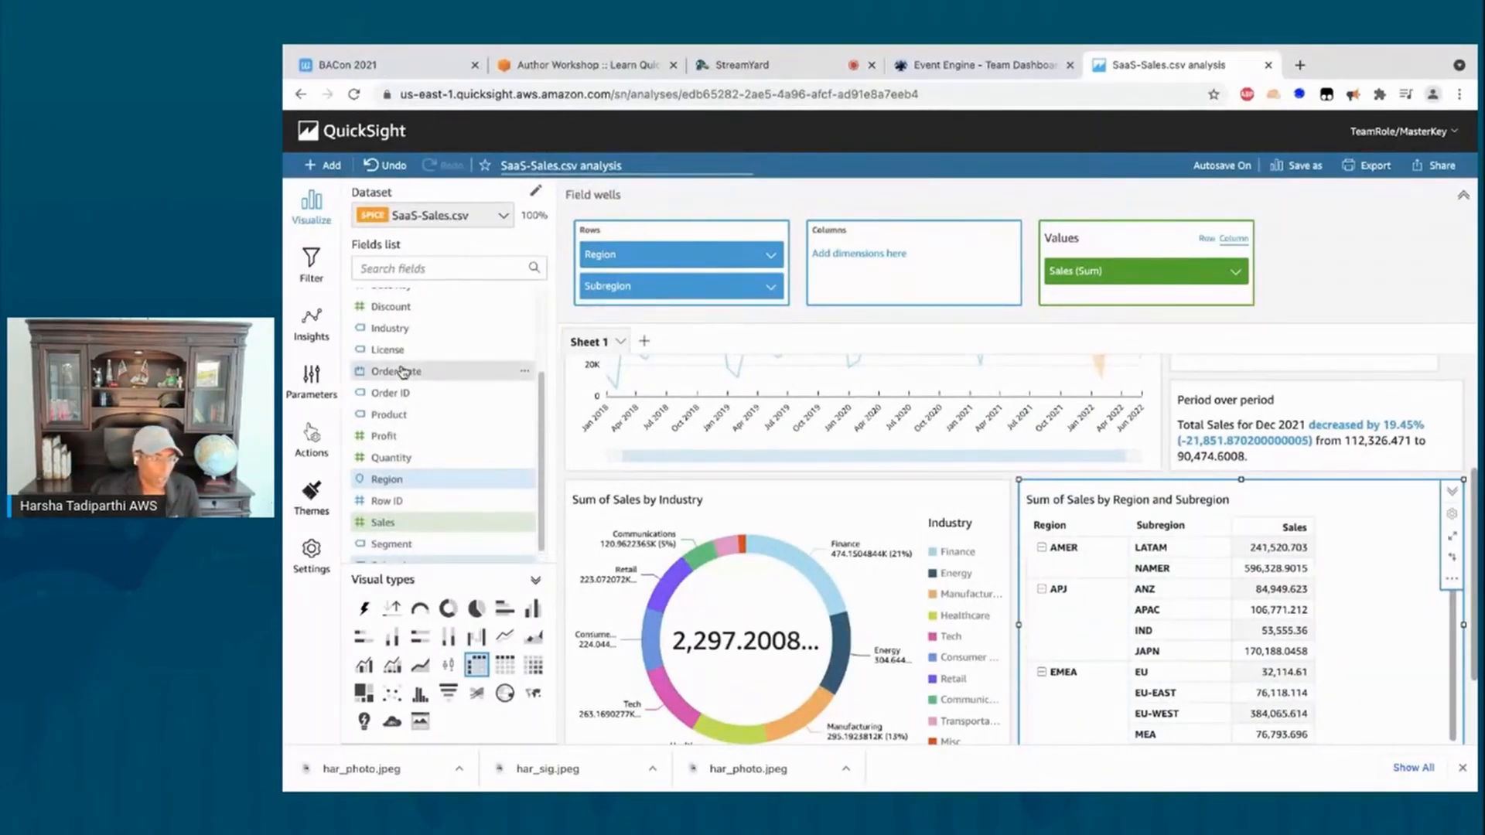
{"action": "left_click_drag", "start_coordinate": [401, 372], "coordinate": [870, 263]}
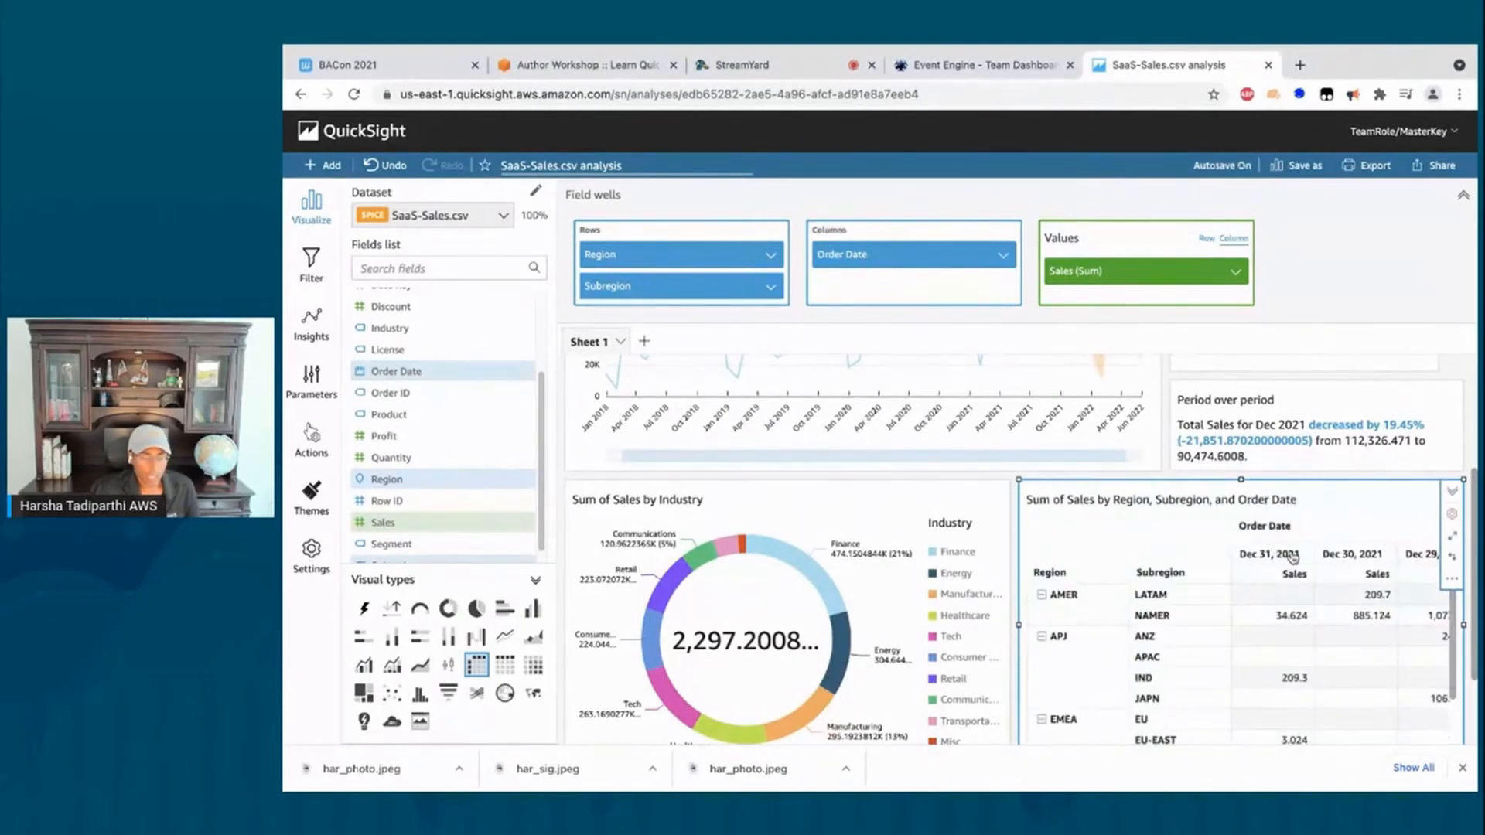
{"action": "scroll", "coordinate": [1315, 557], "scroll_direction": "down", "scroll_amount": 3}
{"action": "scroll", "coordinate": [1440, 441], "scroll_direction": "down", "scroll_amount": 2}
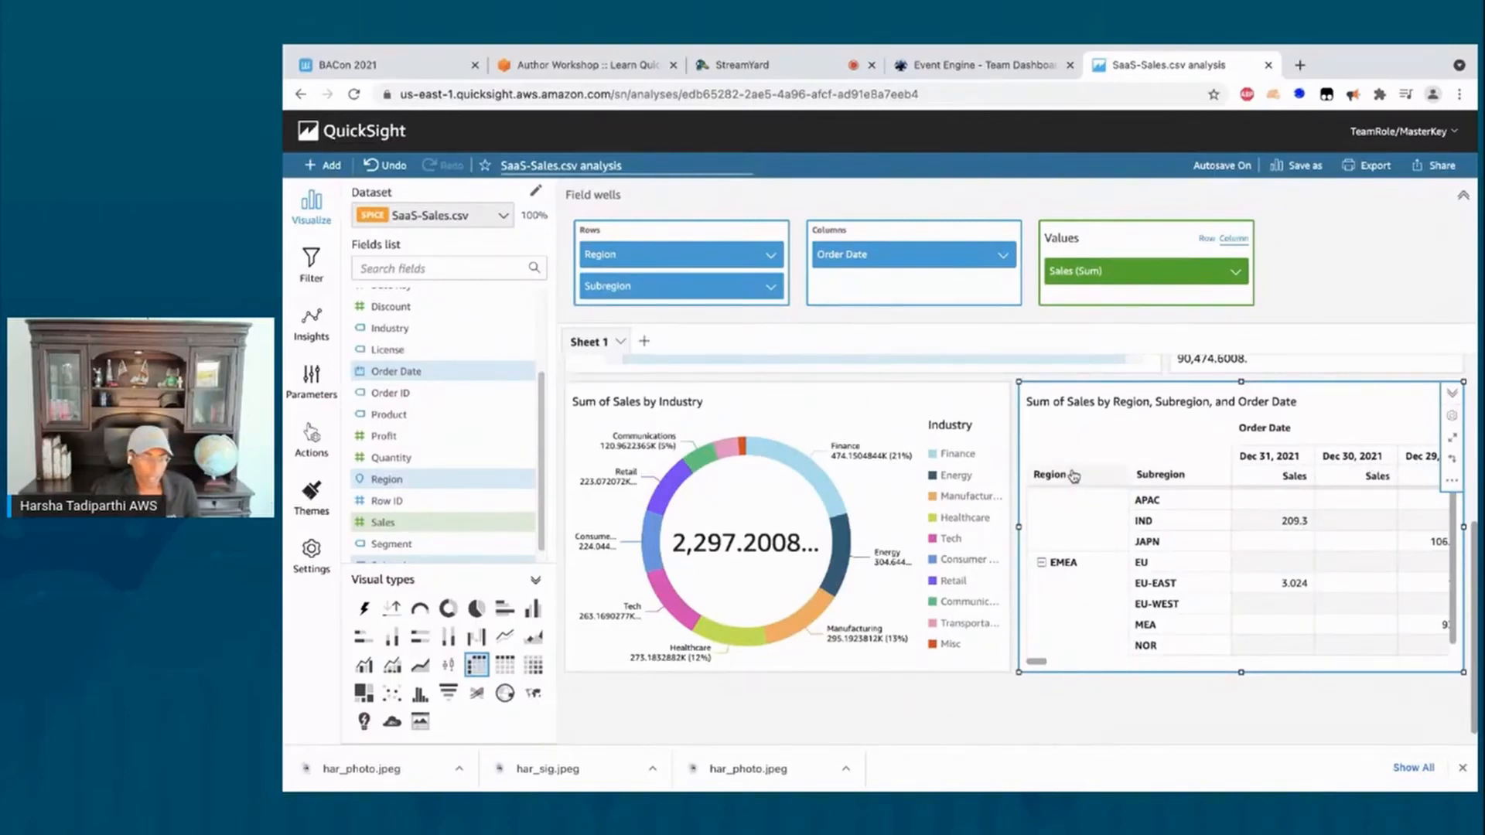
{"action": "scroll", "coordinate": [1086, 508], "scroll_direction": "down", "scroll_amount": 1}
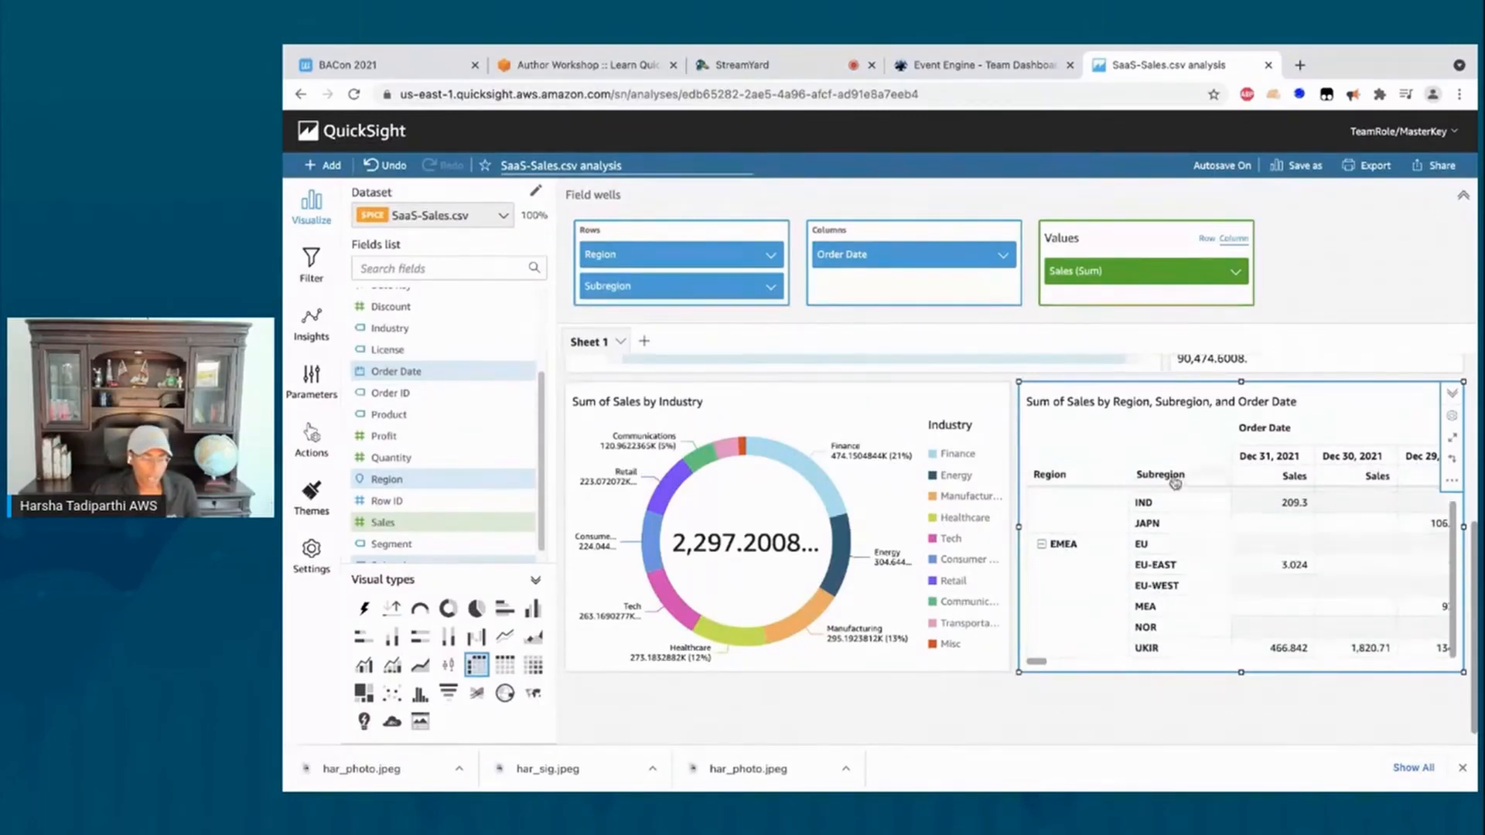
{"action": "scroll", "coordinate": [1139, 628], "scroll_direction": "up", "scroll_amount": 1}
{"action": "scroll", "coordinate": [1139, 628], "scroll_direction": "up", "scroll_amount": 3}
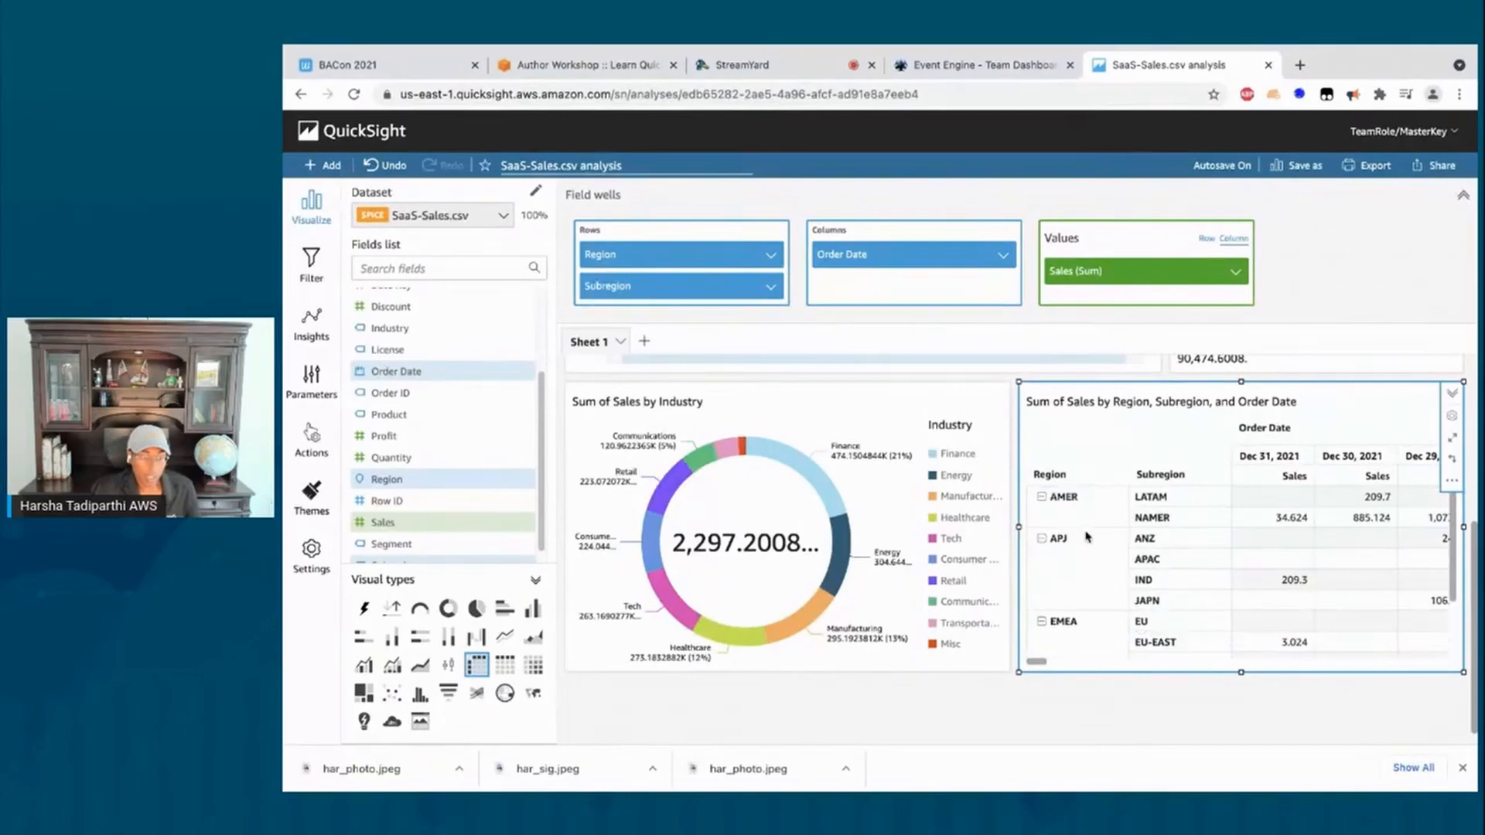
{"action": "left_click", "coordinate": [1055, 480]}
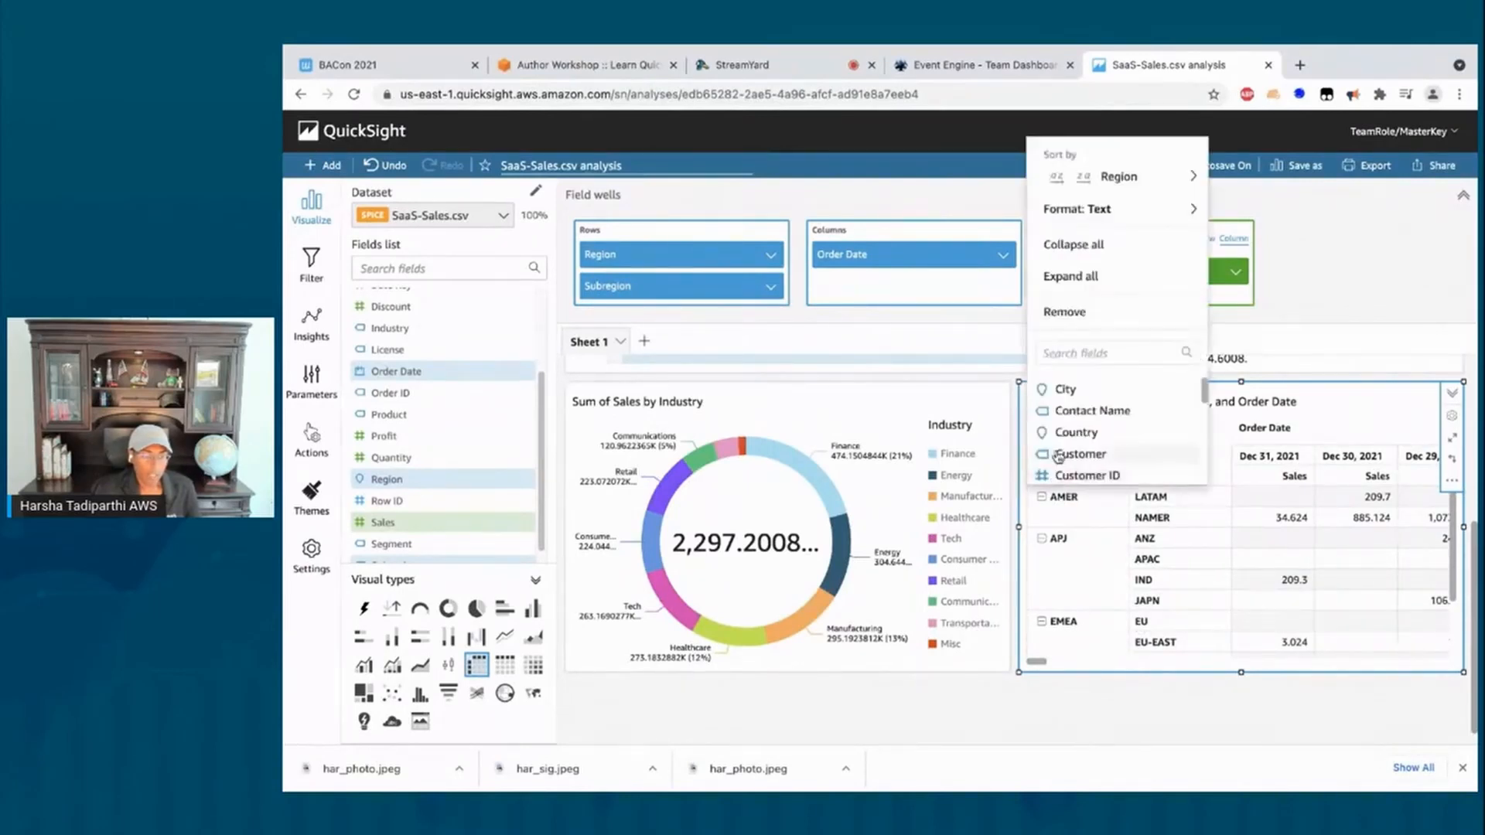
Step: Collapse all Region rows to AMER, APJ and EMEA totals, briefly expanding and re-collapsing APJ
{"action": "left_click", "coordinate": [1076, 246]}
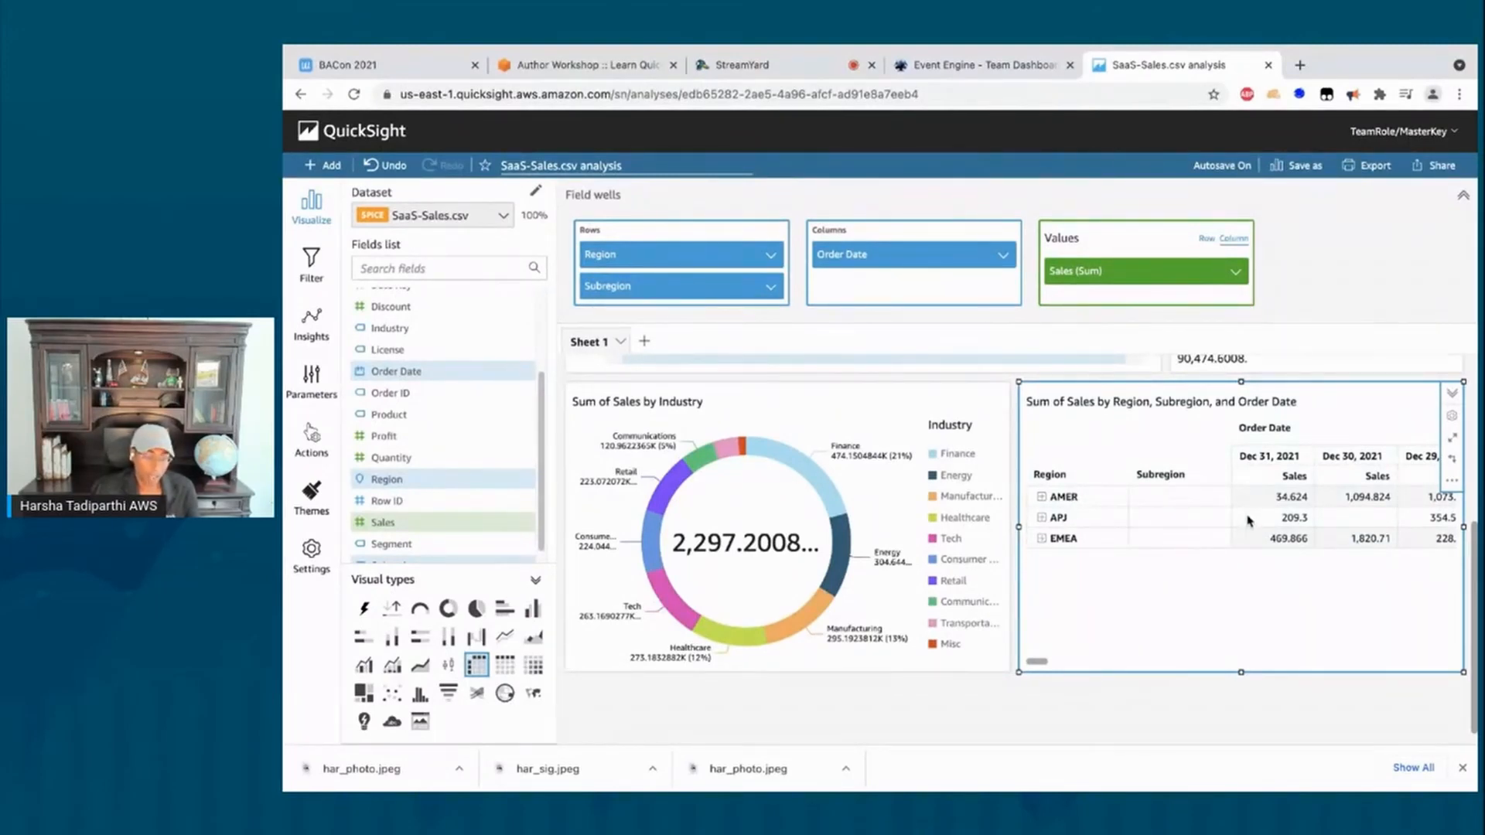
{"action": "left_click", "coordinate": [1042, 518]}
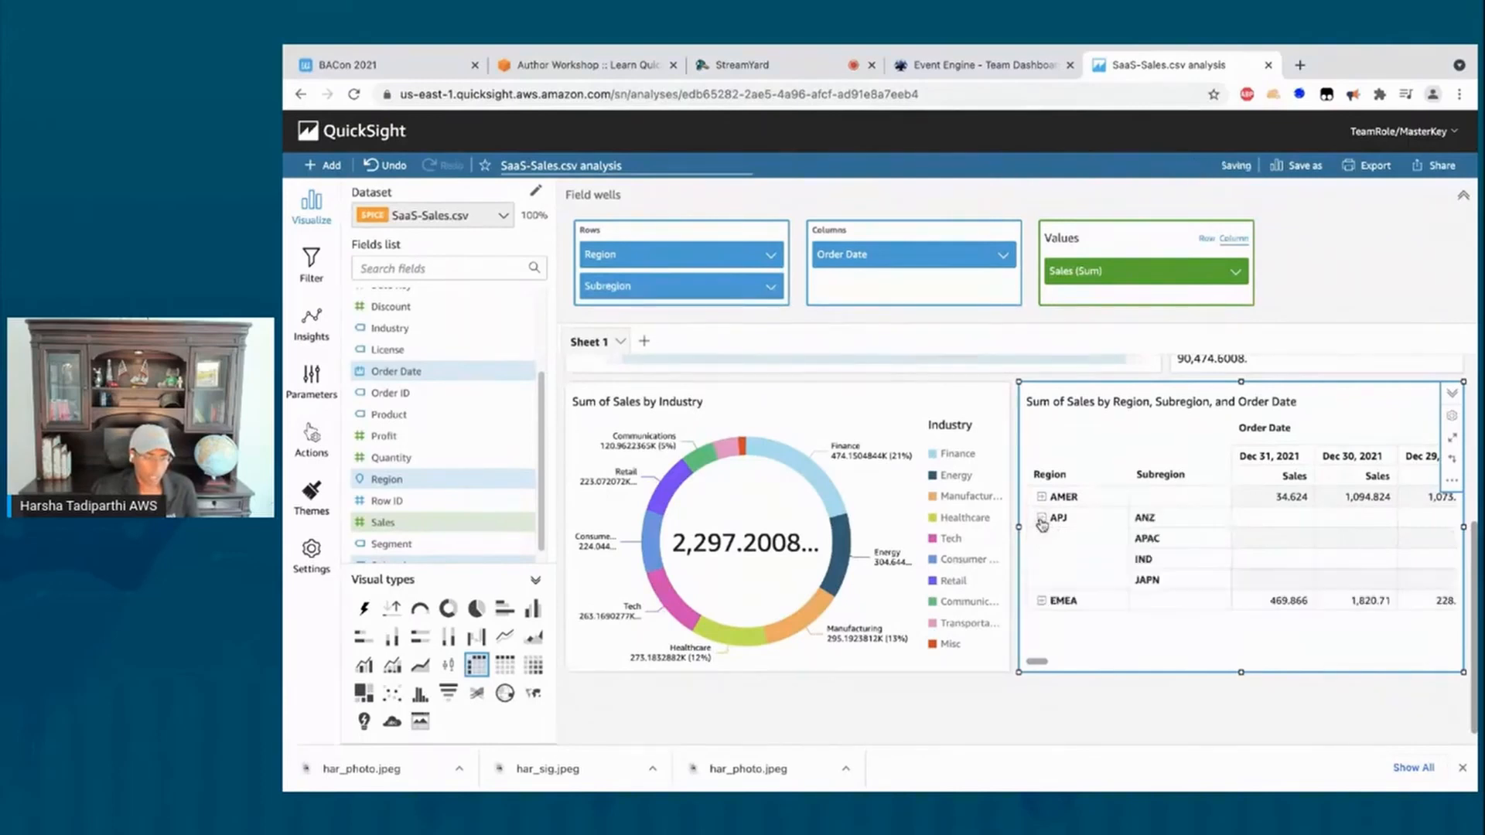
{"action": "left_click", "coordinate": [1042, 521]}
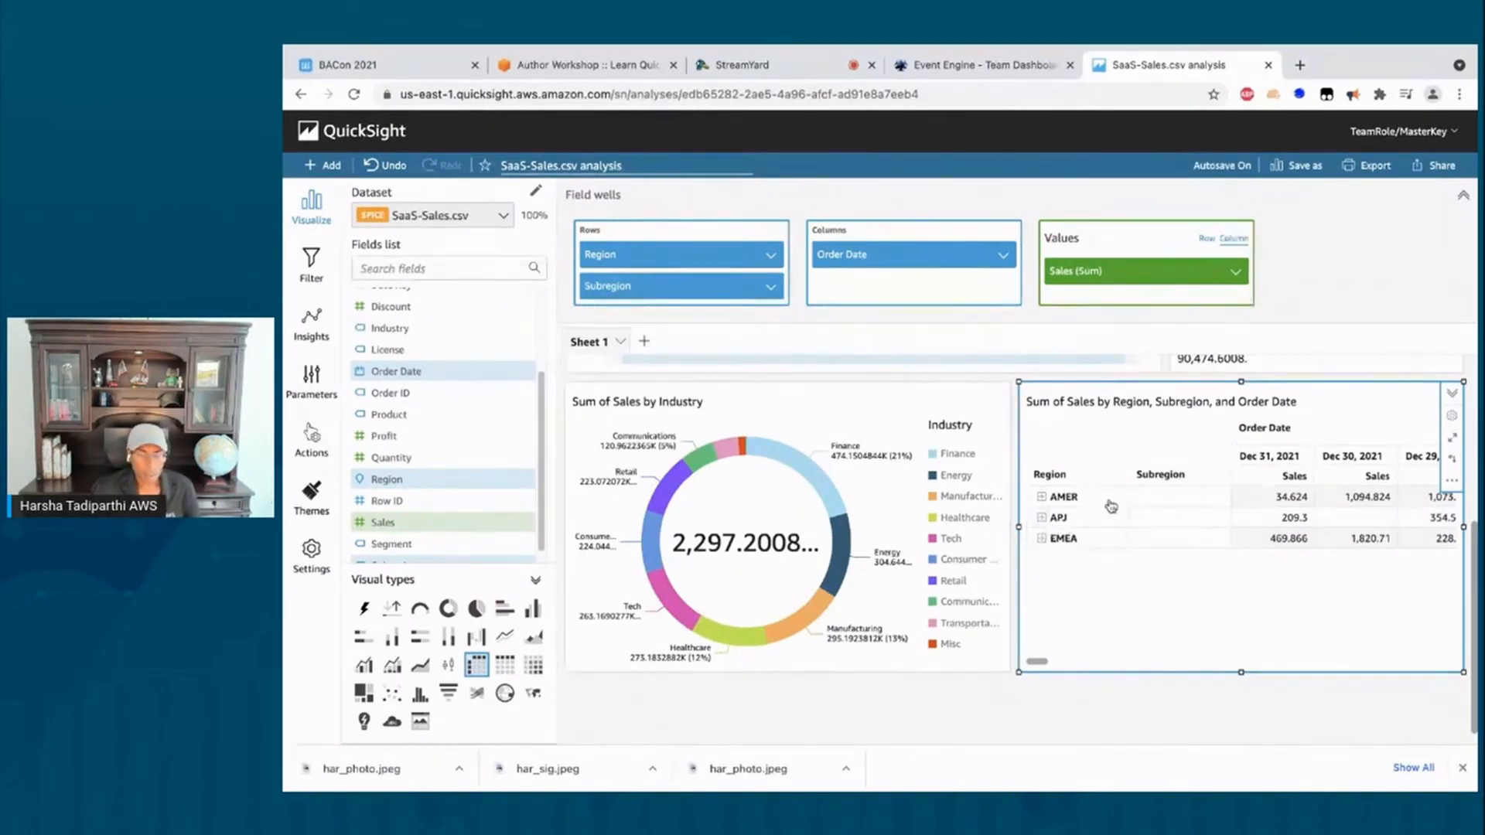
Step: Enable 'Show subtotals for rows' in the pivot format settings and expand AMER and EMEA
{"action": "left_click", "coordinate": [1453, 420]}
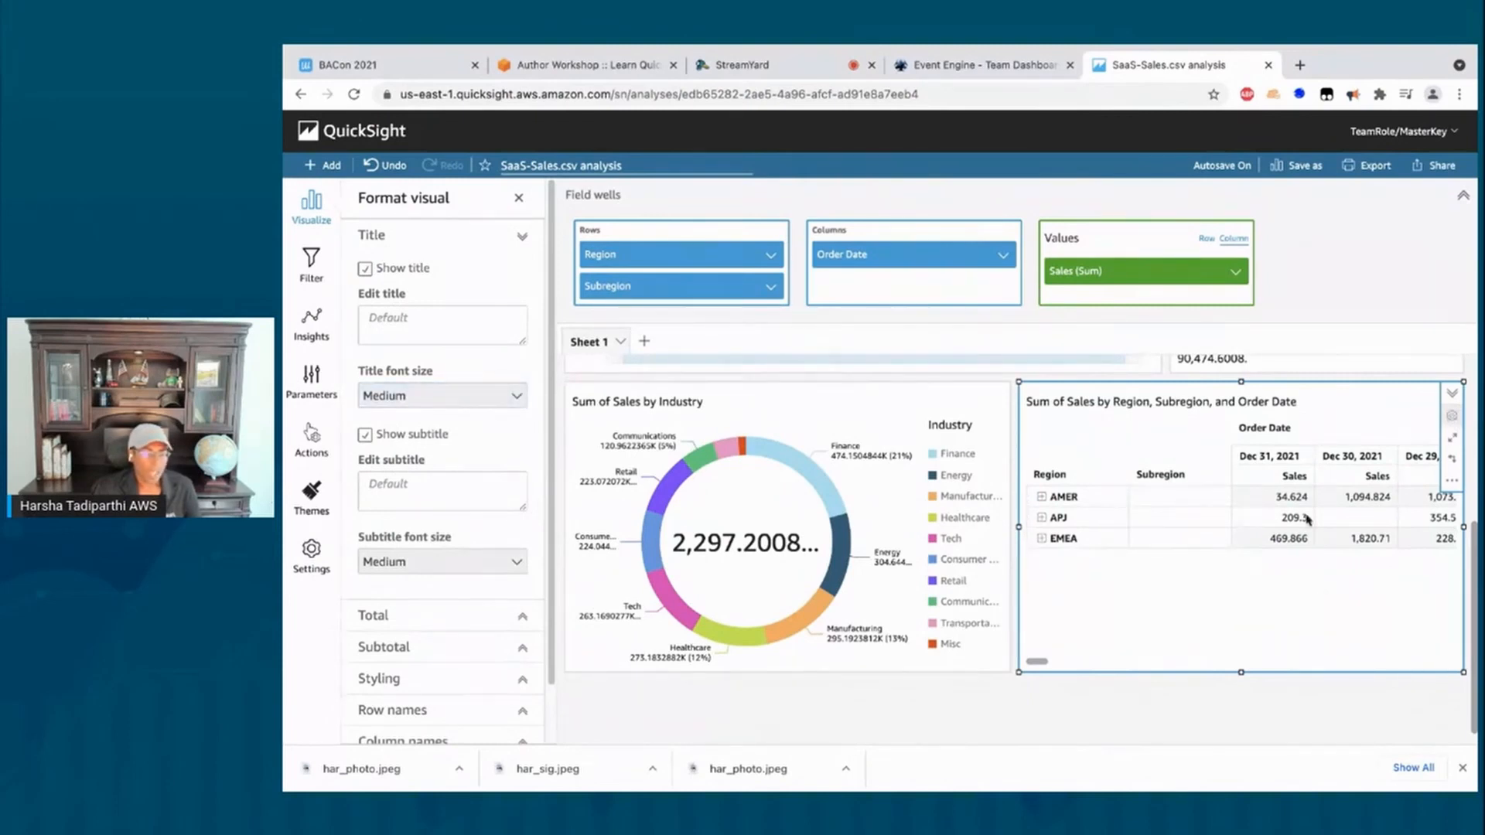
{"action": "left_click", "coordinate": [1042, 497]}
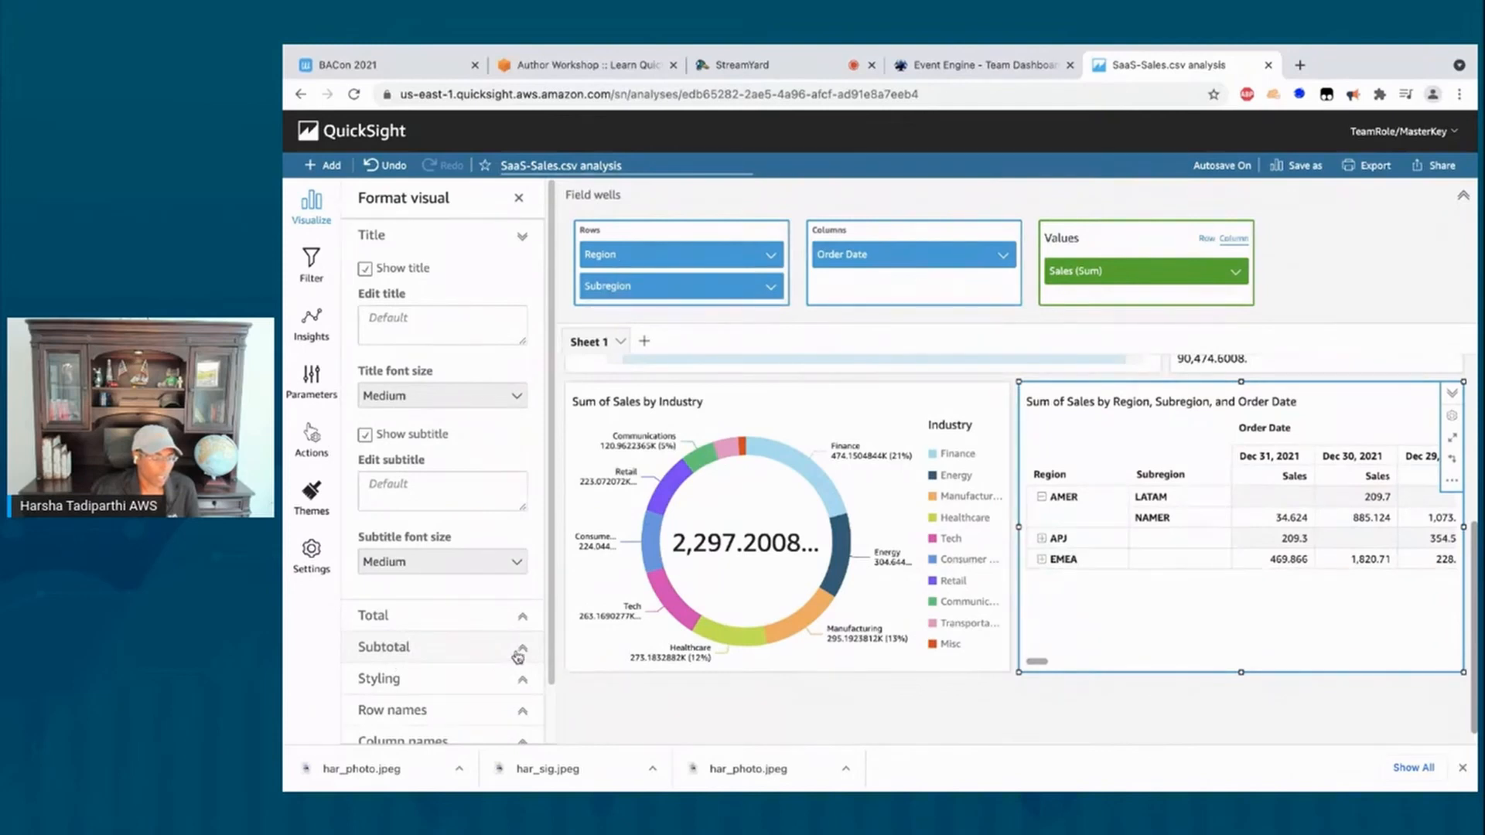
{"action": "left_click", "coordinate": [516, 655]}
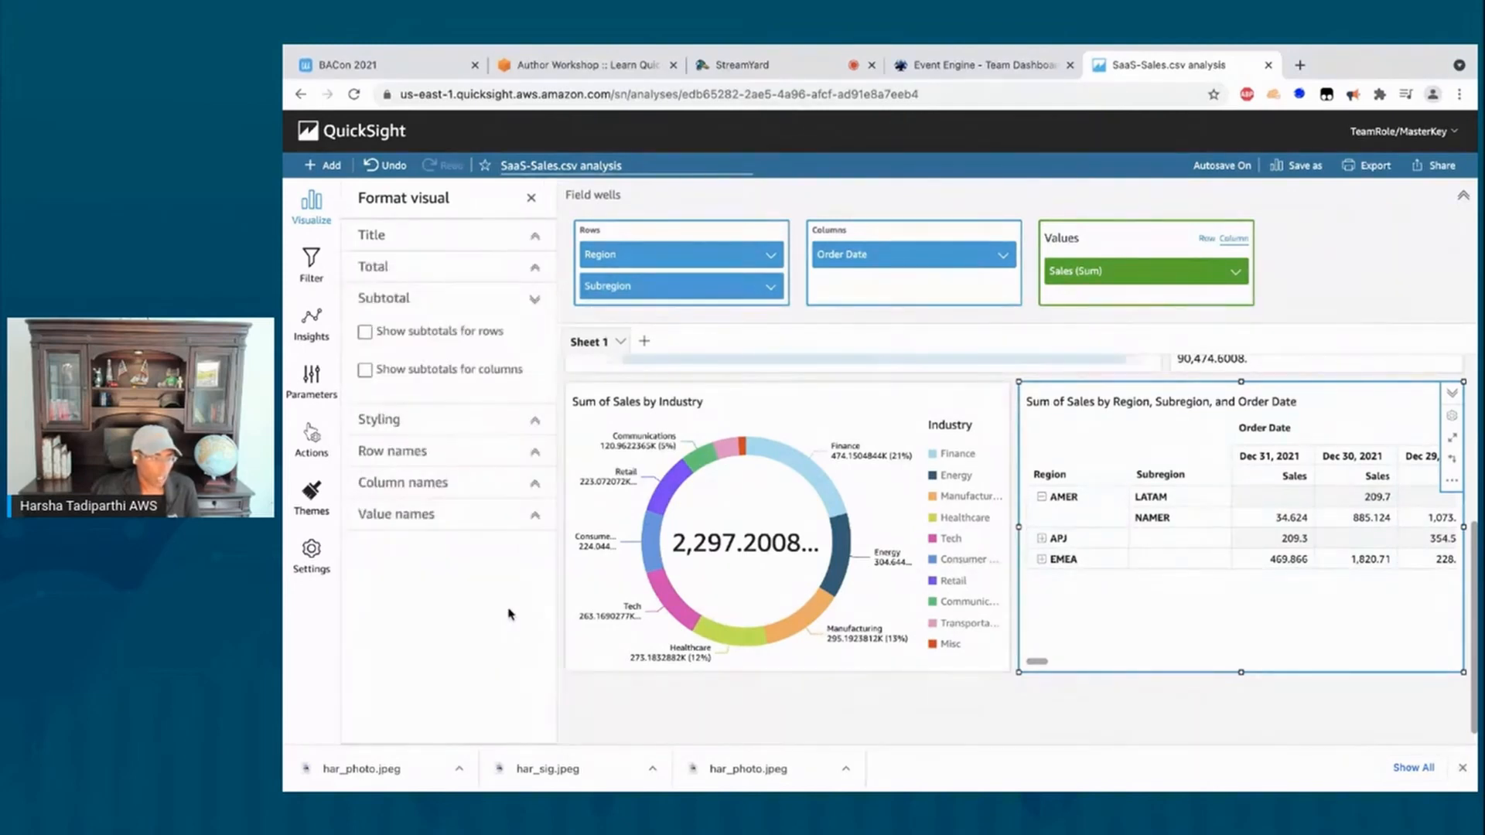
{"action": "left_click", "coordinate": [365, 333]}
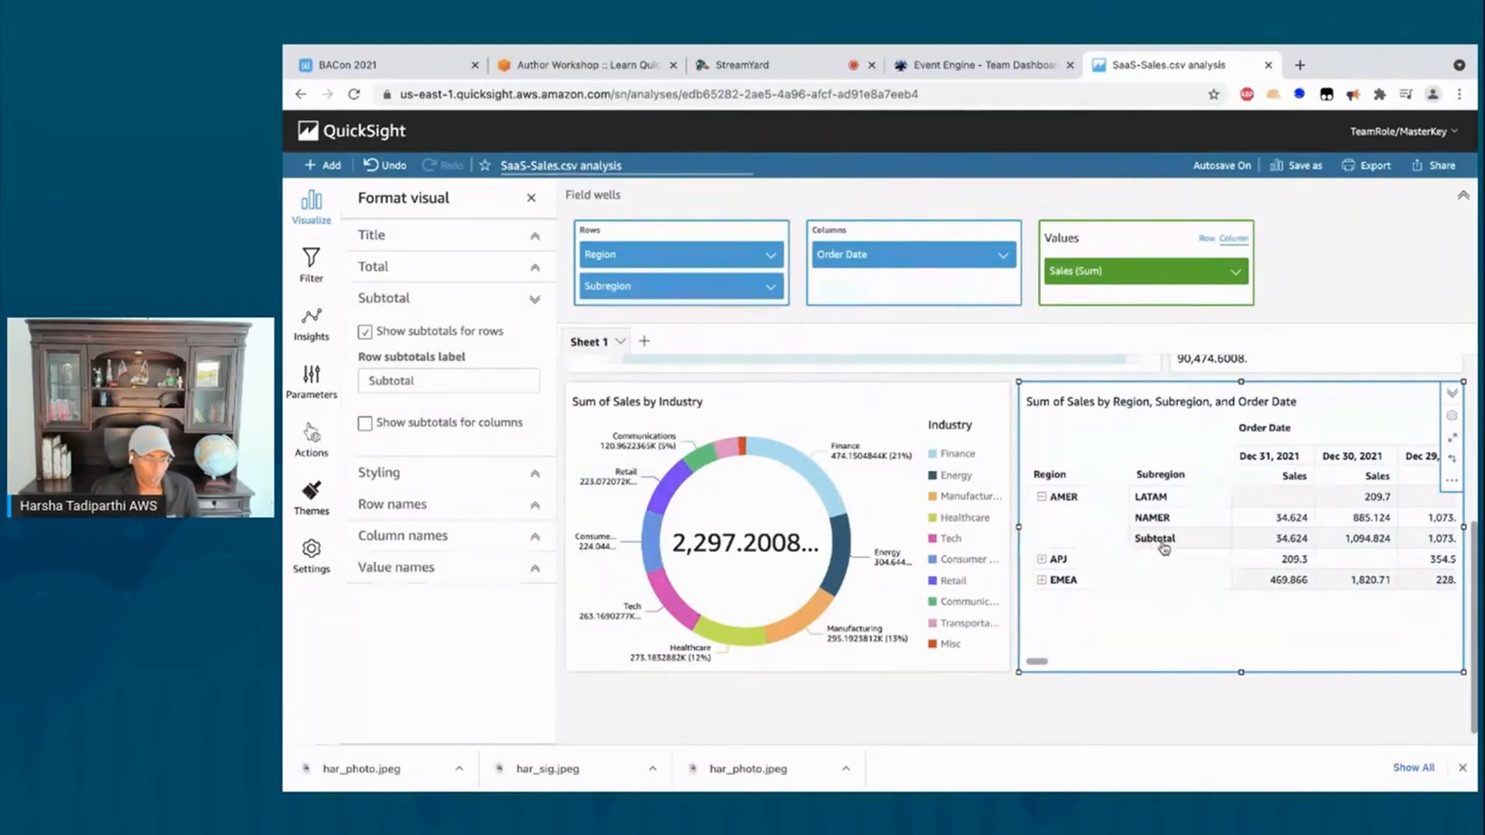
{"action": "left_click", "coordinate": [1042, 580]}
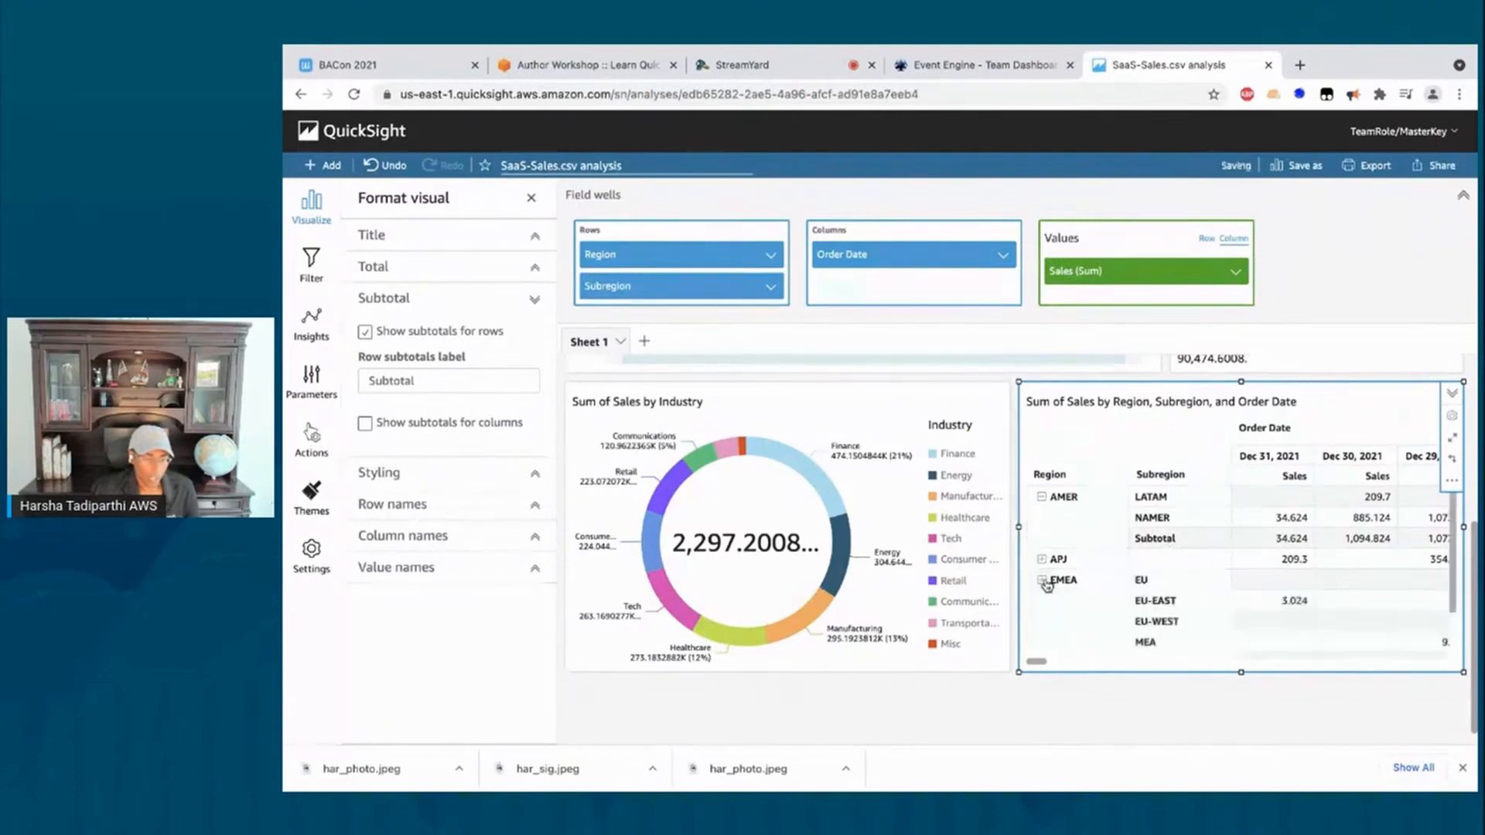
{"action": "scroll", "coordinate": [1171, 592], "scroll_direction": "down", "scroll_amount": 1}
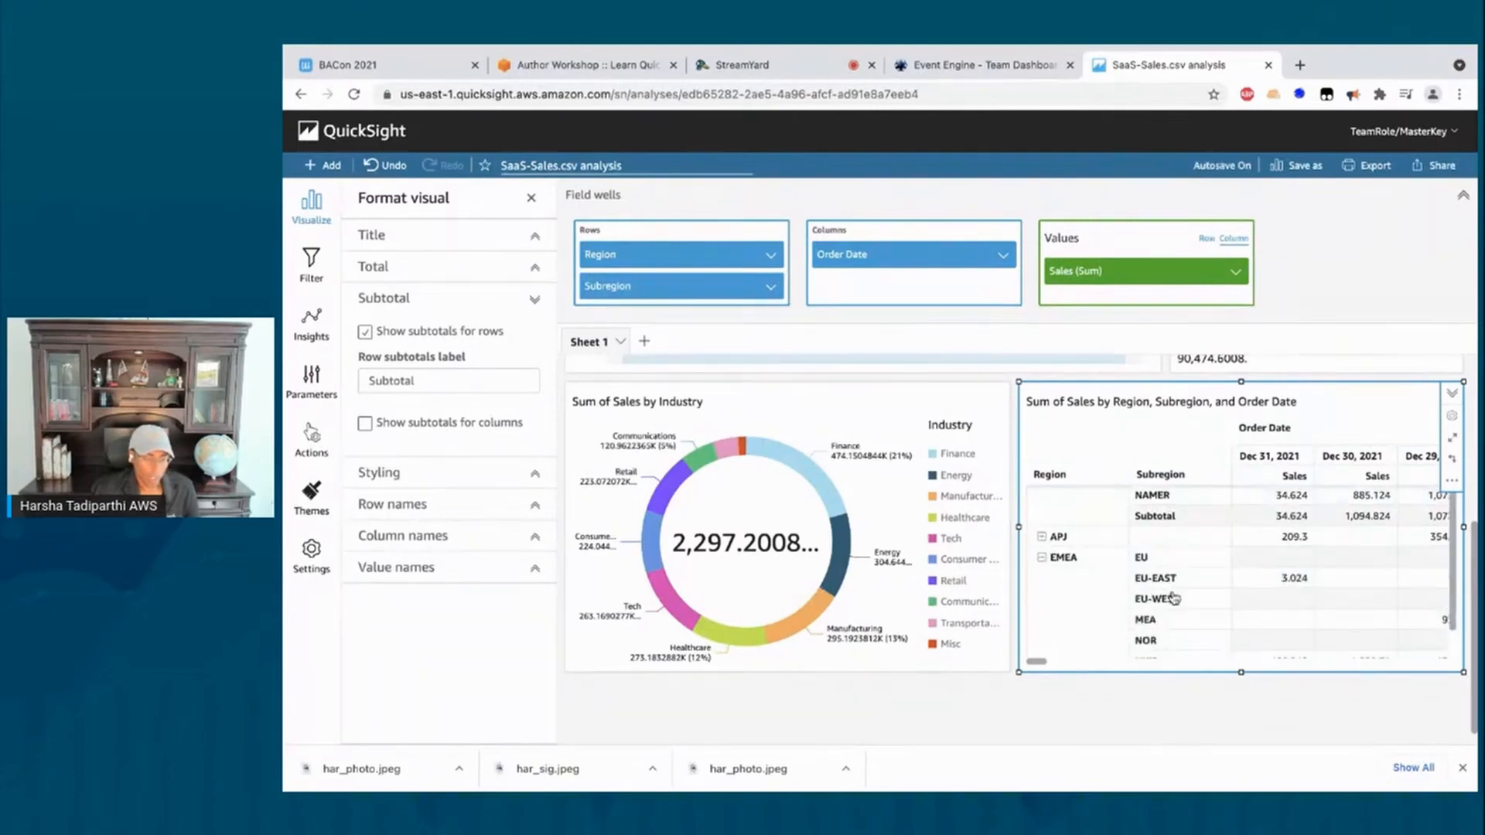
{"action": "scroll", "coordinate": [1174, 598], "scroll_direction": "down", "scroll_amount": 2}
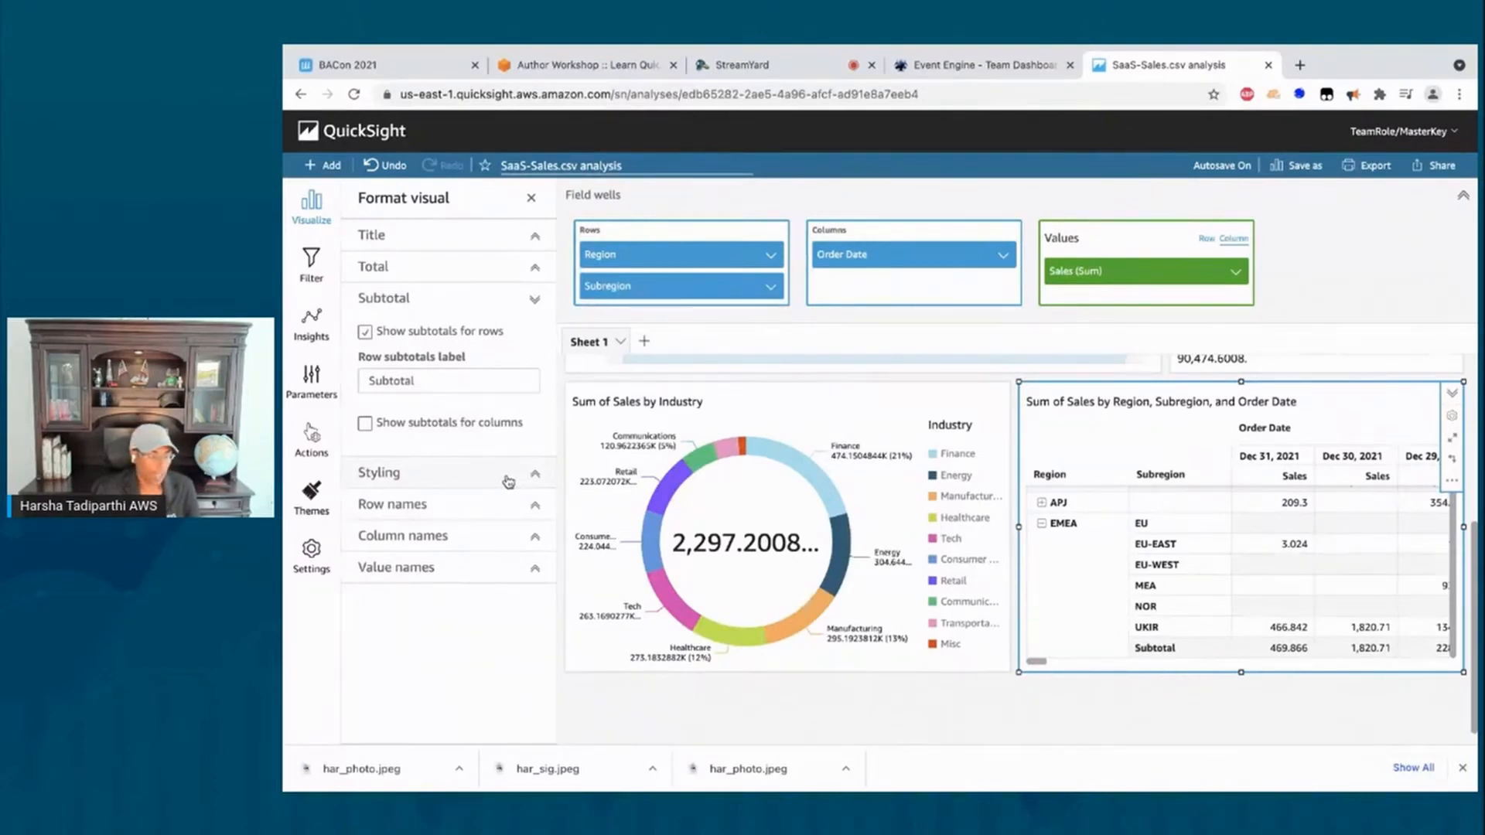
Step: Check 'Hide single metric' under the pivot table's Styling options
{"action": "left_click", "coordinate": [532, 480]}
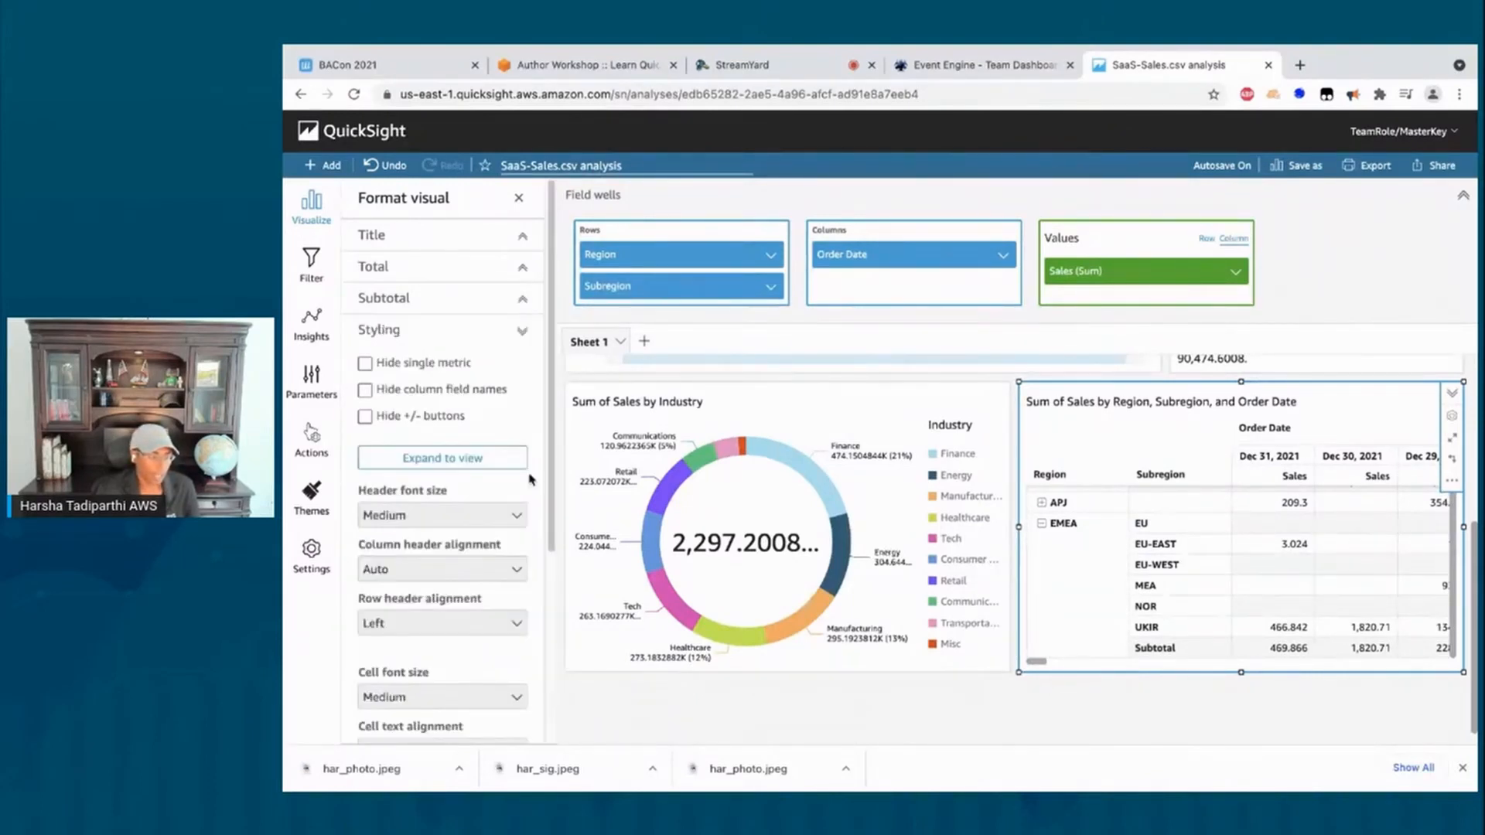
{"action": "left_click", "coordinate": [366, 365]}
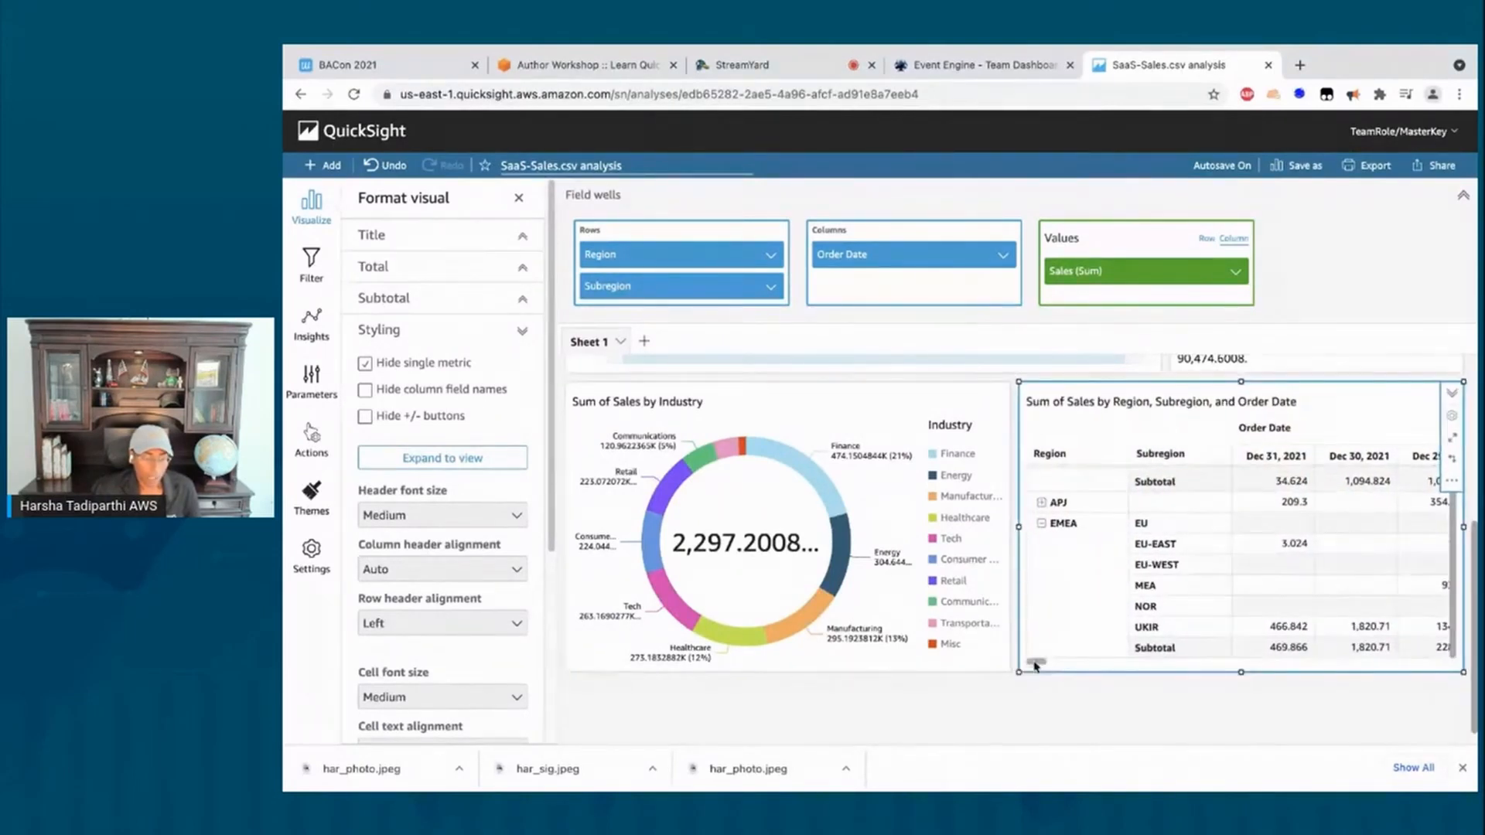
{"action": "left_click_drag", "start_coordinate": [1035, 663], "coordinate": [977, 657]}
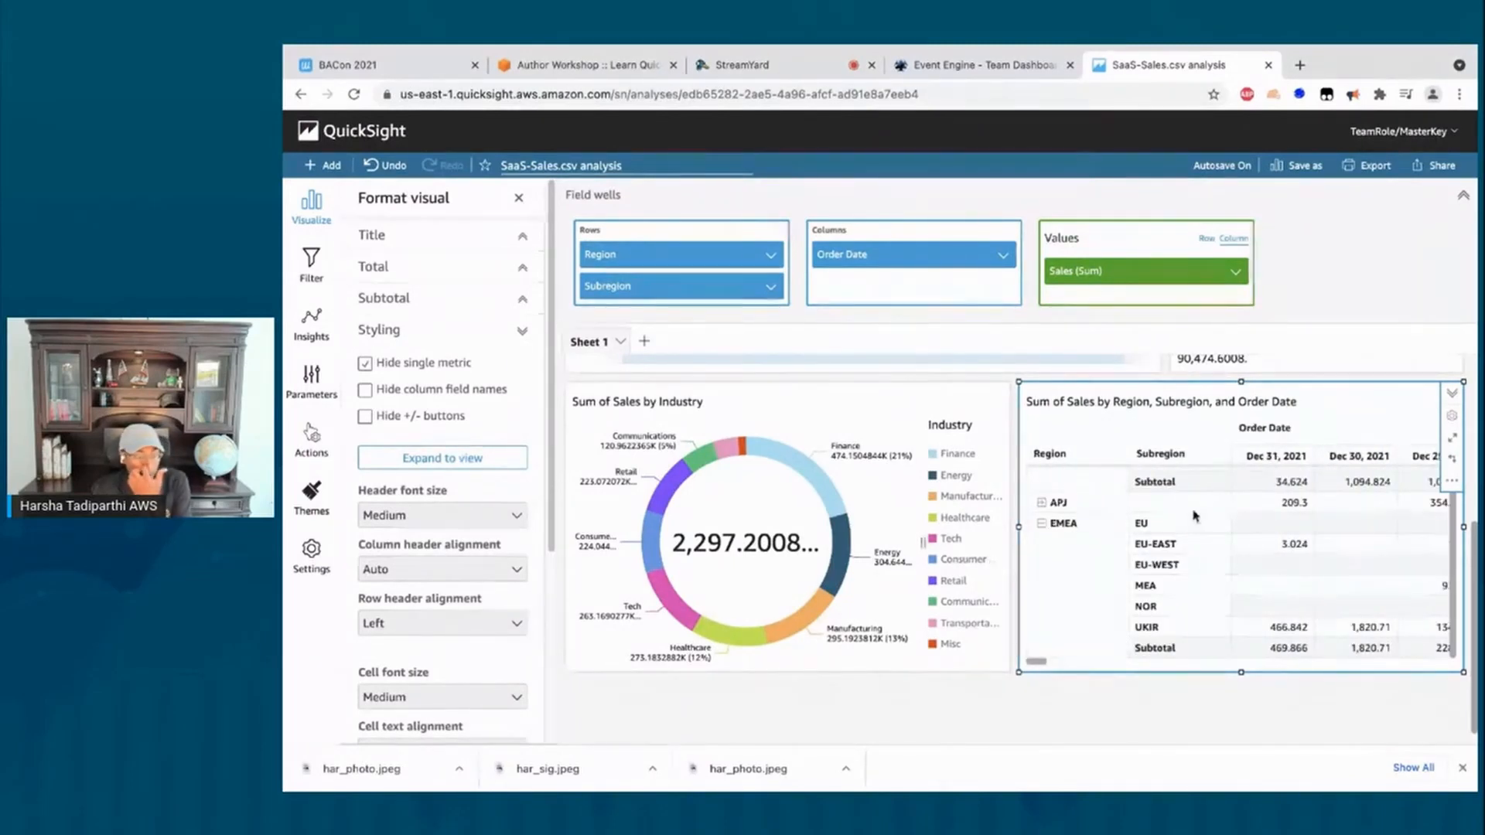
Step: Aggregate the Order Date columns by Year and collapse AMER to its totals
{"action": "left_click", "coordinate": [1004, 258]}
{"action": "mouse_move", "coordinate": [1153, 287]}
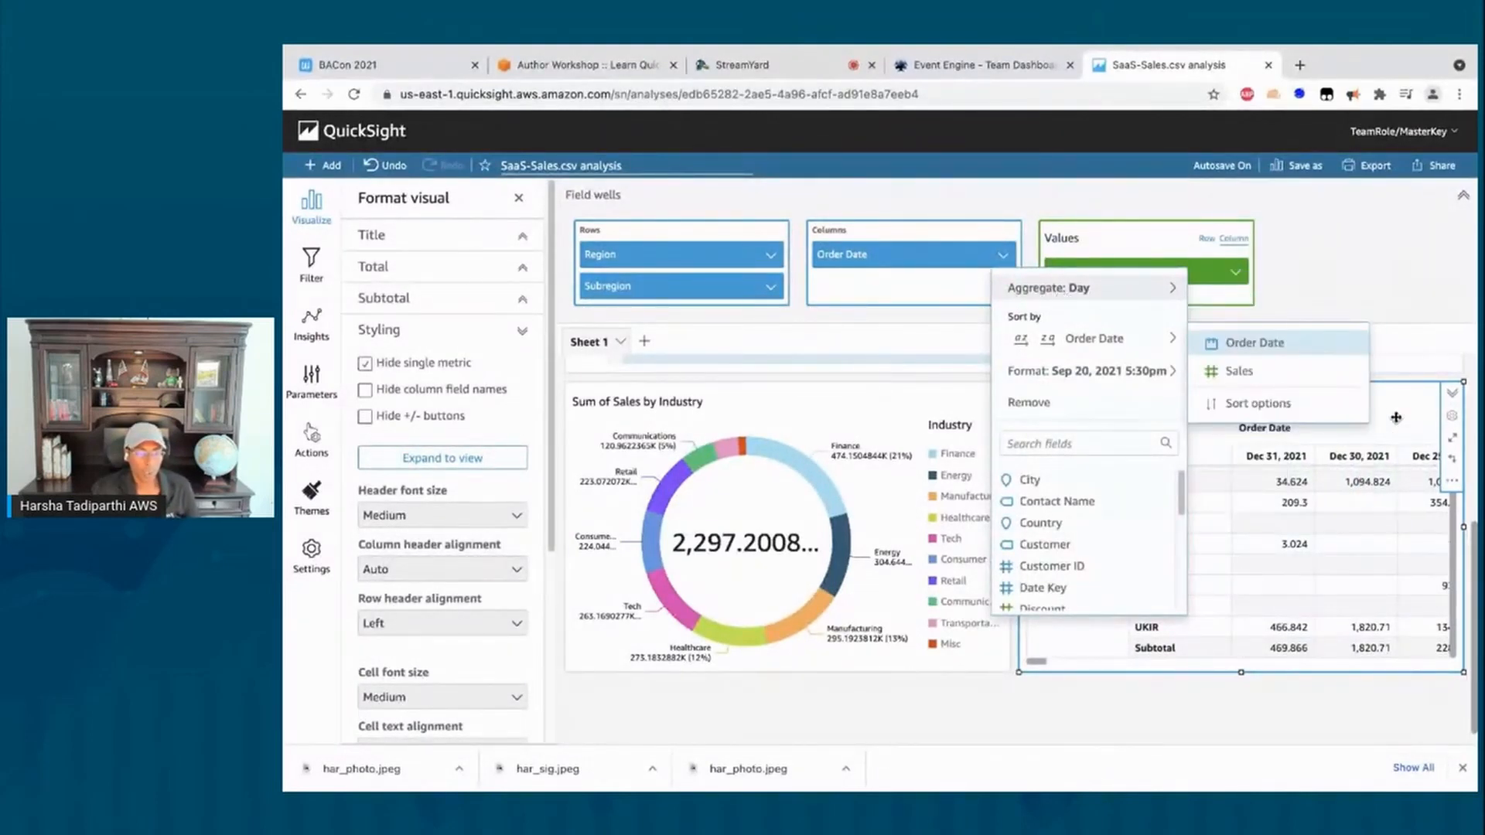
{"action": "left_click", "coordinate": [1287, 465]}
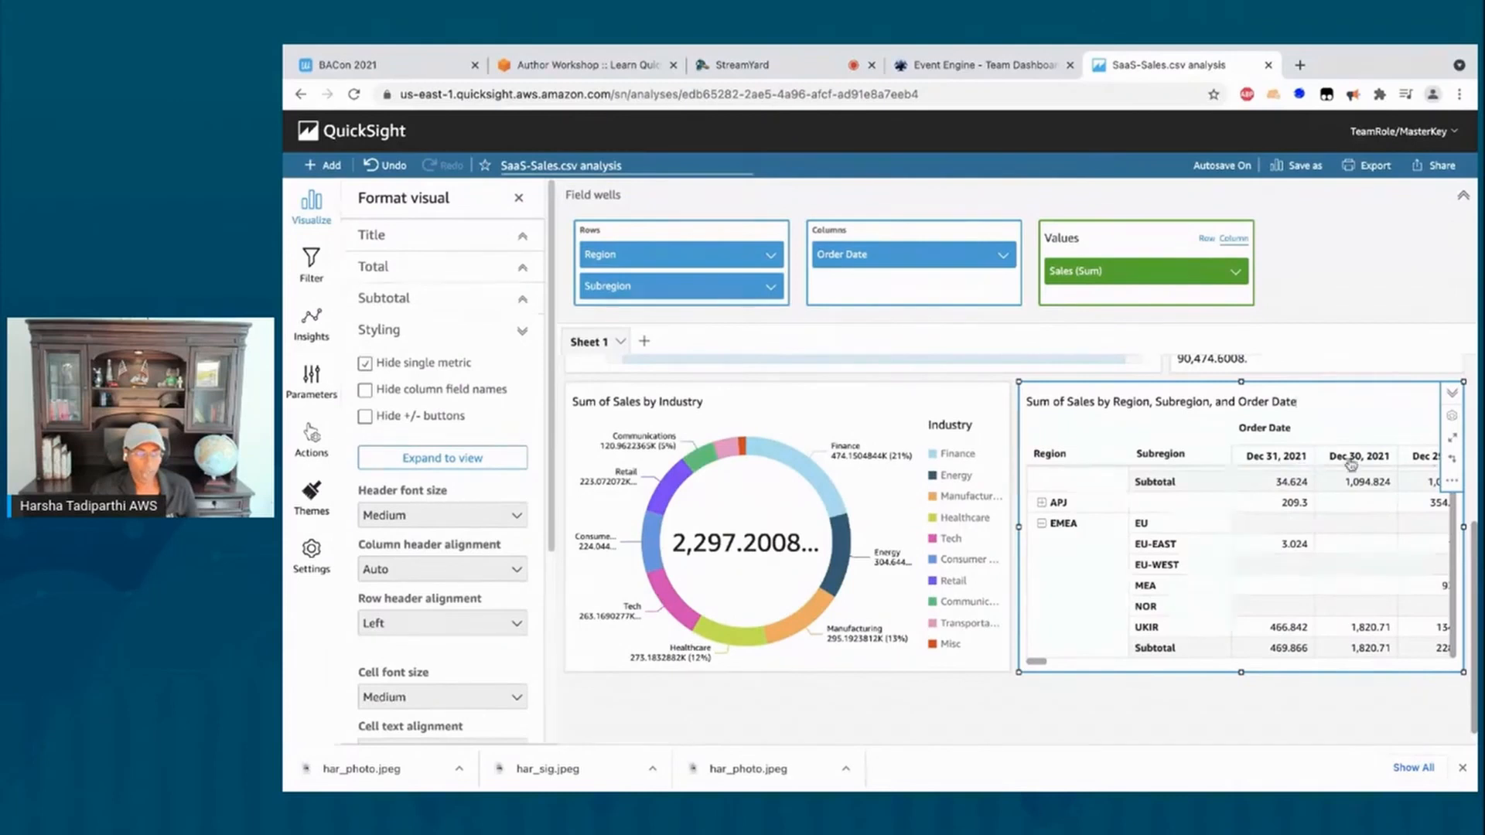
{"action": "left_click", "coordinate": [1003, 259]}
{"action": "mouse_move", "coordinate": [1040, 293]}
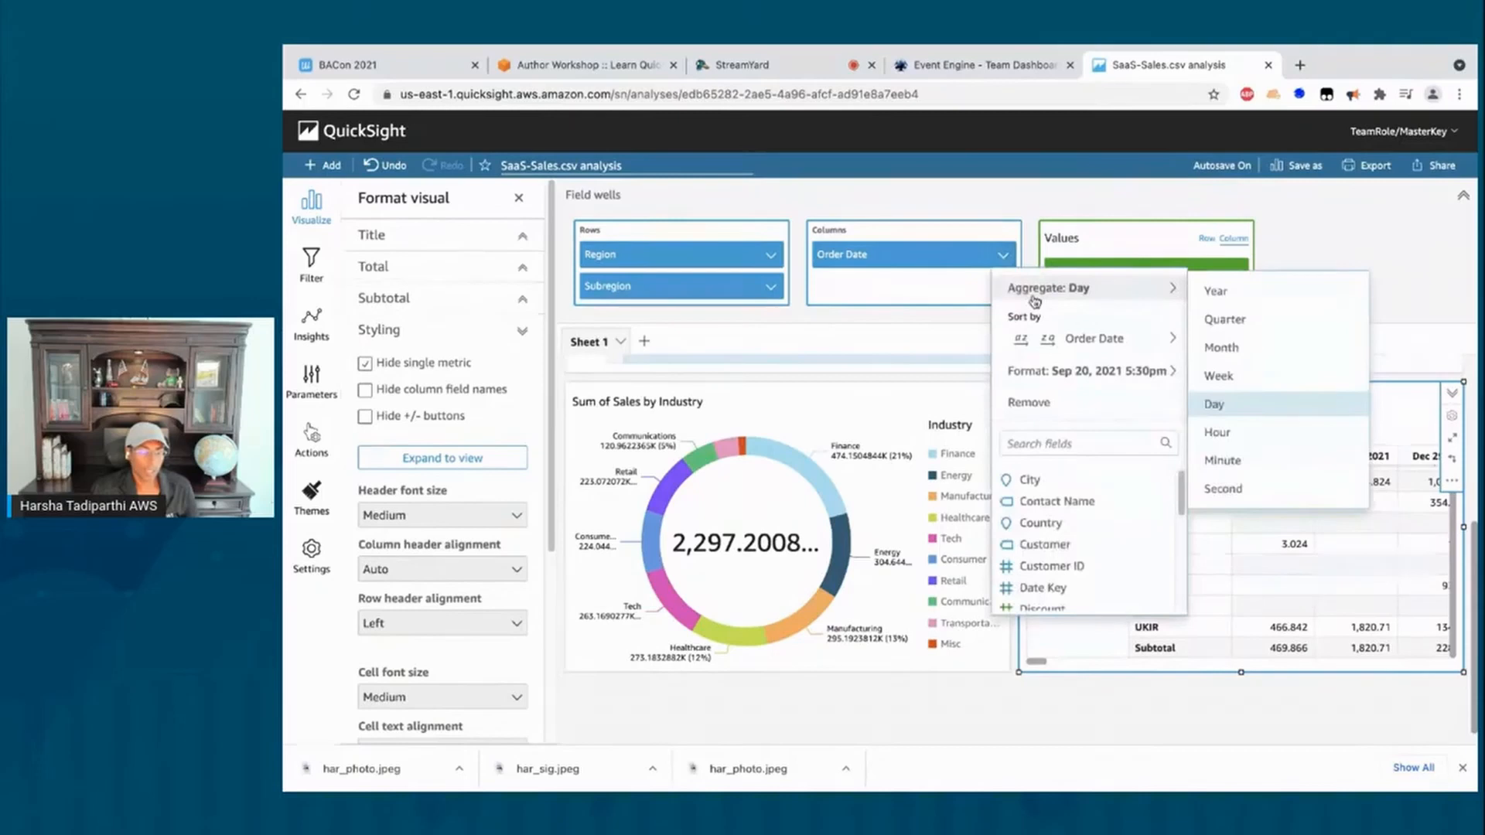
{"action": "left_click", "coordinate": [1240, 292]}
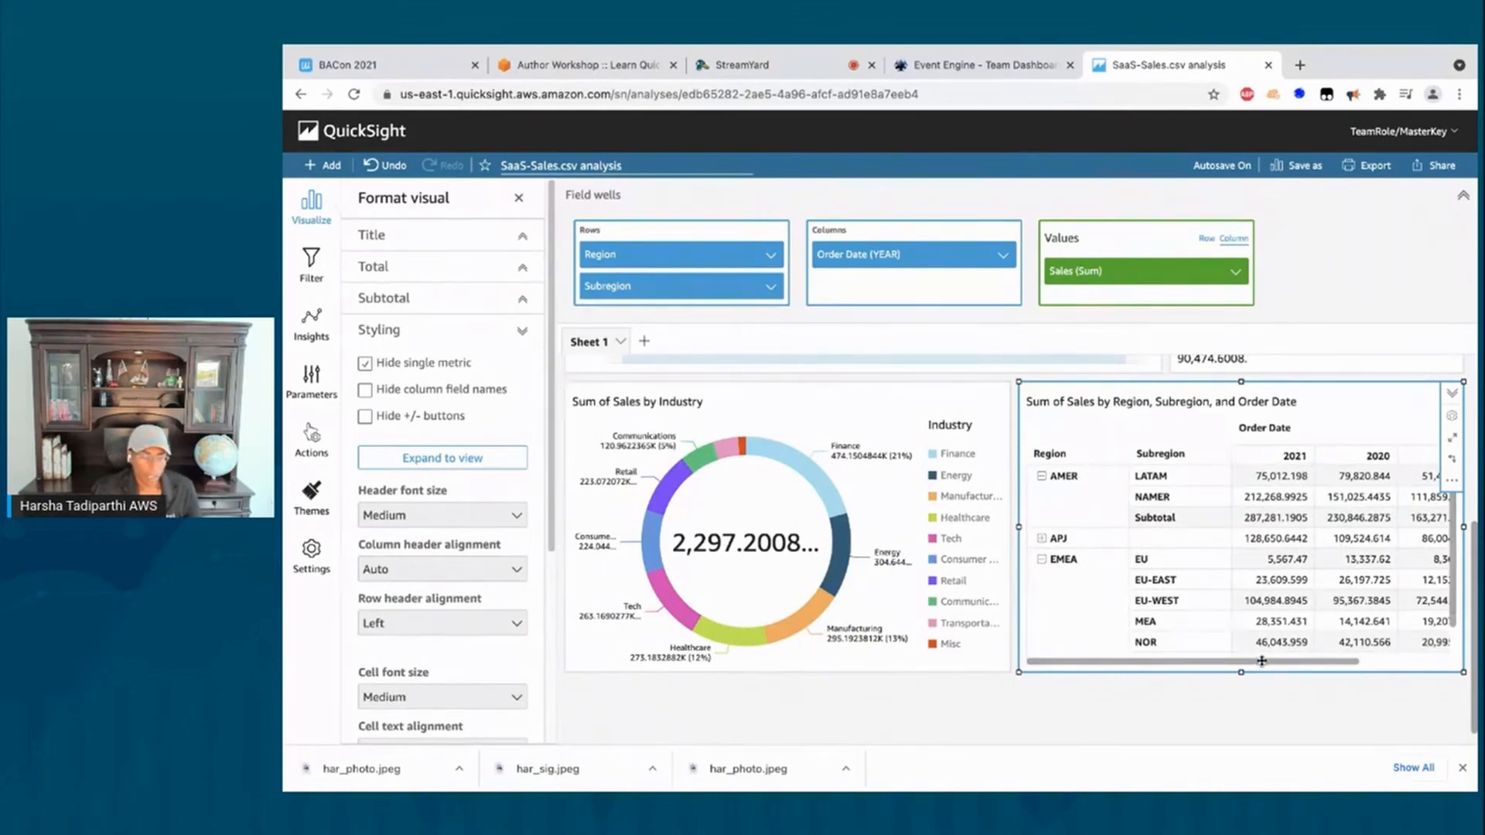
{"action": "left_click_drag", "start_coordinate": [1269, 662], "coordinate": [1221, 665]}
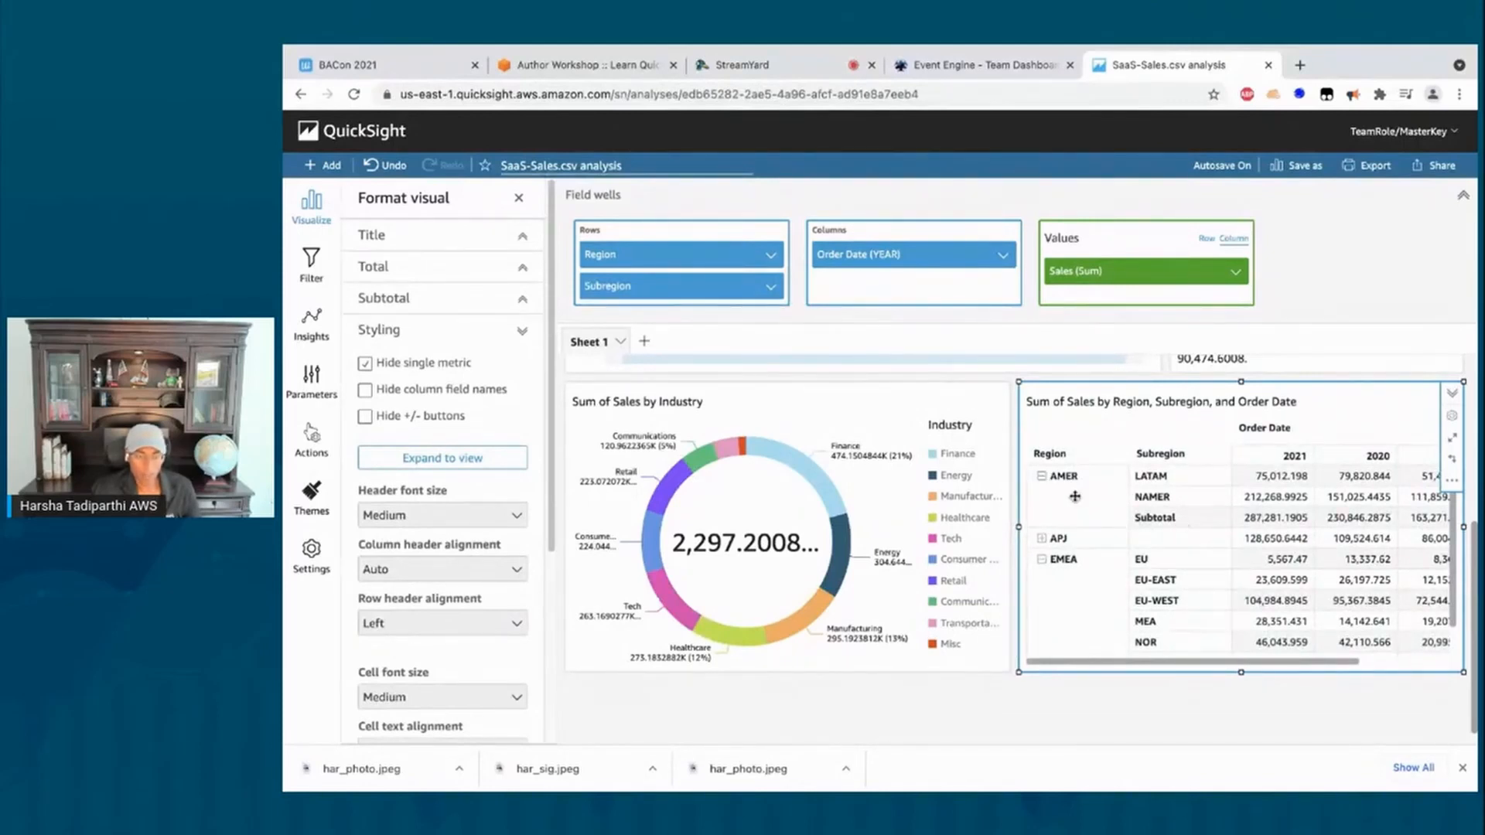
{"action": "left_click", "coordinate": [1041, 477]}
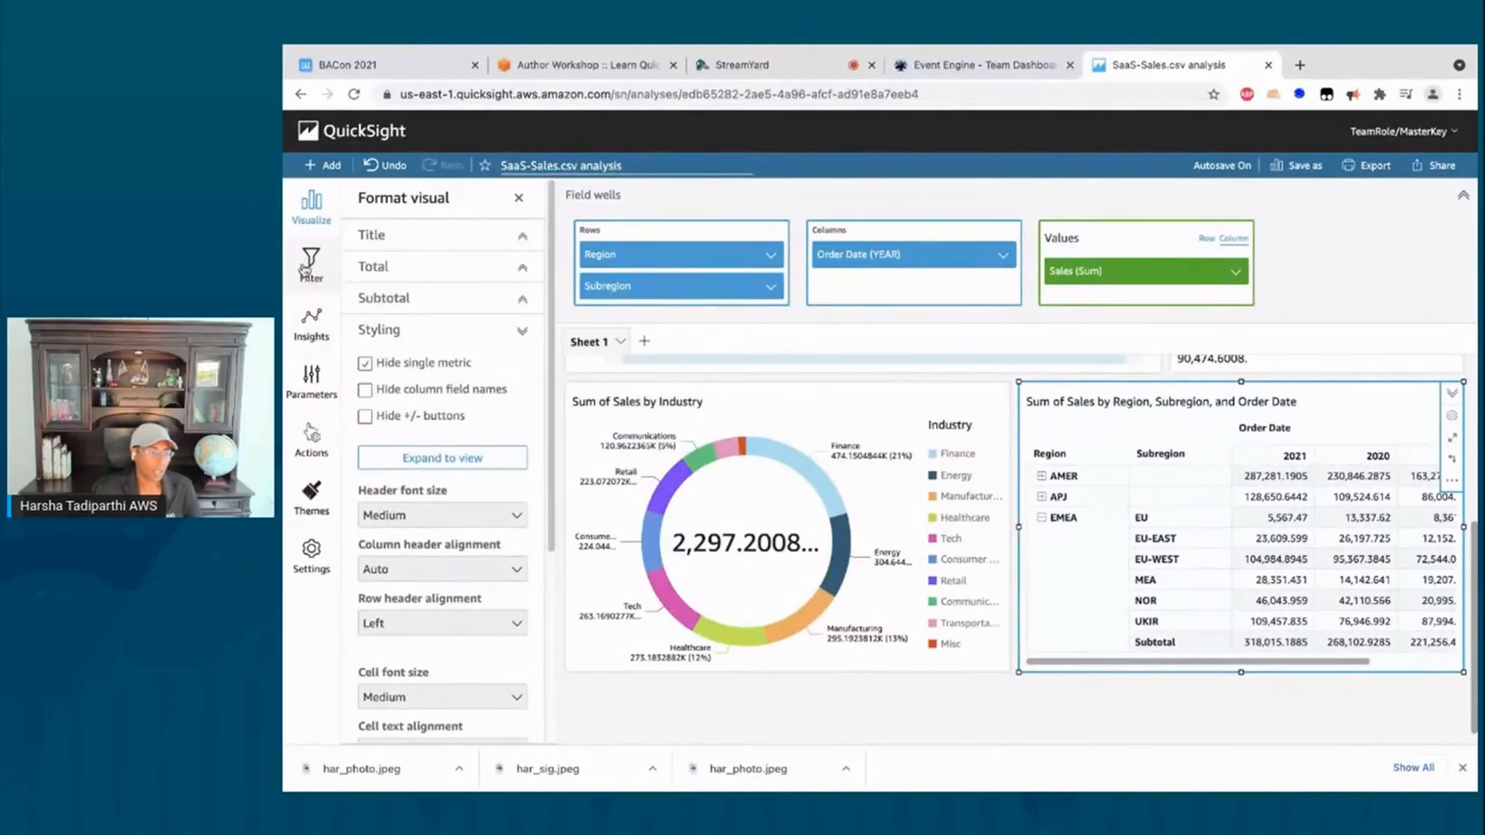
Step: Add a new filter on the Segment field, found by searching 'seg'
{"action": "left_click", "coordinate": [306, 266]}
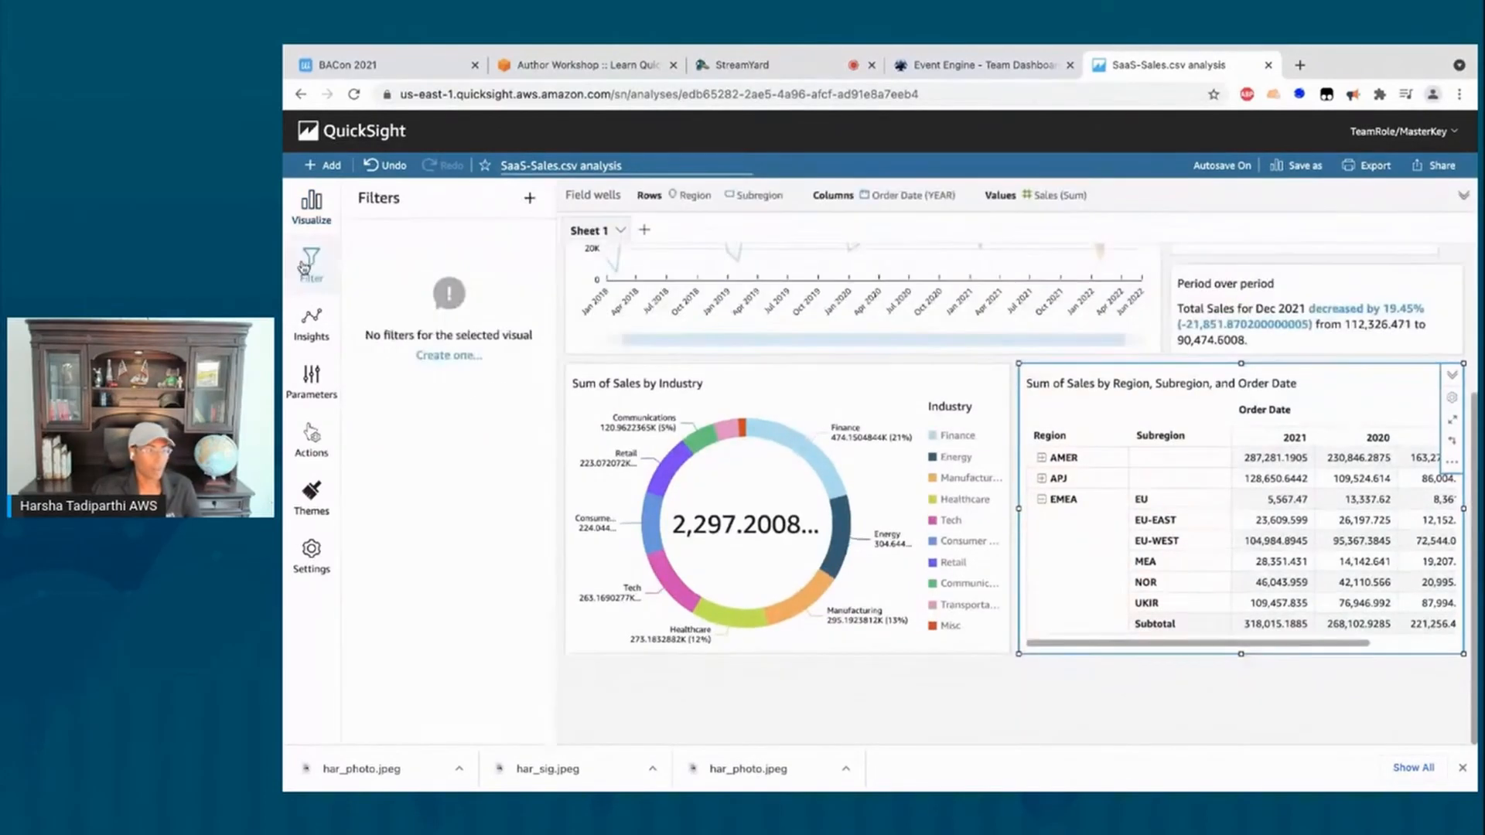
{"action": "left_click", "coordinate": [530, 203]}
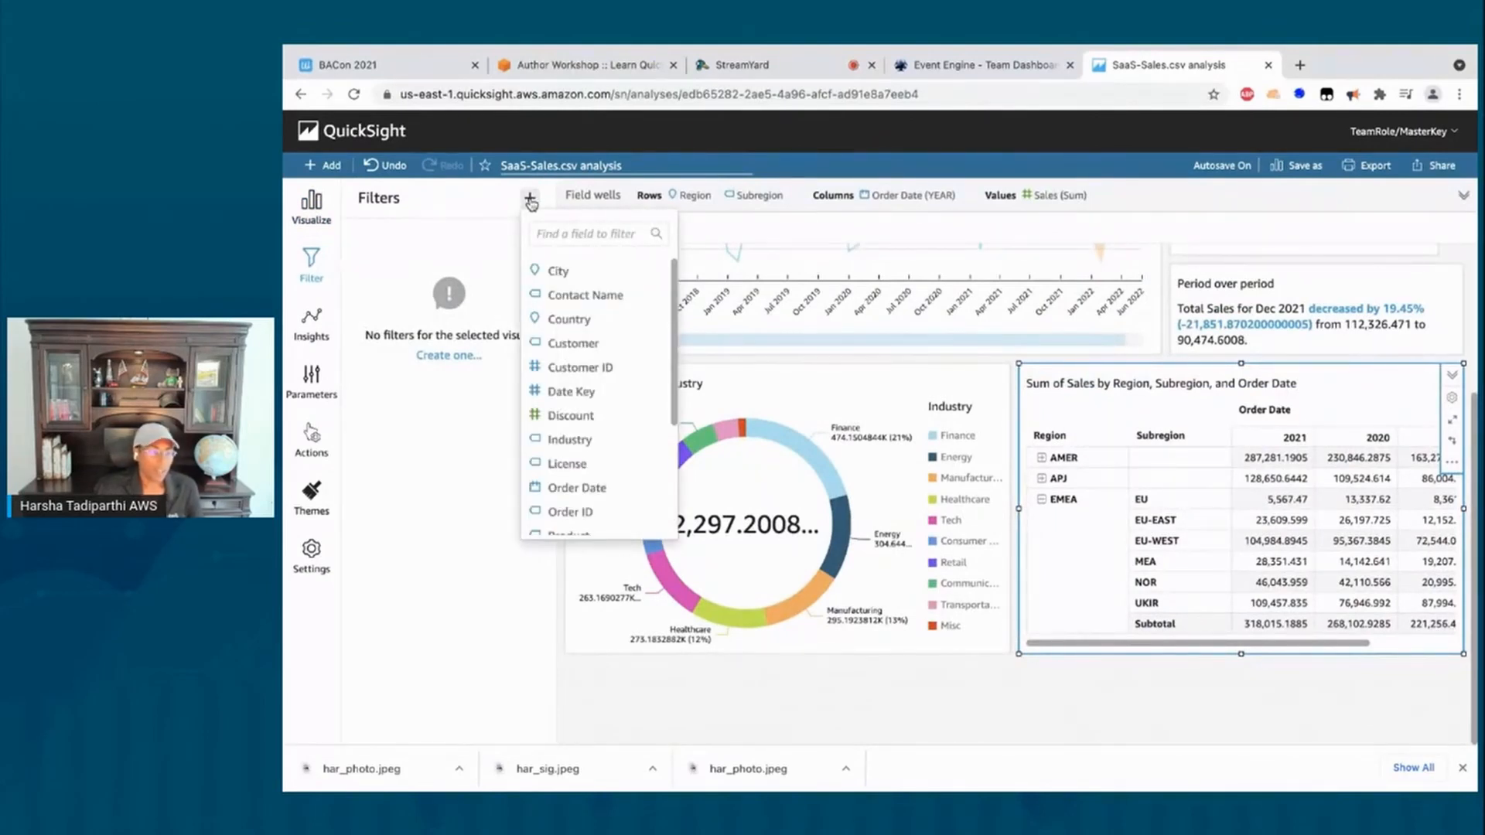
{"action": "left_click", "coordinate": [537, 232]}
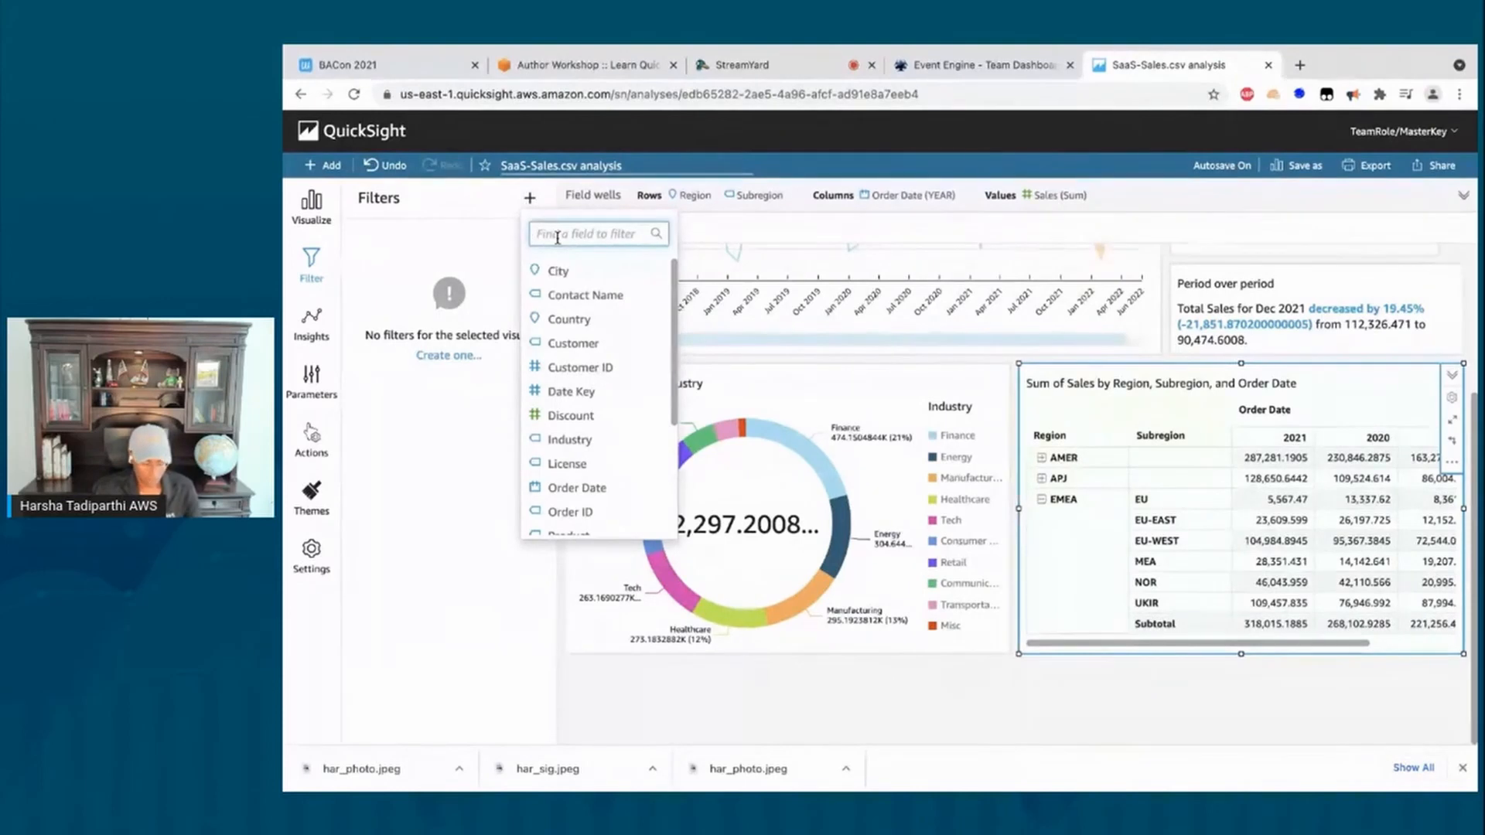
{"action": "type", "text": "seg"}
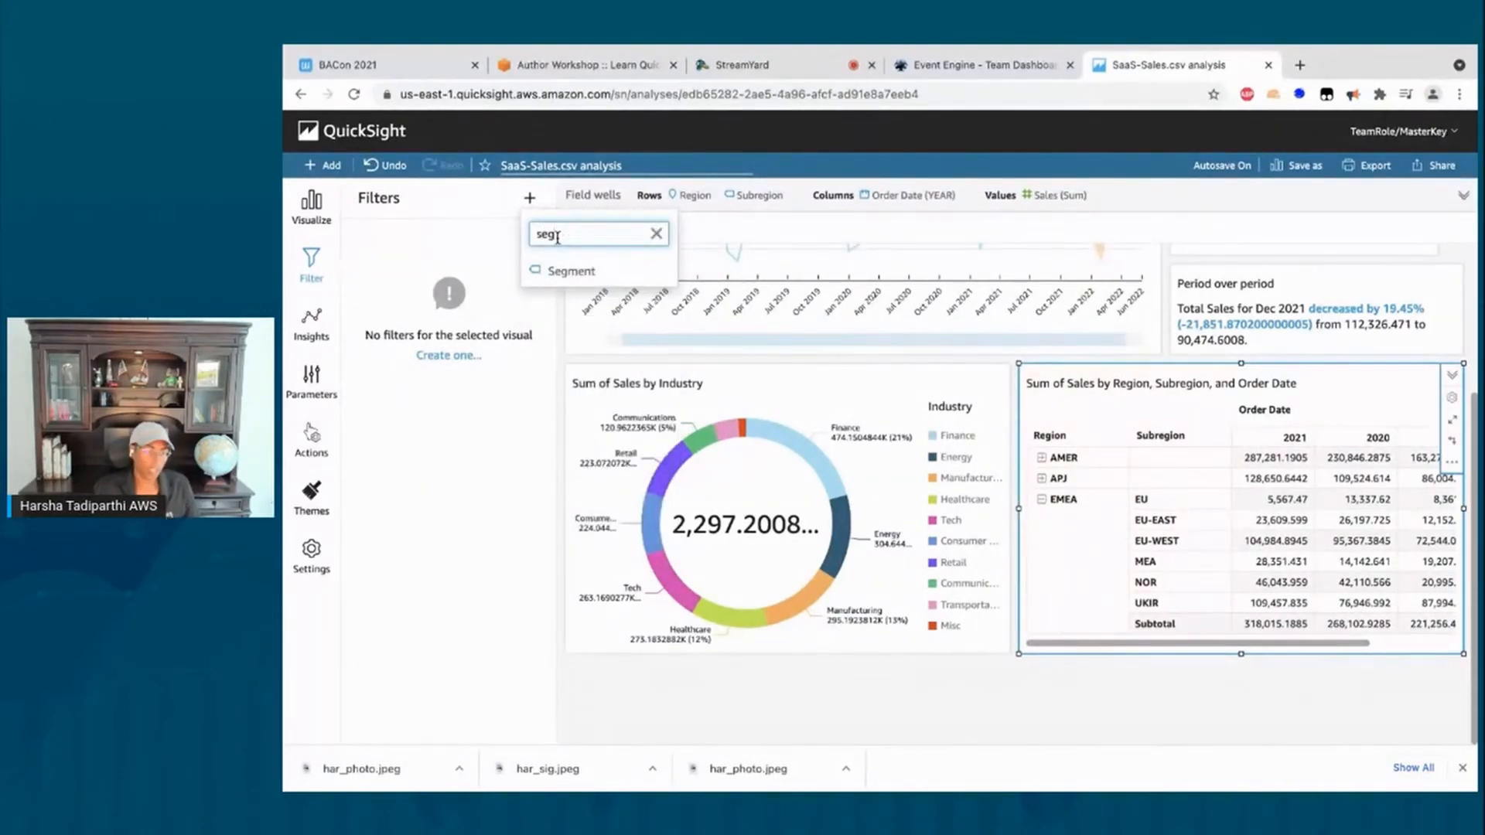
{"action": "left_click", "coordinate": [572, 273]}
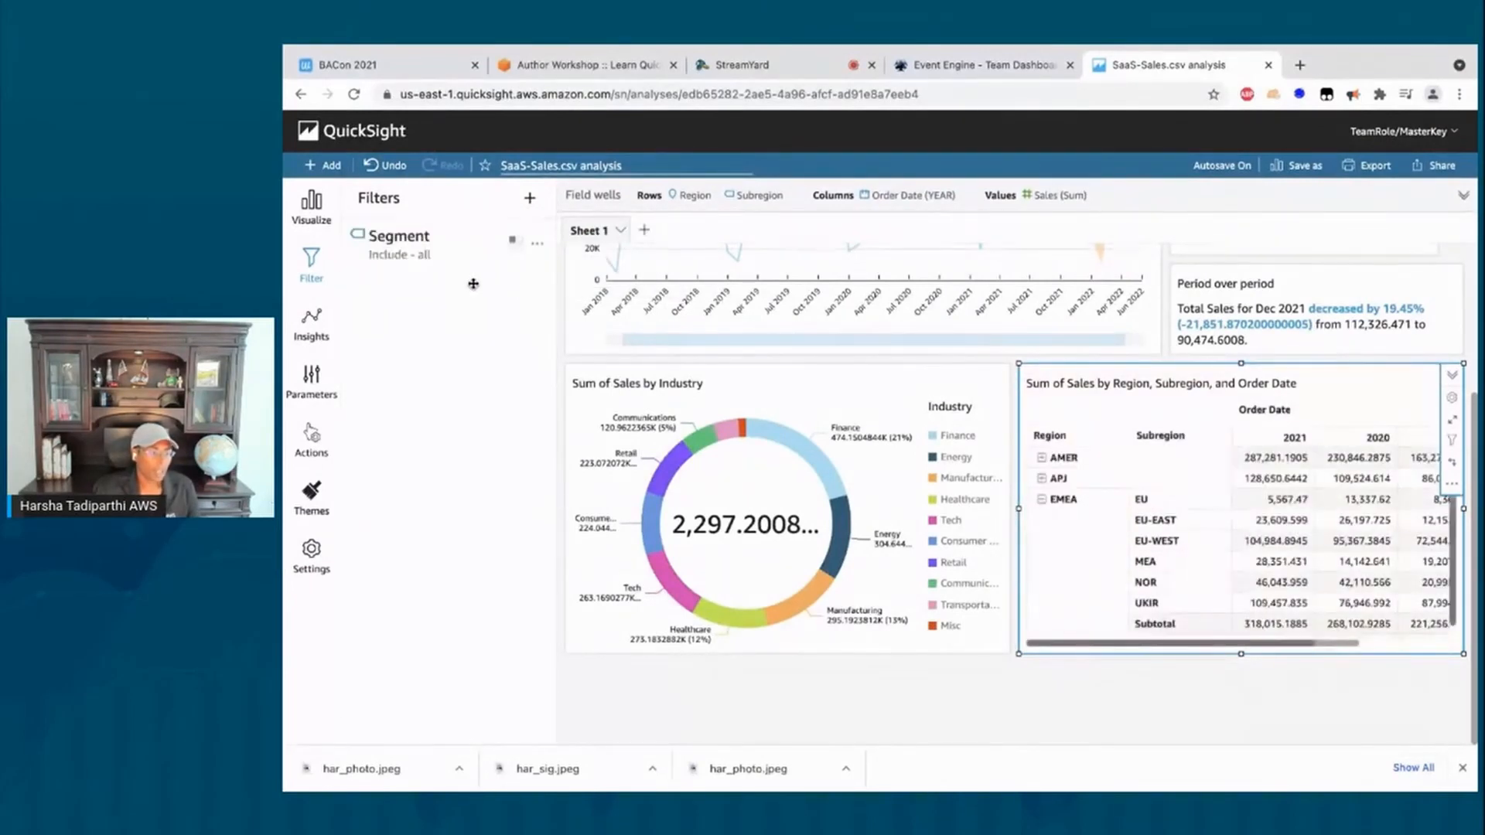
Step: Scope the Segment filter to all applicable visuals and apply it
{"action": "left_click", "coordinate": [435, 255]}
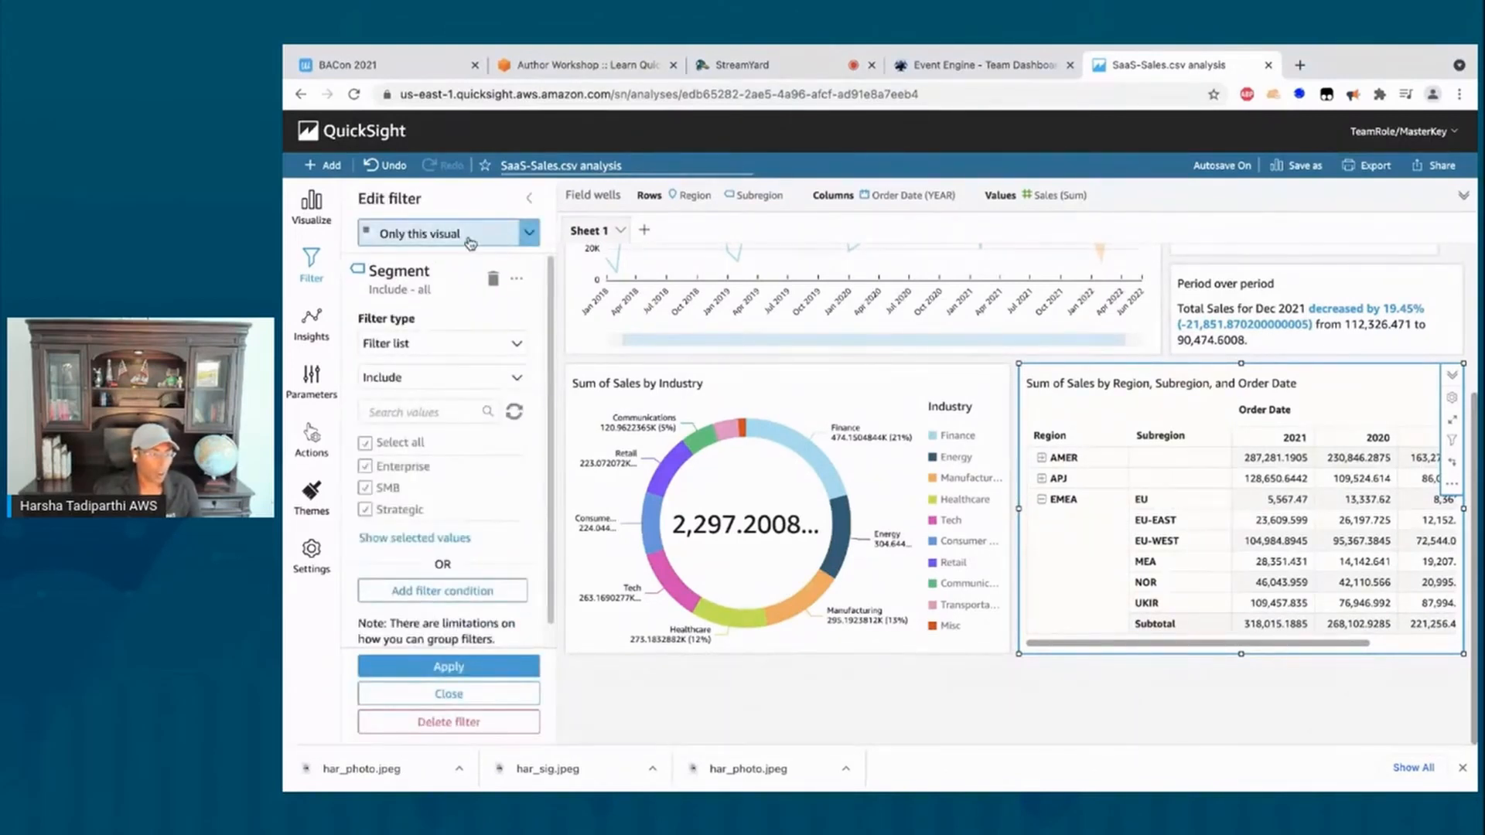
{"action": "left_click", "coordinate": [530, 240]}
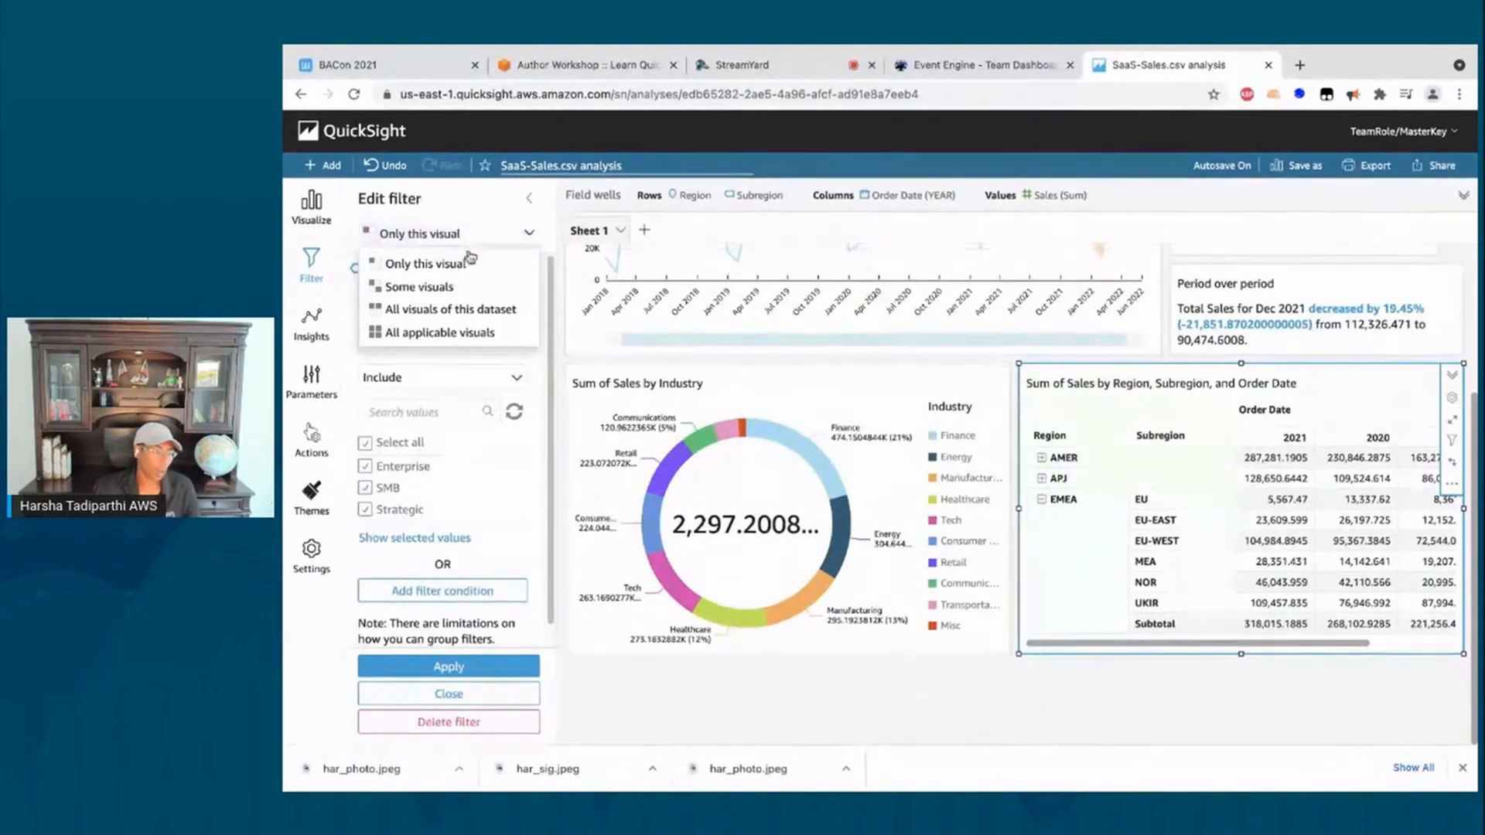
{"action": "left_click", "coordinate": [443, 332]}
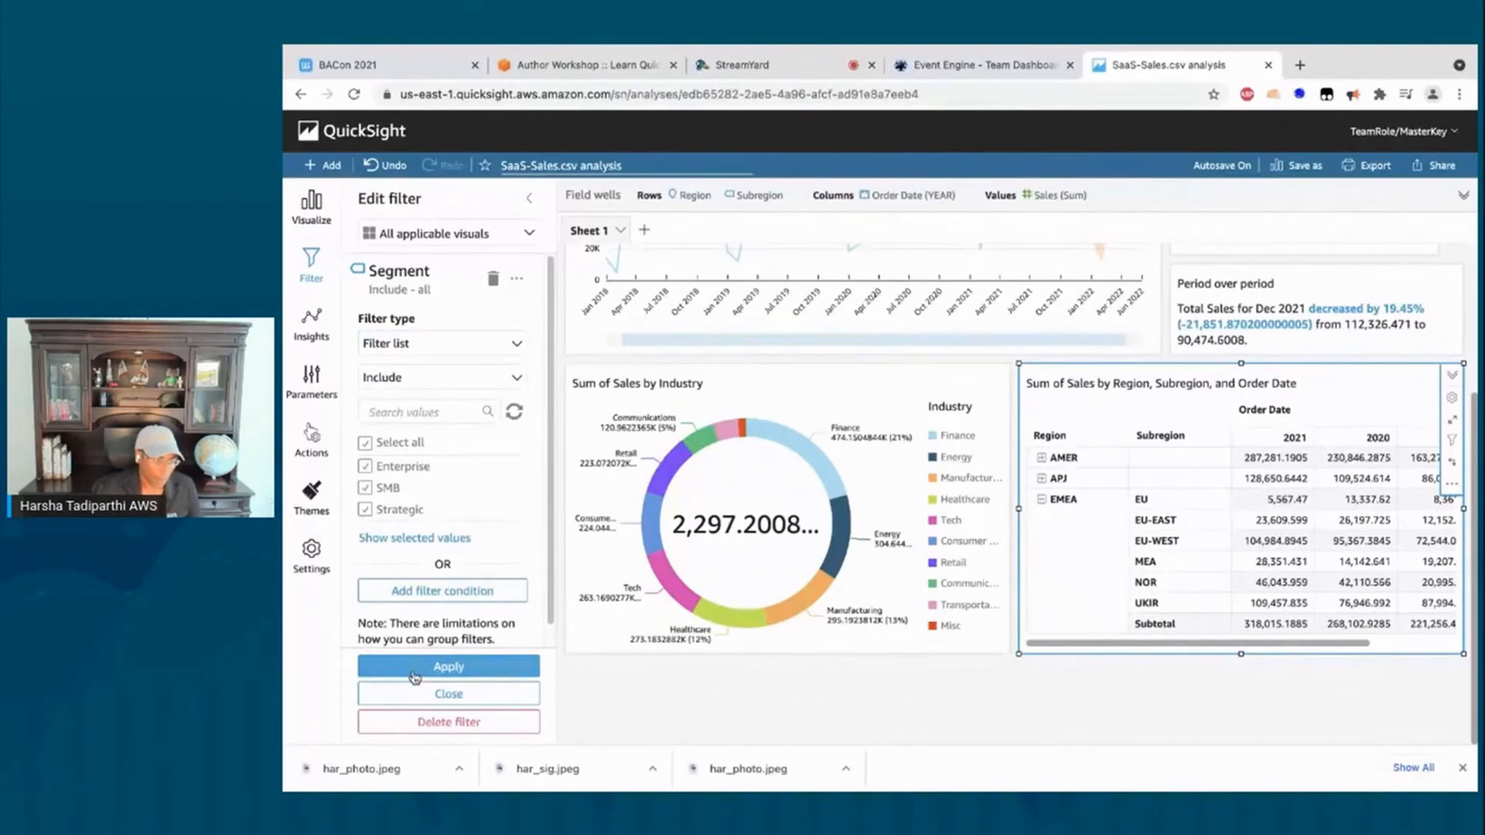
{"action": "left_click", "coordinate": [449, 667]}
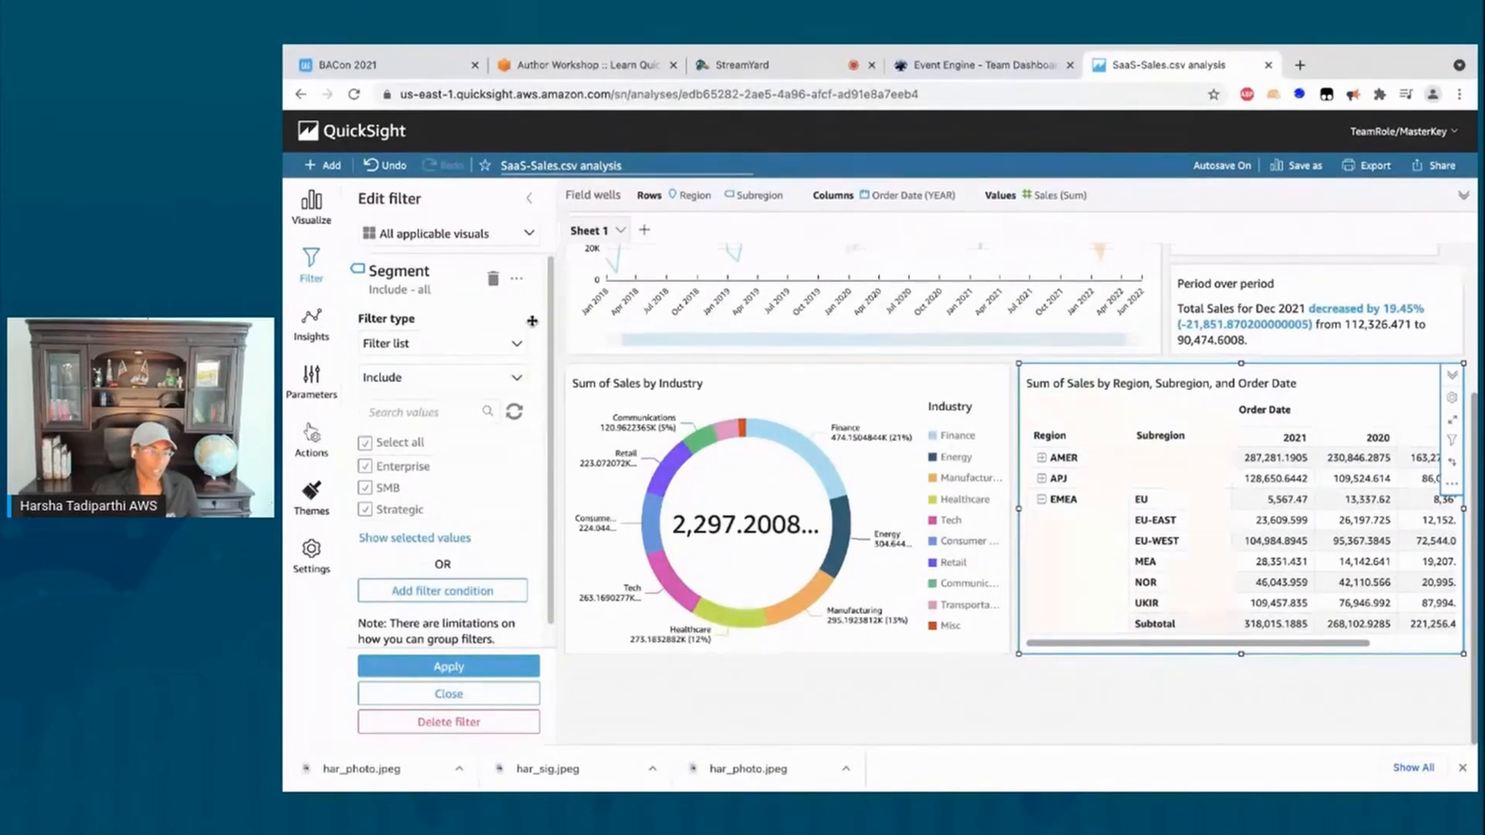
{"action": "left_click", "coordinate": [517, 281]}
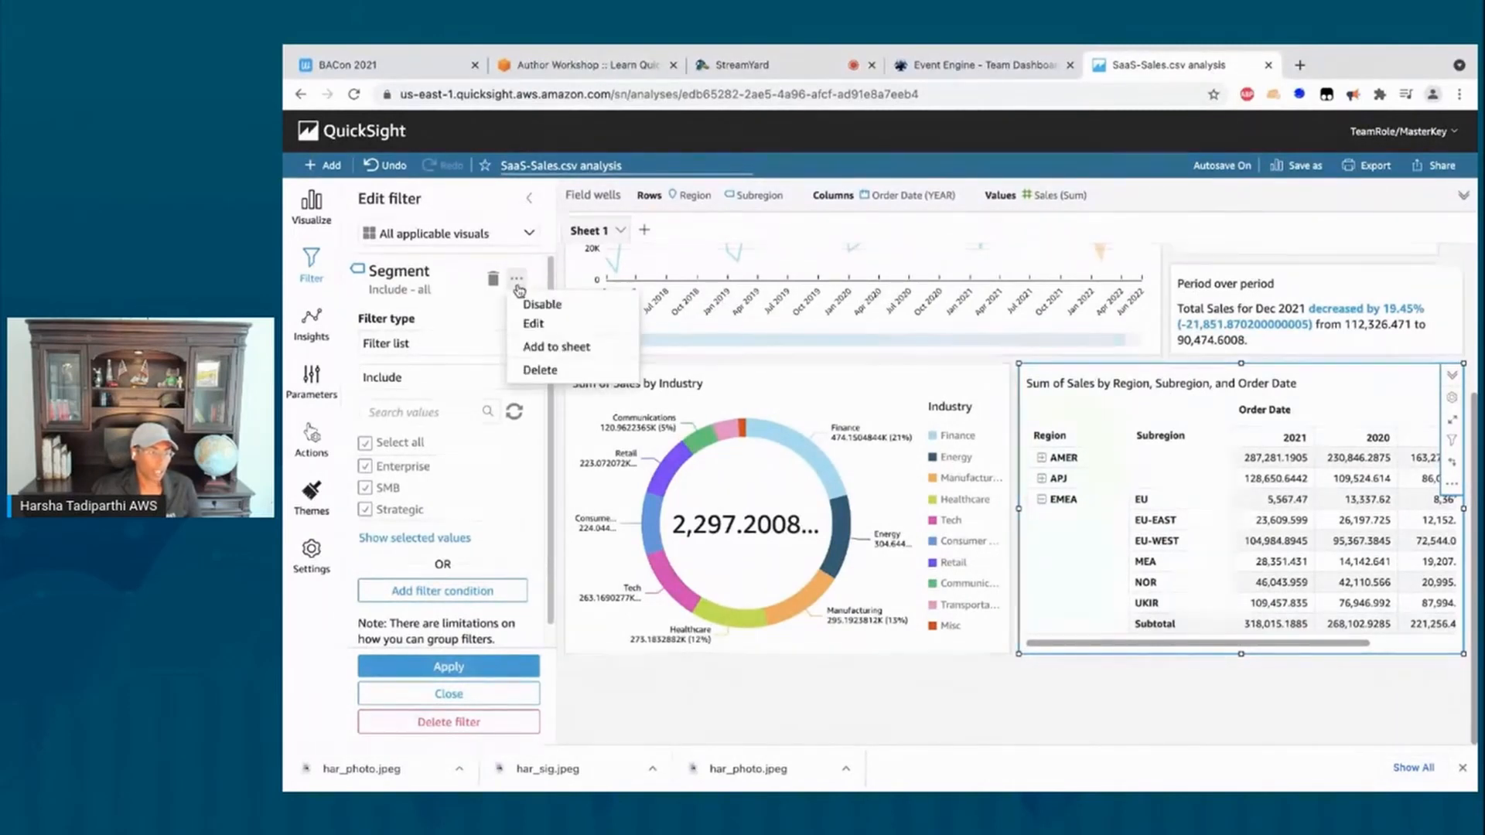
Step: Add a Segment filter control and position it above the sales KPI at the top right
{"action": "left_click", "coordinate": [569, 354]}
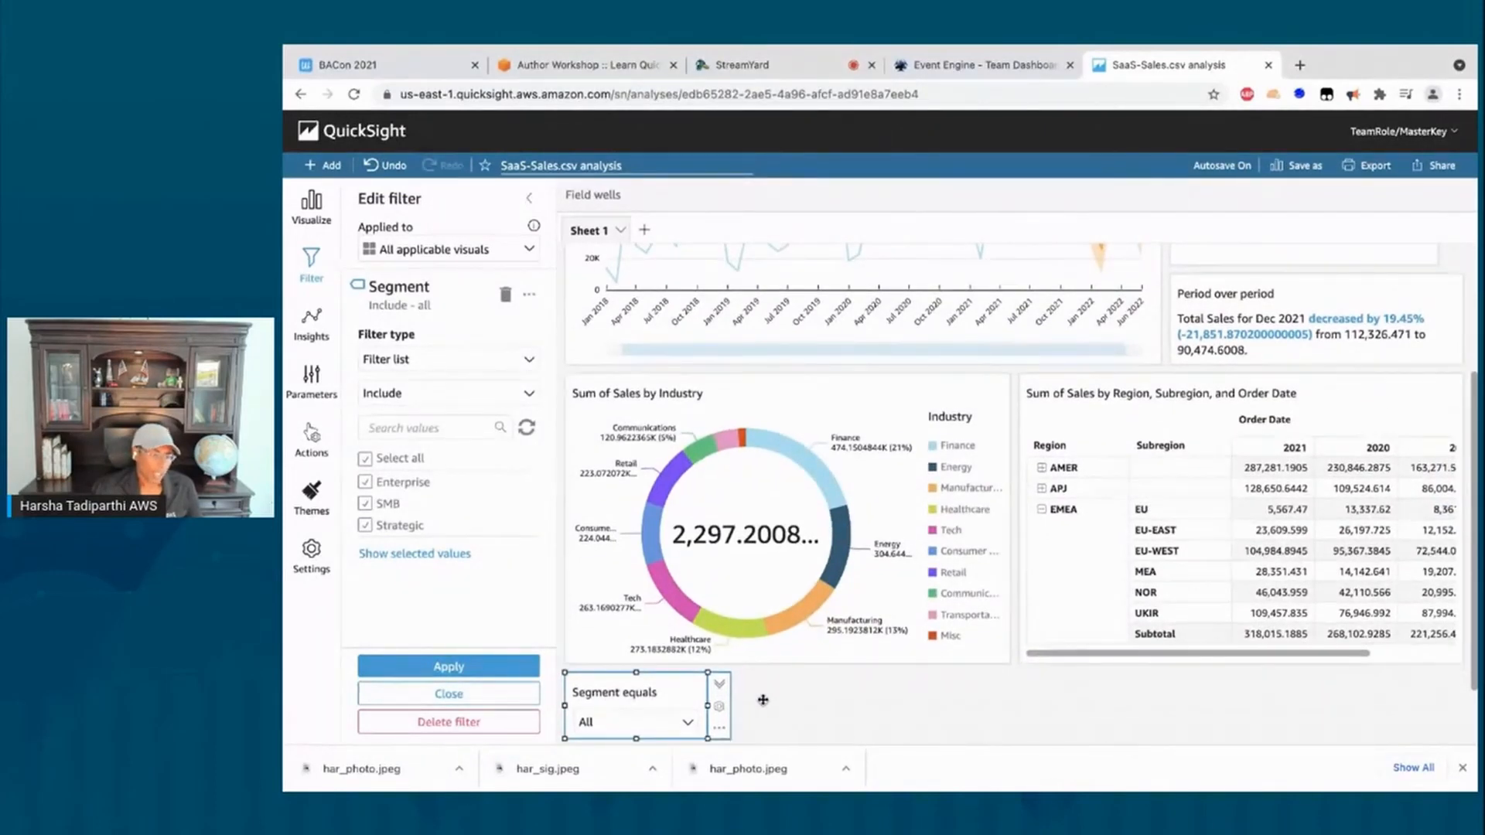
{"action": "scroll", "coordinate": [763, 700], "scroll_direction": "down", "scroll_amount": 1}
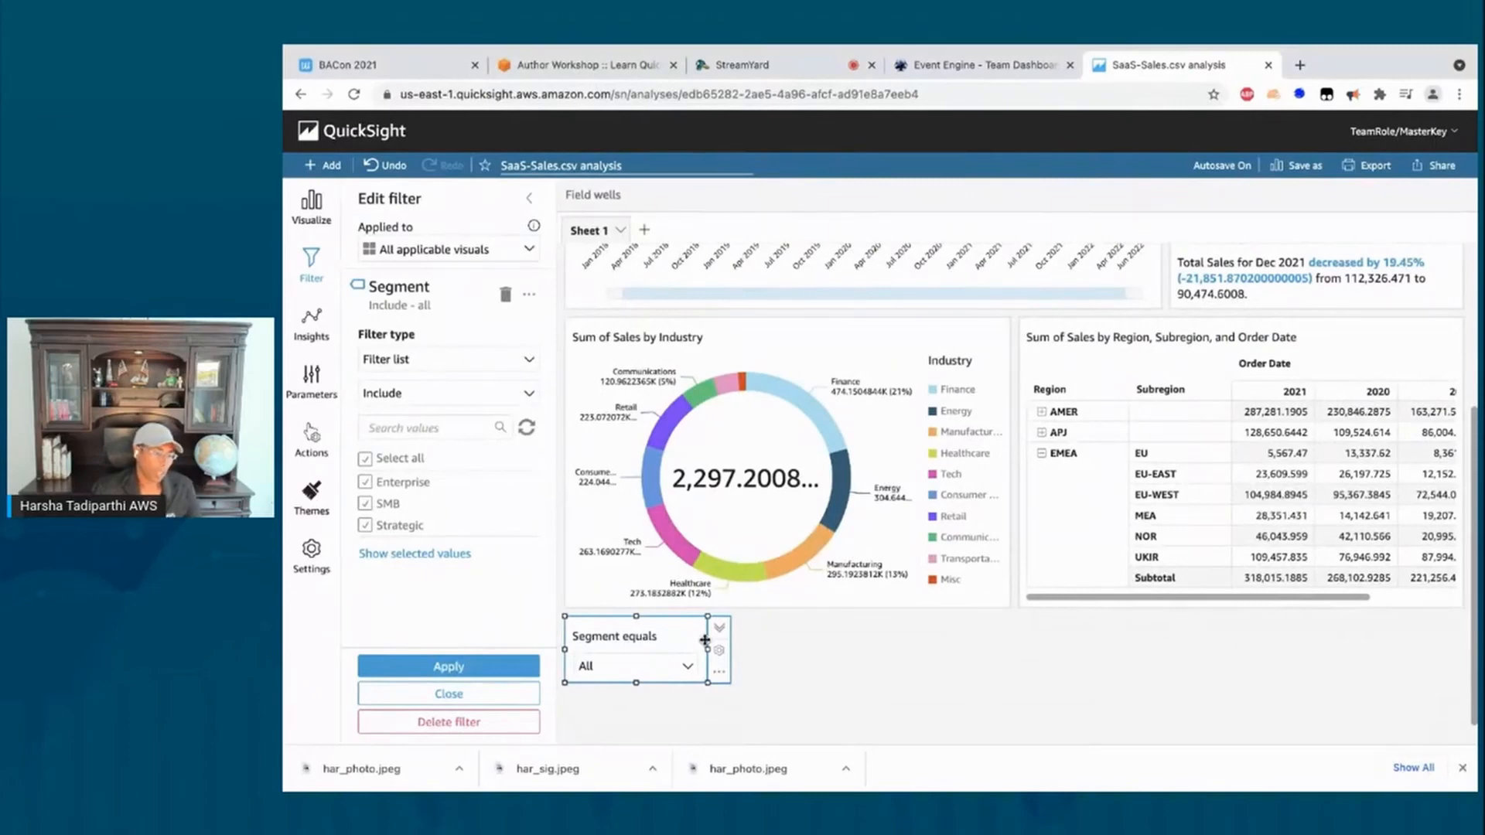
{"action": "scroll", "coordinate": [925, 658], "scroll_direction": "up", "scroll_amount": 5}
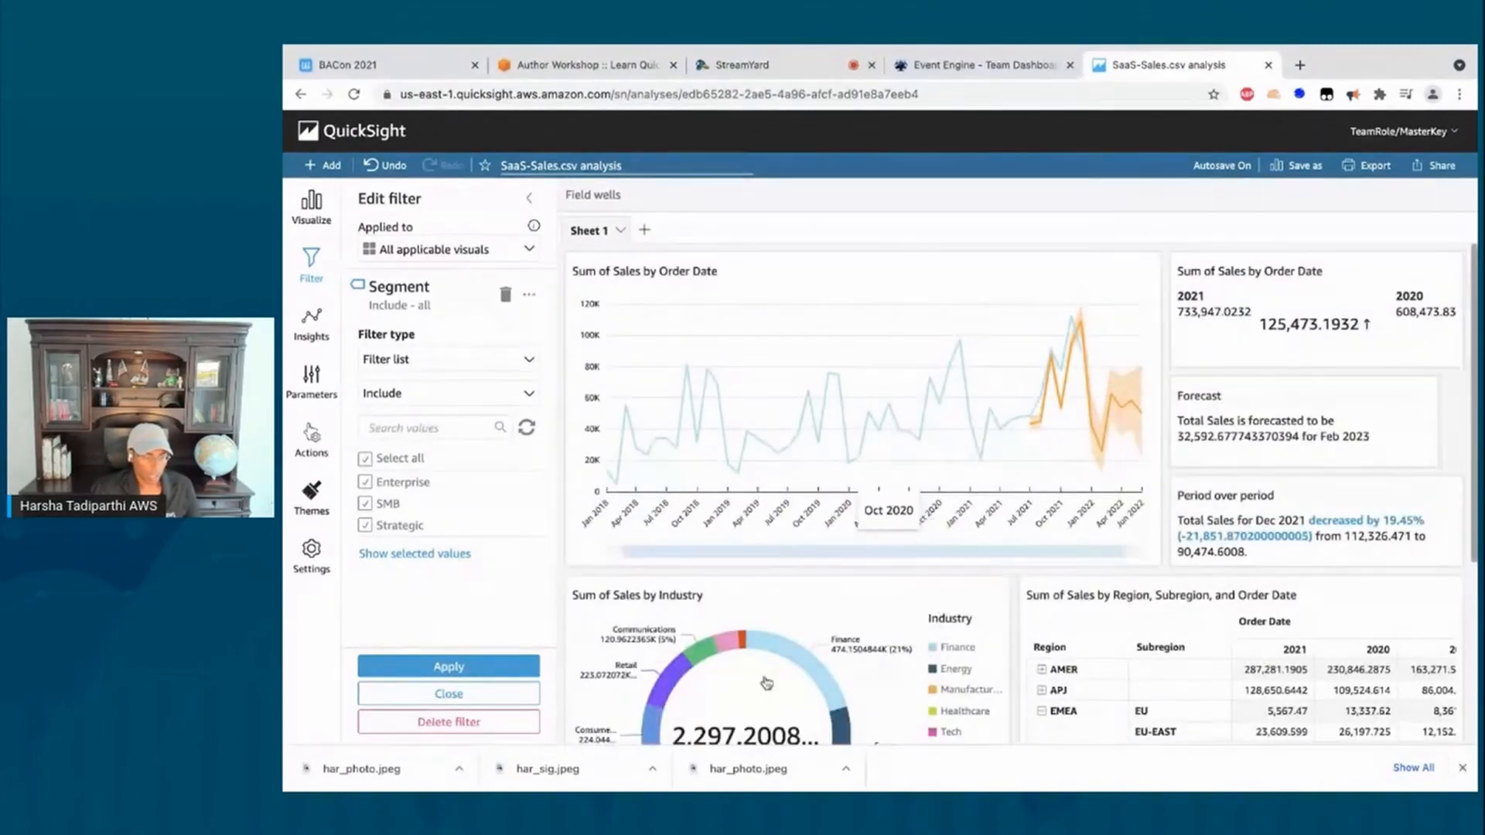
{"action": "scroll", "coordinate": [706, 622], "scroll_direction": "down", "scroll_amount": 5}
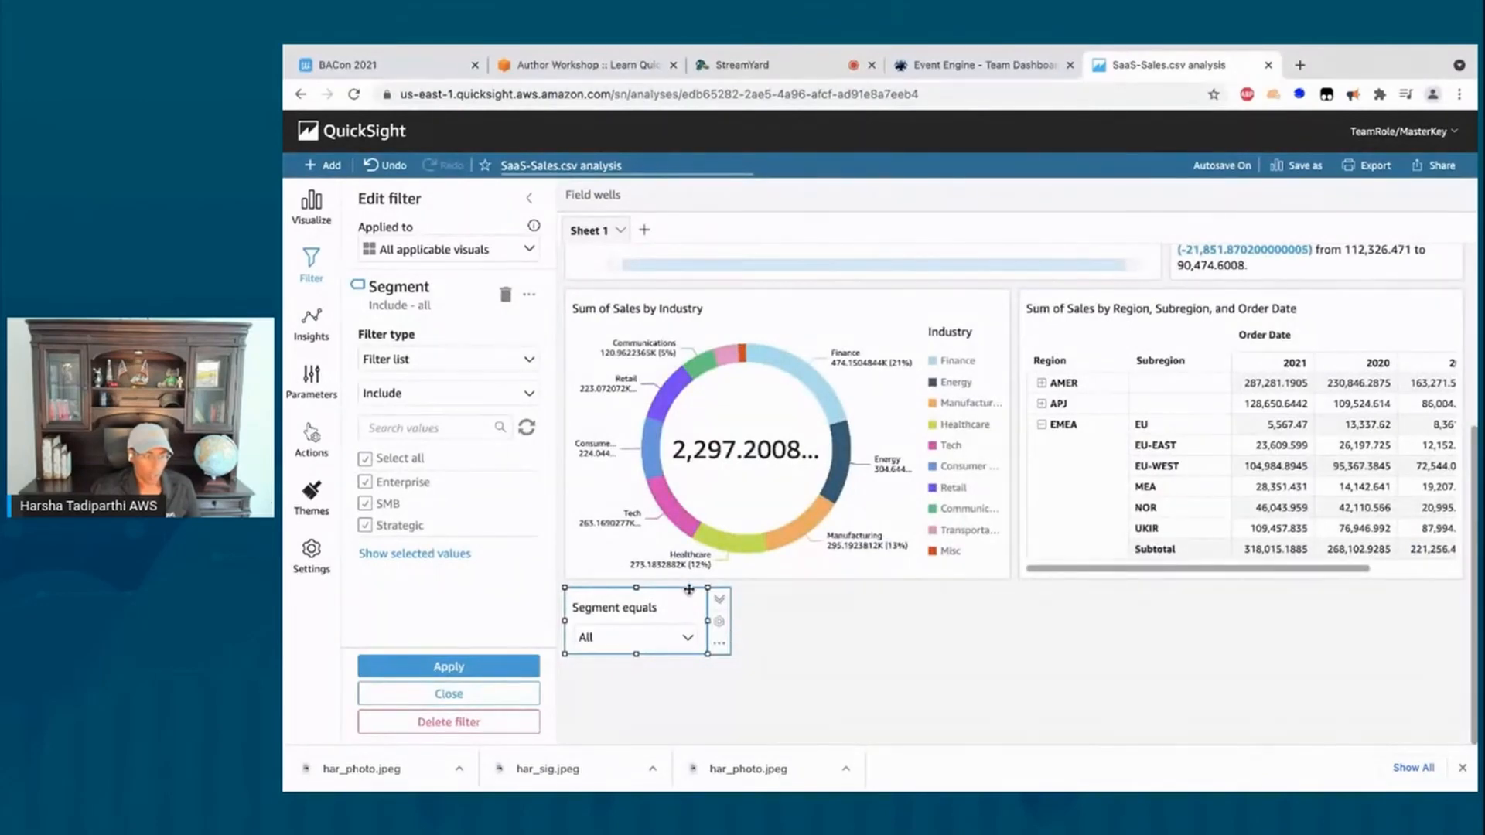
{"action": "left_click_drag", "start_coordinate": [689, 588], "coordinate": [916, 544]}
{"action": "left_click_drag", "start_coordinate": [1273, 326], "coordinate": [1322, 225]}
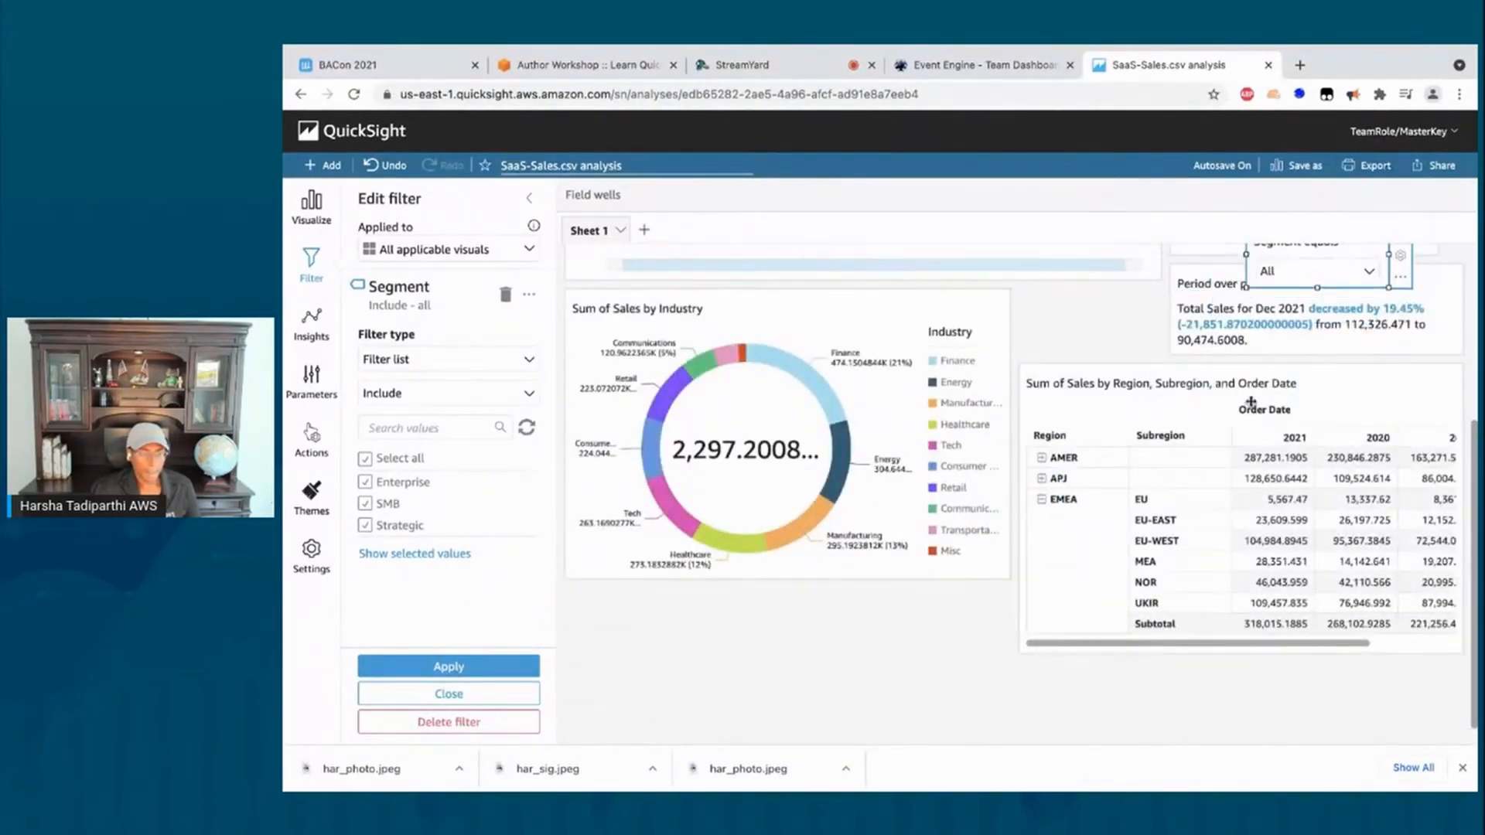
{"action": "left_click_drag", "start_coordinate": [1251, 402], "coordinate": [1253, 408]}
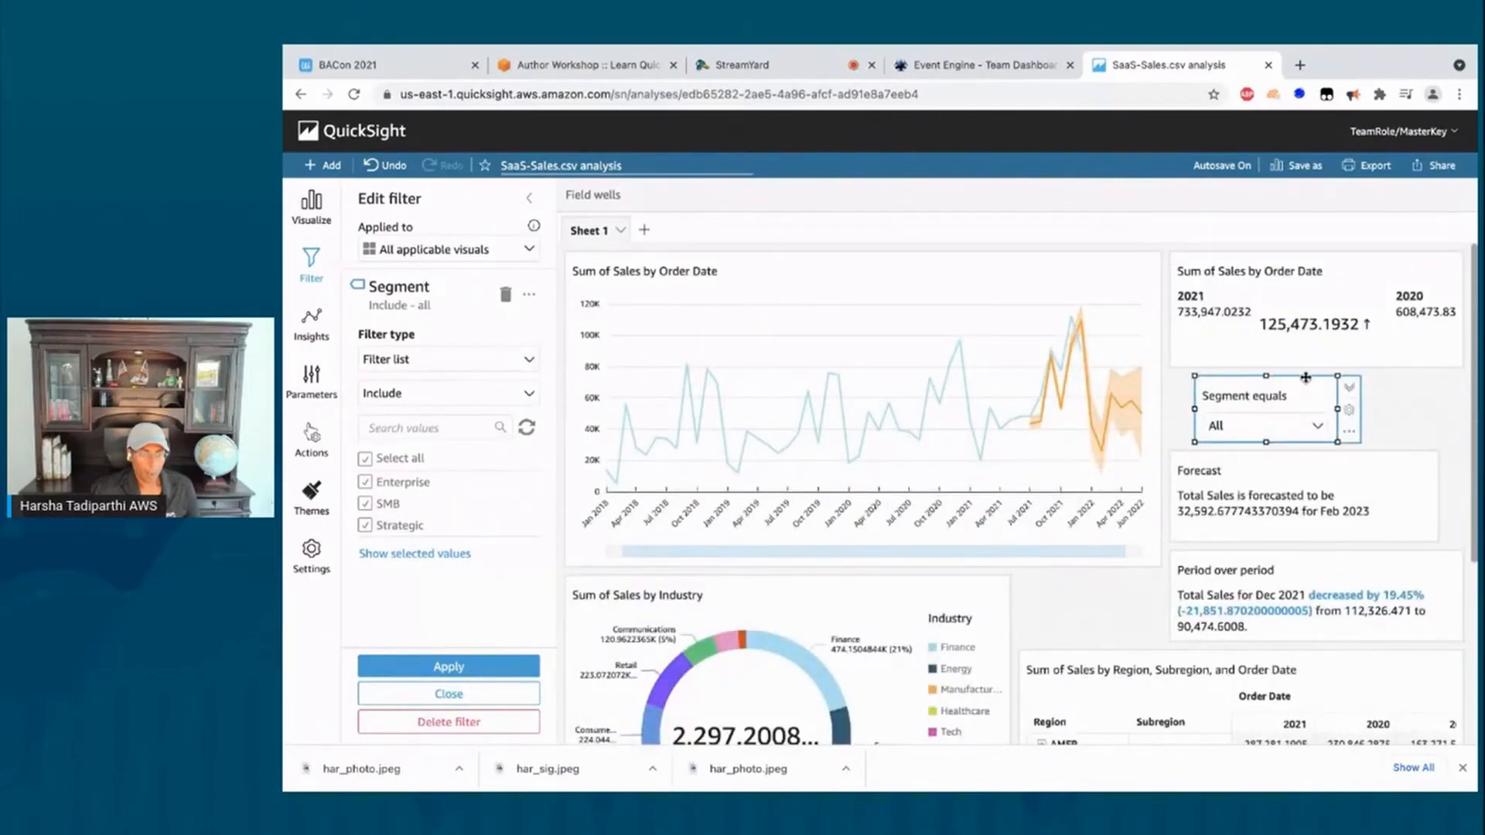
{"action": "left_click_drag", "start_coordinate": [1302, 360], "coordinate": [1458, 297]}
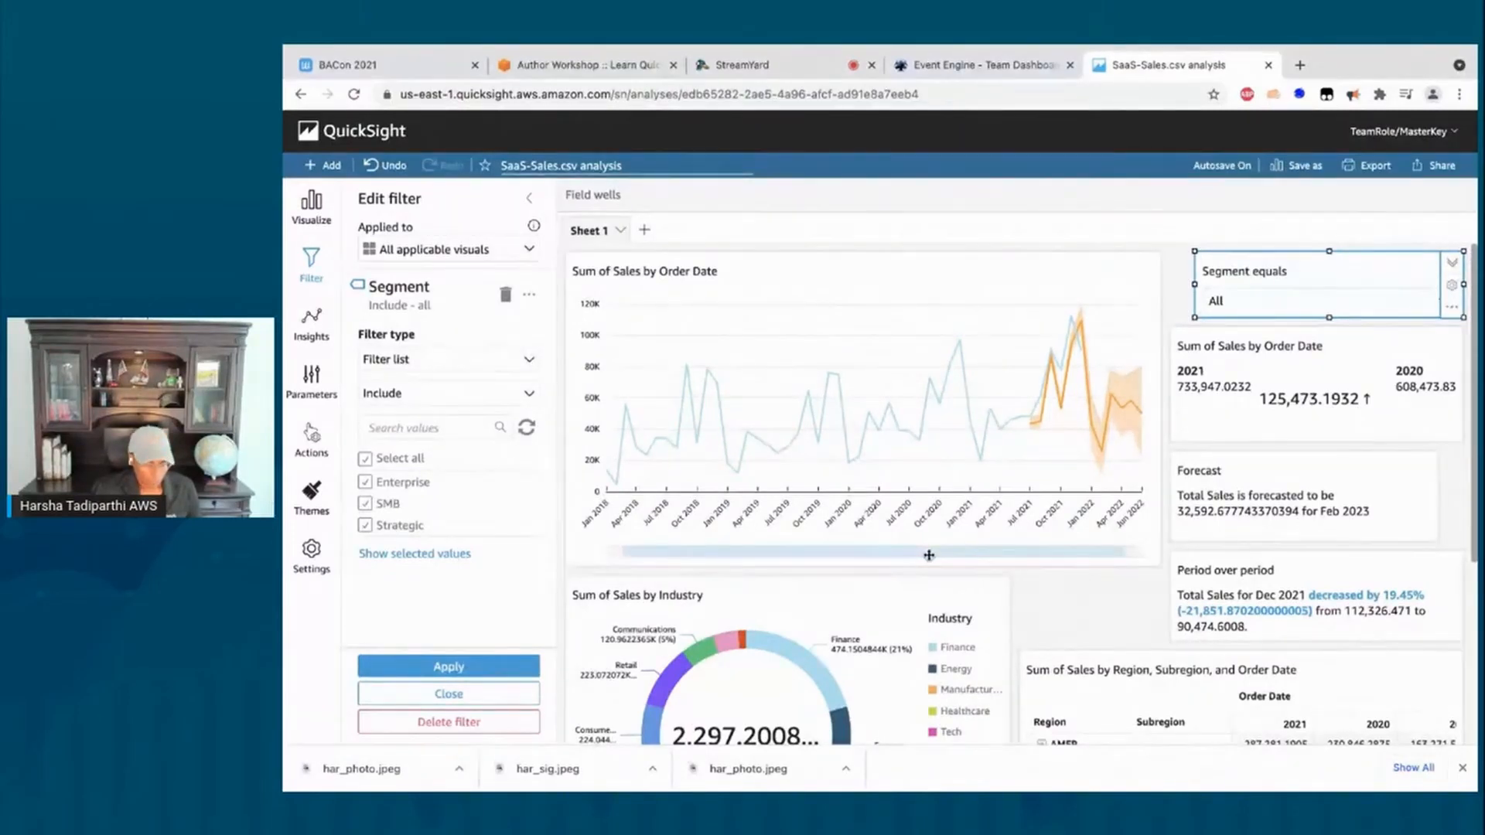
Step: Stretch the sales line chart taller and nudge the Segment control left to align it
{"action": "left_click", "coordinate": [831, 400]}
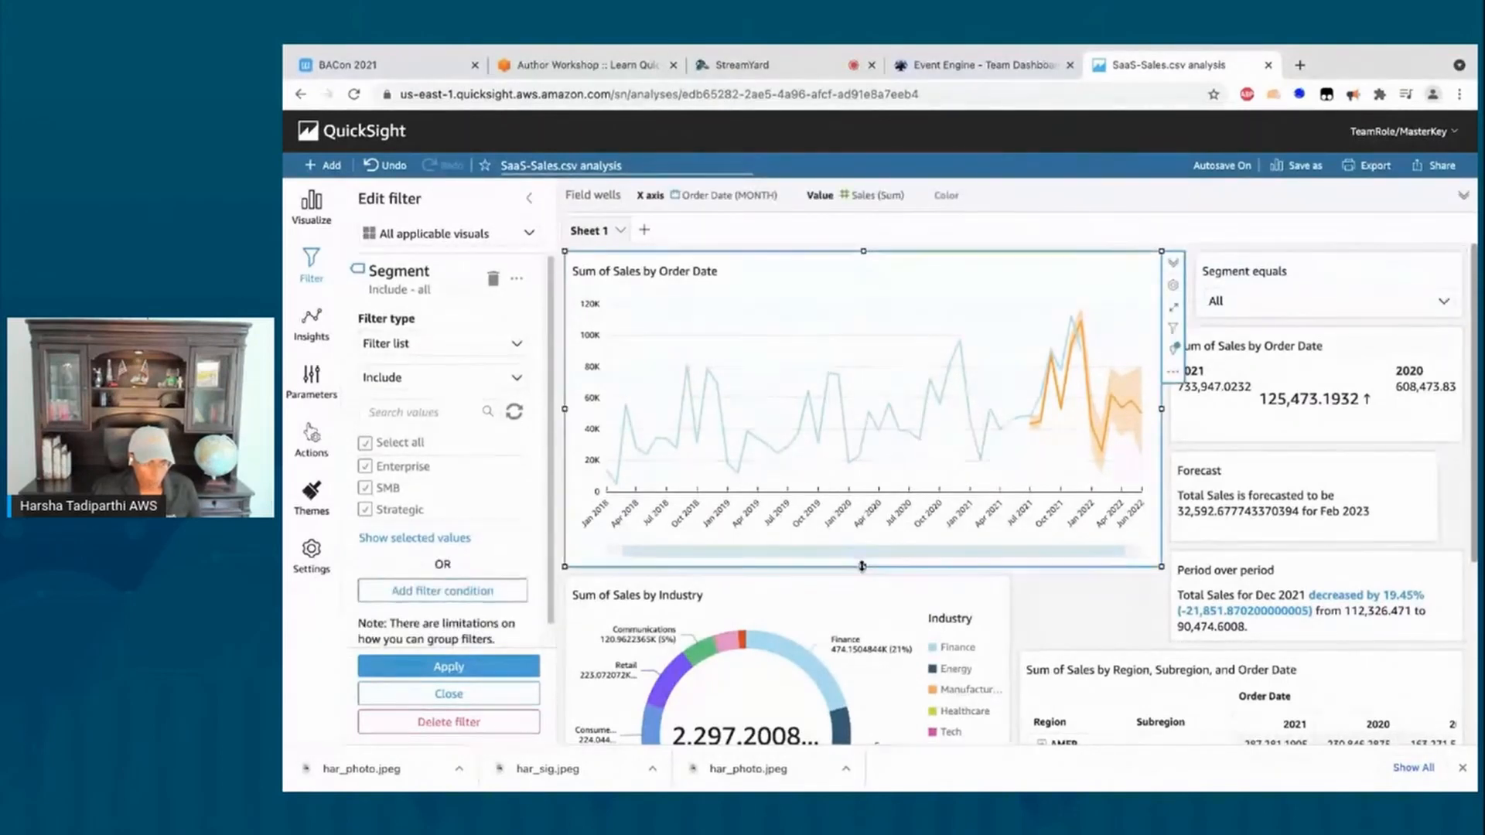
{"action": "left_click_drag", "start_coordinate": [863, 566], "coordinate": [871, 641]}
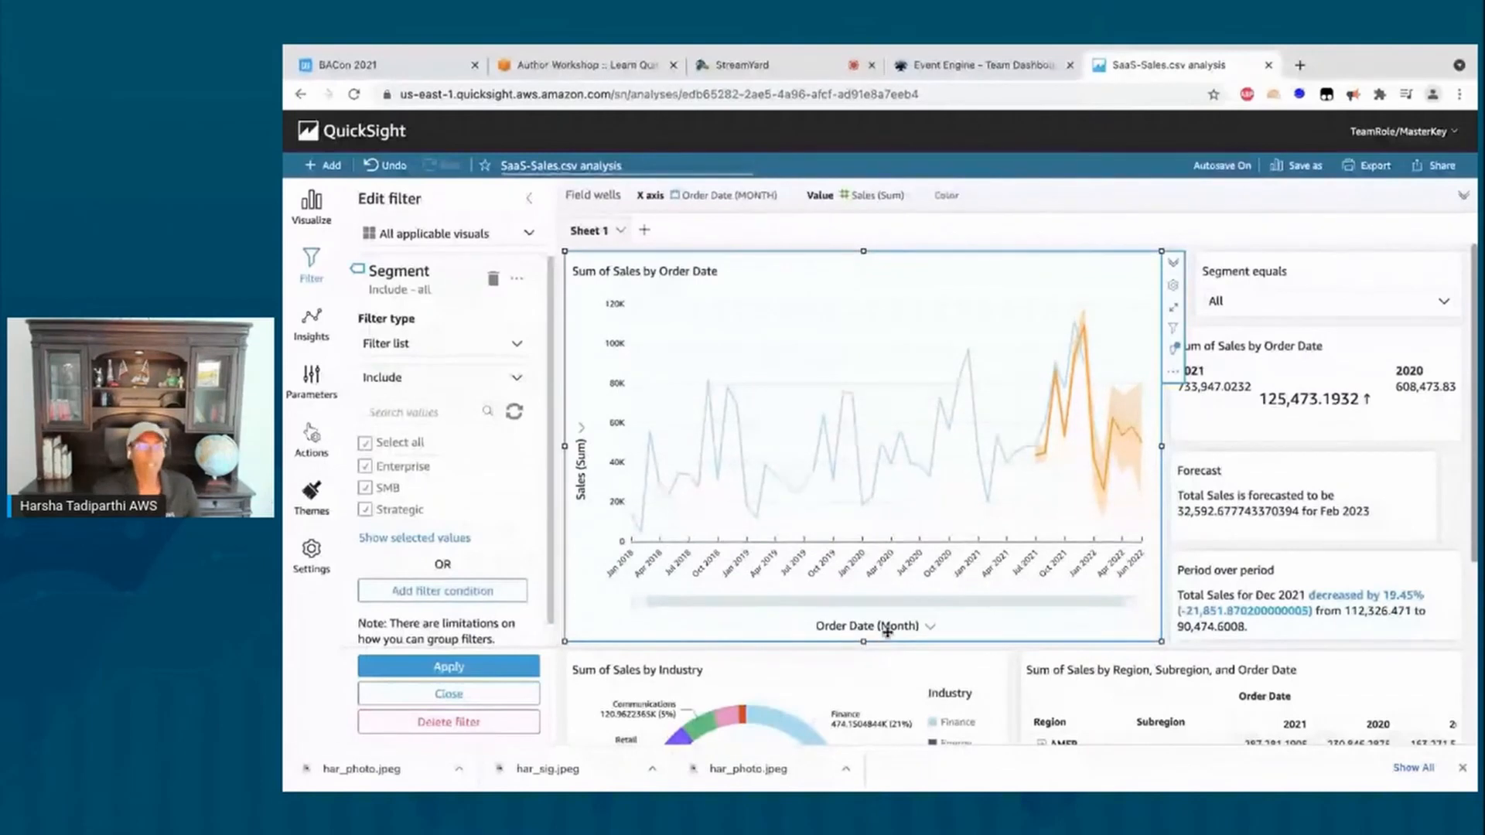
{"action": "left_click", "coordinate": [1230, 263]}
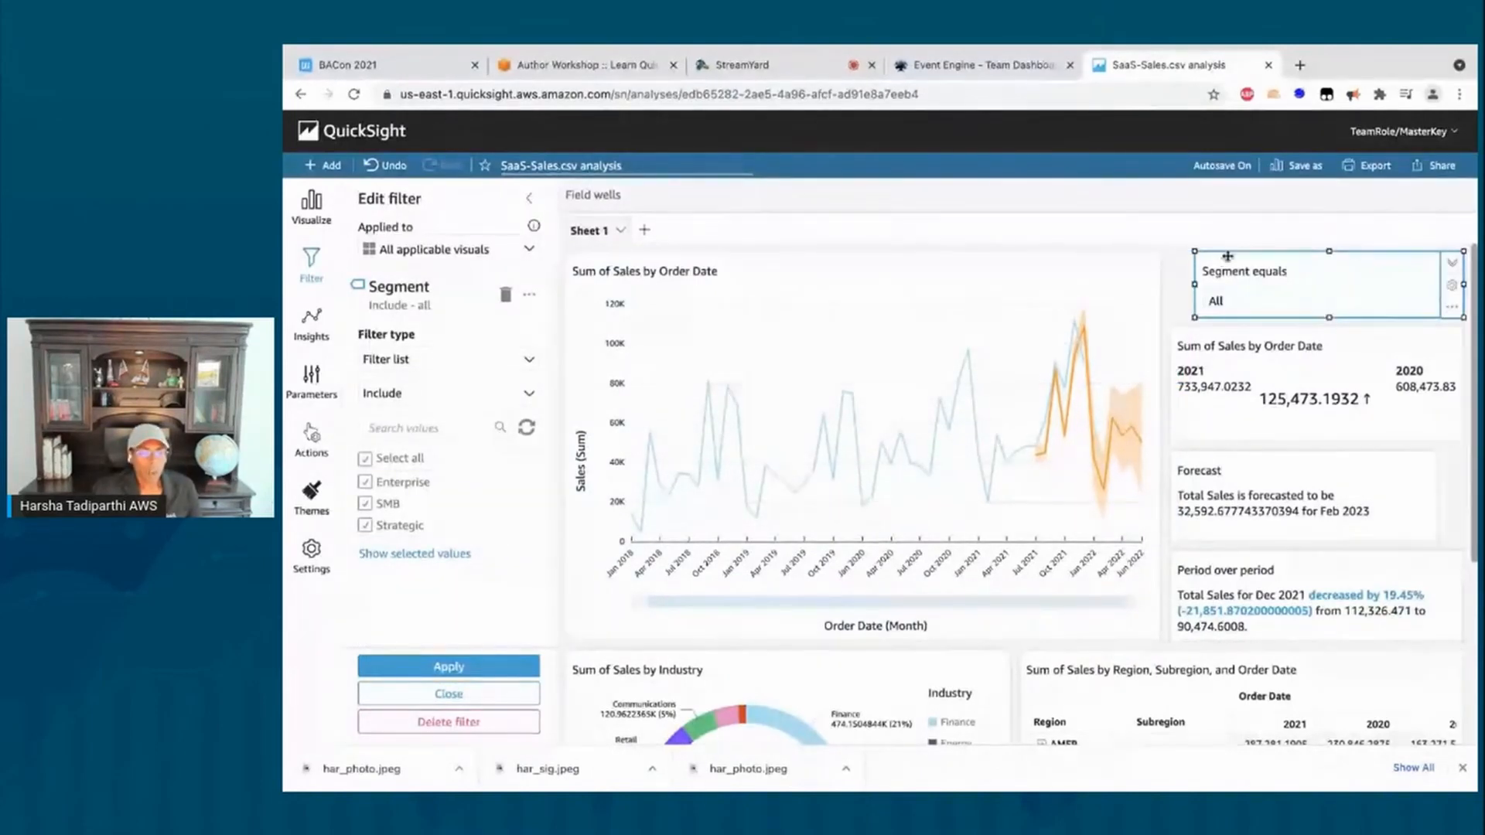
{"action": "left_click_drag", "start_coordinate": [1227, 256], "coordinate": [1203, 252]}
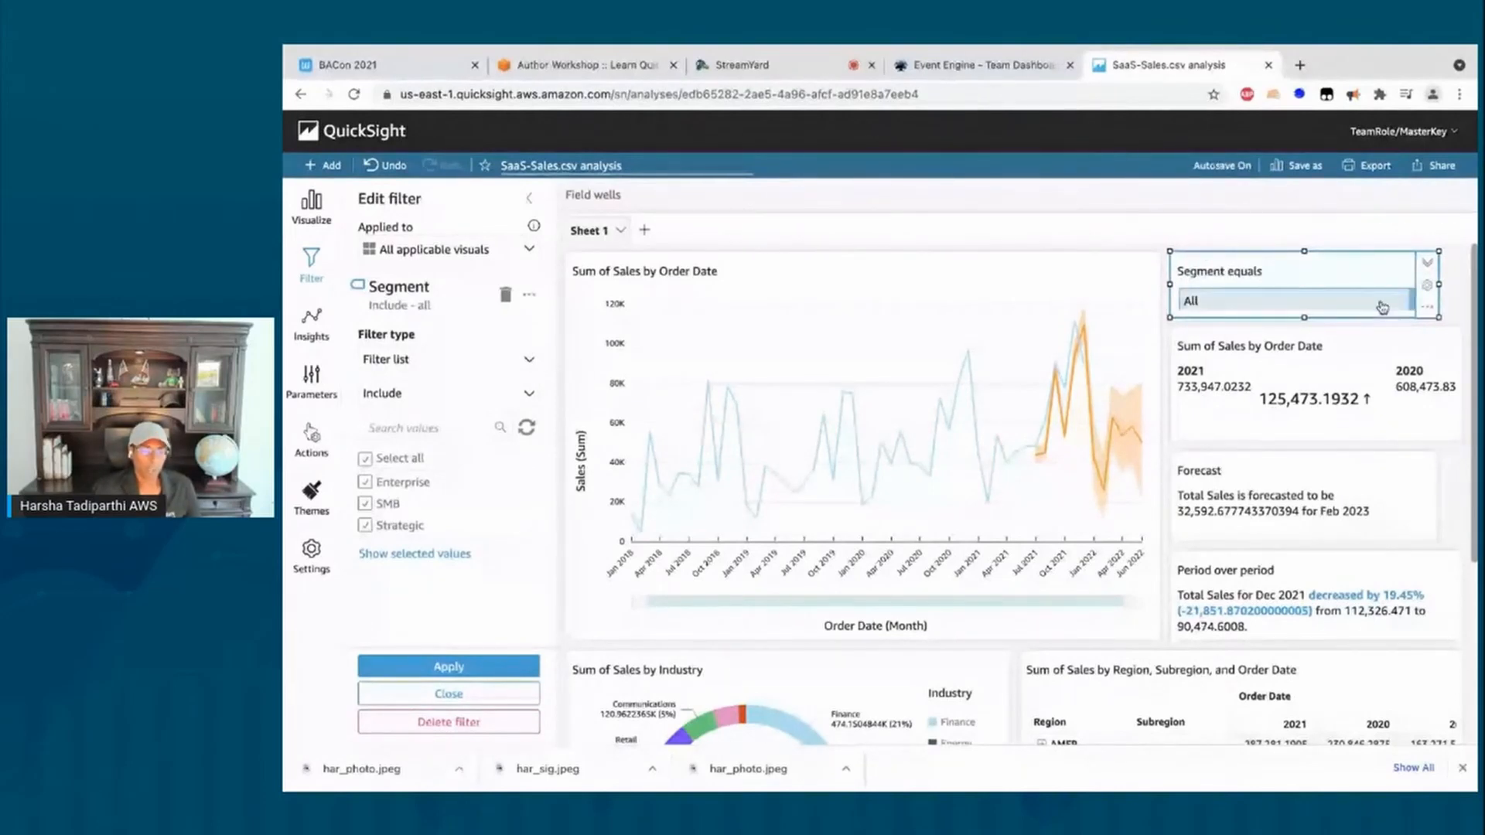
Step: Restrict the Segment equals control to only Enterprise and SMB
{"action": "left_click", "coordinate": [1382, 307]}
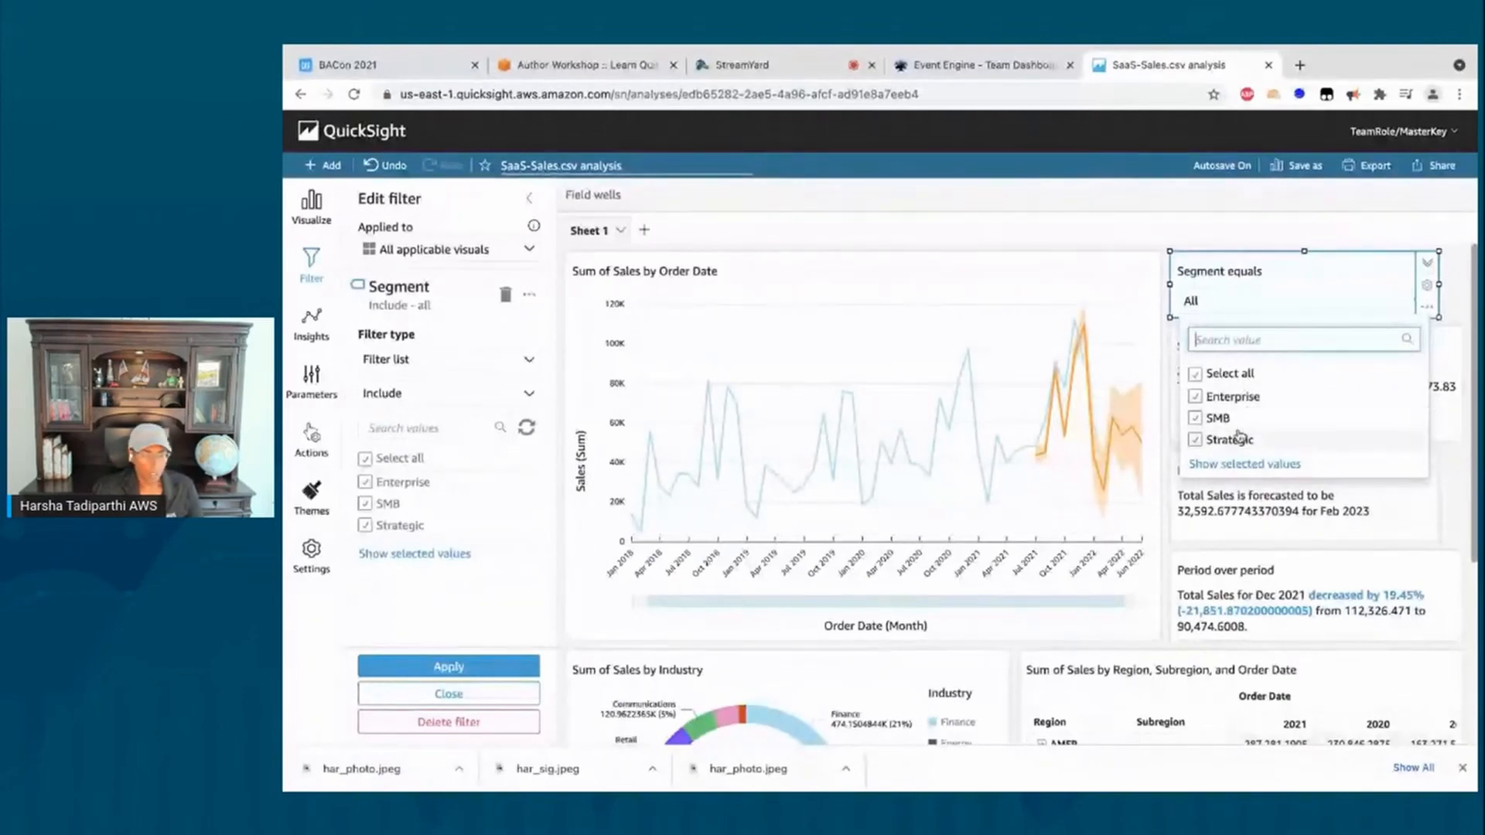
{"action": "left_click", "coordinate": [1218, 374]}
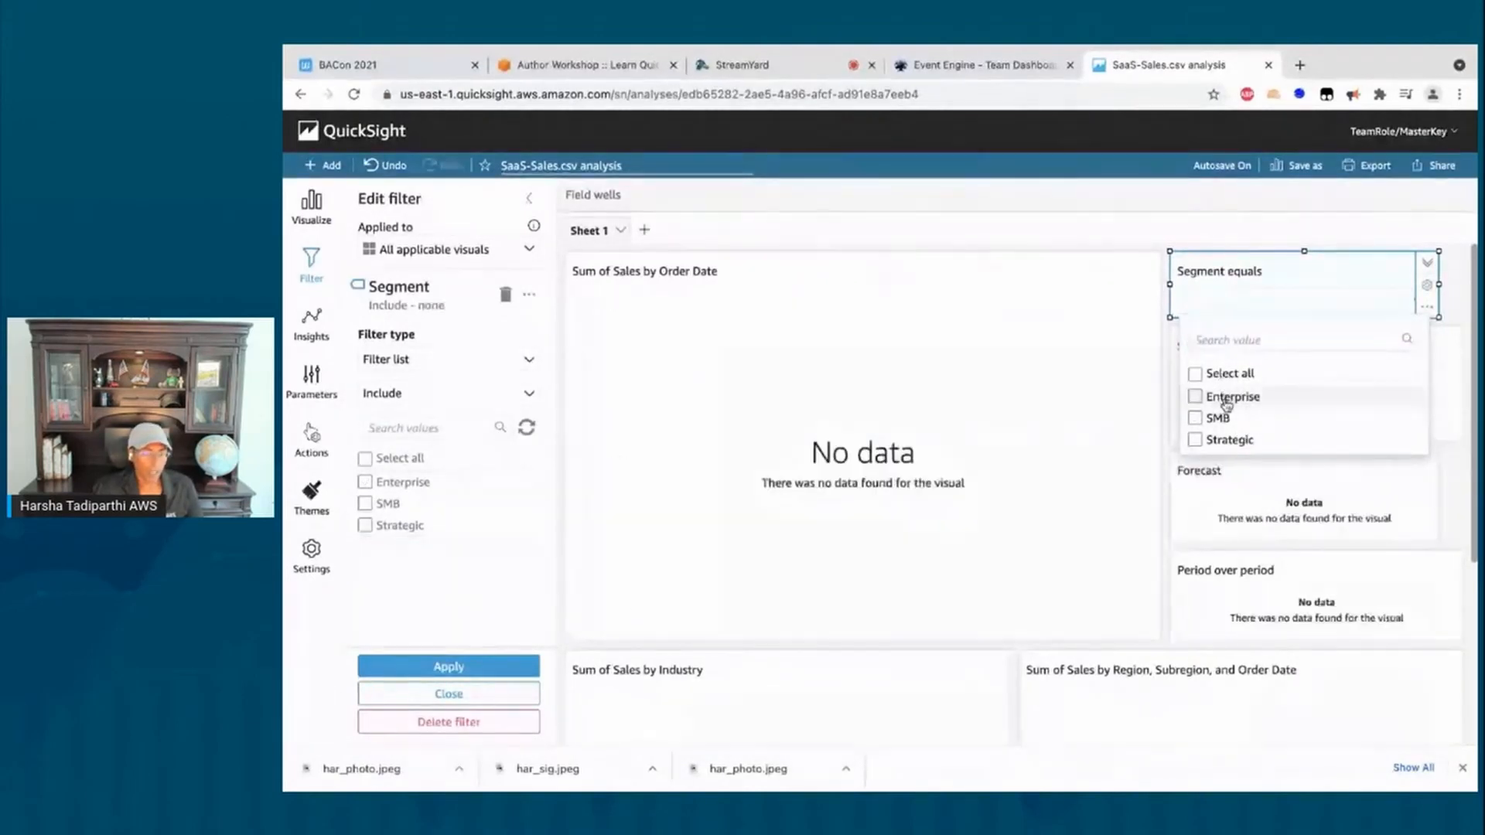
{"action": "left_click", "coordinate": [1225, 406]}
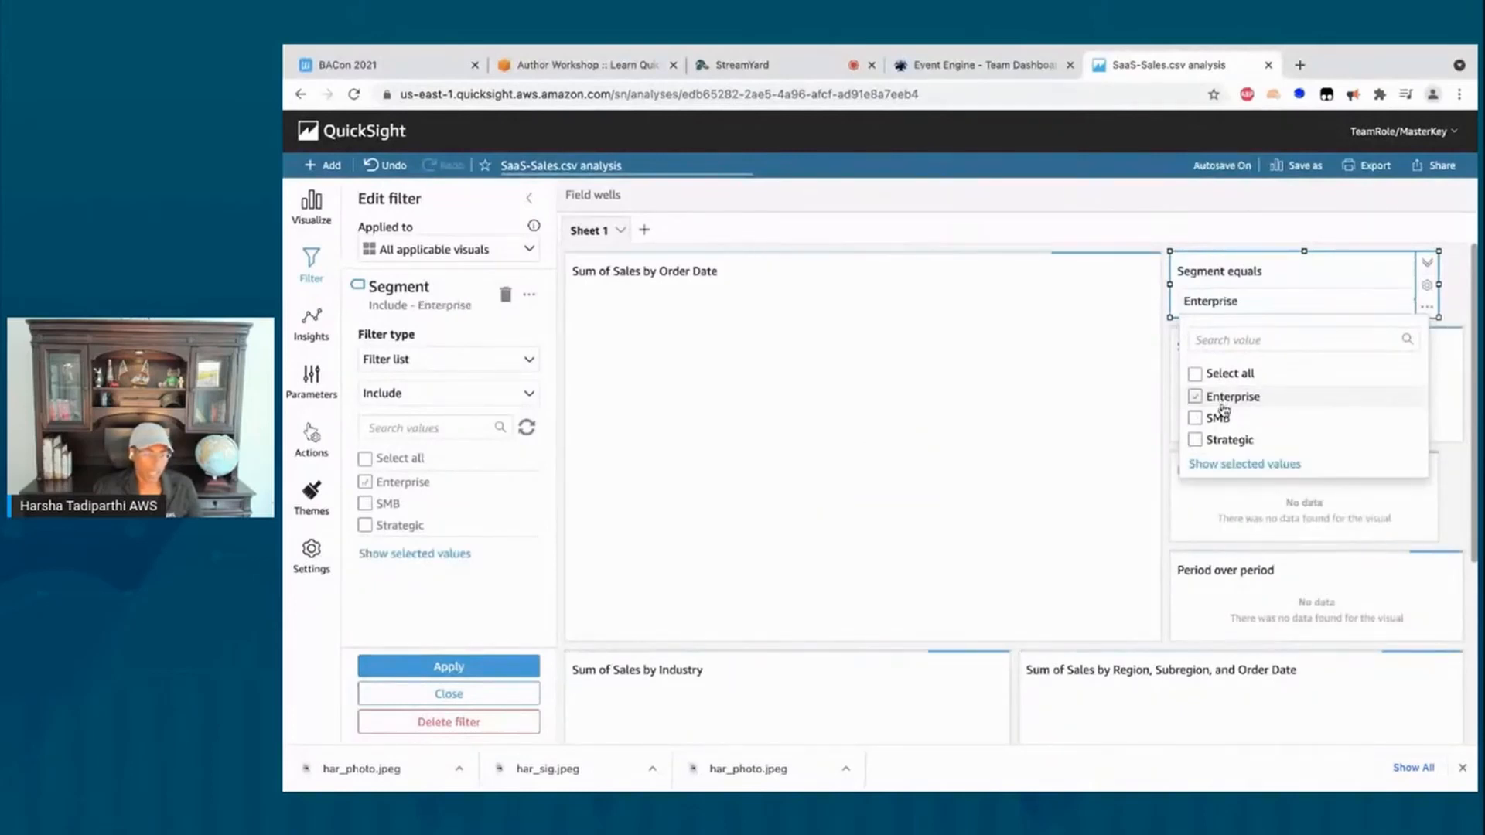
{"action": "scroll", "coordinate": [1004, 710], "scroll_direction": "down", "scroll_amount": 2}
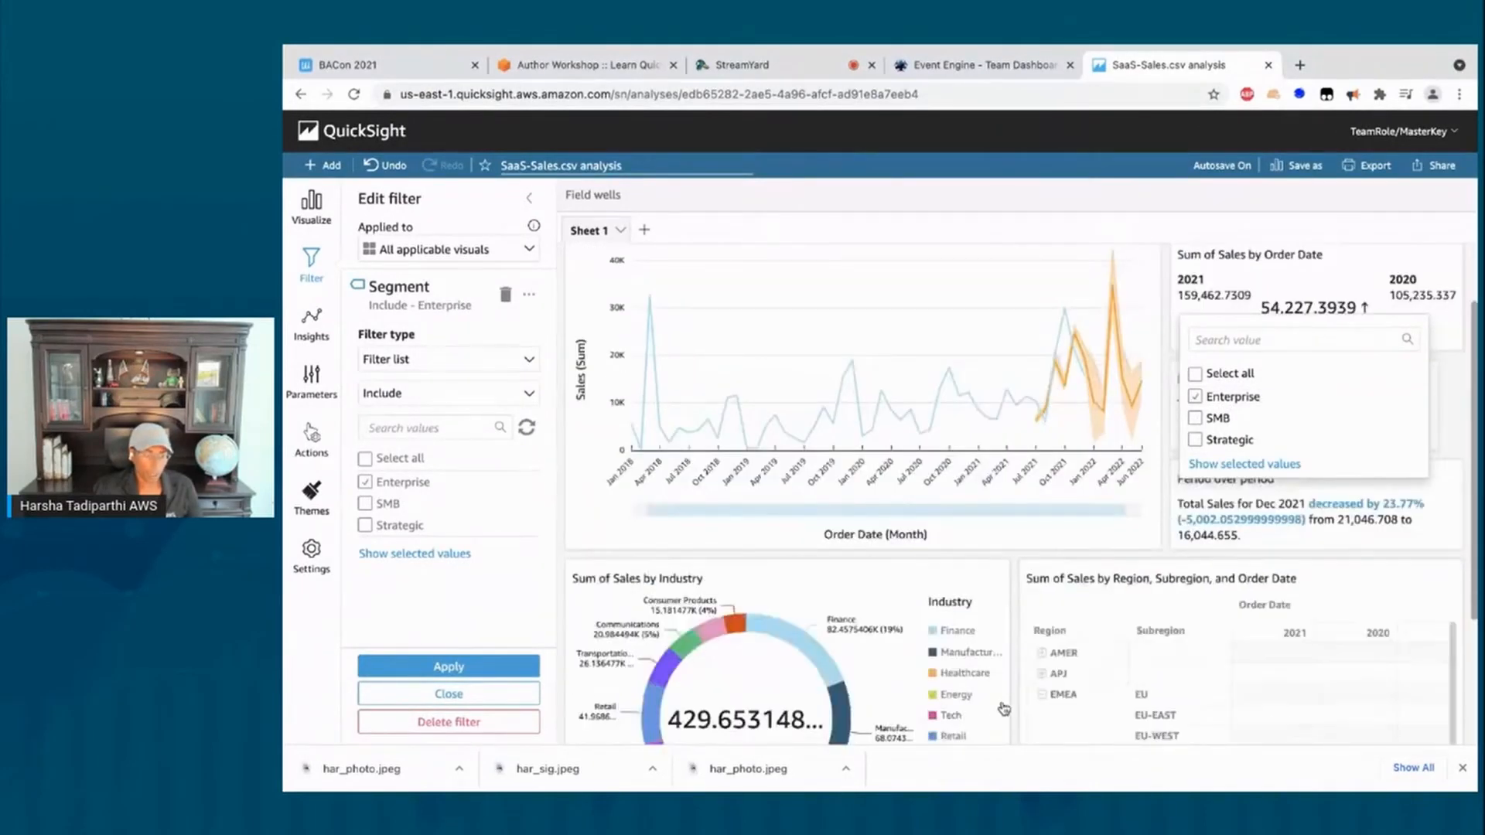
{"action": "scroll", "coordinate": [1003, 709], "scroll_direction": "down", "scroll_amount": 3}
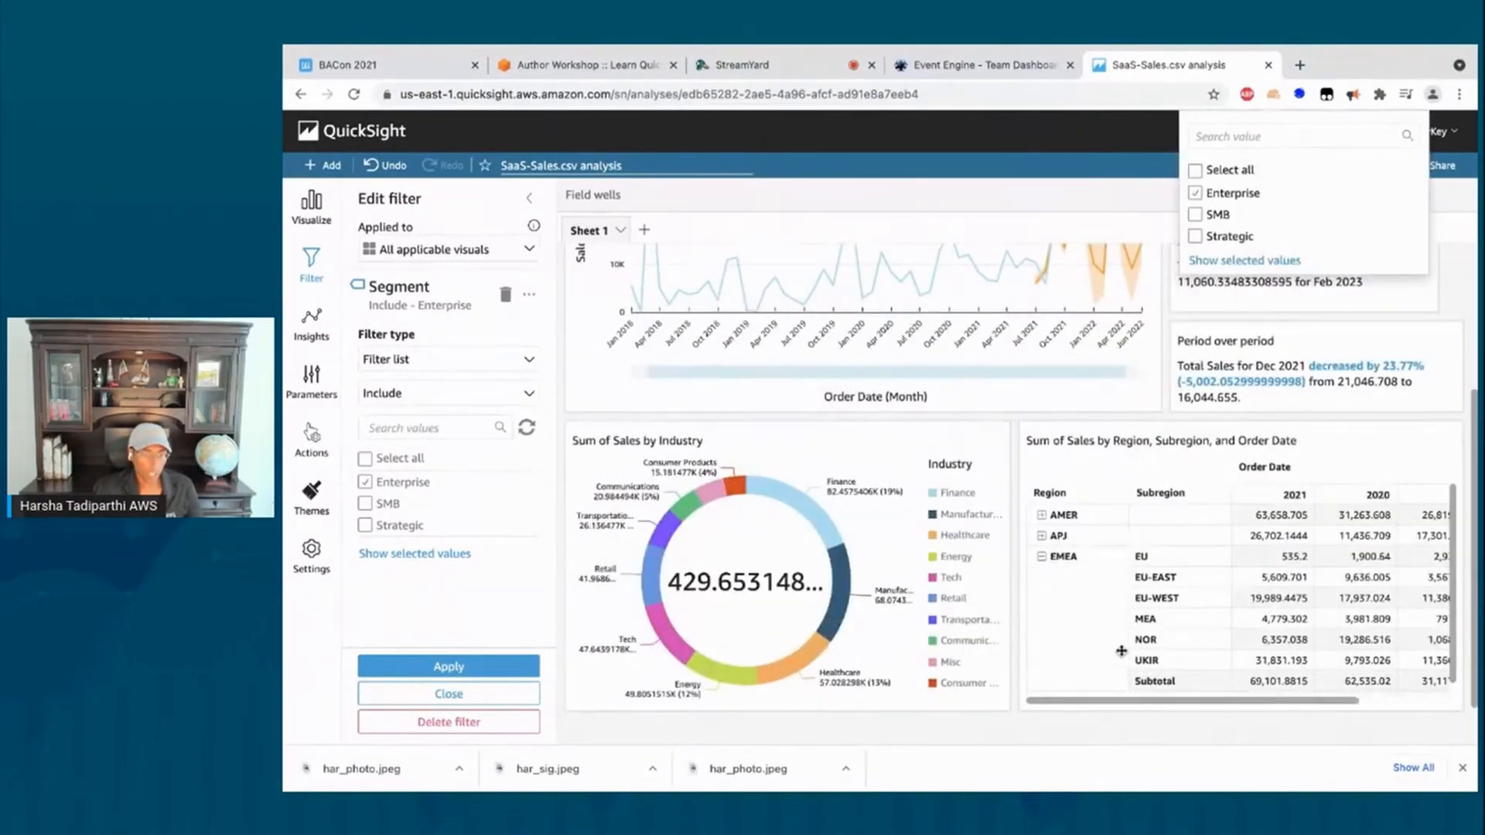
{"action": "scroll", "coordinate": [1121, 651], "scroll_direction": "up", "scroll_amount": 1}
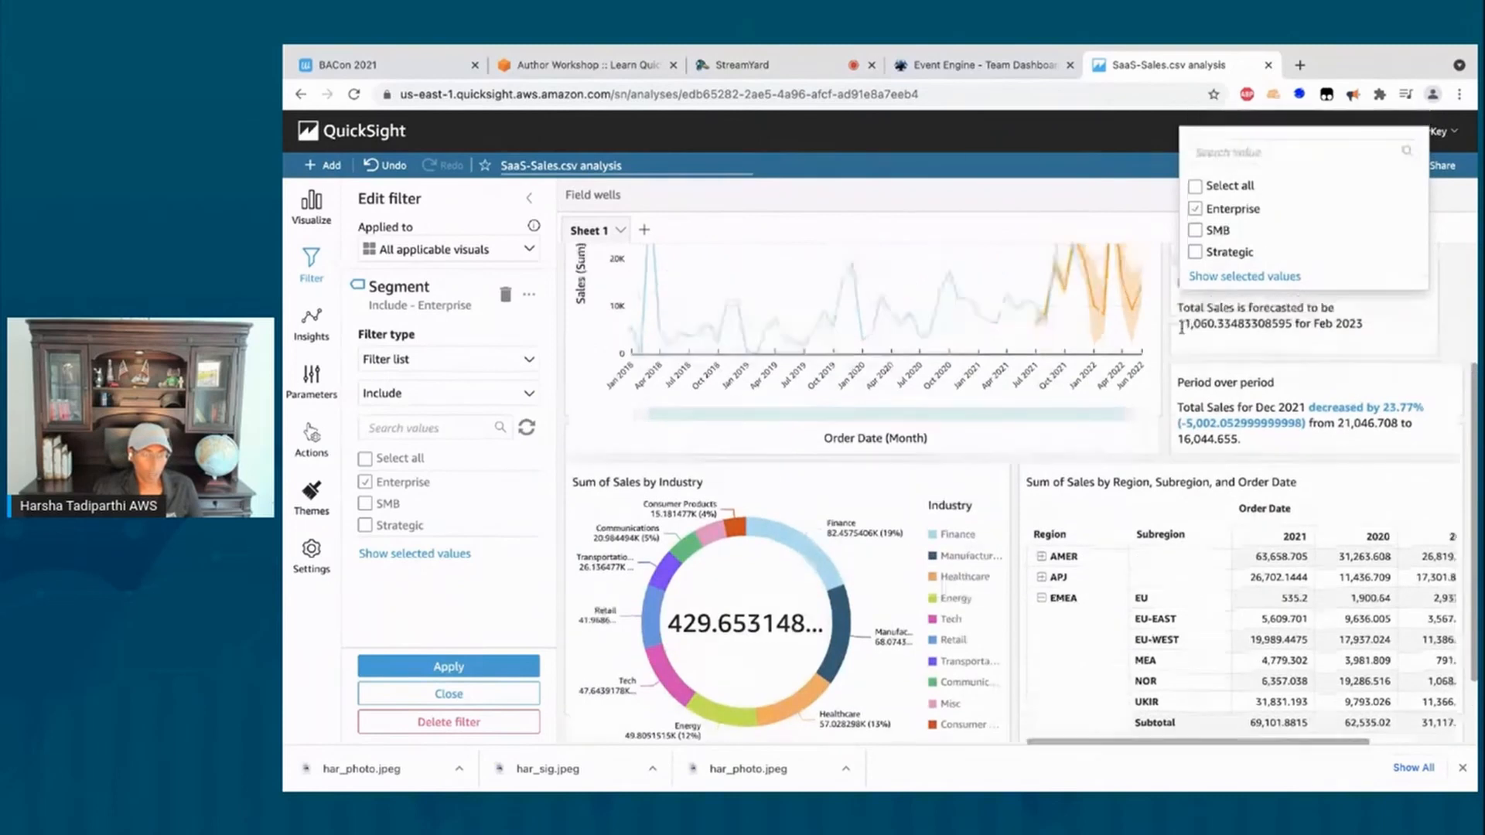
{"action": "left_click", "coordinate": [1196, 230]}
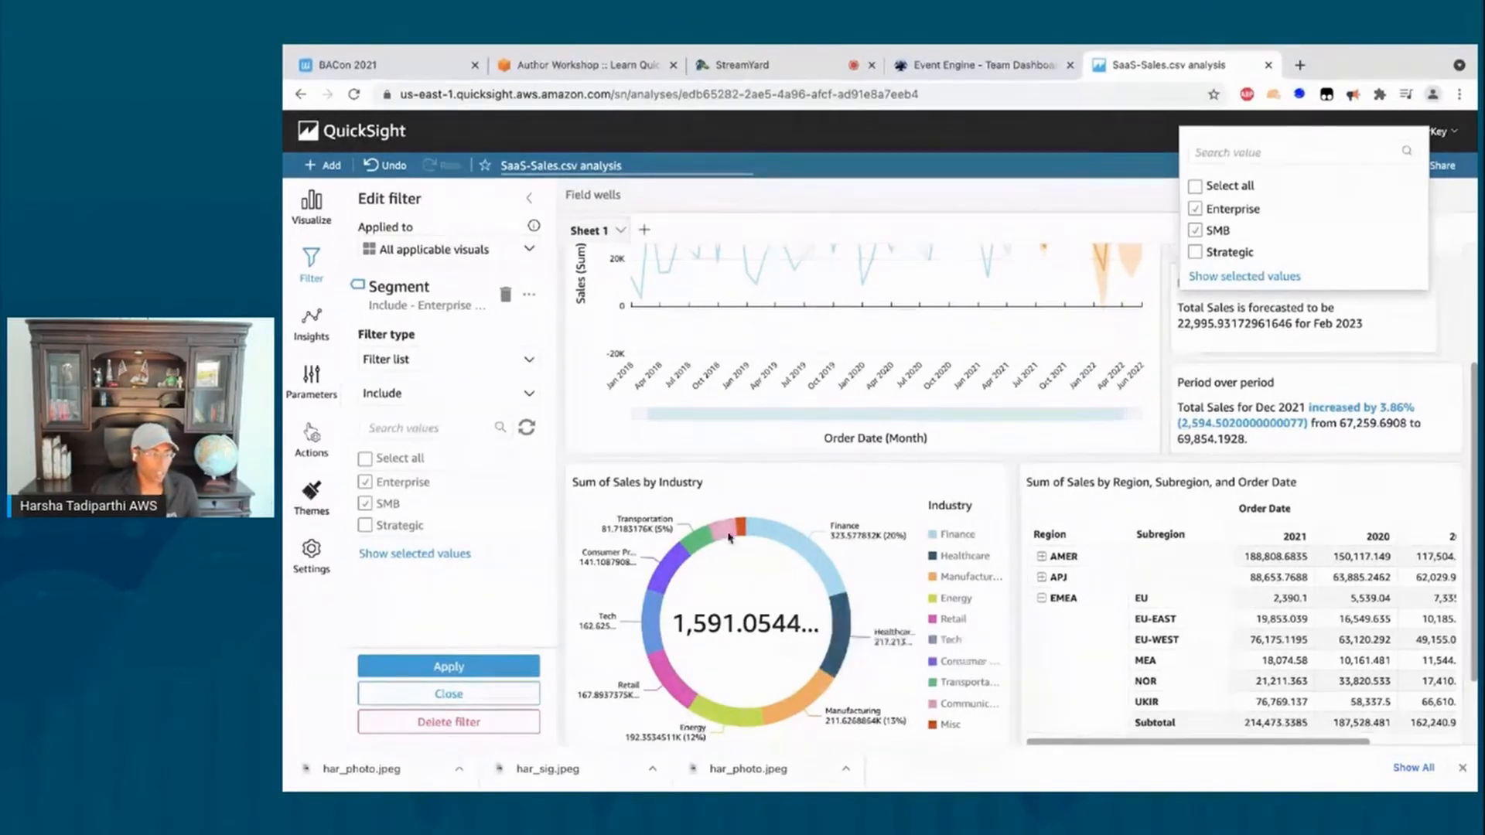
{"action": "mouse_move", "coordinate": [696, 540]}
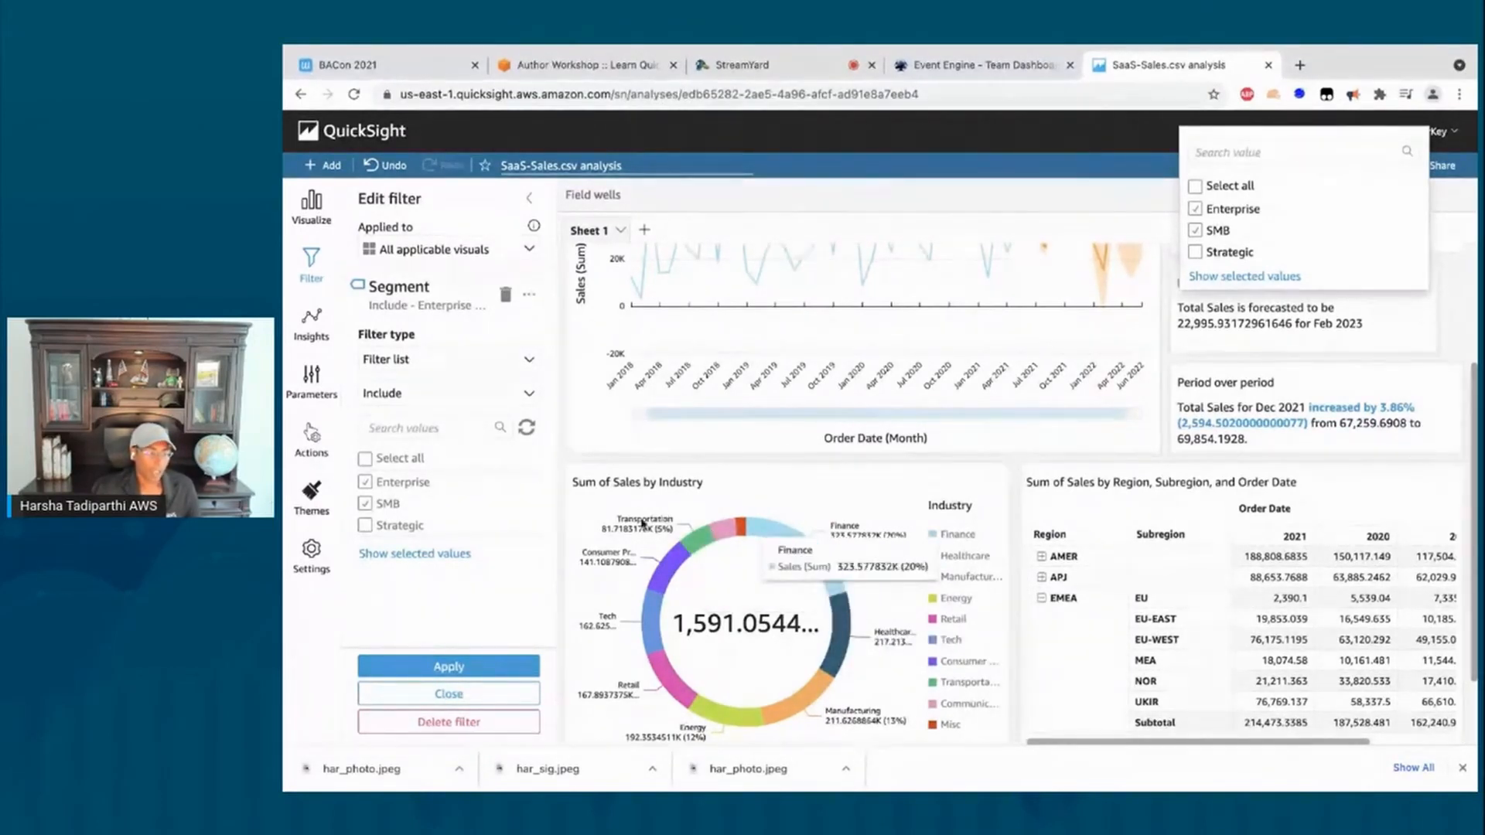
{"action": "left_click", "coordinate": [664, 536]}
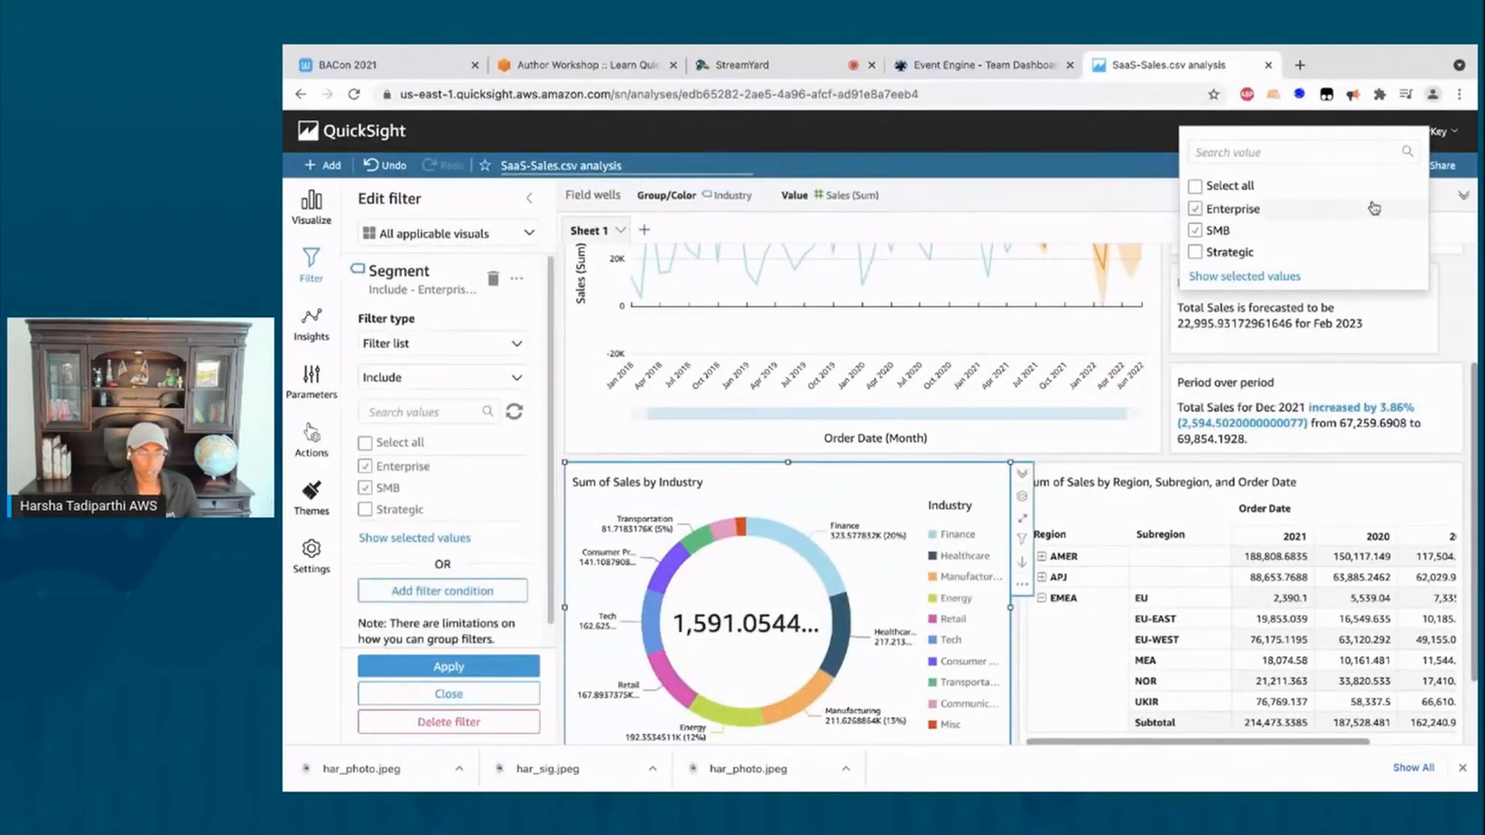
{"action": "left_click", "coordinate": [1149, 156]}
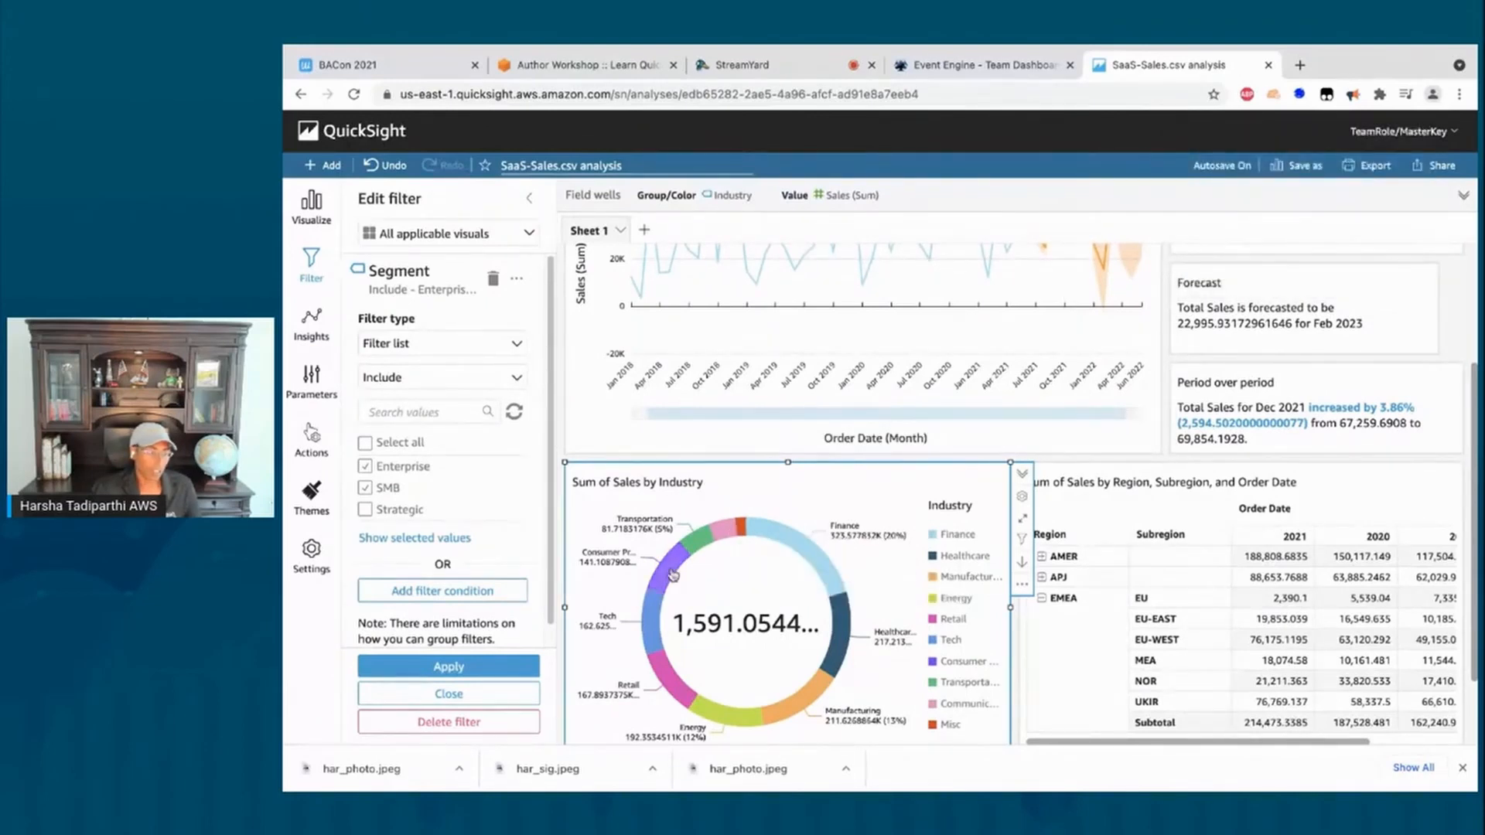
{"action": "mouse_move", "coordinate": [675, 555]}
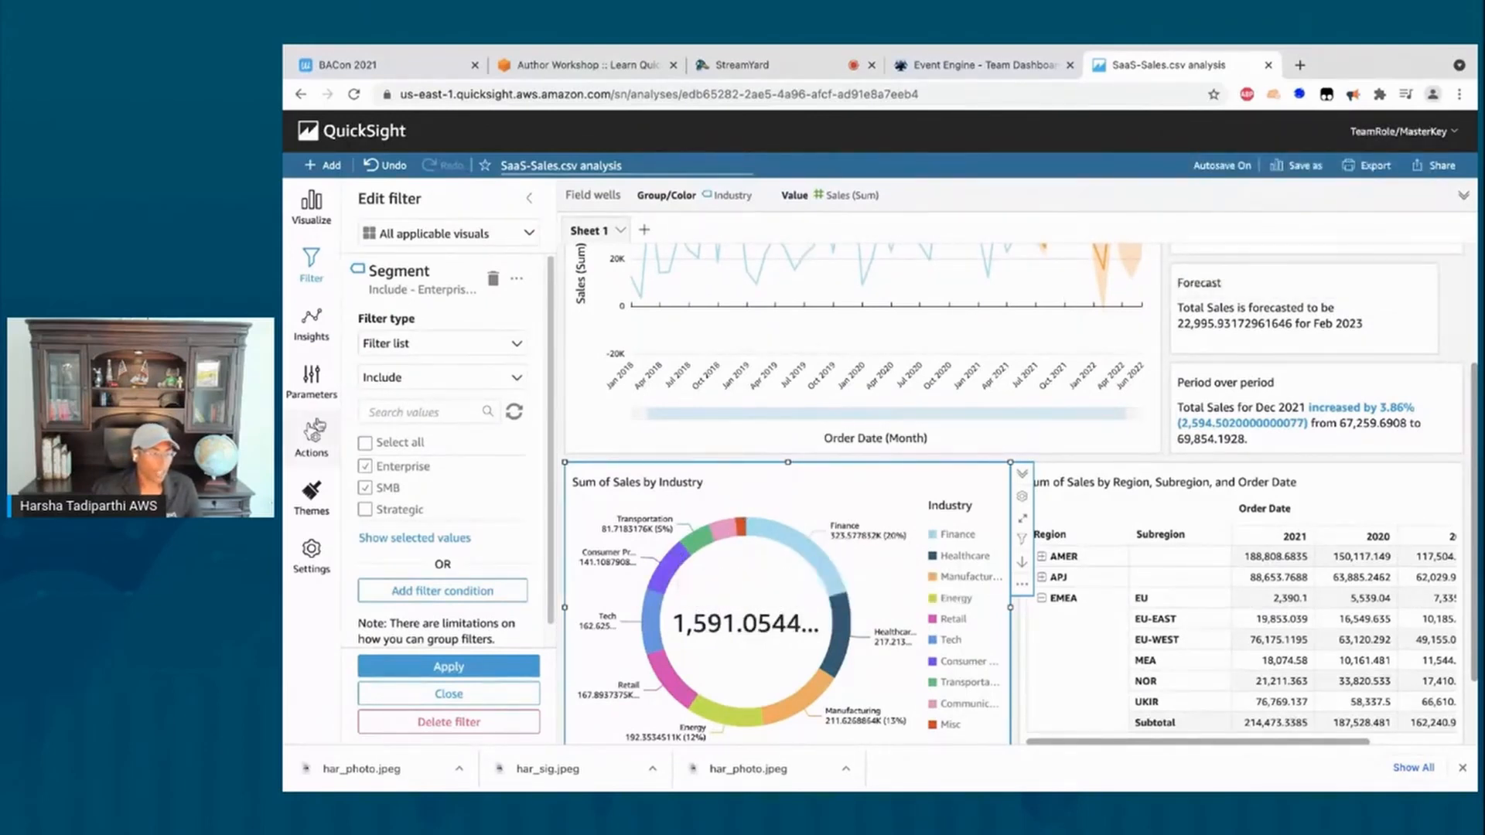
Step: Give the donut a Filter same-sheet visuals action and test it on Finance, Manufacturing and Tech
{"action": "left_click", "coordinate": [310, 446]}
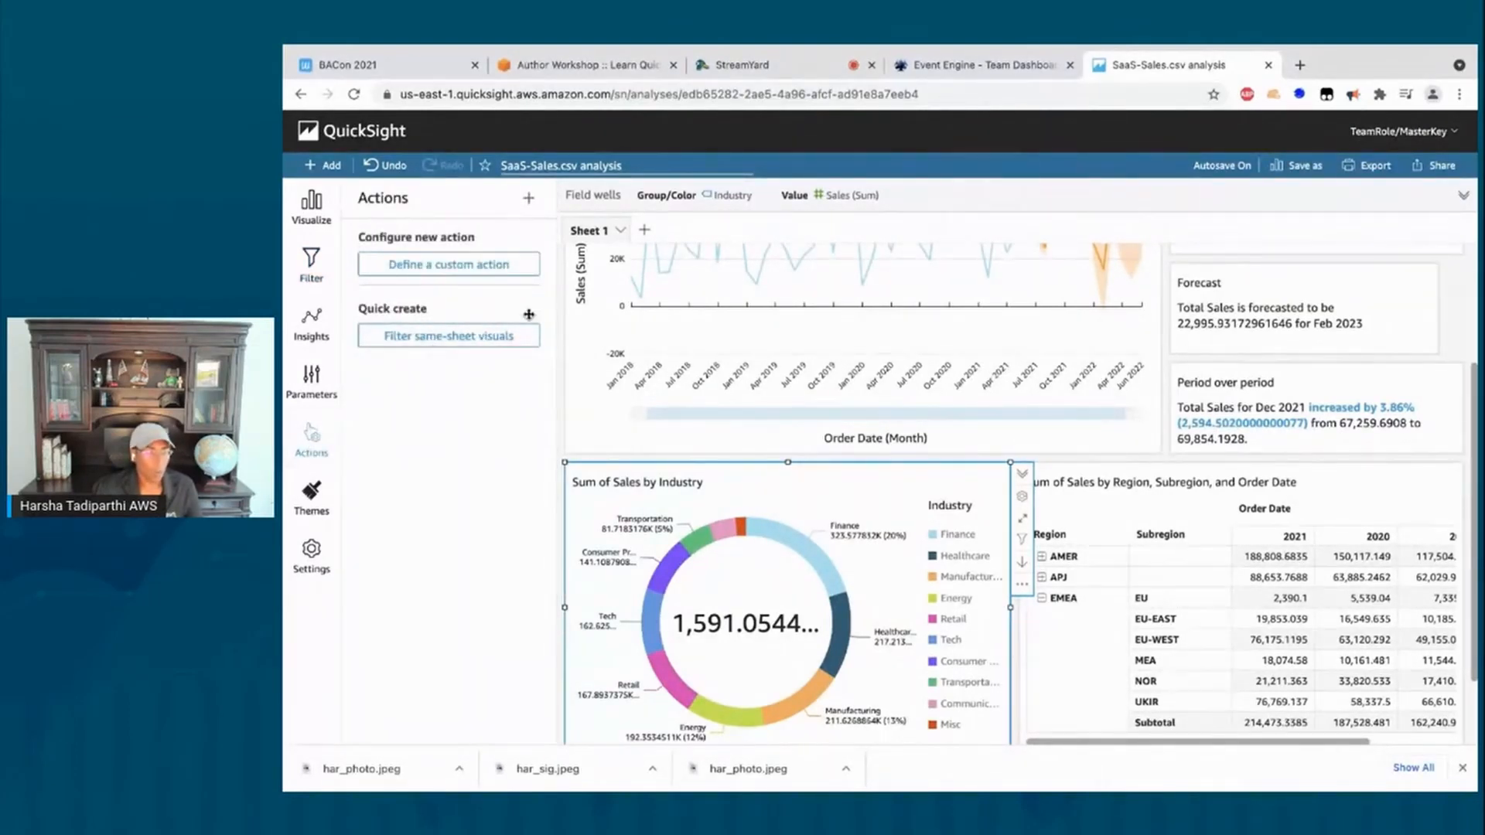
{"action": "left_click", "coordinate": [421, 346]}
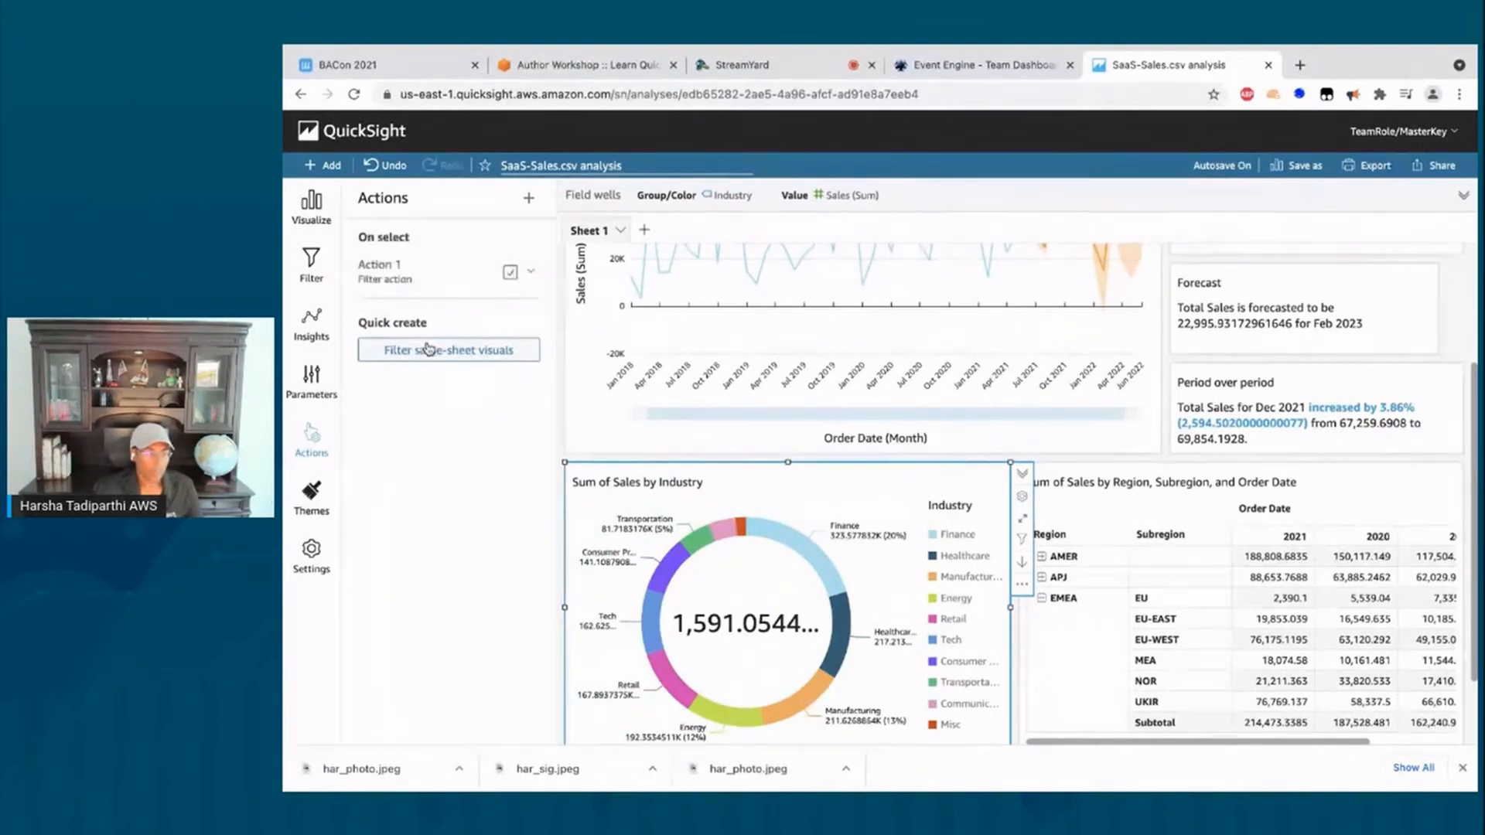
{"action": "mouse_move", "coordinate": [795, 547]}
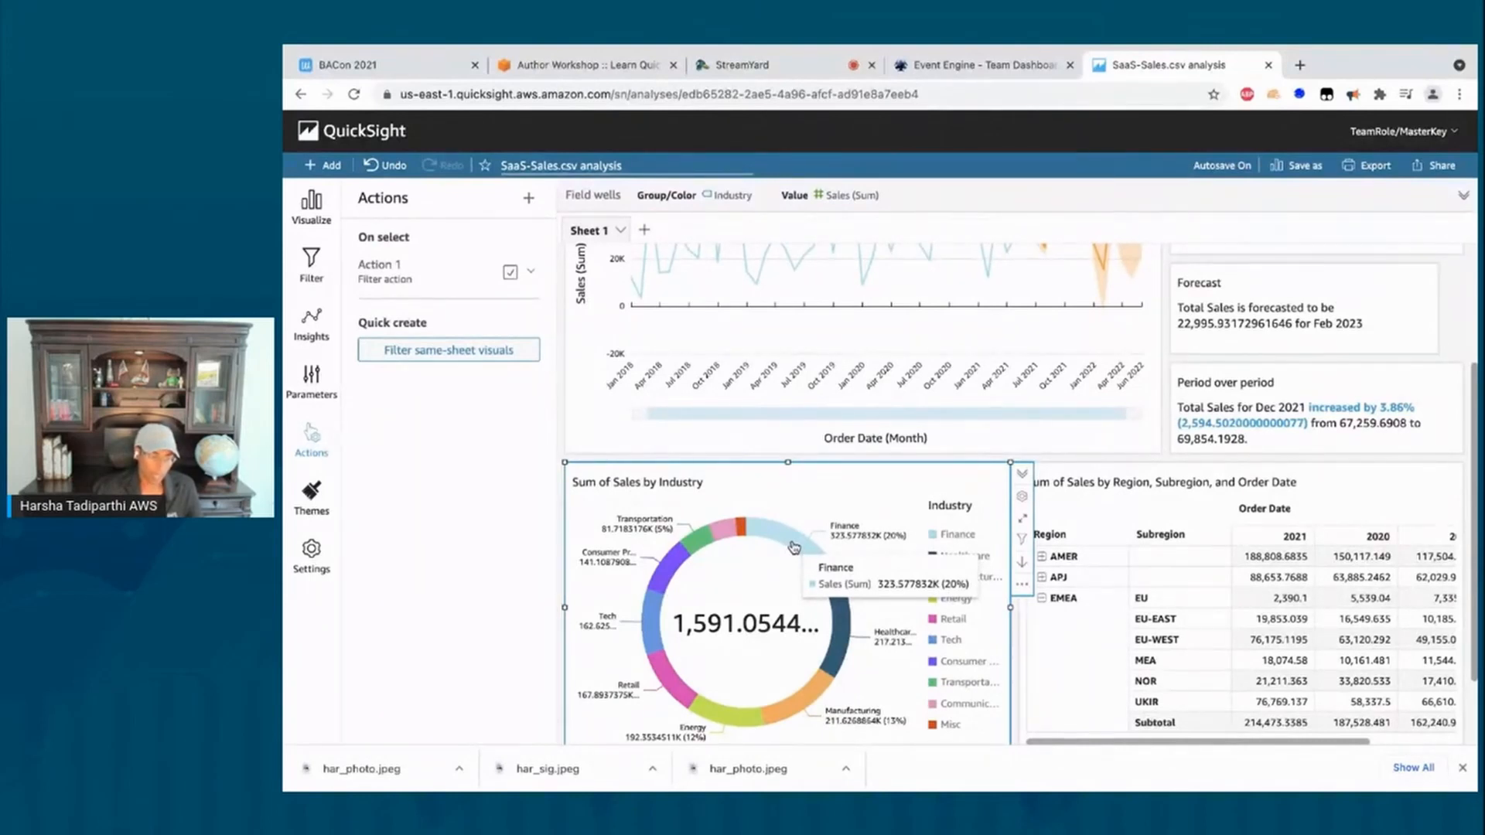
{"action": "left_click", "coordinate": [795, 548]}
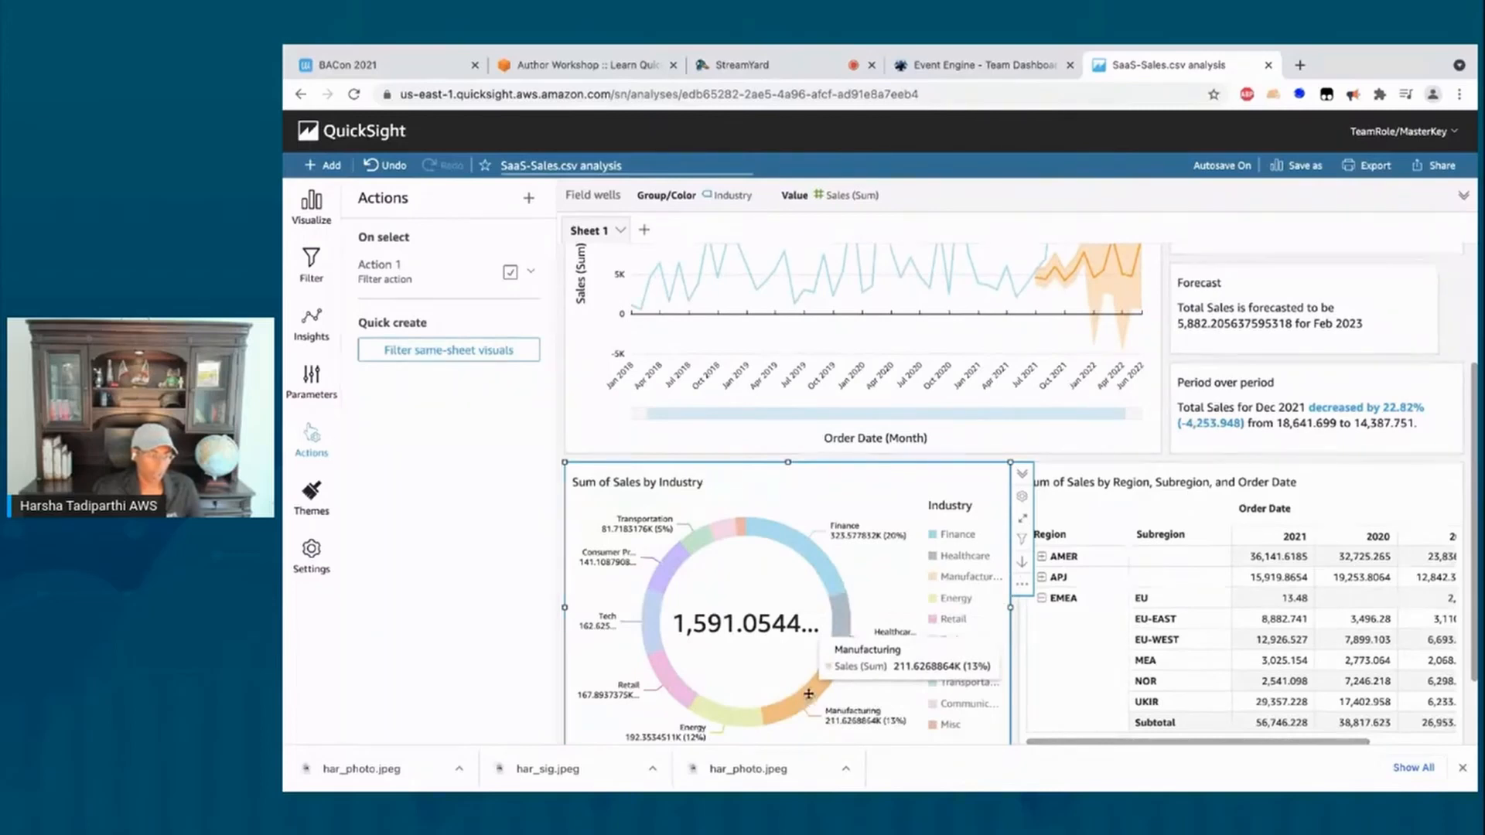
{"action": "left_click", "coordinate": [808, 694]}
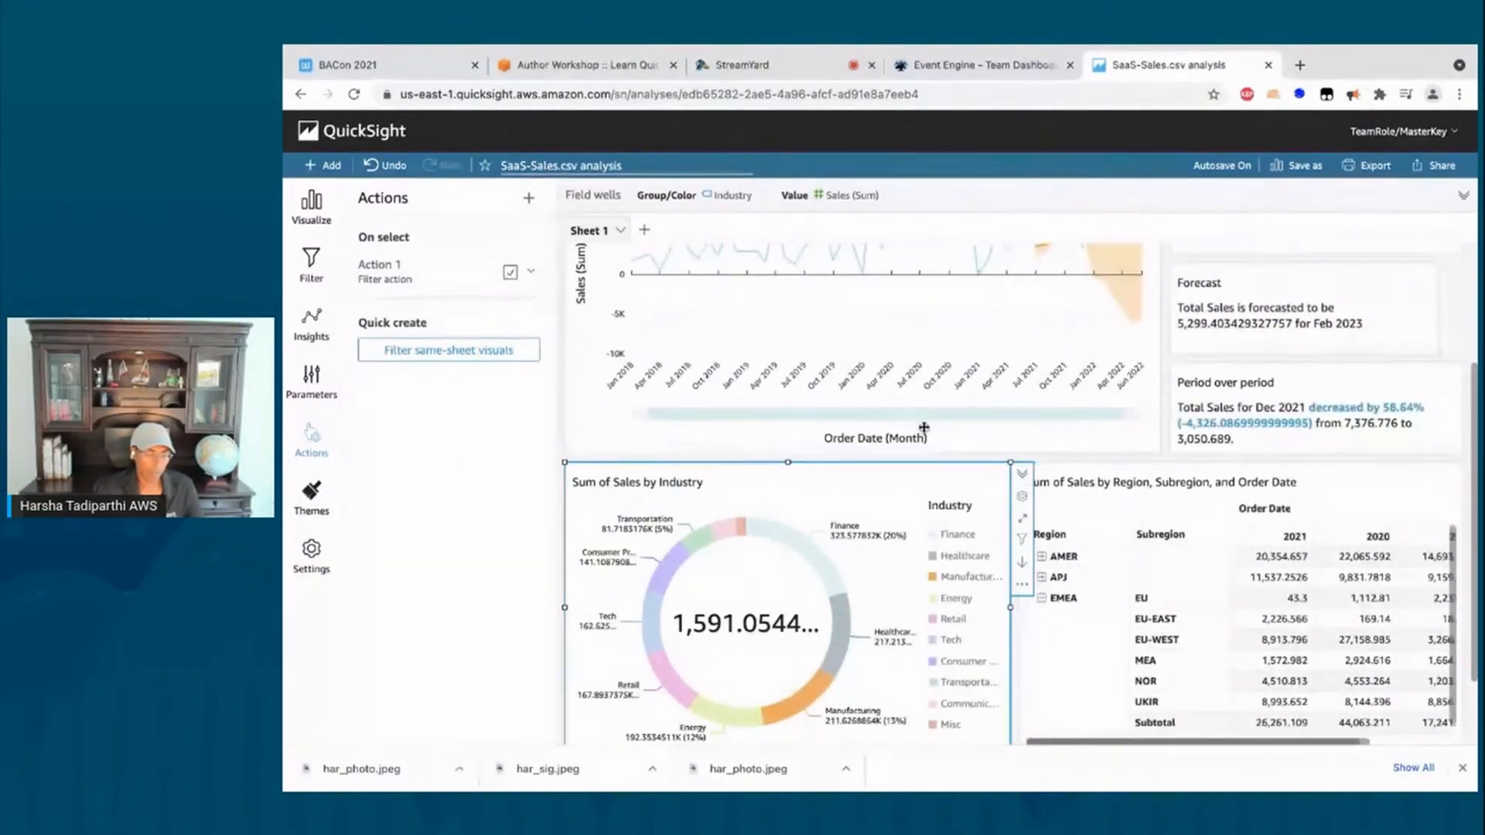
{"action": "left_click", "coordinate": [650, 639]}
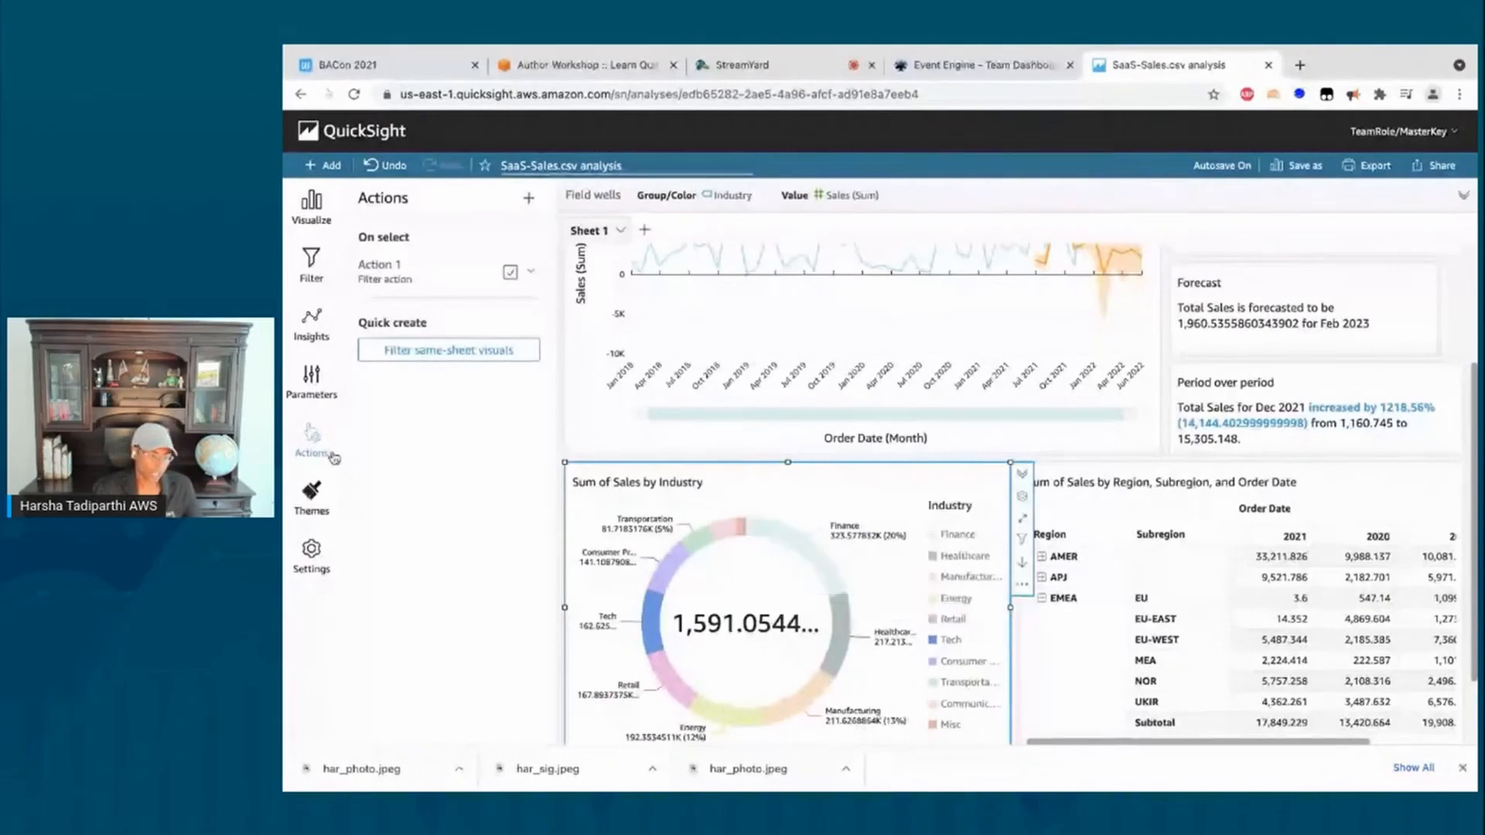
Step: Drill the donut from the Finance slice down to Customer, then back up to Industry
{"action": "left_click", "coordinate": [814, 560]}
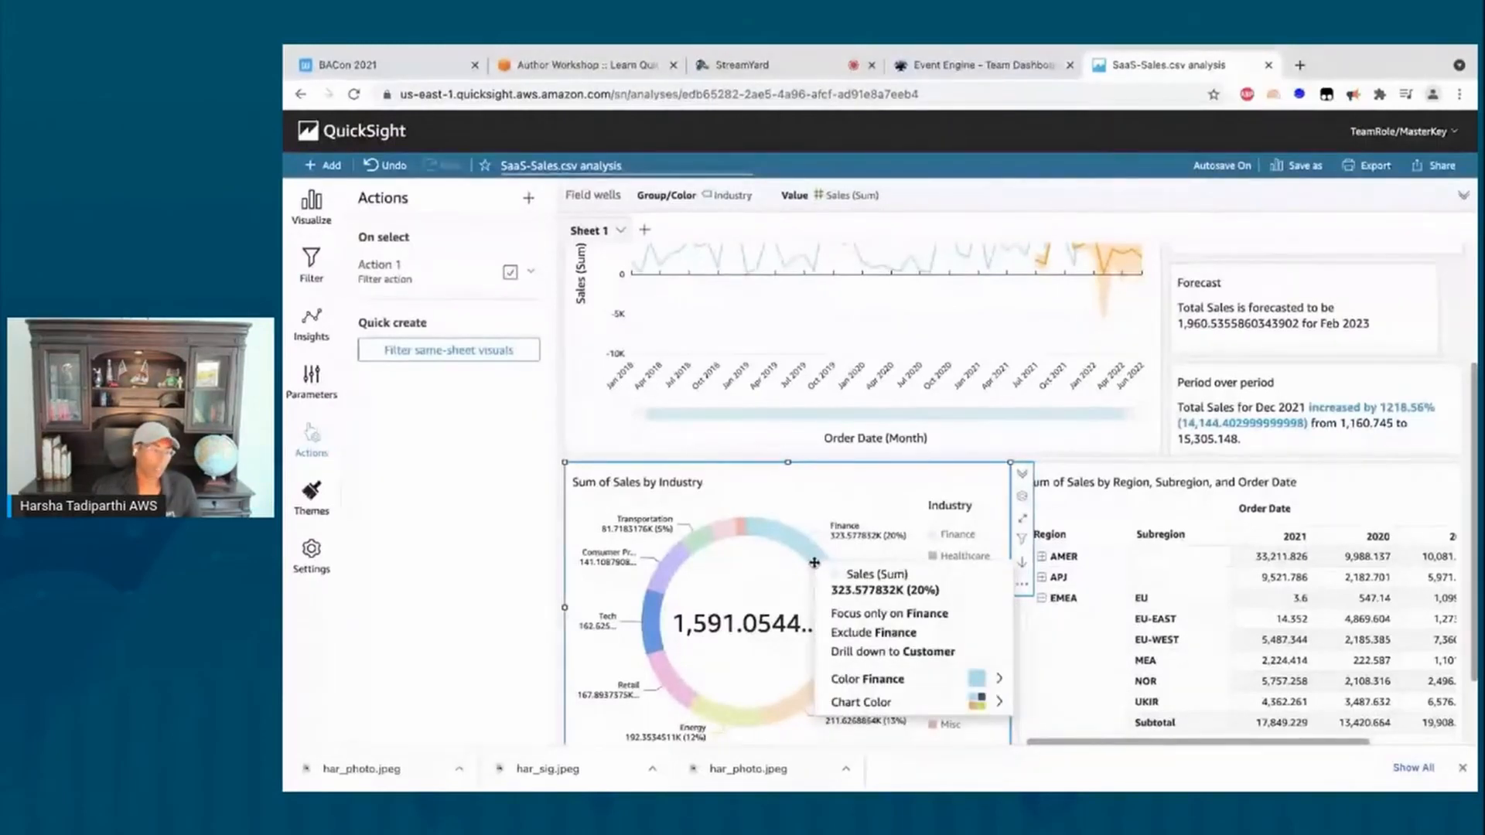
{"action": "left_click", "coordinate": [876, 654]}
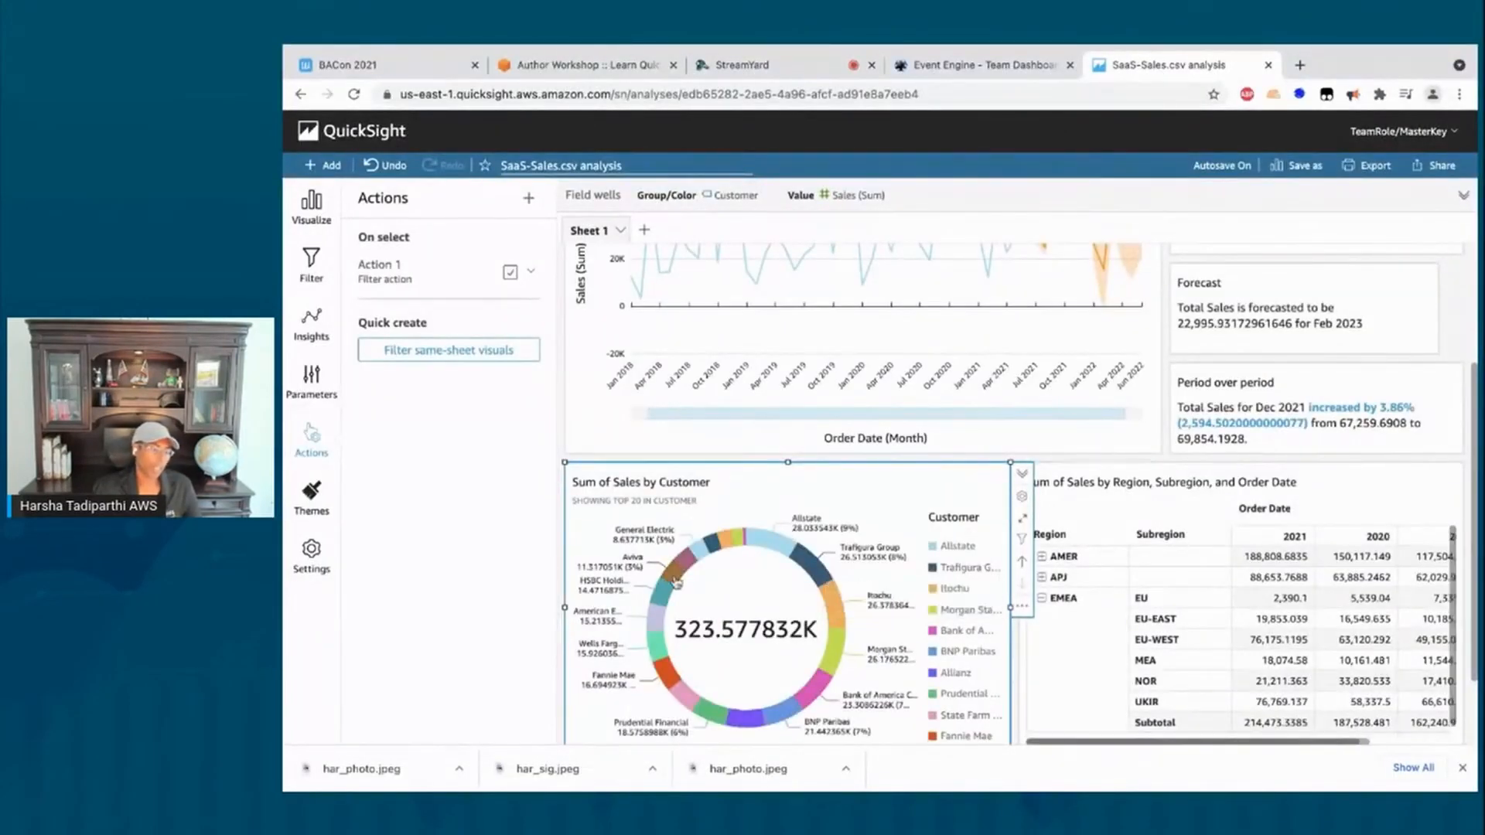
{"action": "left_click", "coordinate": [1023, 565]}
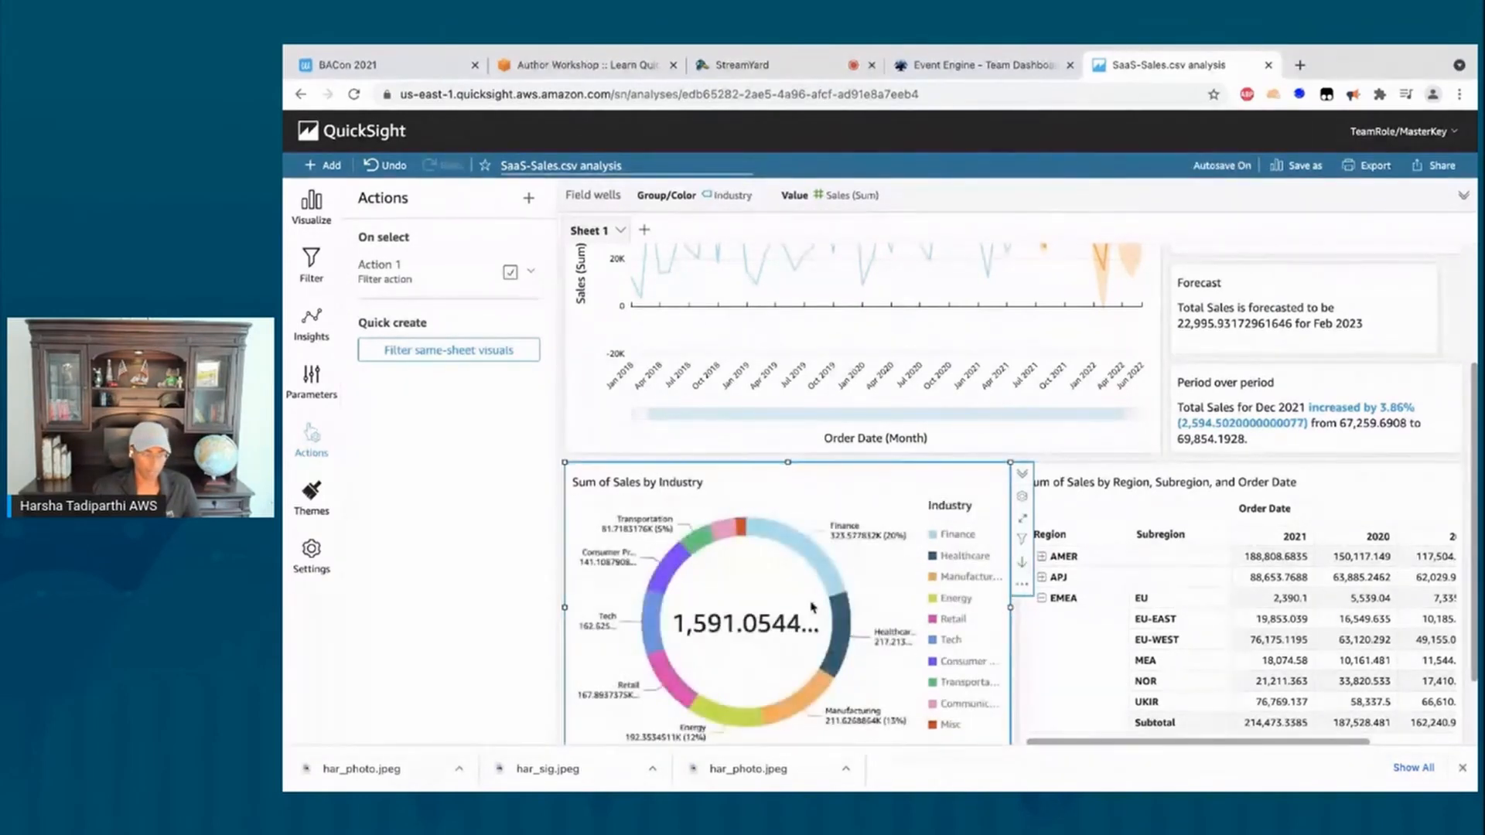
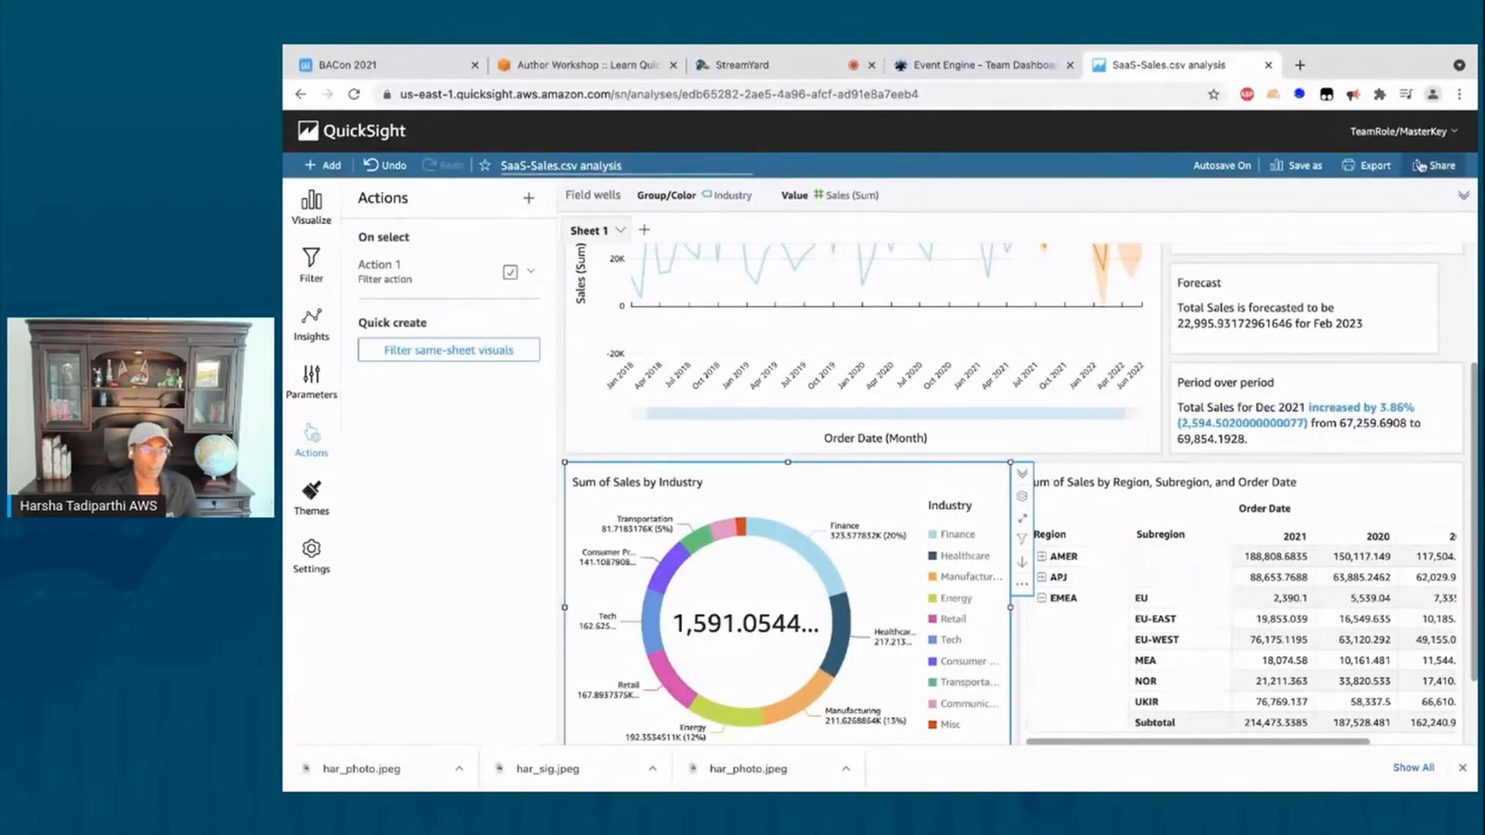
Step: Publish the analysis from the Share menu as a new dashboard called 'Sales Overview'
{"action": "left_click", "coordinate": [1421, 167]}
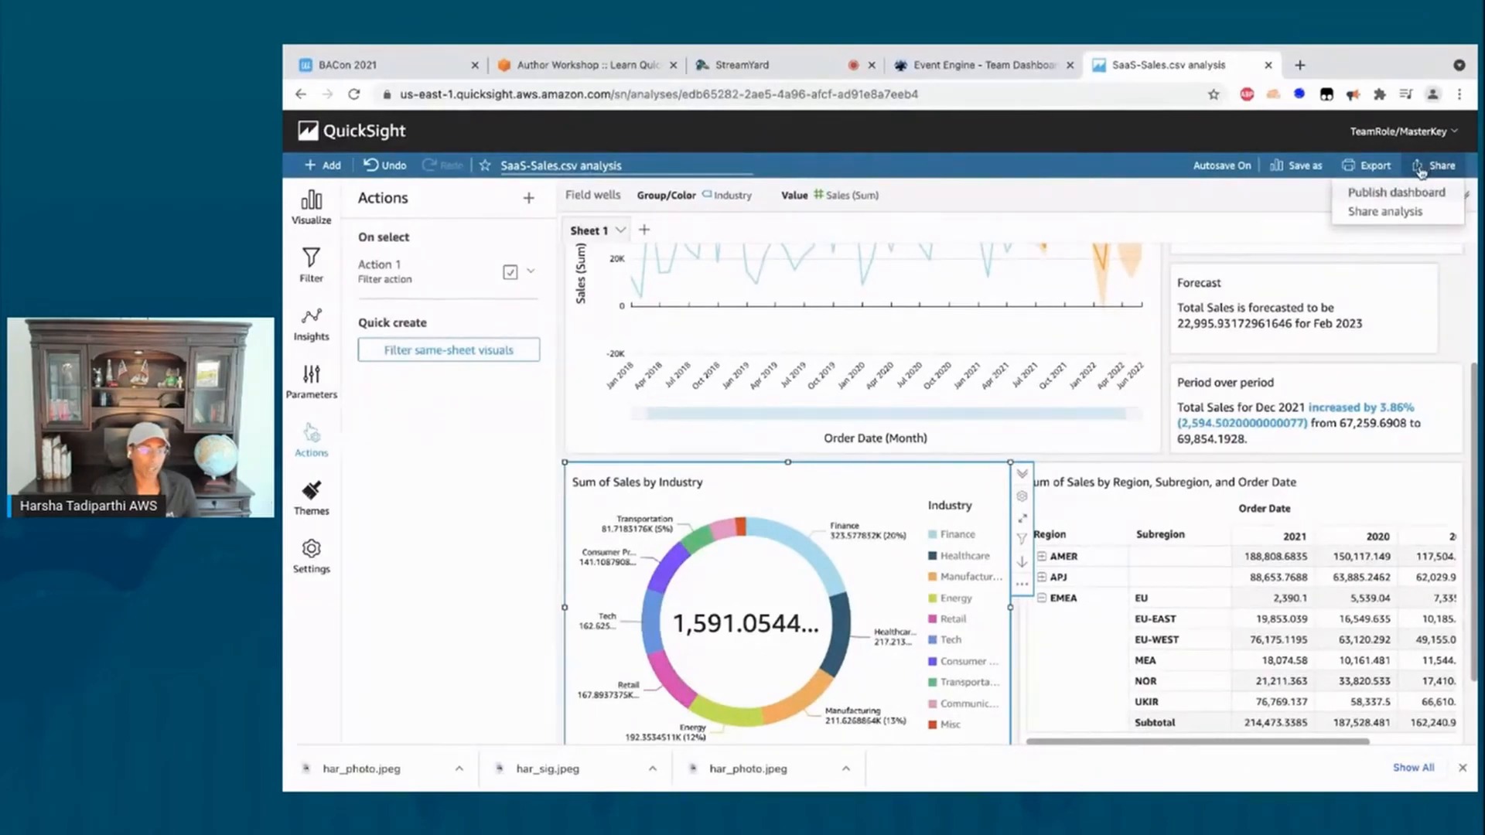
{"action": "left_click", "coordinate": [1359, 198]}
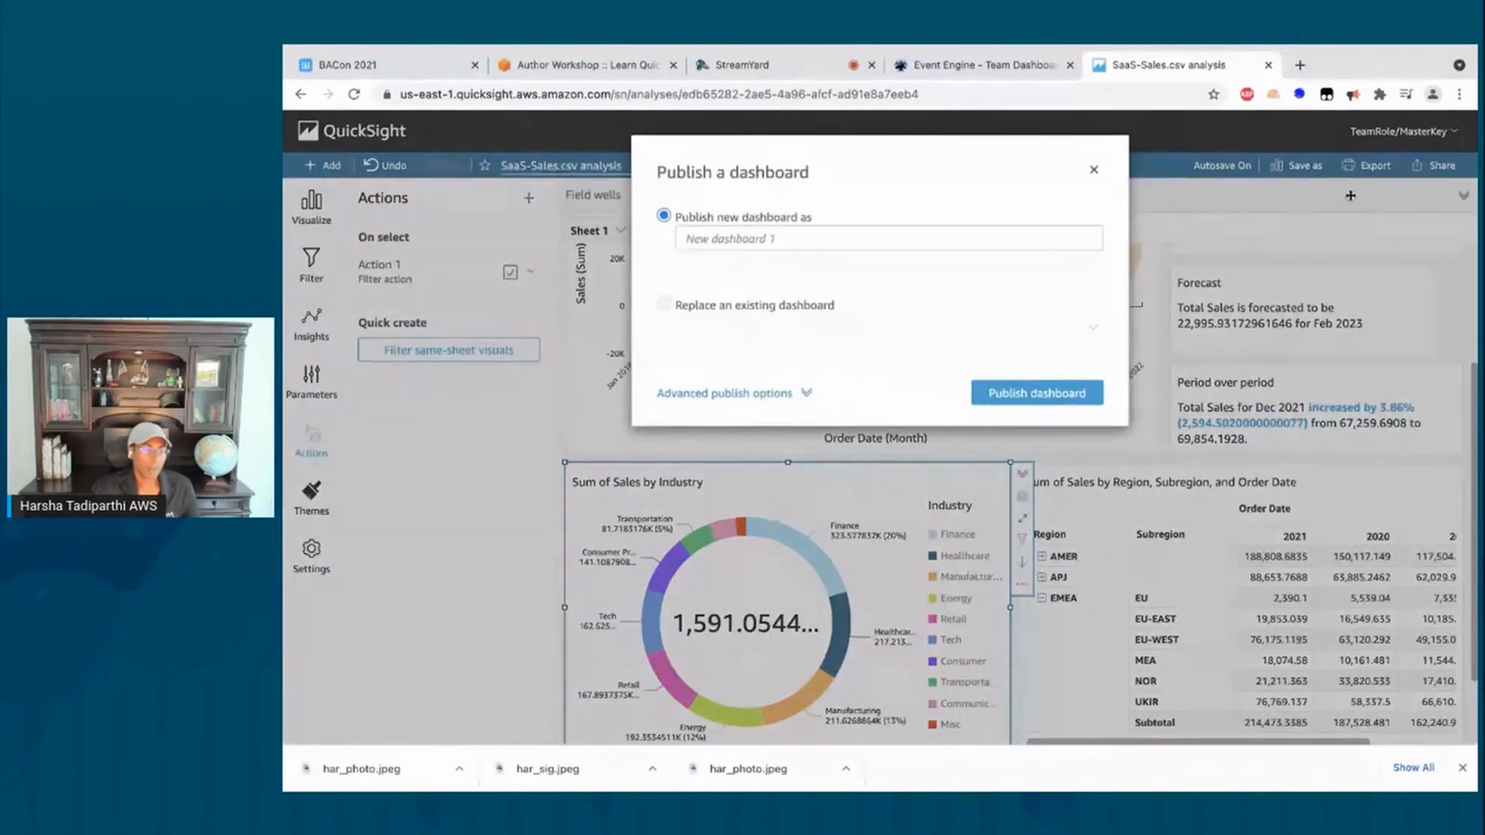
{"action": "left_click", "coordinate": [804, 238]}
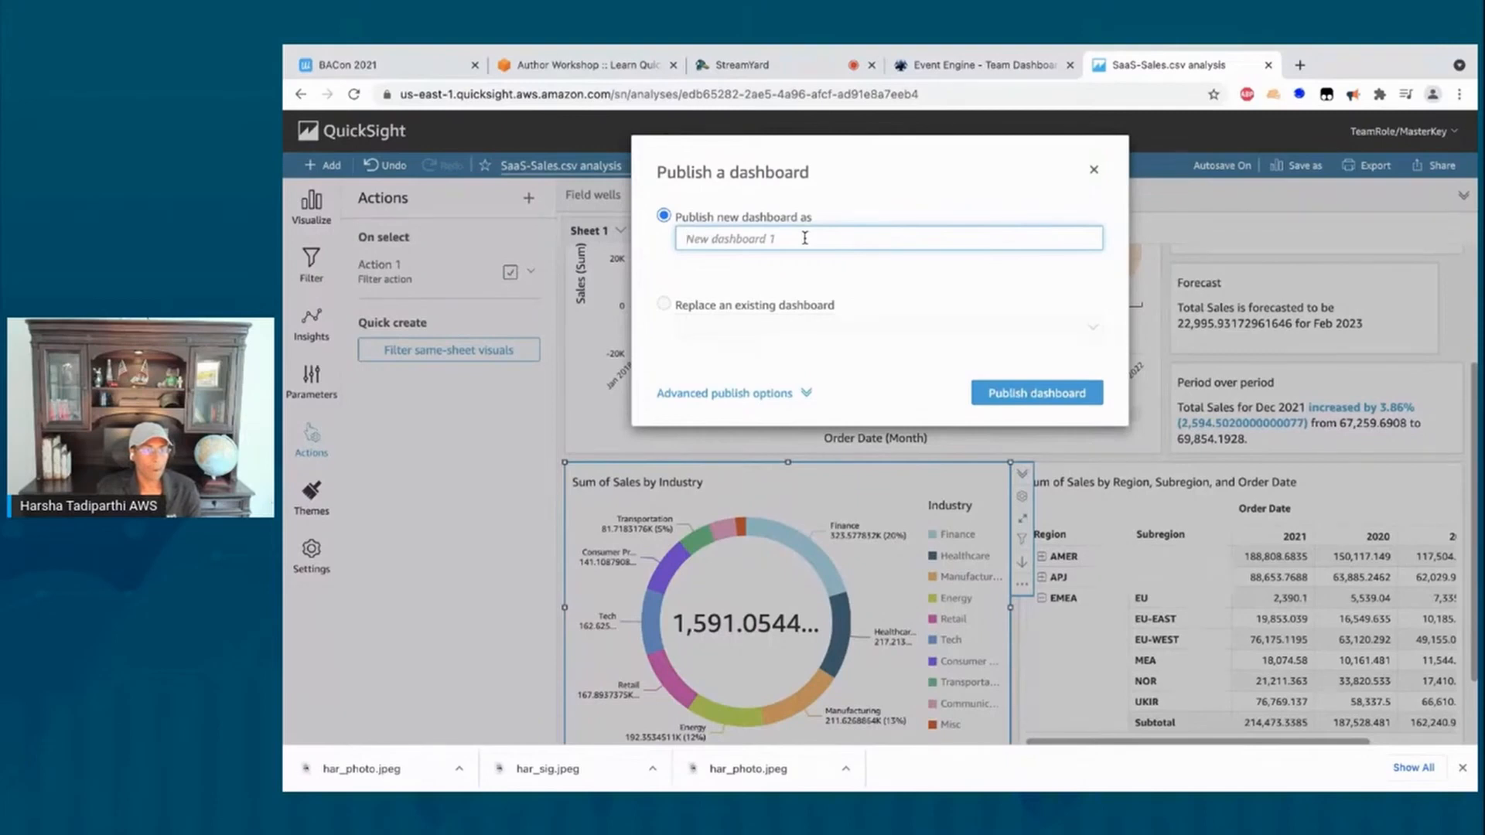
{"action": "type", "text": "Sales Overview"}
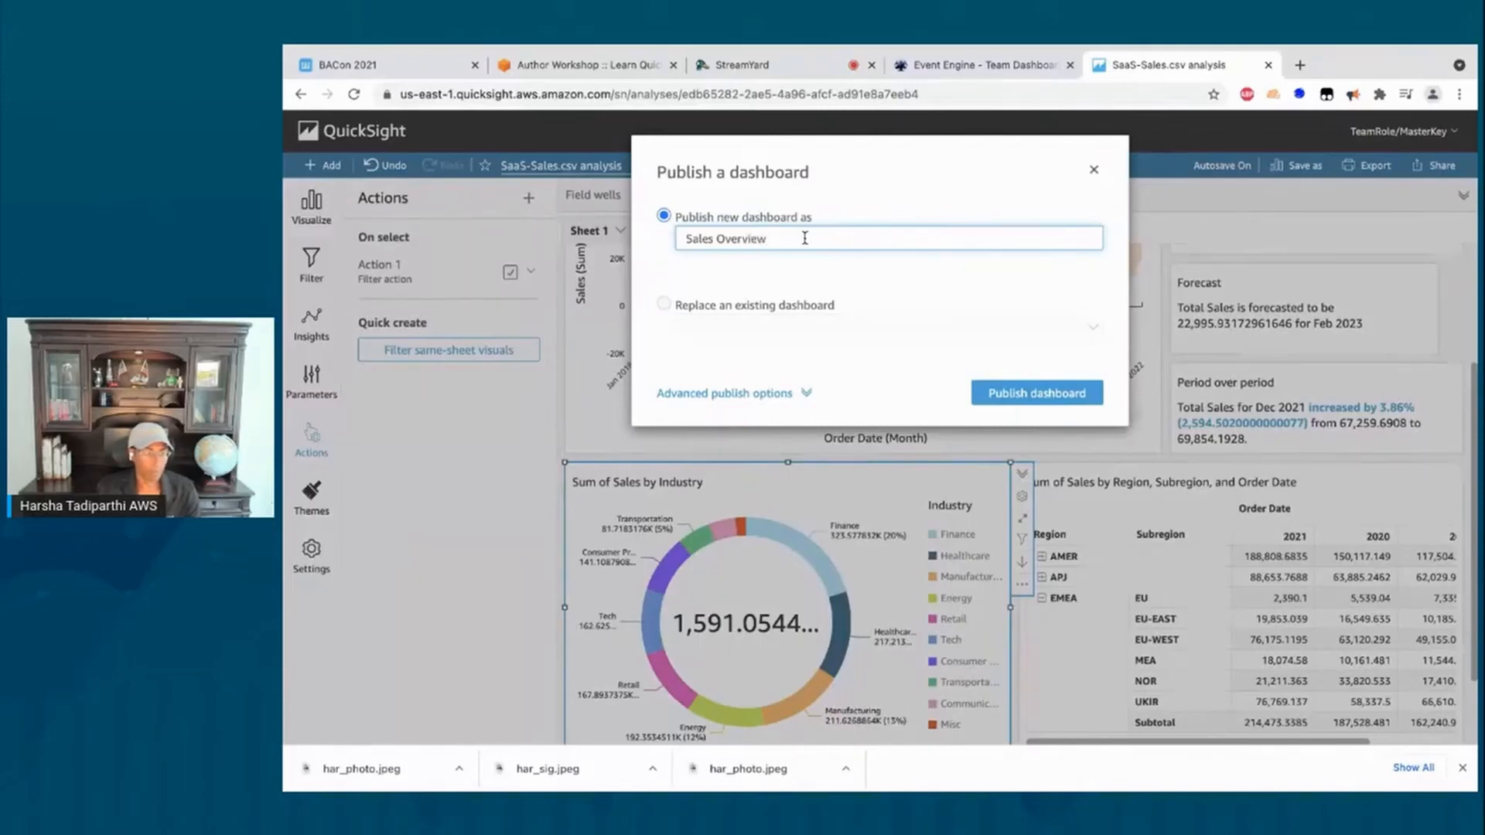
{"action": "left_click", "coordinate": [1059, 404]}
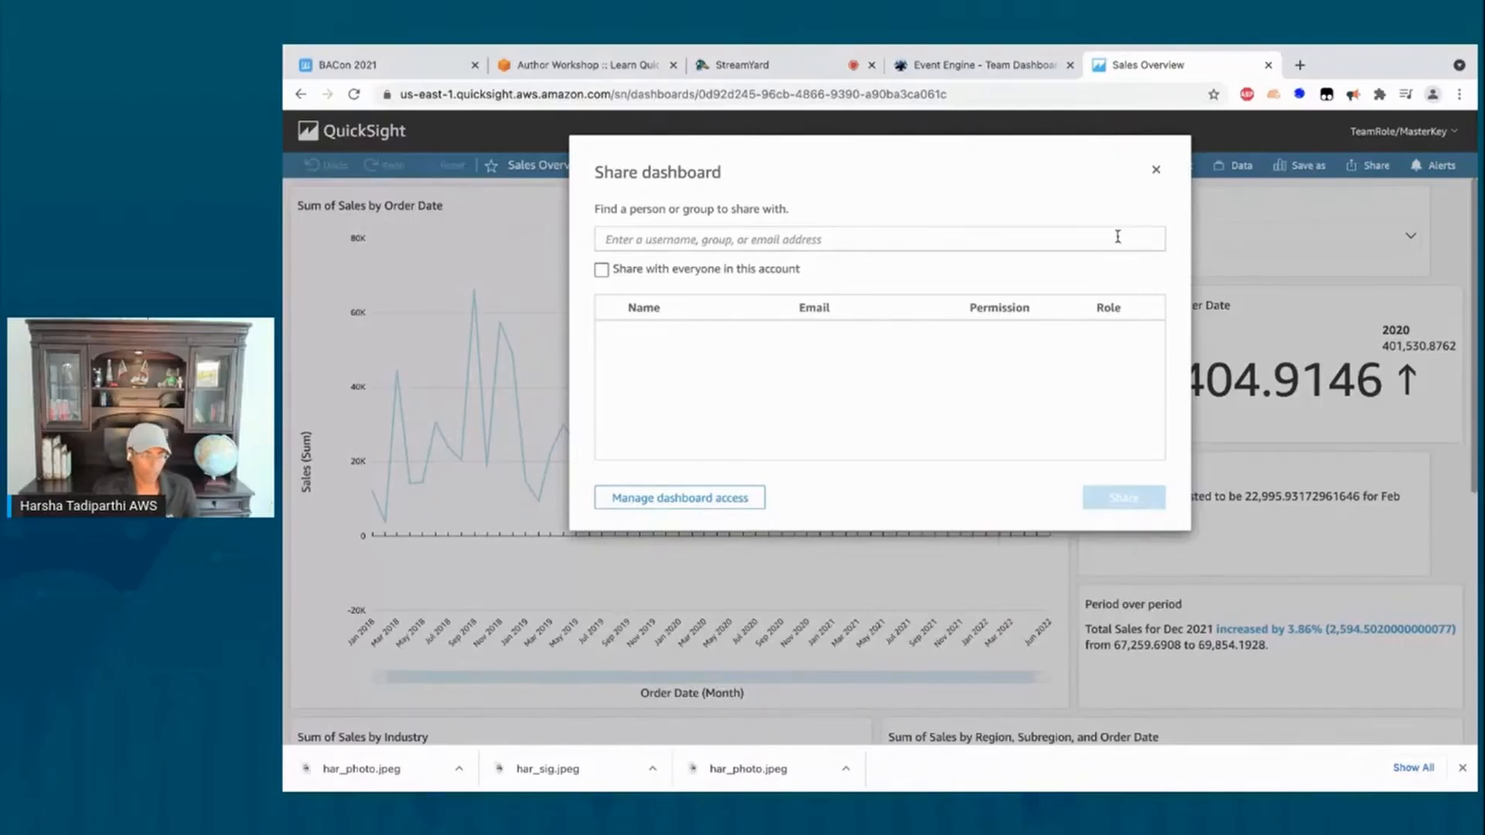
Step: Close the Share dashboard dialog and return to the home Analyses list
{"action": "left_click", "coordinate": [1156, 171]}
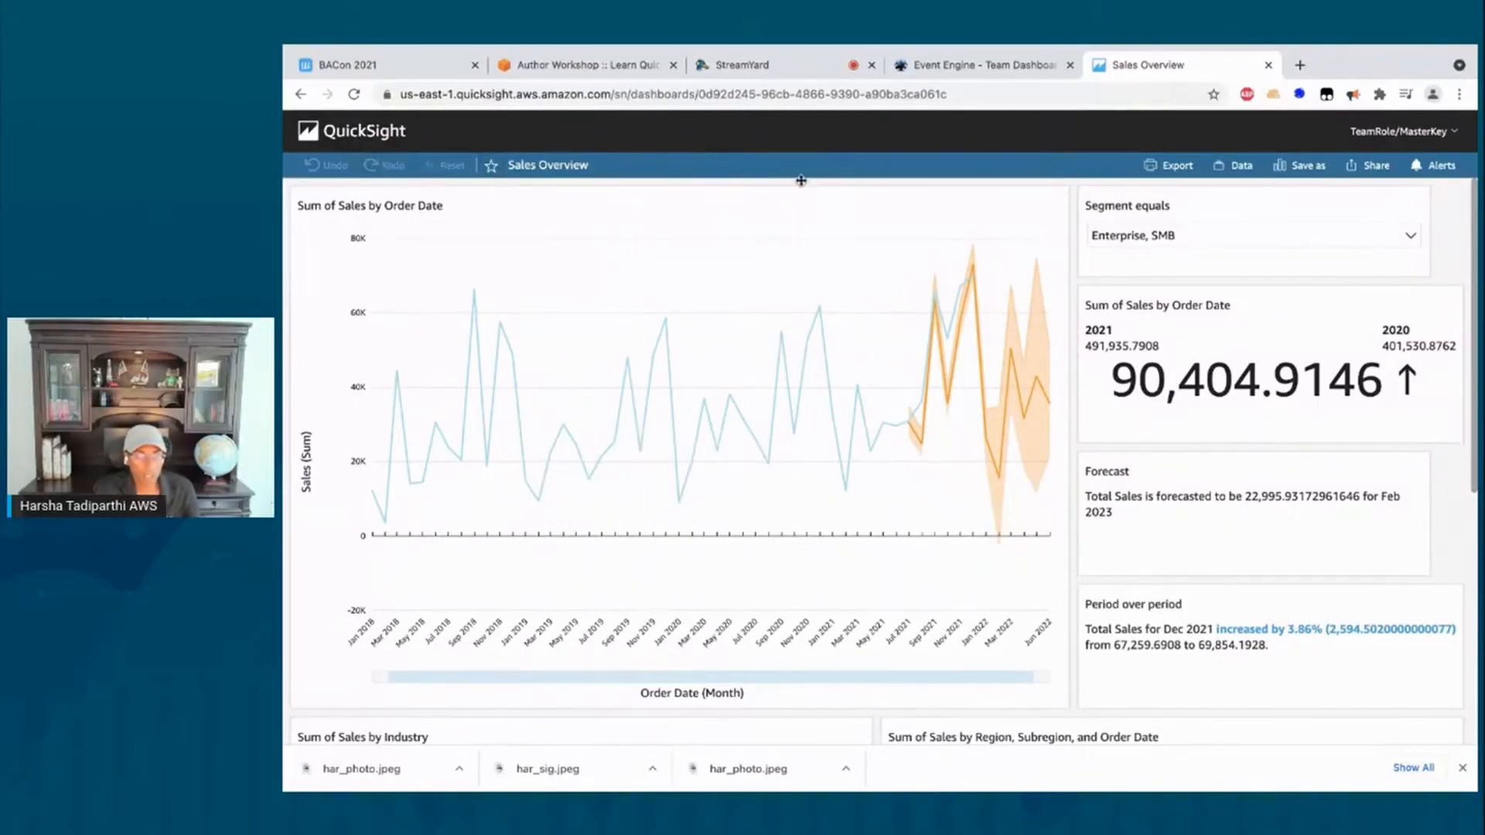
{"action": "left_click", "coordinate": [352, 131]}
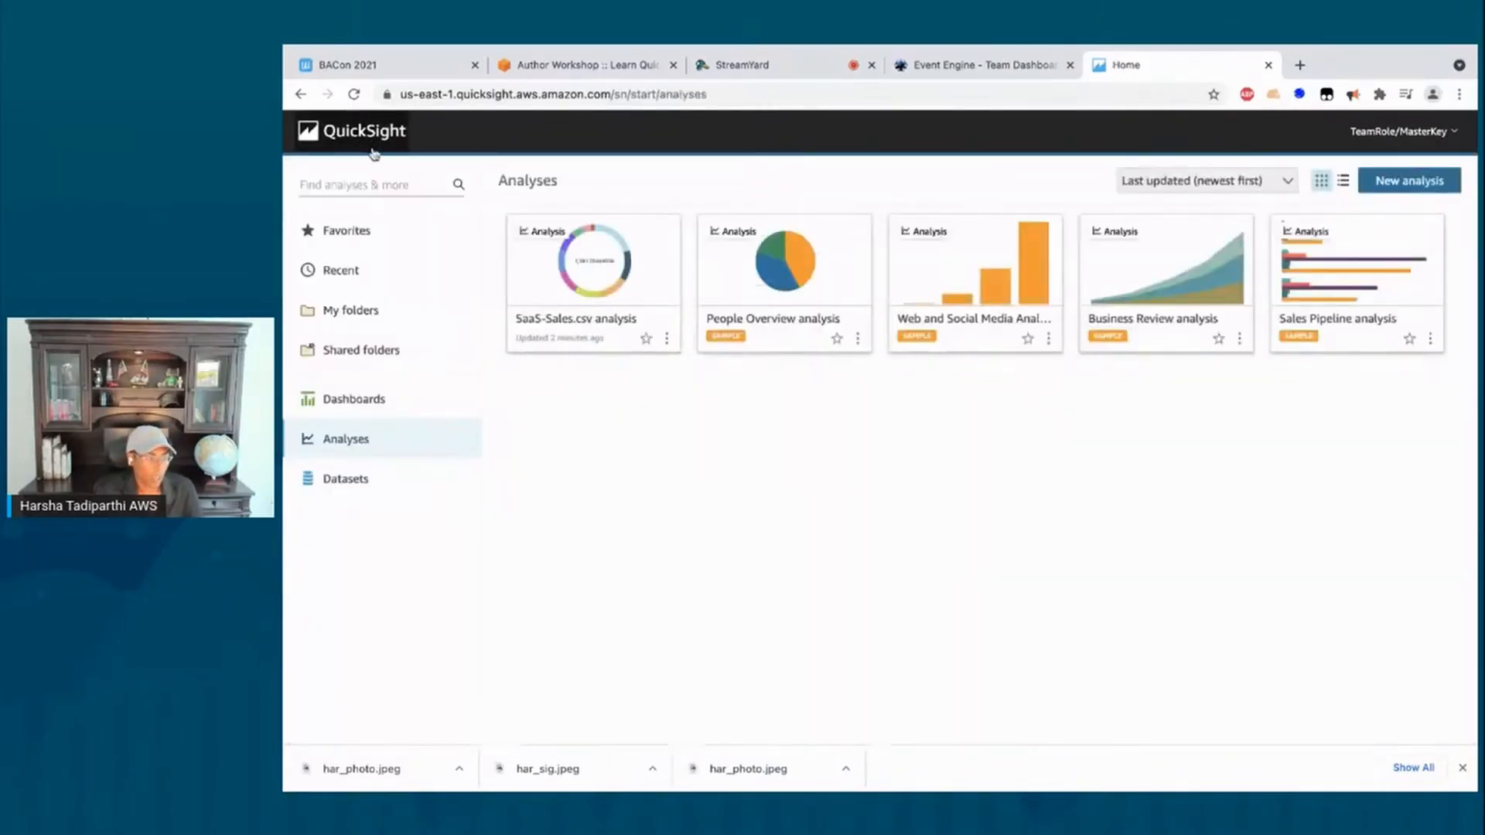
Step: Open the SaaS-Sales.csv analysis card from the Analyses list
{"action": "left_click", "coordinate": [564, 320]}
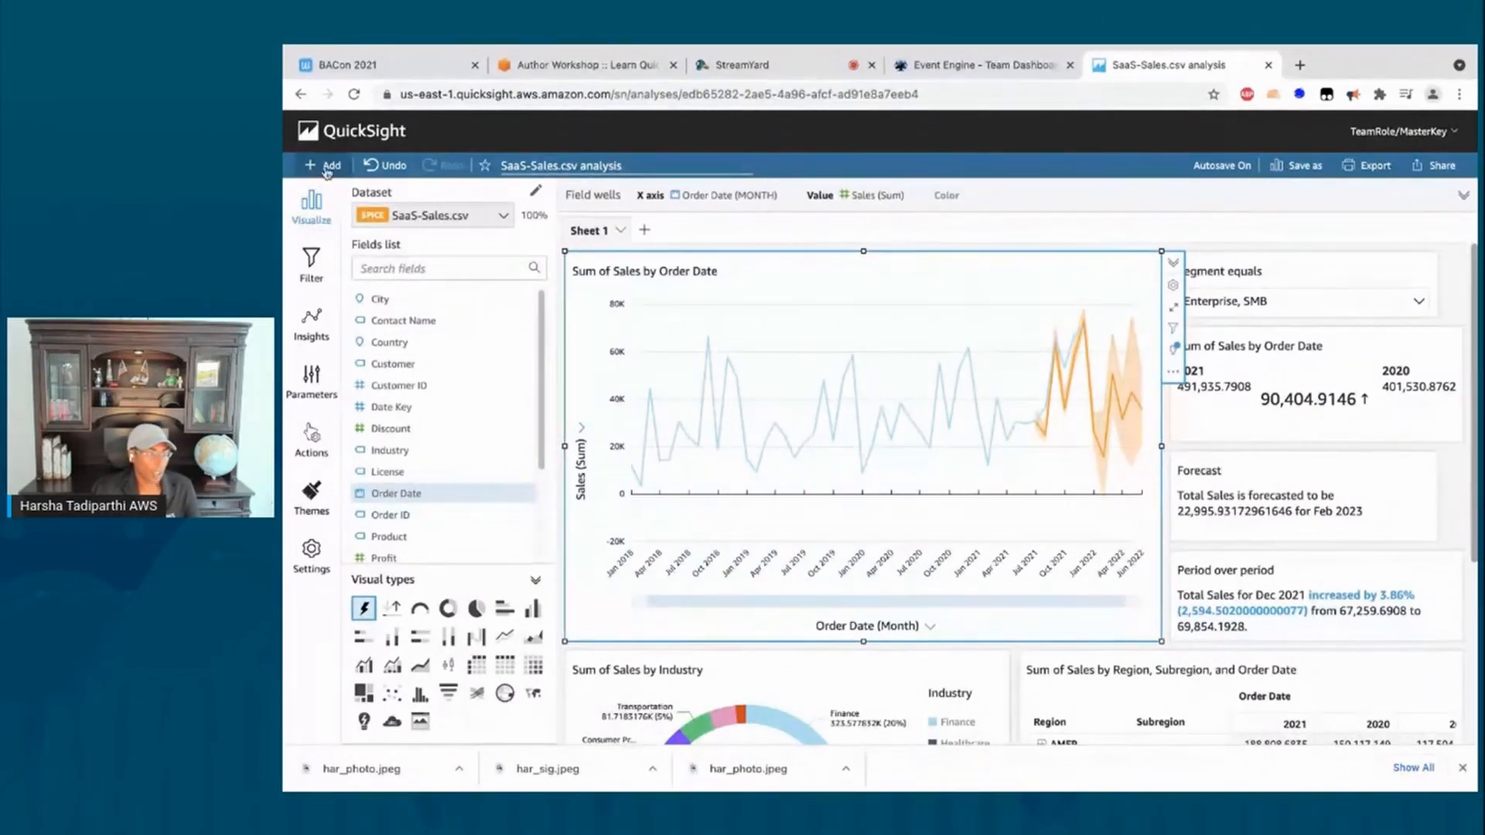
Step: Add a sheet title reading 'Sales Overview Dashboard' above the visuals
{"action": "left_click", "coordinate": [319, 166]}
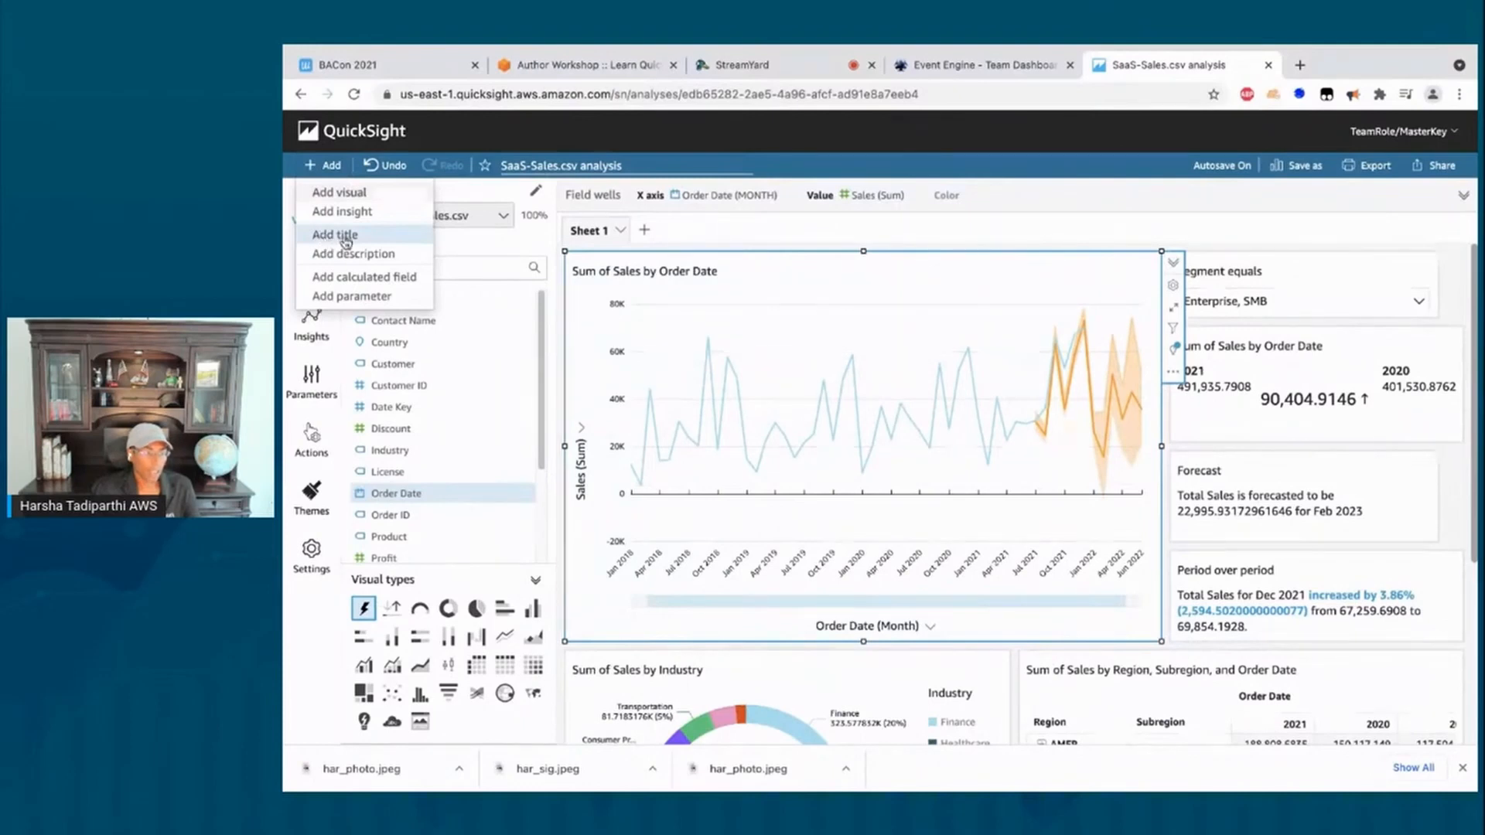
{"action": "left_click", "coordinate": [346, 236]}
{"action": "left_click", "coordinate": [663, 280]}
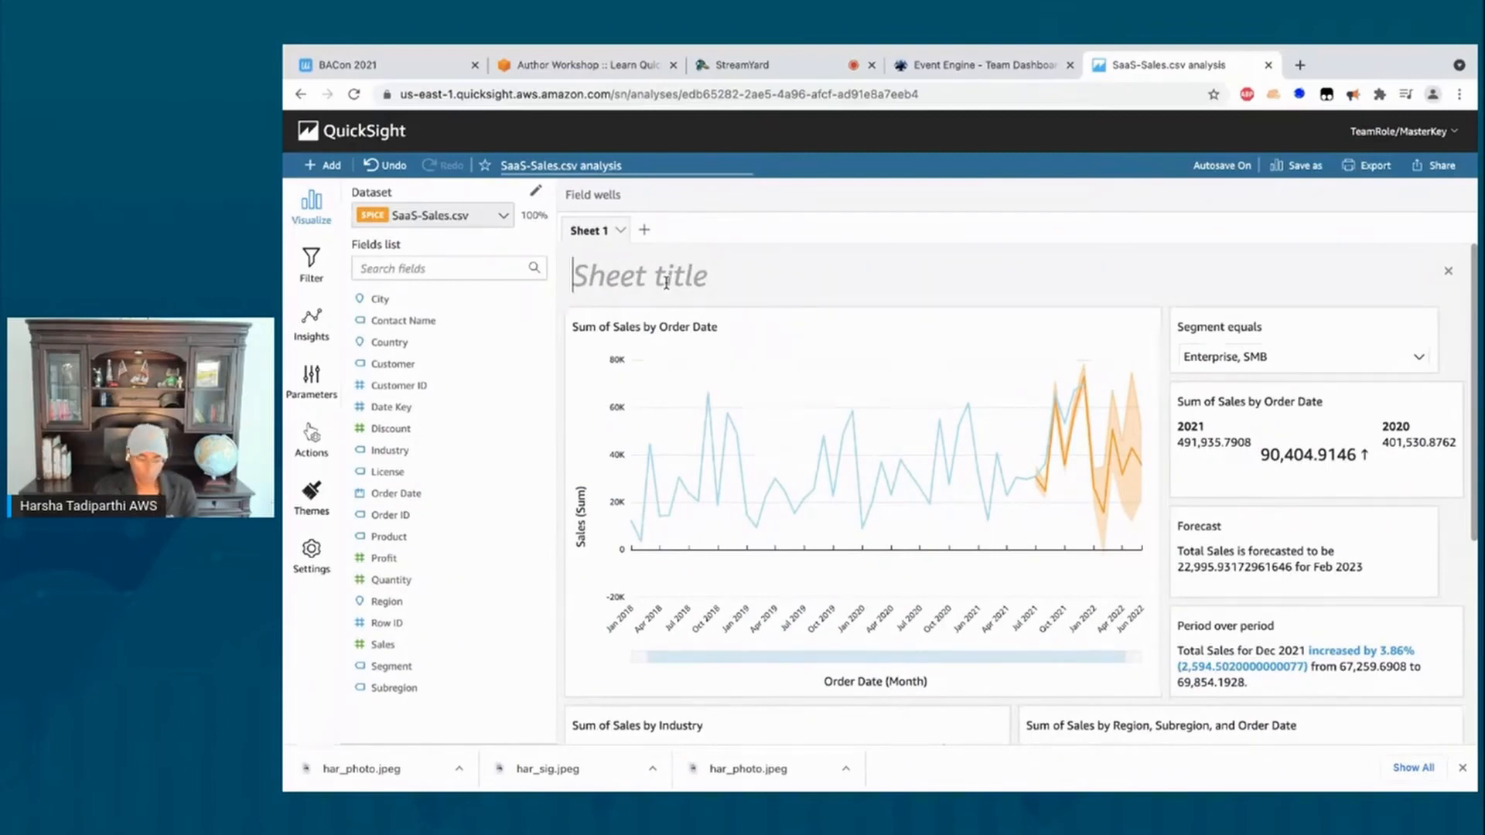
{"action": "type", "text": "Sales Ov"}
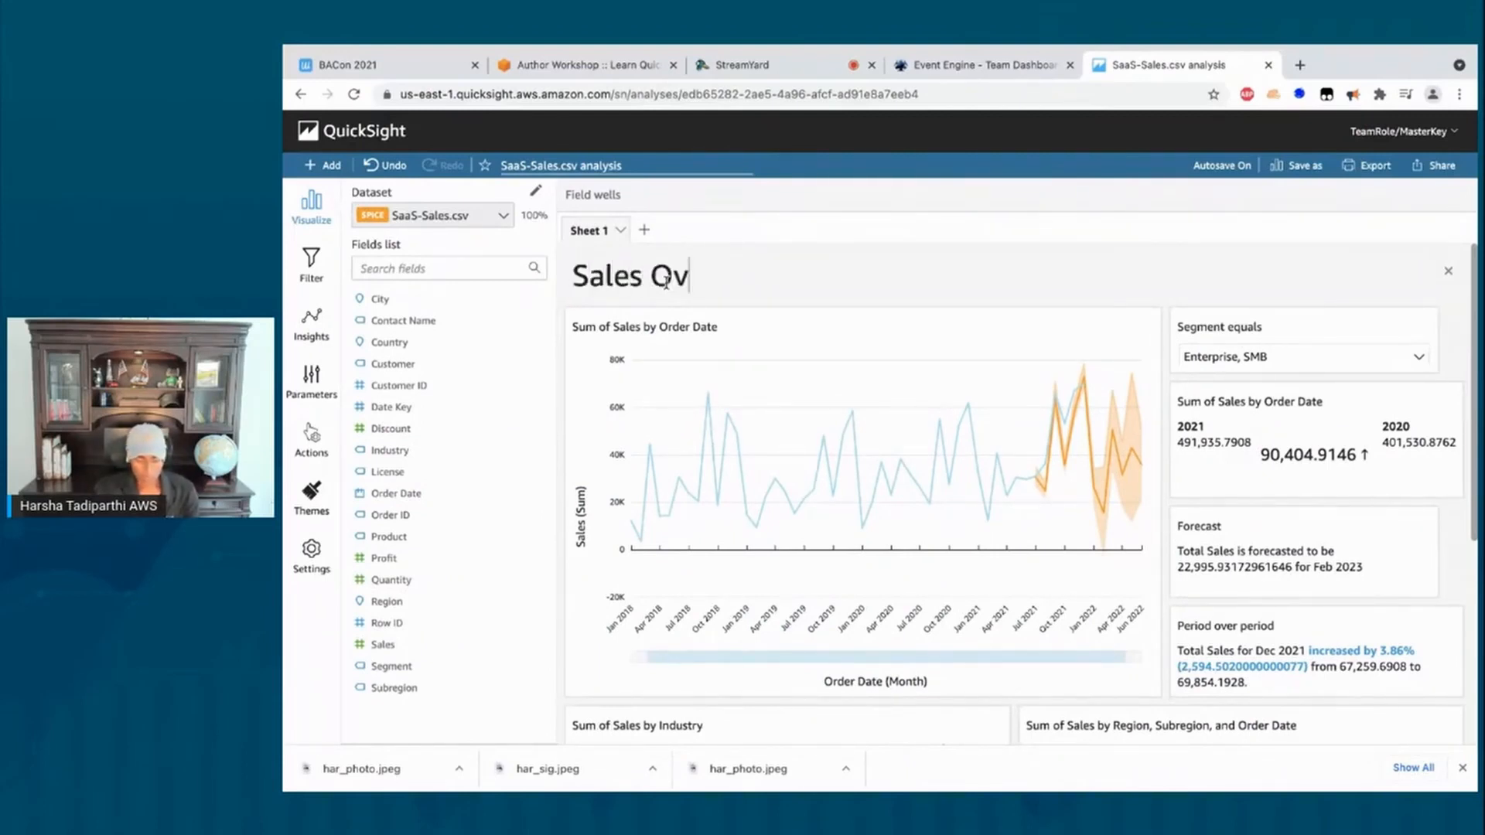
{"action": "type", "text": "erview Das"}
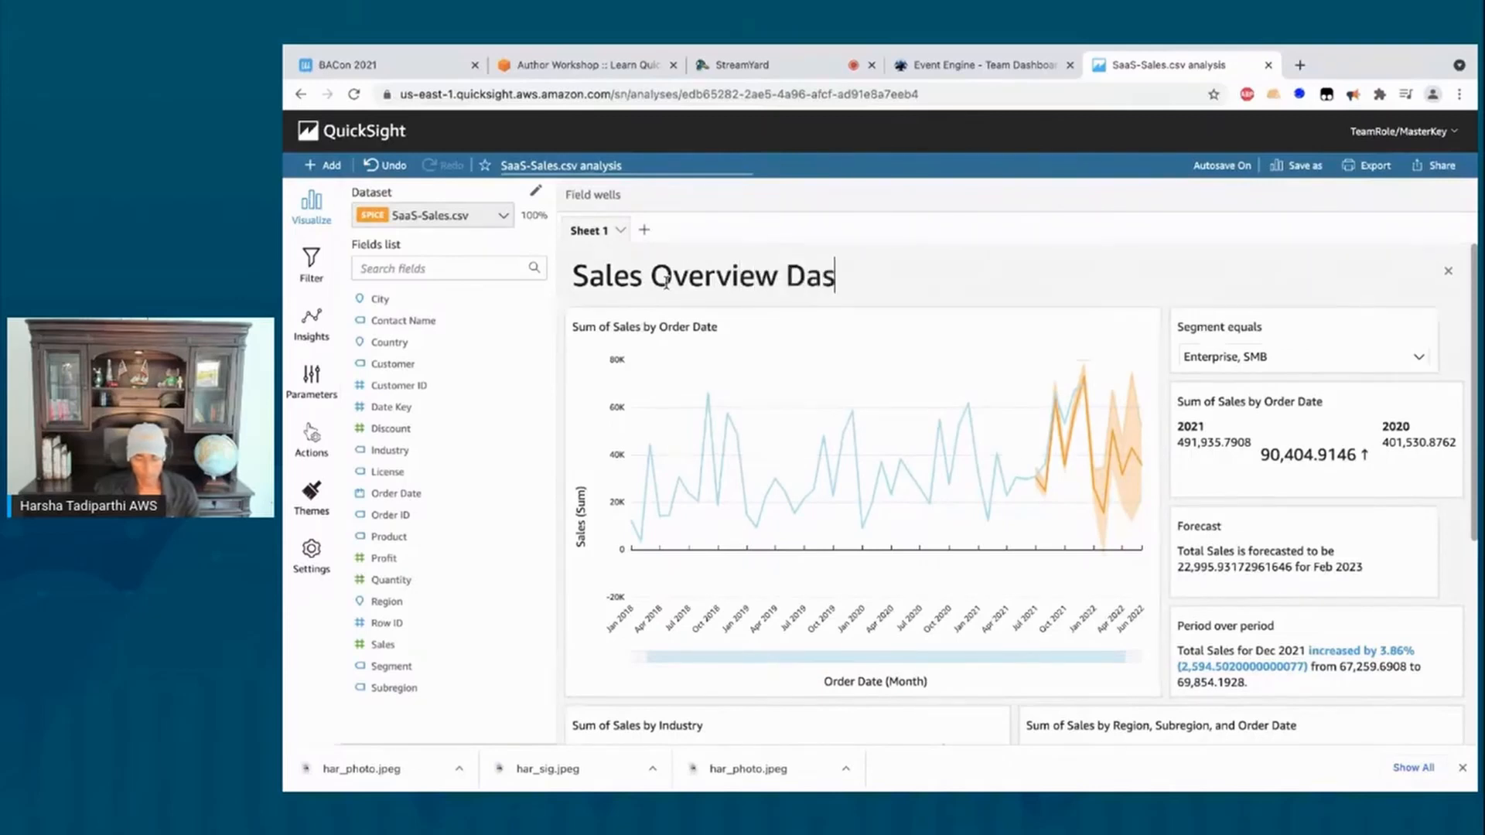
{"action": "type", "text": "hboard"}
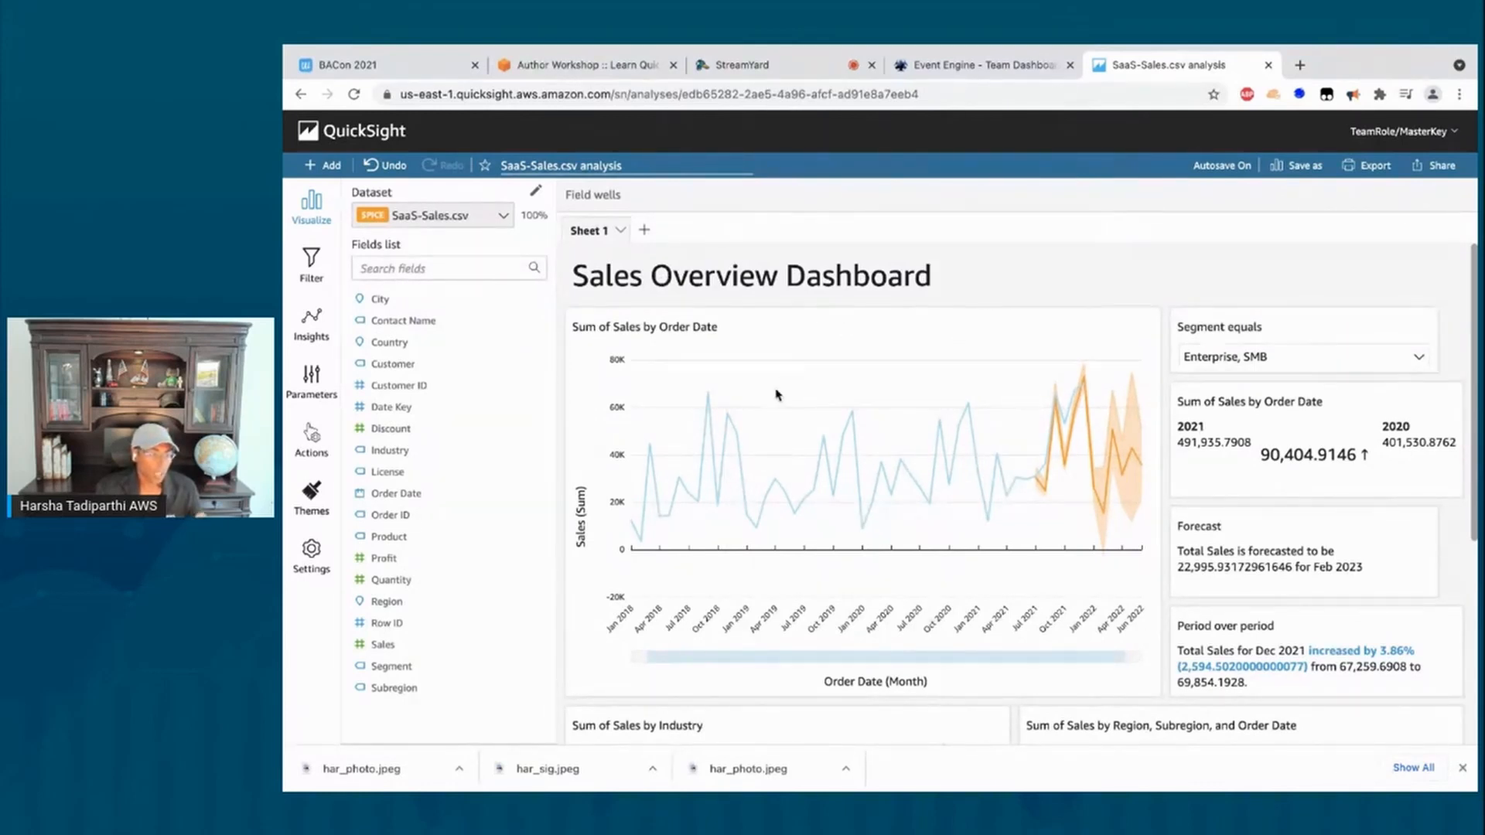
{"action": "left_click", "coordinate": [654, 332]}
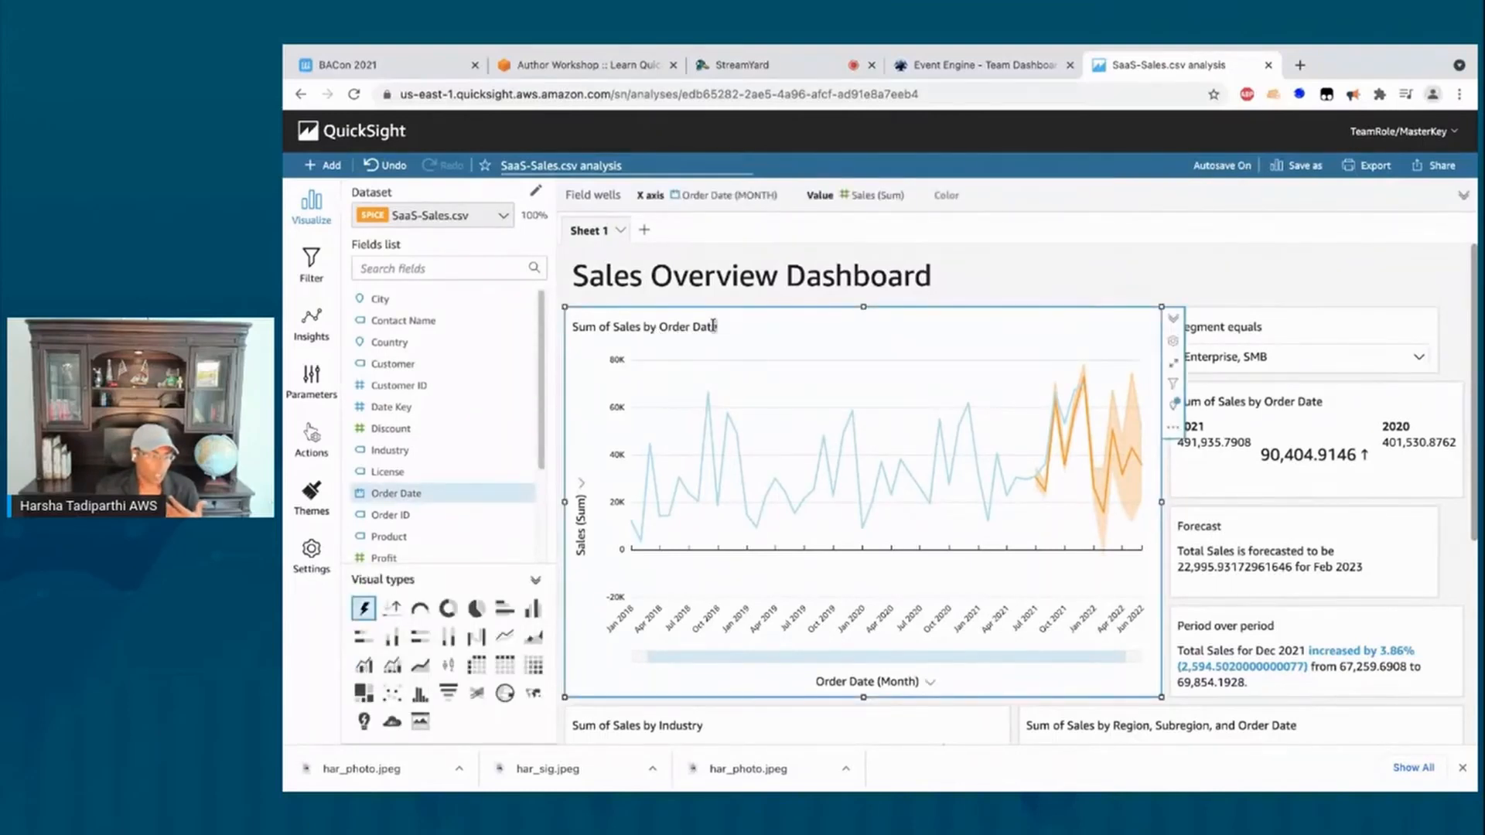
{"action": "left_click_drag", "start_coordinate": [713, 326], "coordinate": [570, 328]}
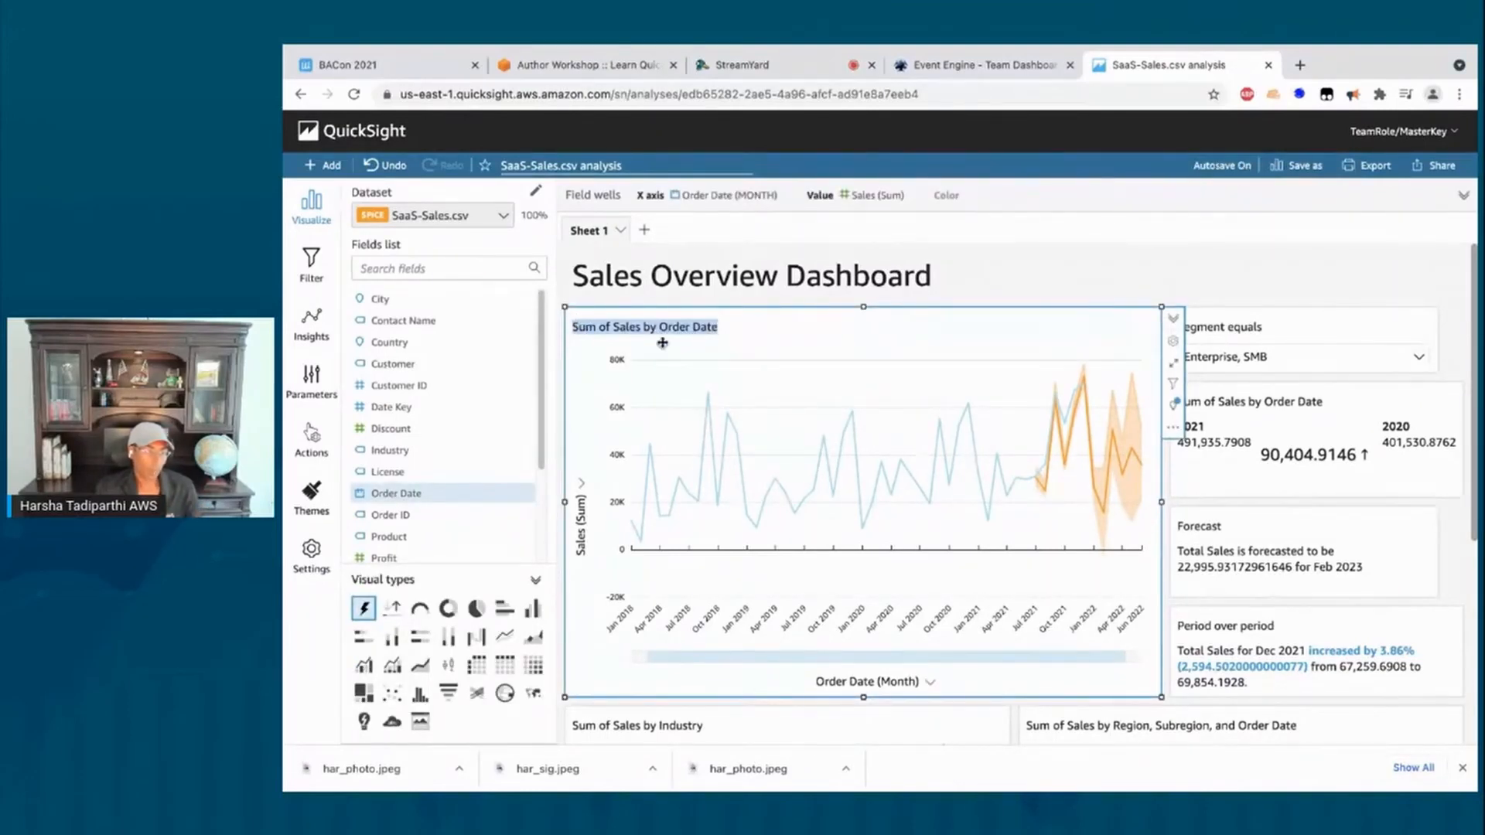
{"action": "type", "text": "NMO"}
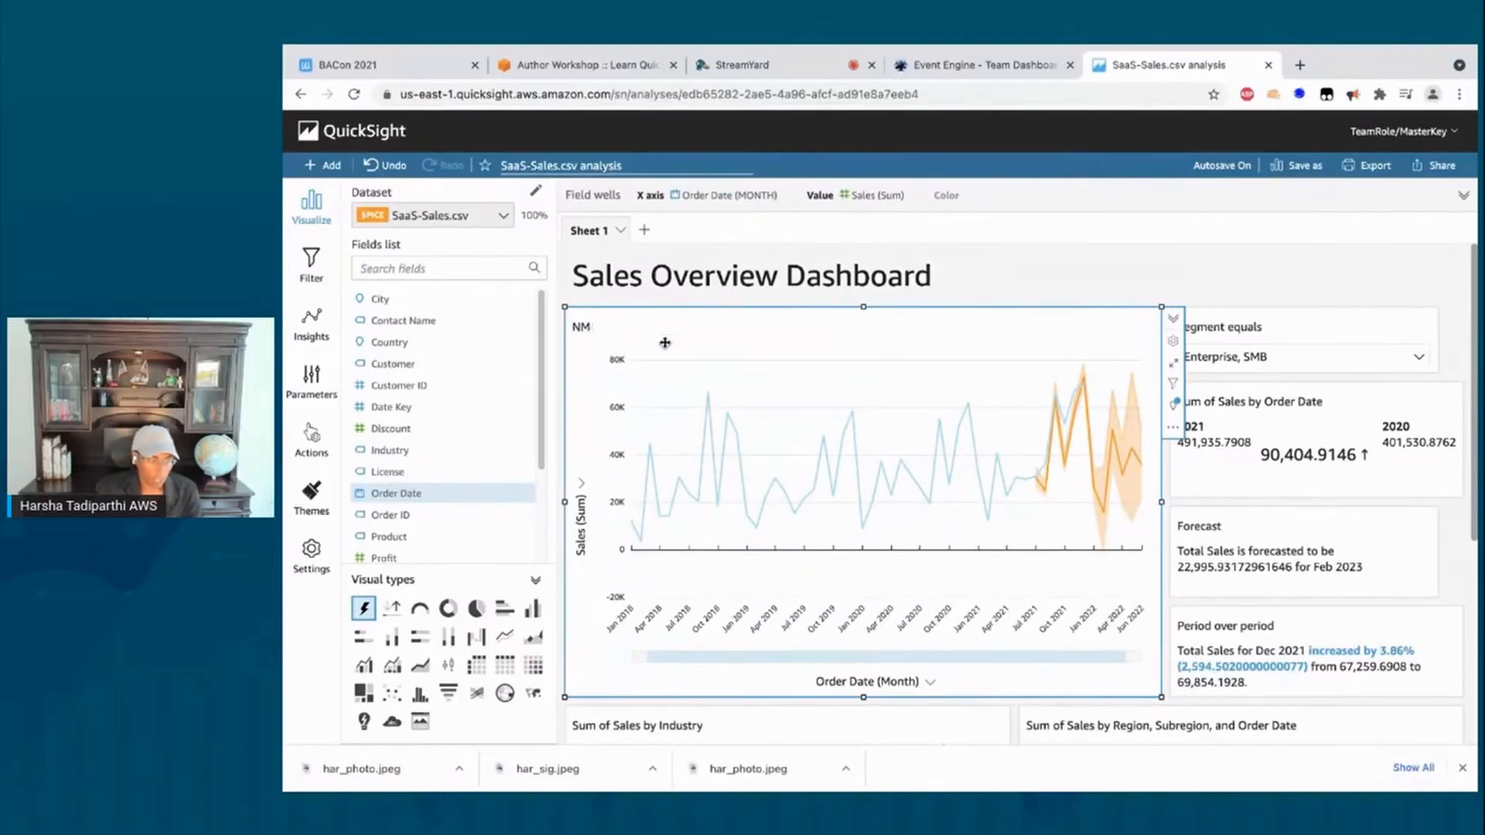
{"action": "key", "text": "BackSpace"}
{"action": "key", "text": "BackSpace"}
{"action": "type", "text": "Month o"}
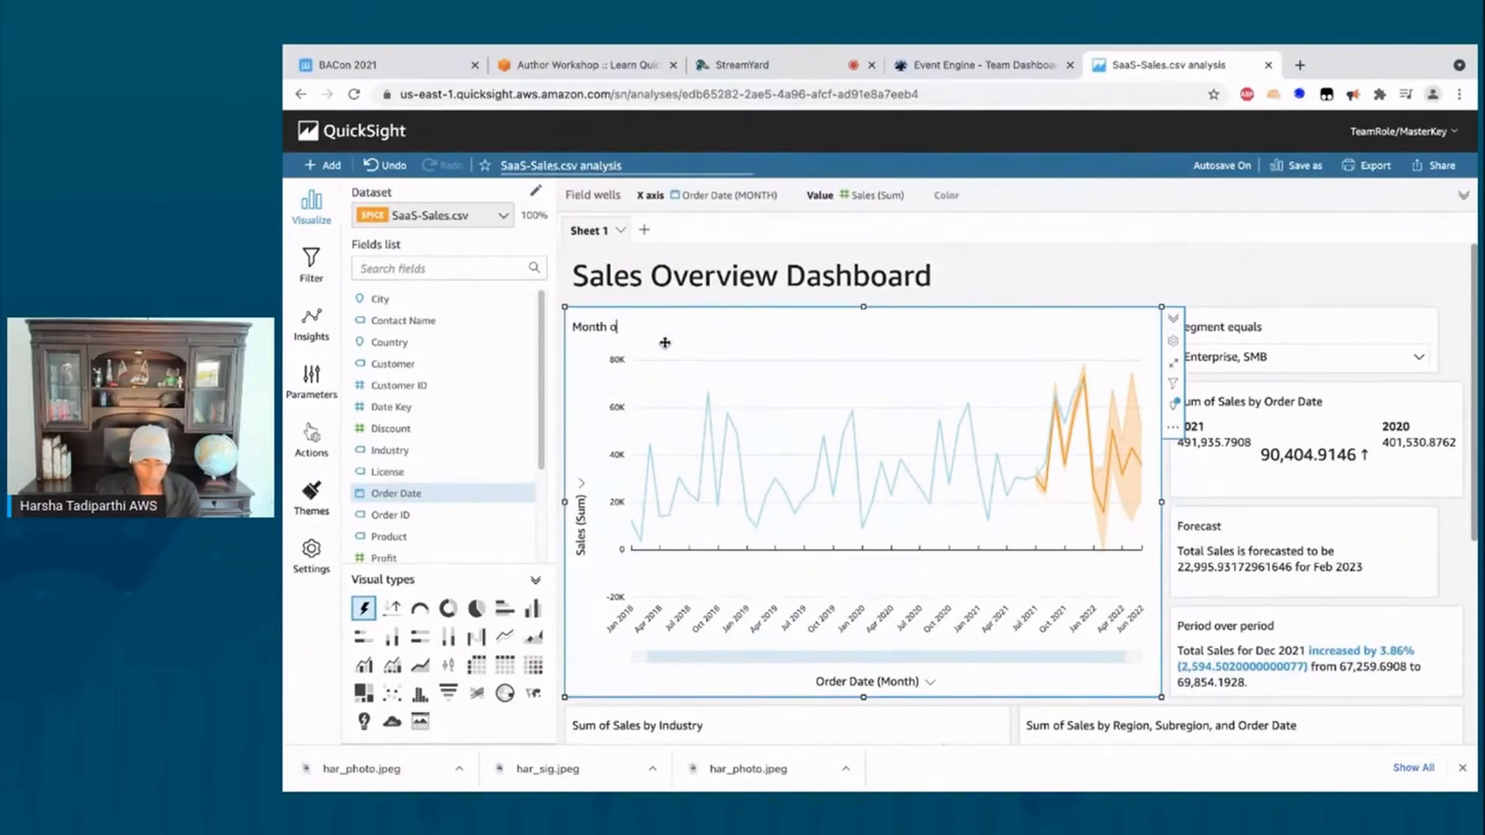
{"action": "type", "text": "ver month trenf"}
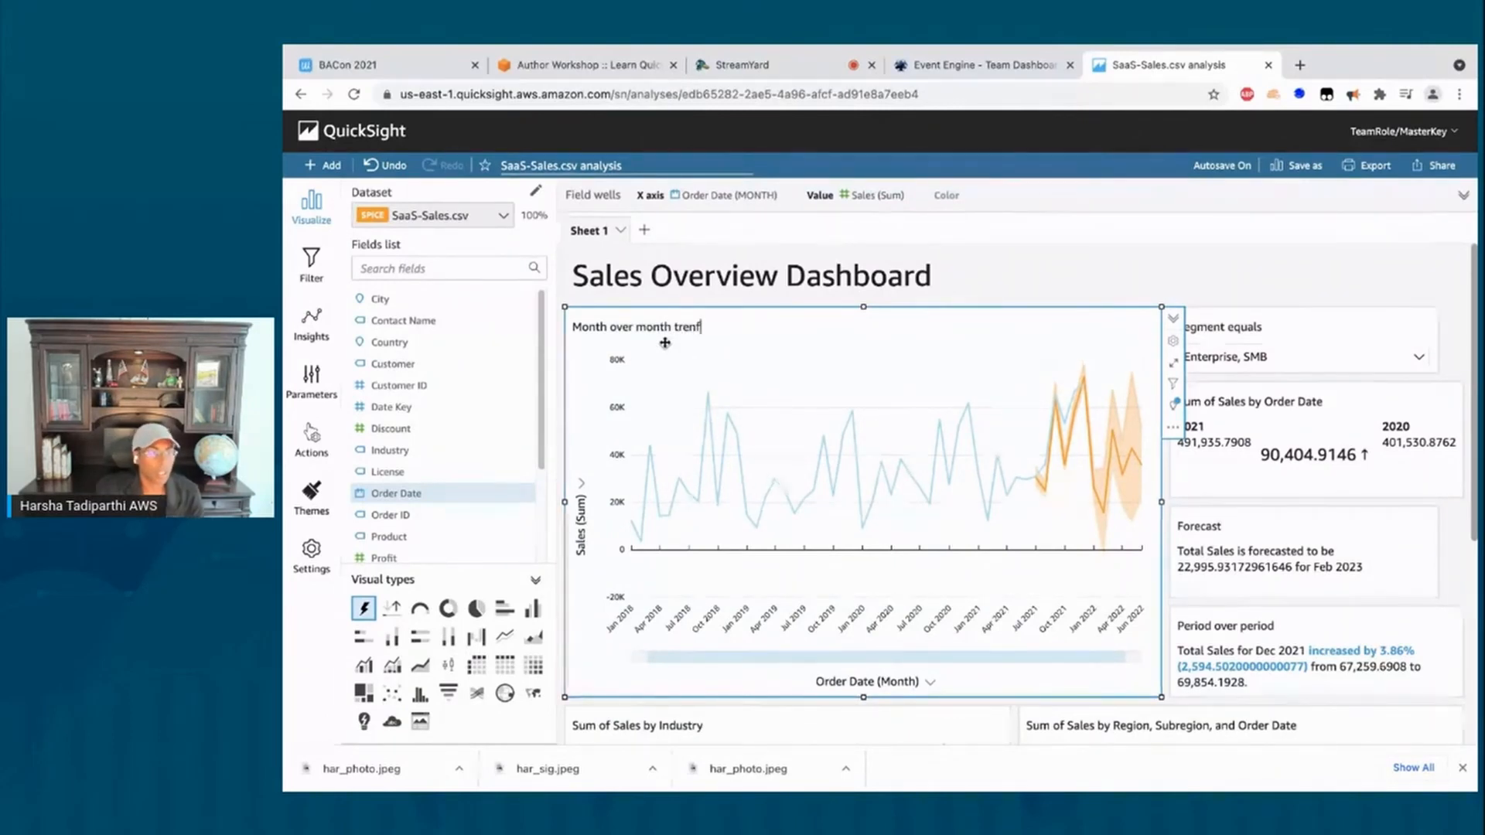
{"action": "key", "text": "Escape"}
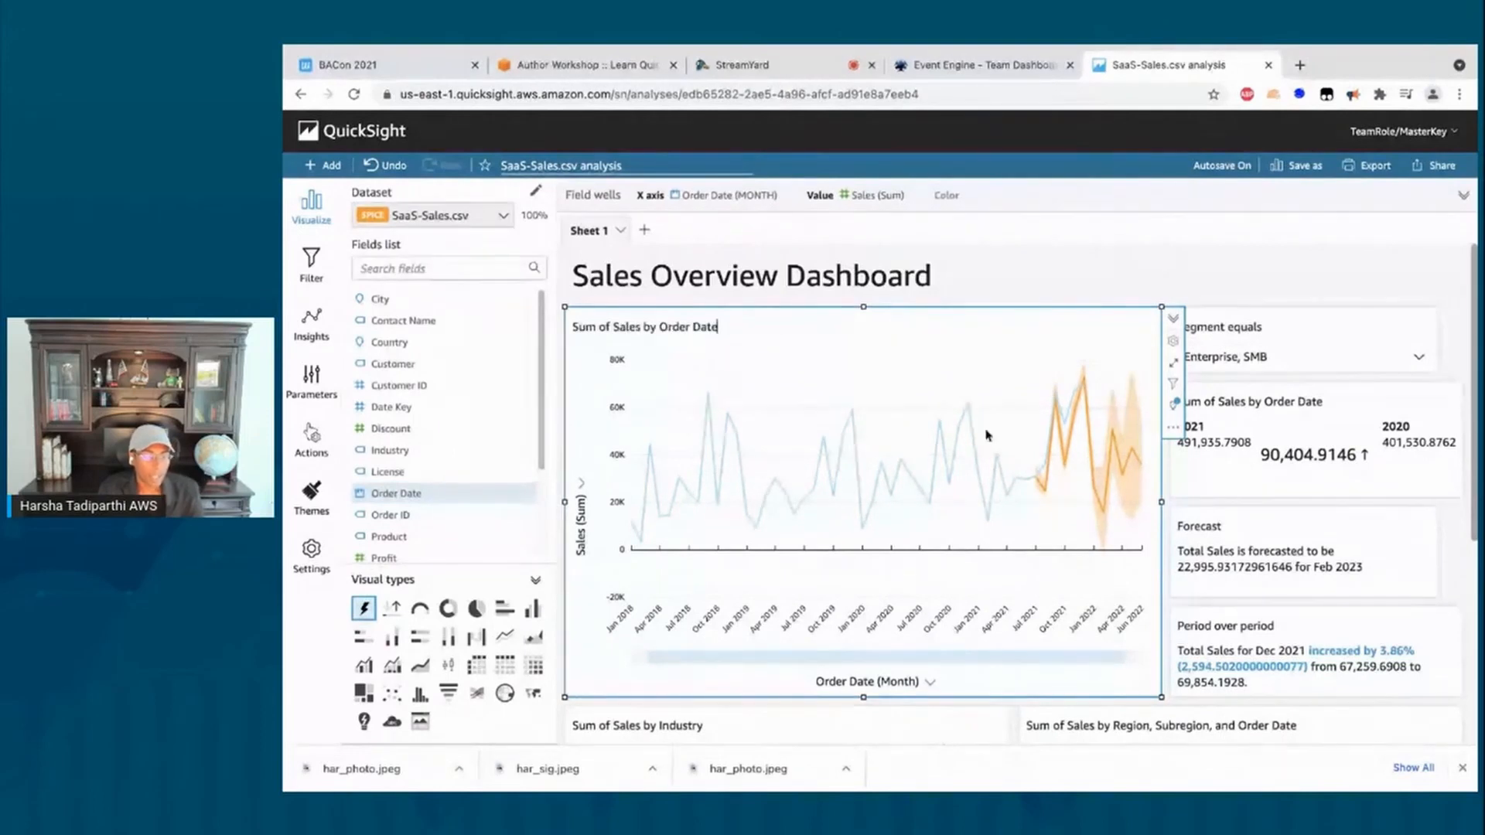
{"action": "left_click", "coordinate": [1271, 402]}
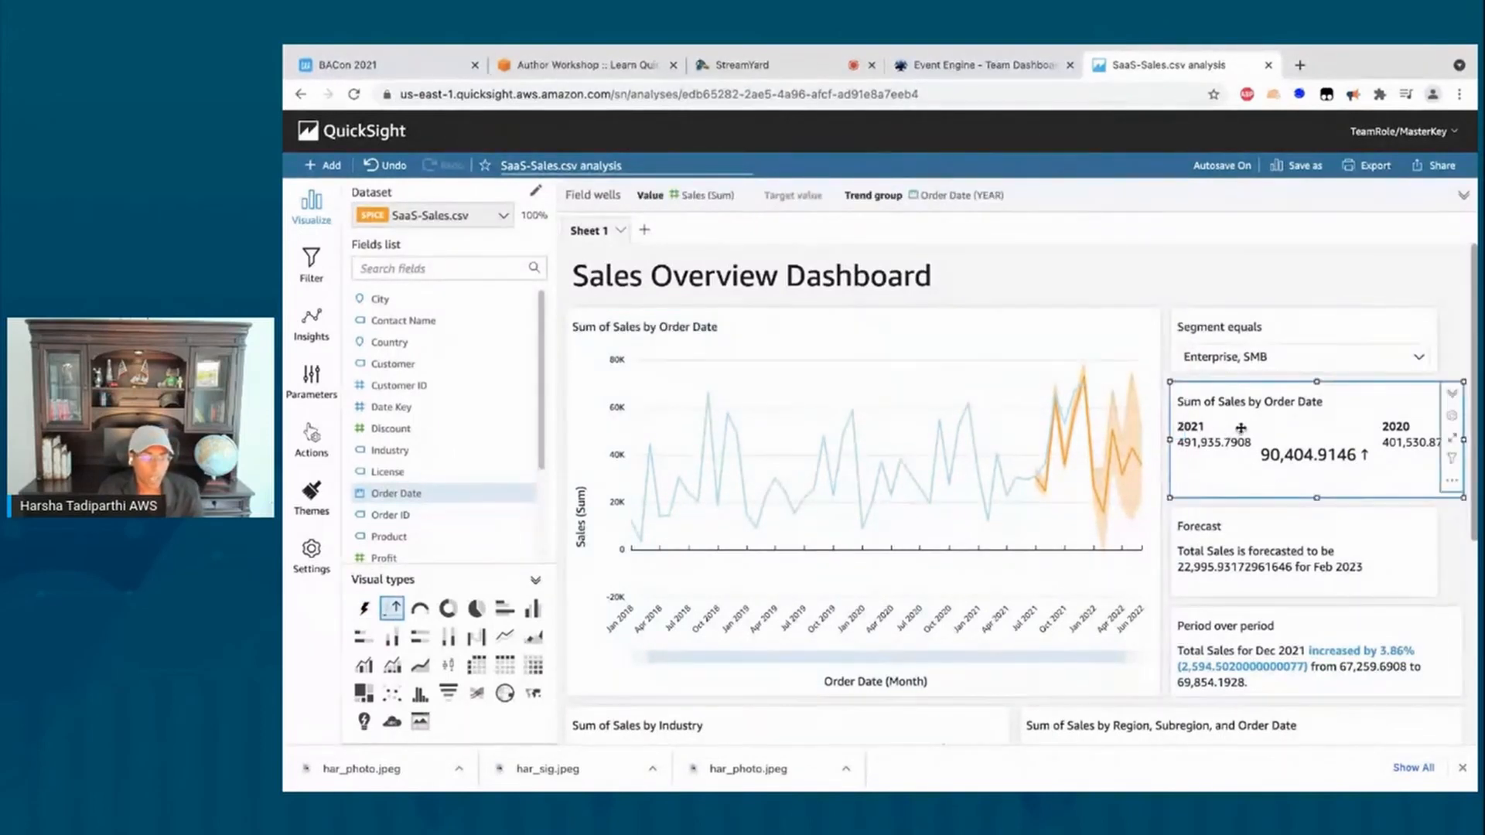
{"action": "triple_click", "coordinate": [1271, 401]}
{"action": "type", "text": "YO"}
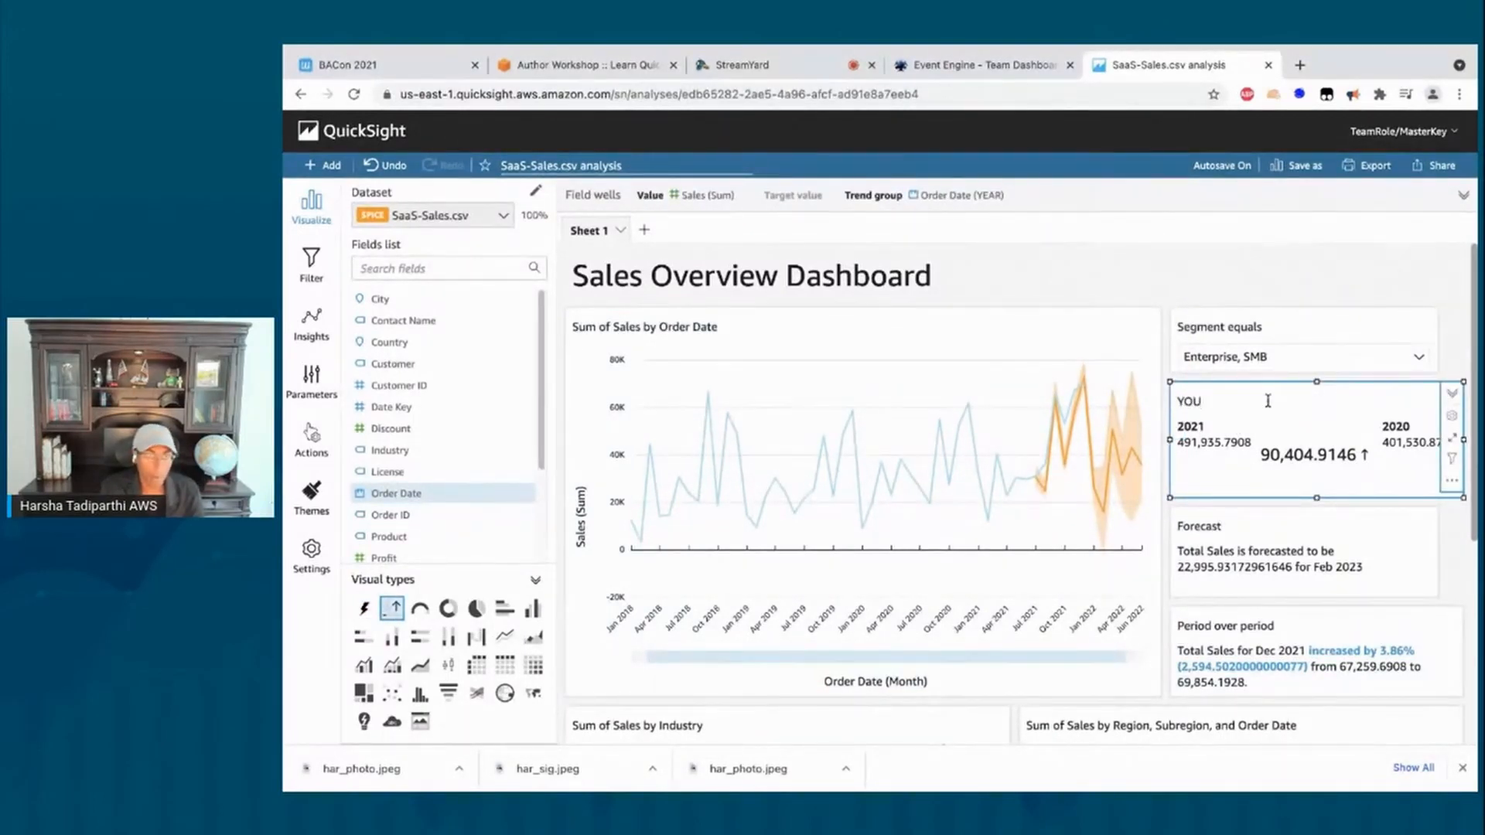
{"action": "type", "text": "Y Sales"}
{"action": "key", "text": "ctrl+z"}
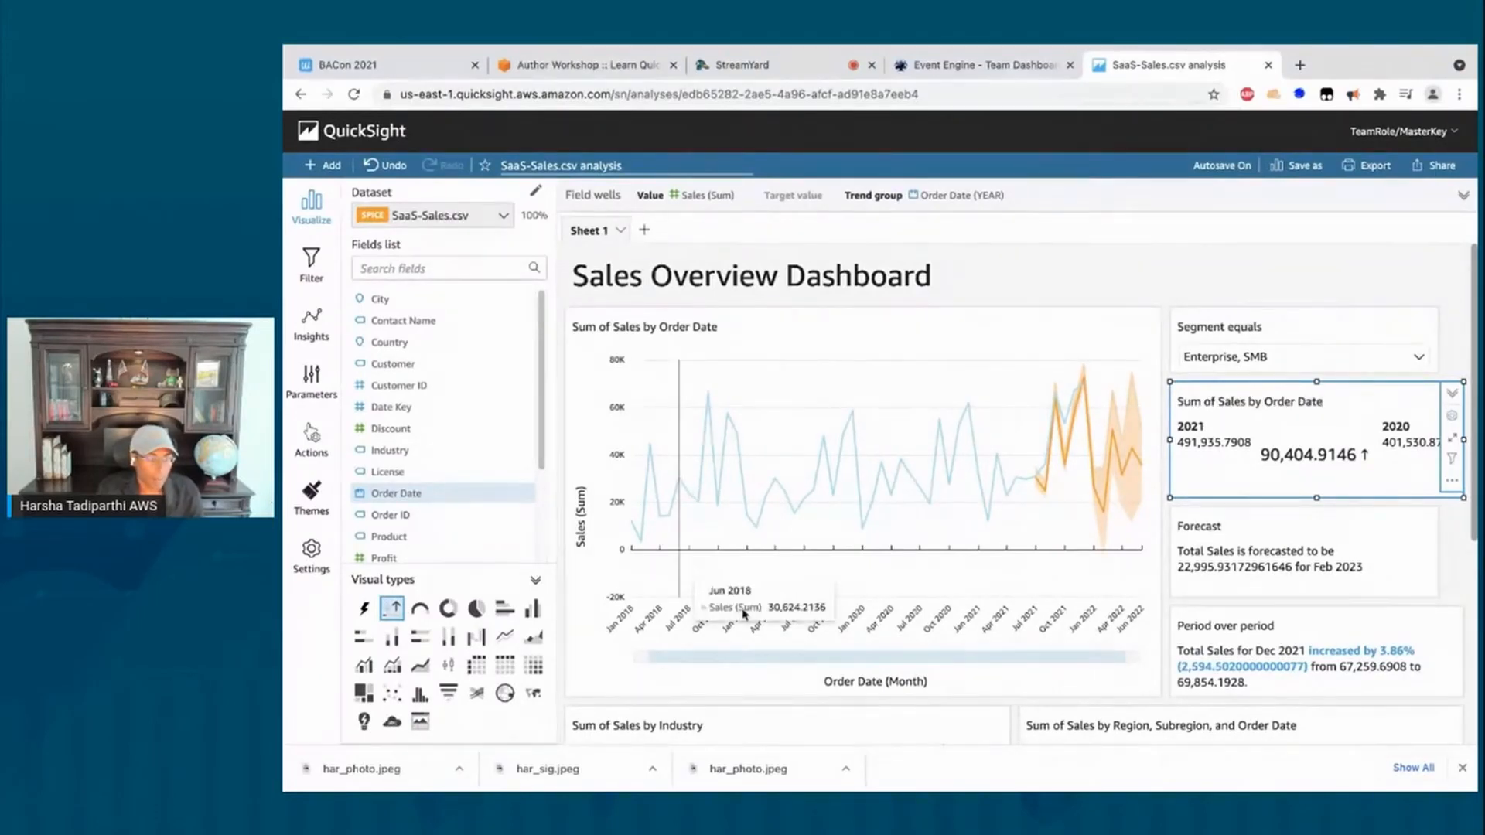
{"action": "scroll", "coordinate": [683, 568], "scroll_direction": "down", "scroll_amount": 4}
{"action": "left_click", "coordinate": [665, 405]}
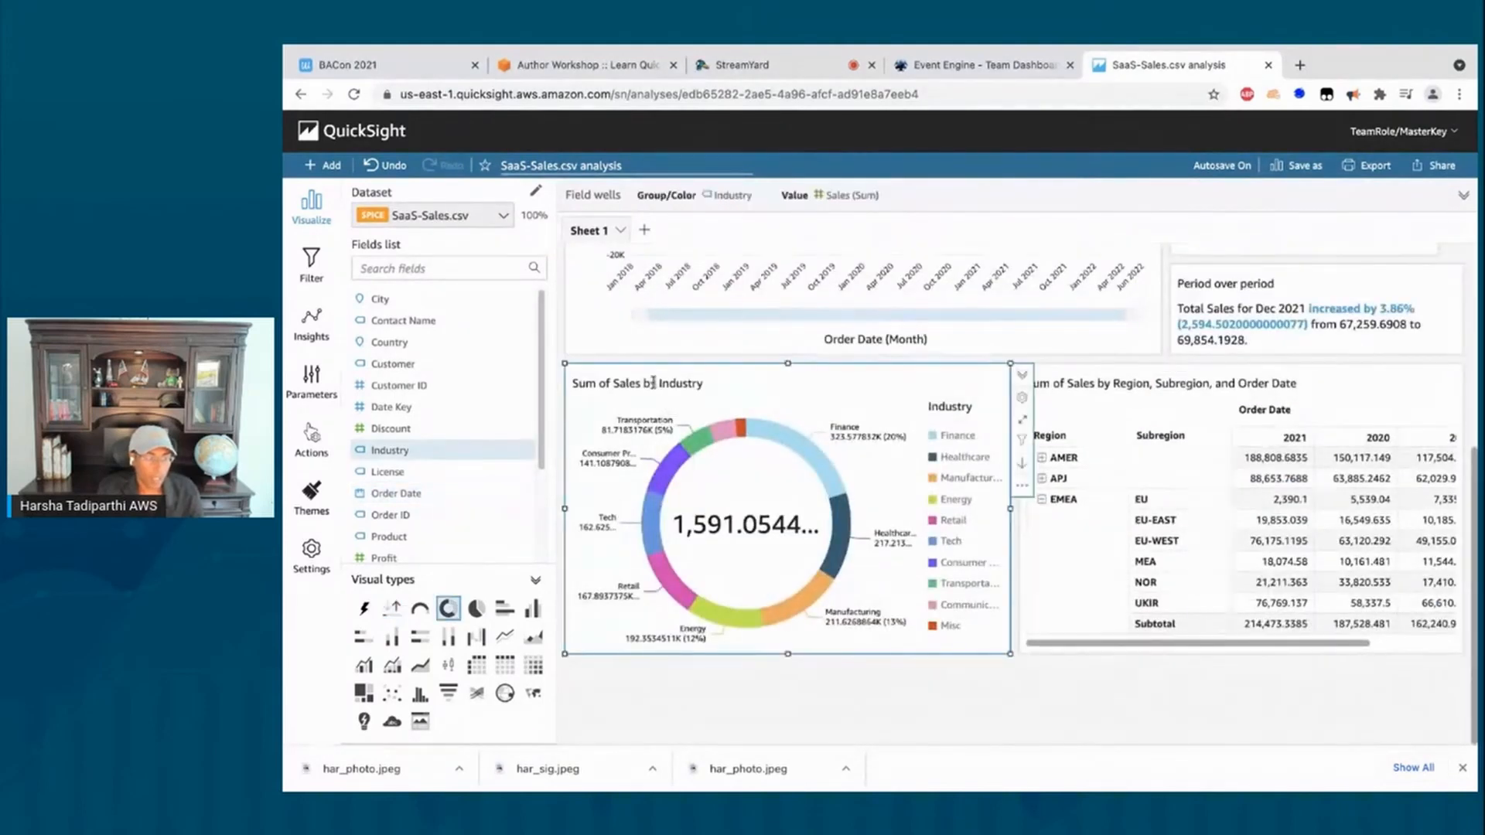
Step: Rewrite the donut chart's title, entering 'Sales by Industry(Drill down by customer)'
{"action": "left_click_drag", "start_coordinate": [701, 384], "coordinate": [568, 382]}
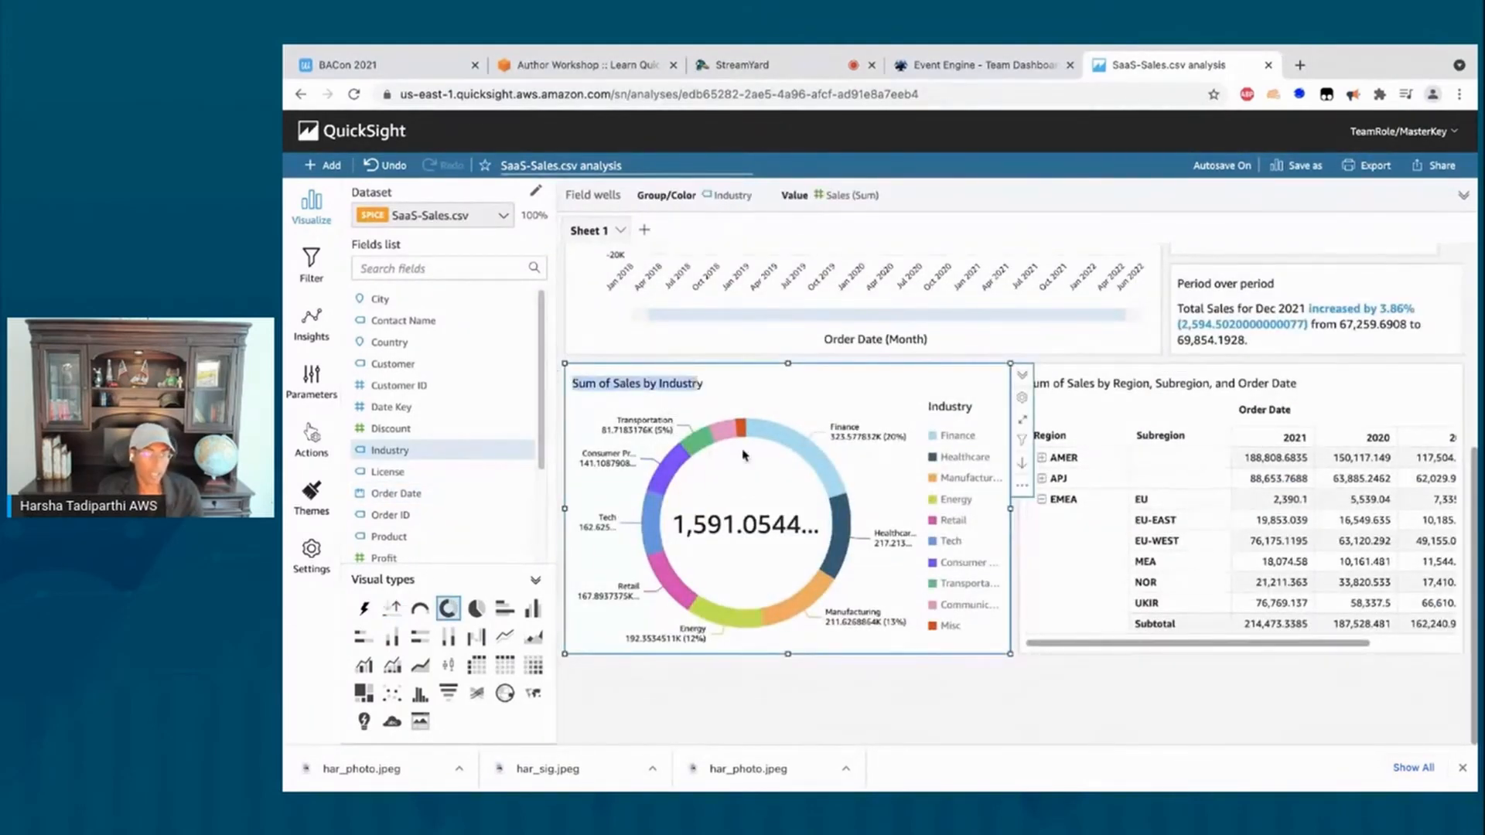
{"action": "left_click", "coordinate": [725, 388]}
{"action": "left_click_drag", "start_coordinate": [705, 384], "coordinate": [608, 372]}
{"action": "type", "text": "Sale"}
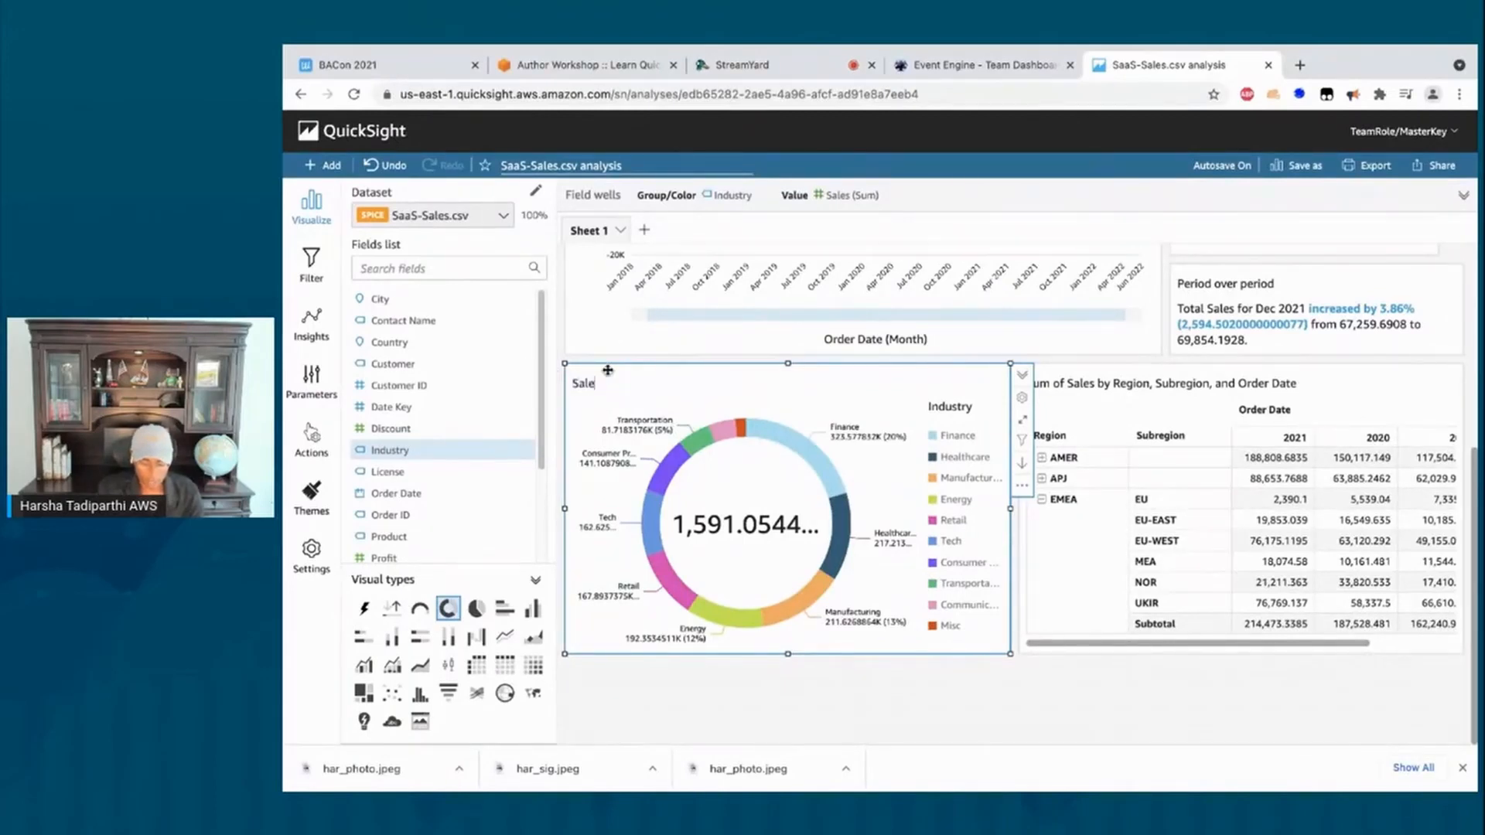
{"action": "type", "text": "s by Industry"}
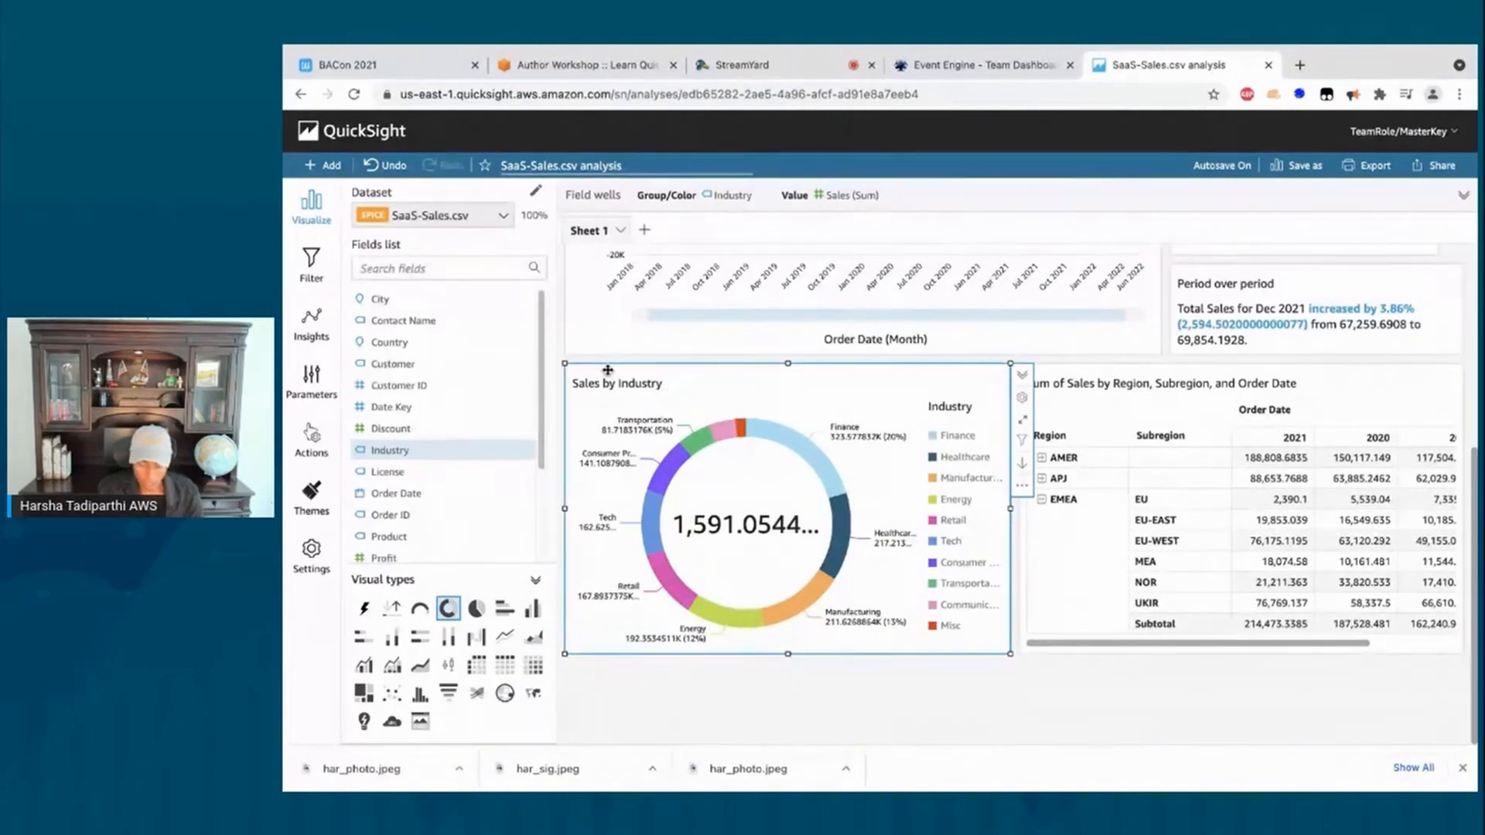
{"action": "type", "text": "(Drill down by custo"}
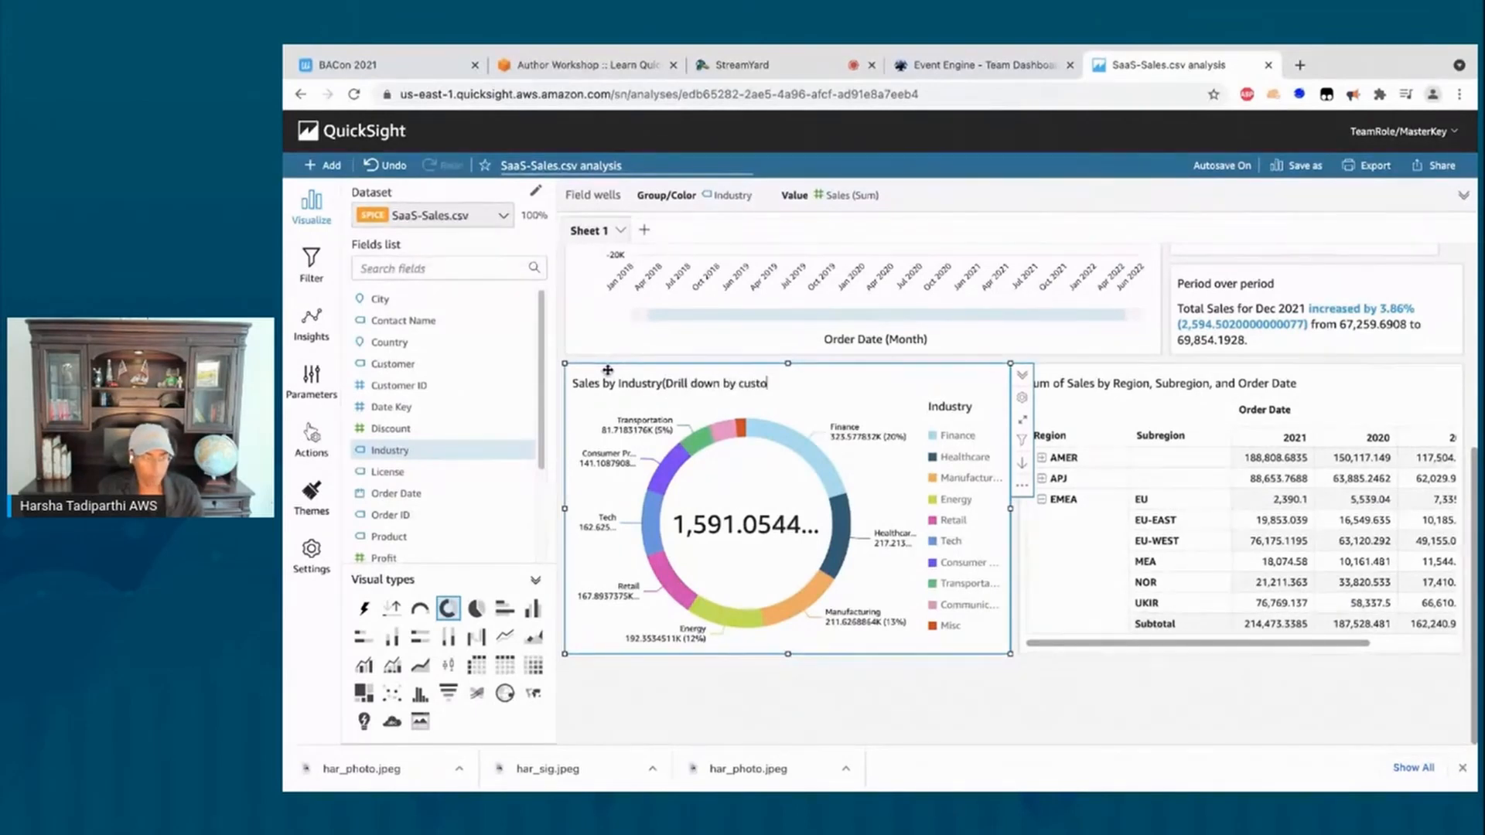
{"action": "type", "text": "mer)"}
{"action": "key", "text": "Return"}
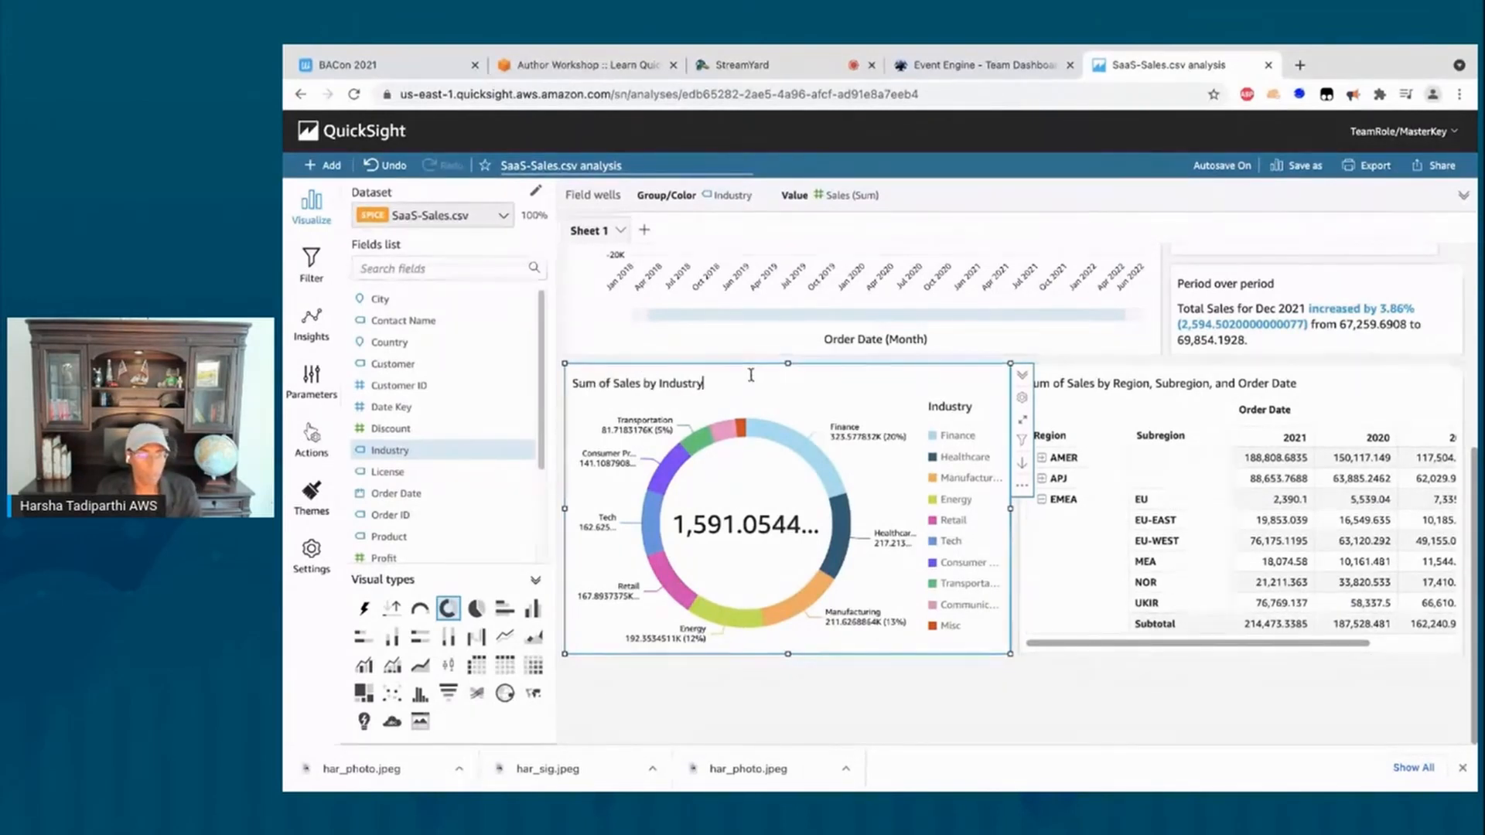
Step: Try renaming the Region pivot table title, then undo to keep its original title
{"action": "left_click", "coordinate": [1135, 389]}
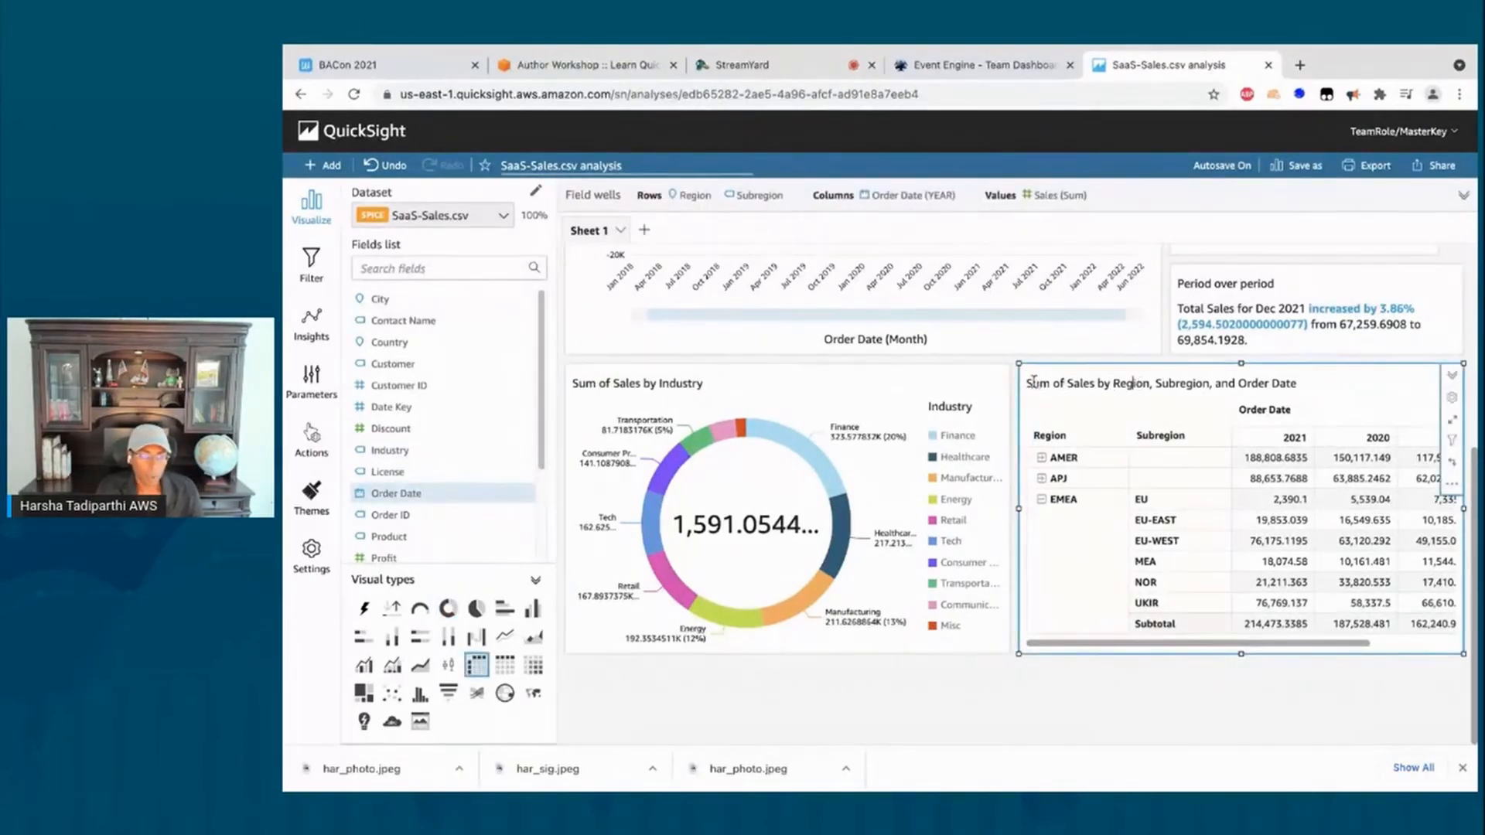
{"action": "left_click_drag", "start_coordinate": [1027, 383], "coordinate": [1300, 383]}
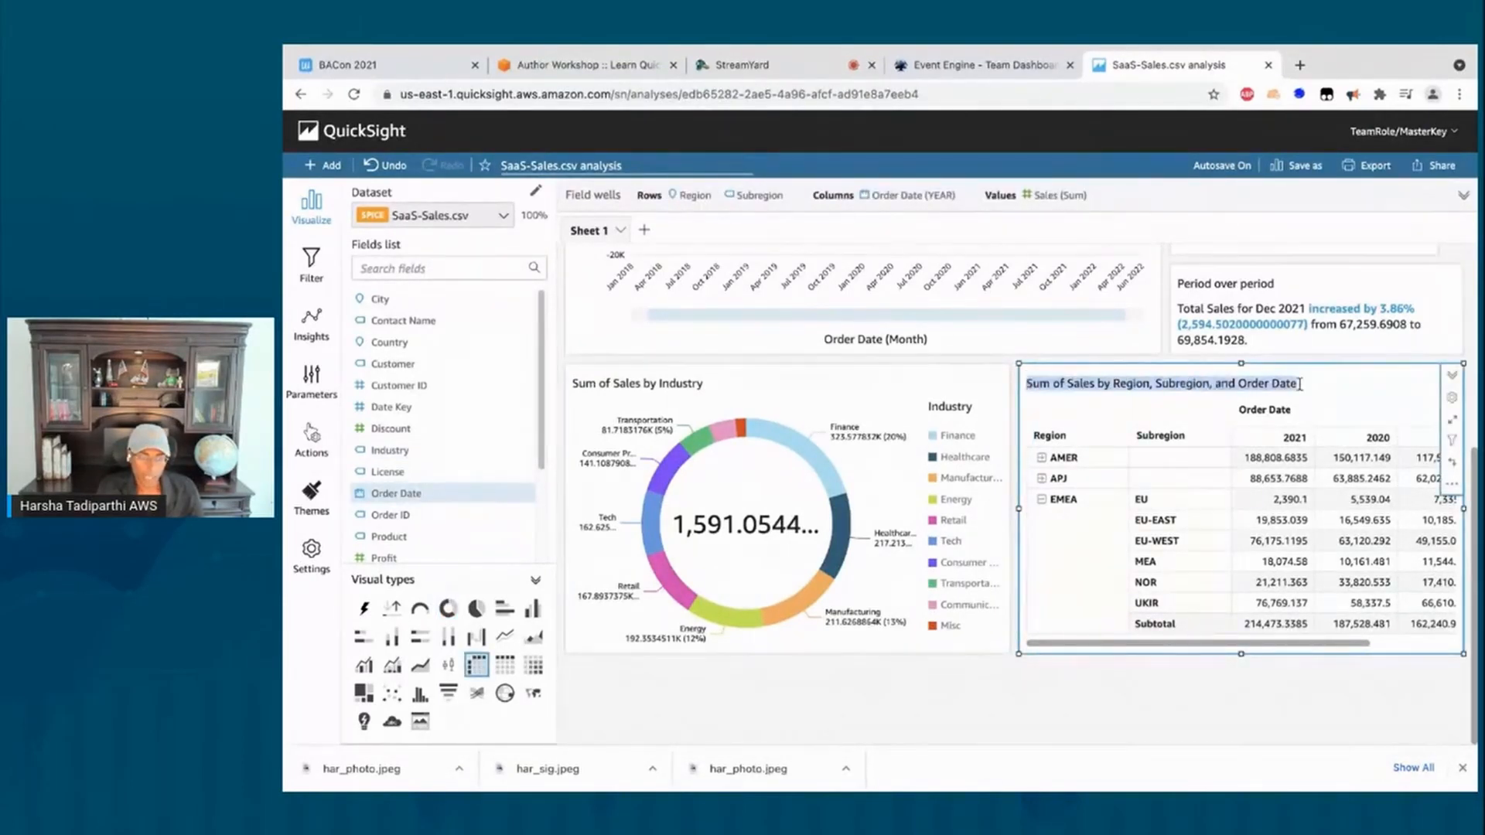
{"action": "type", "text": "Region"}
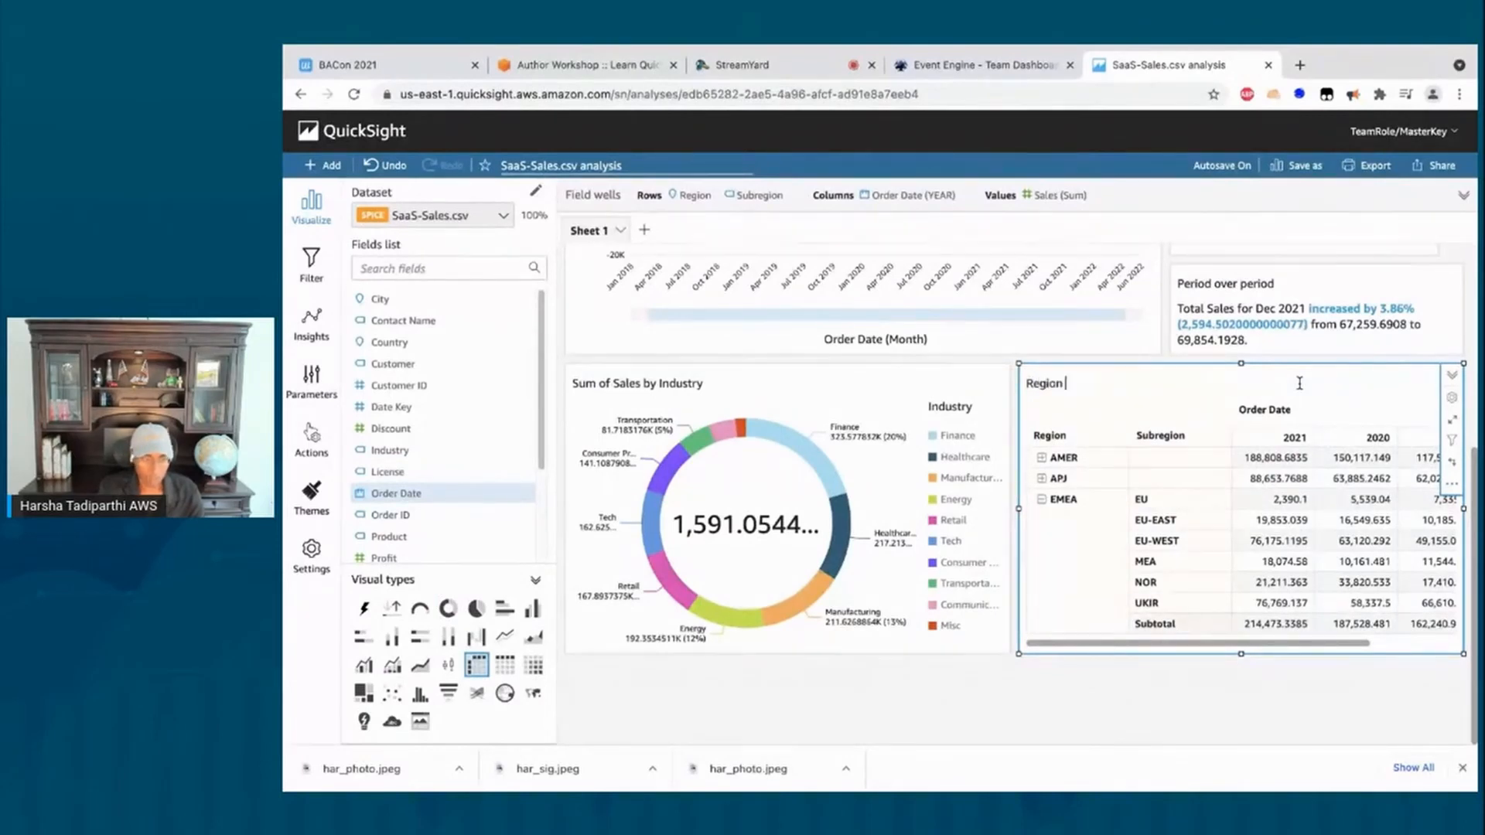
{"action": "type", "text": "s"}
{"action": "key", "text": "ctrl+z"}
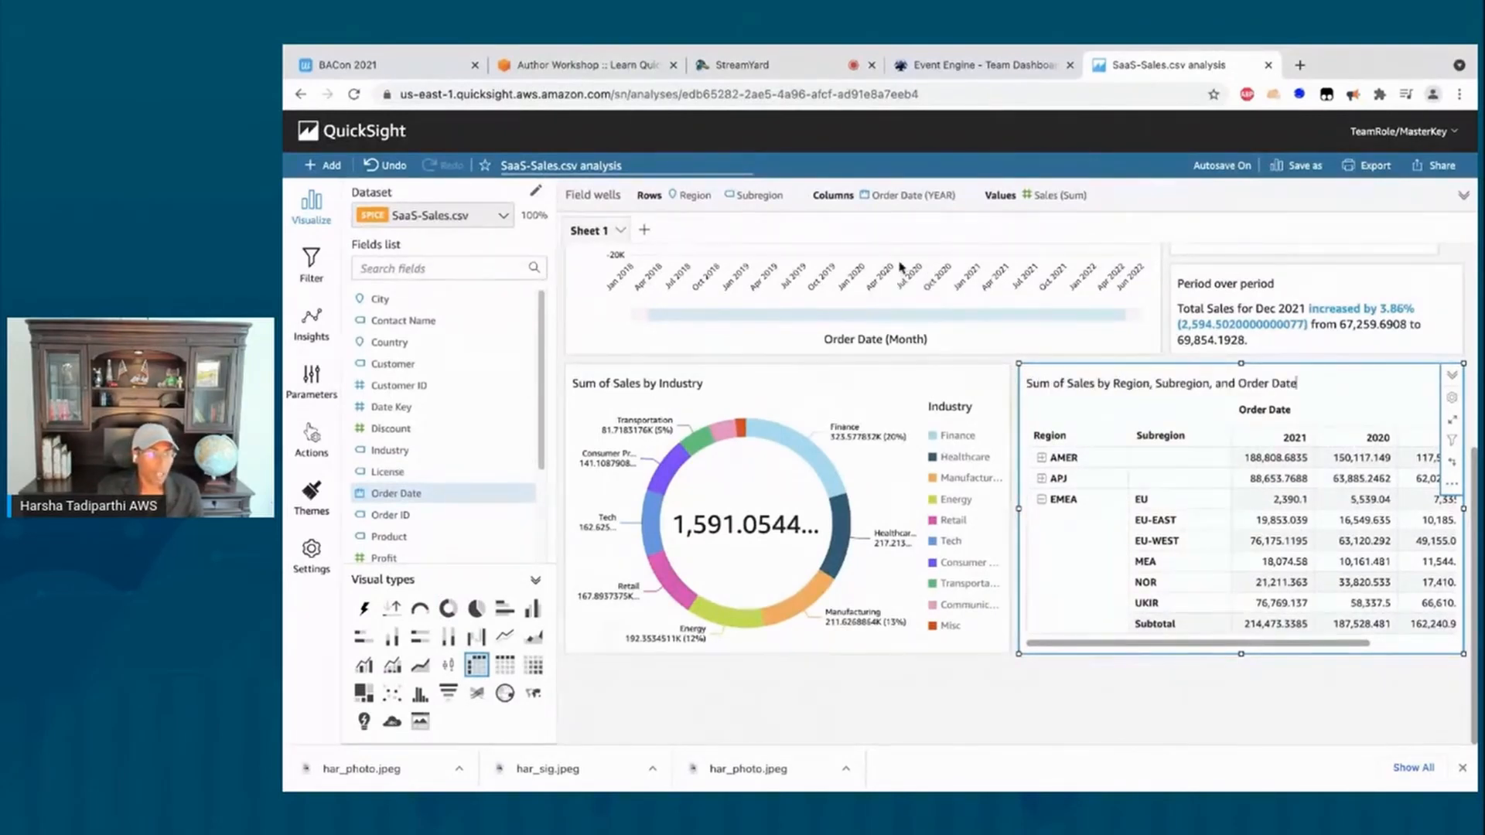
{"action": "left_click", "coordinate": [975, 709]}
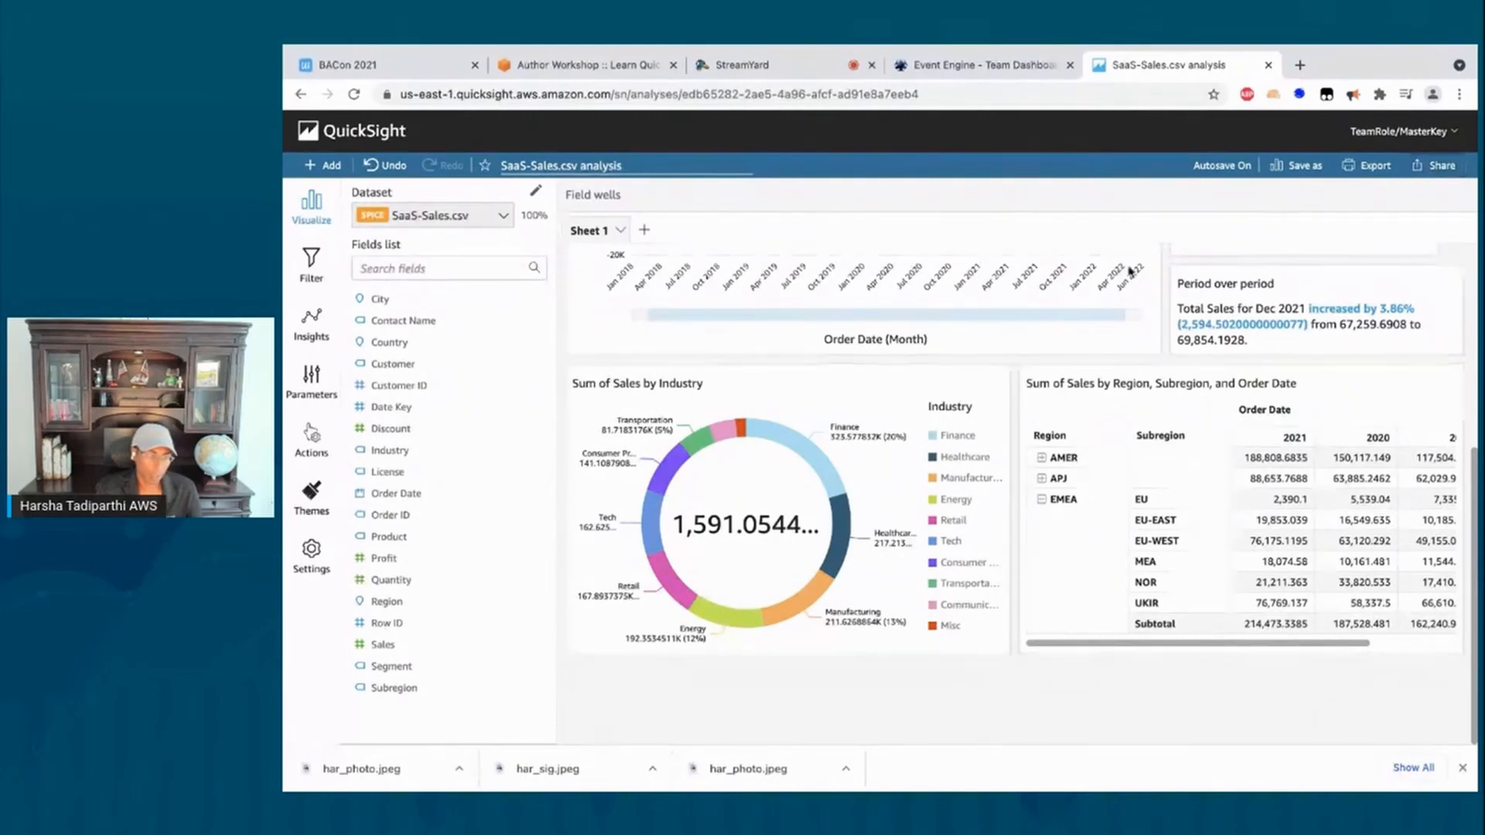
Step: Publish the analysis again as a second new dashboard named 'Sales Overview2'
{"action": "scroll", "coordinate": [1044, 335], "scroll_direction": "up", "scroll_amount": 5}
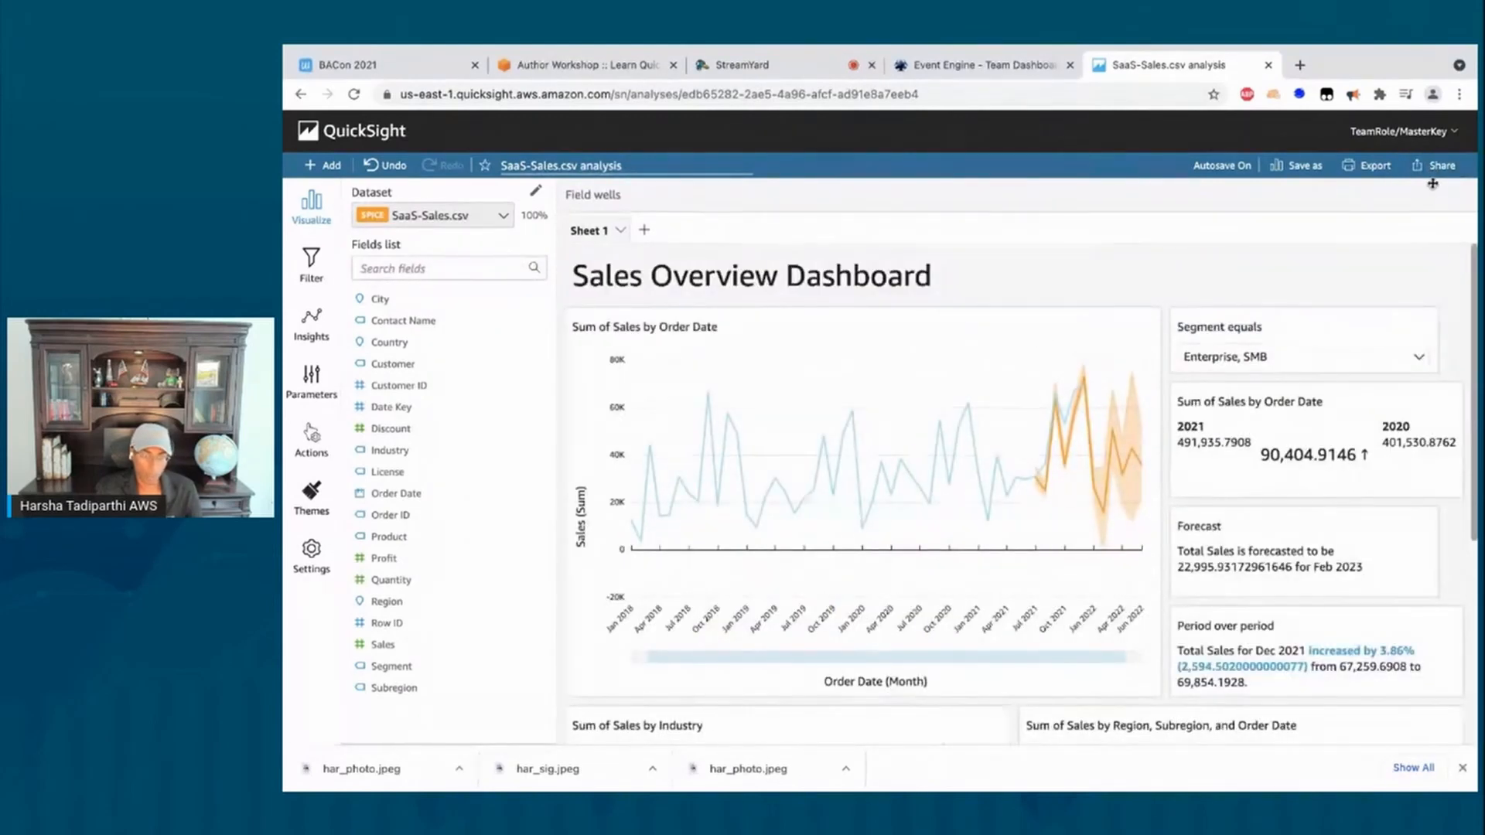
{"action": "left_click", "coordinate": [1436, 166]}
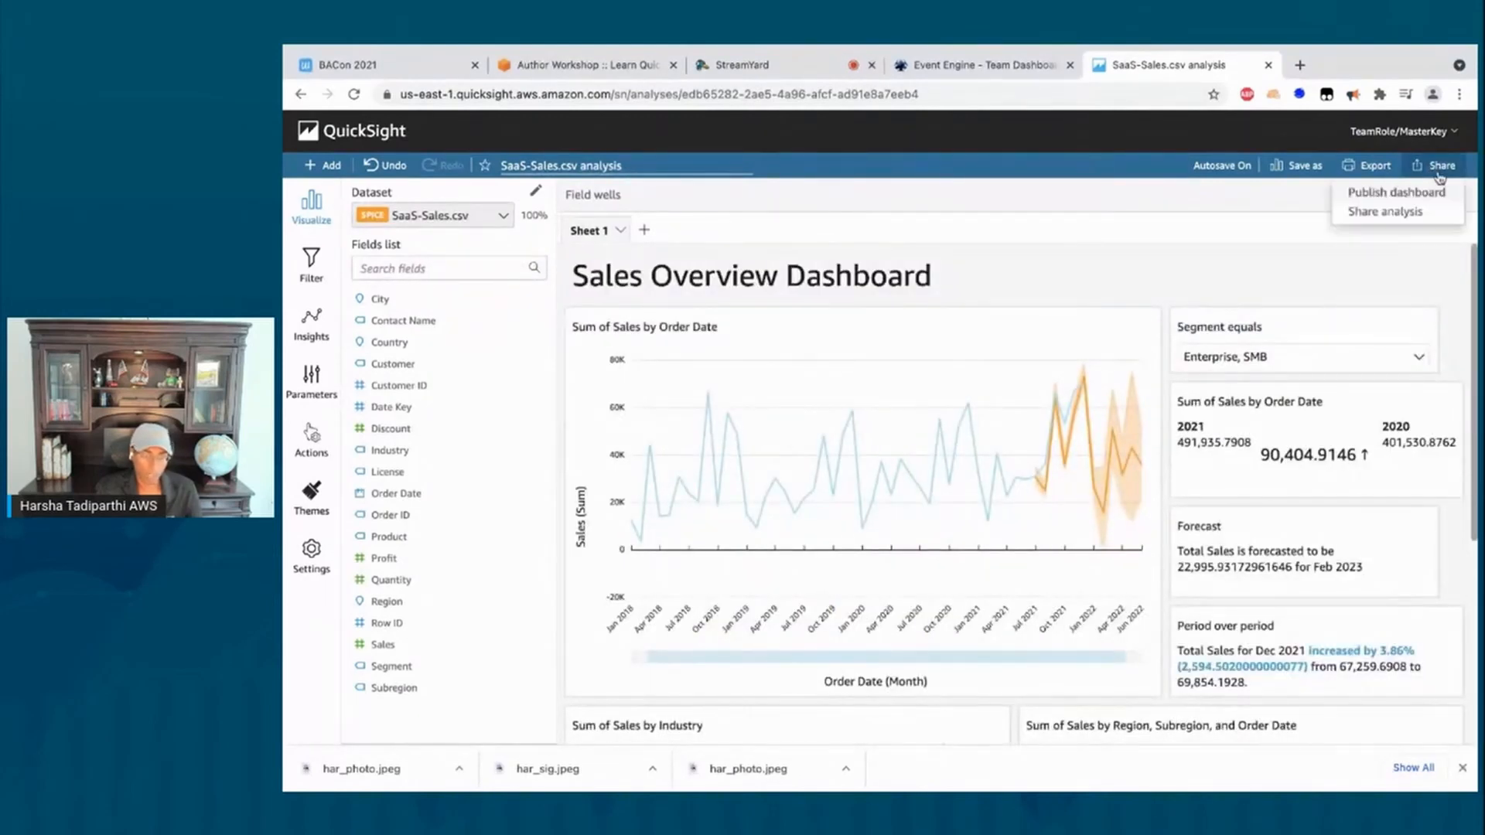
{"action": "left_click", "coordinate": [1382, 199]}
{"action": "left_click", "coordinate": [813, 239]}
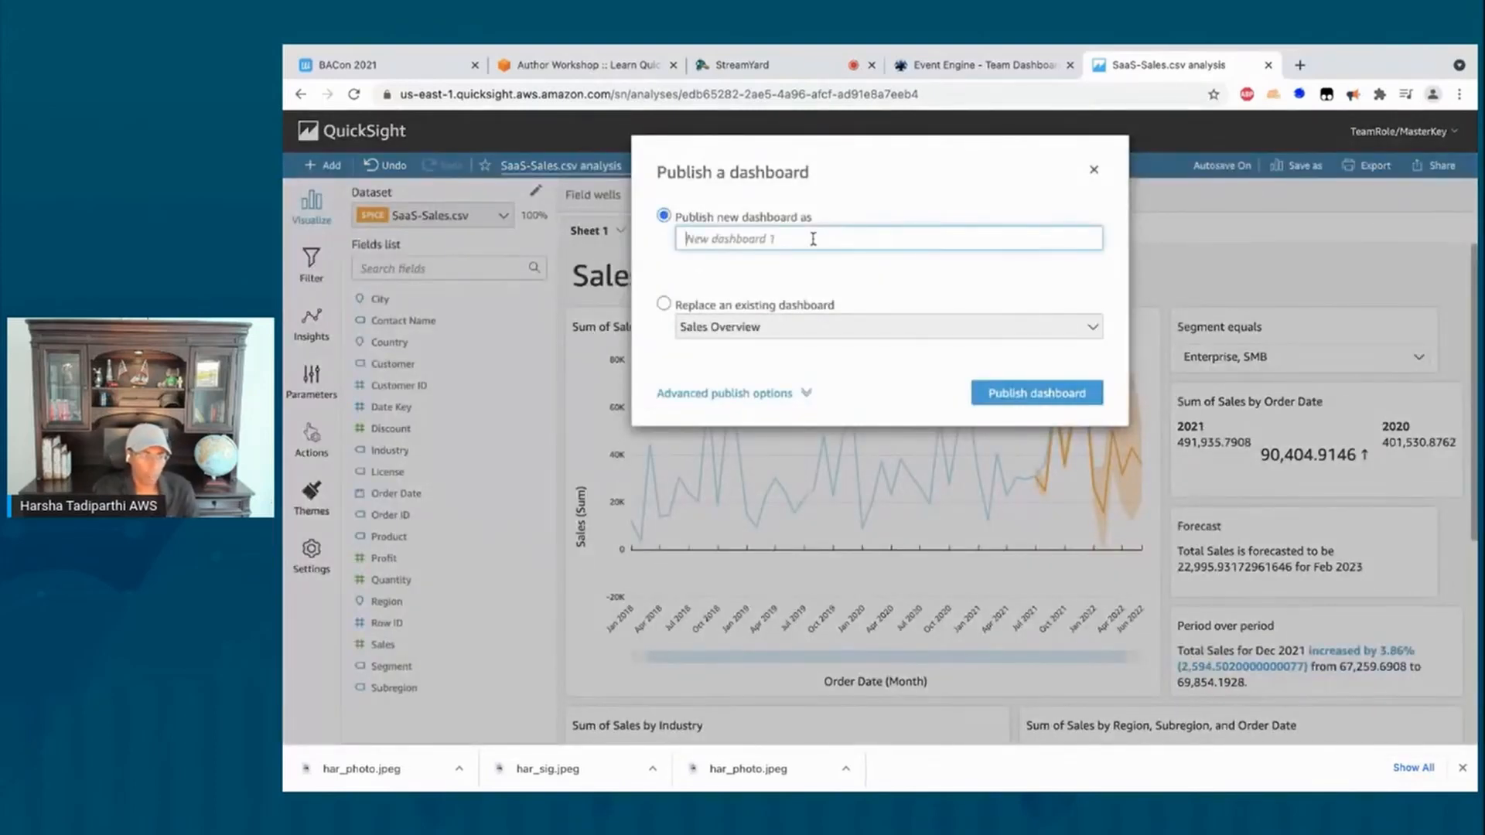
{"action": "type", "text": "Sales Overvie"}
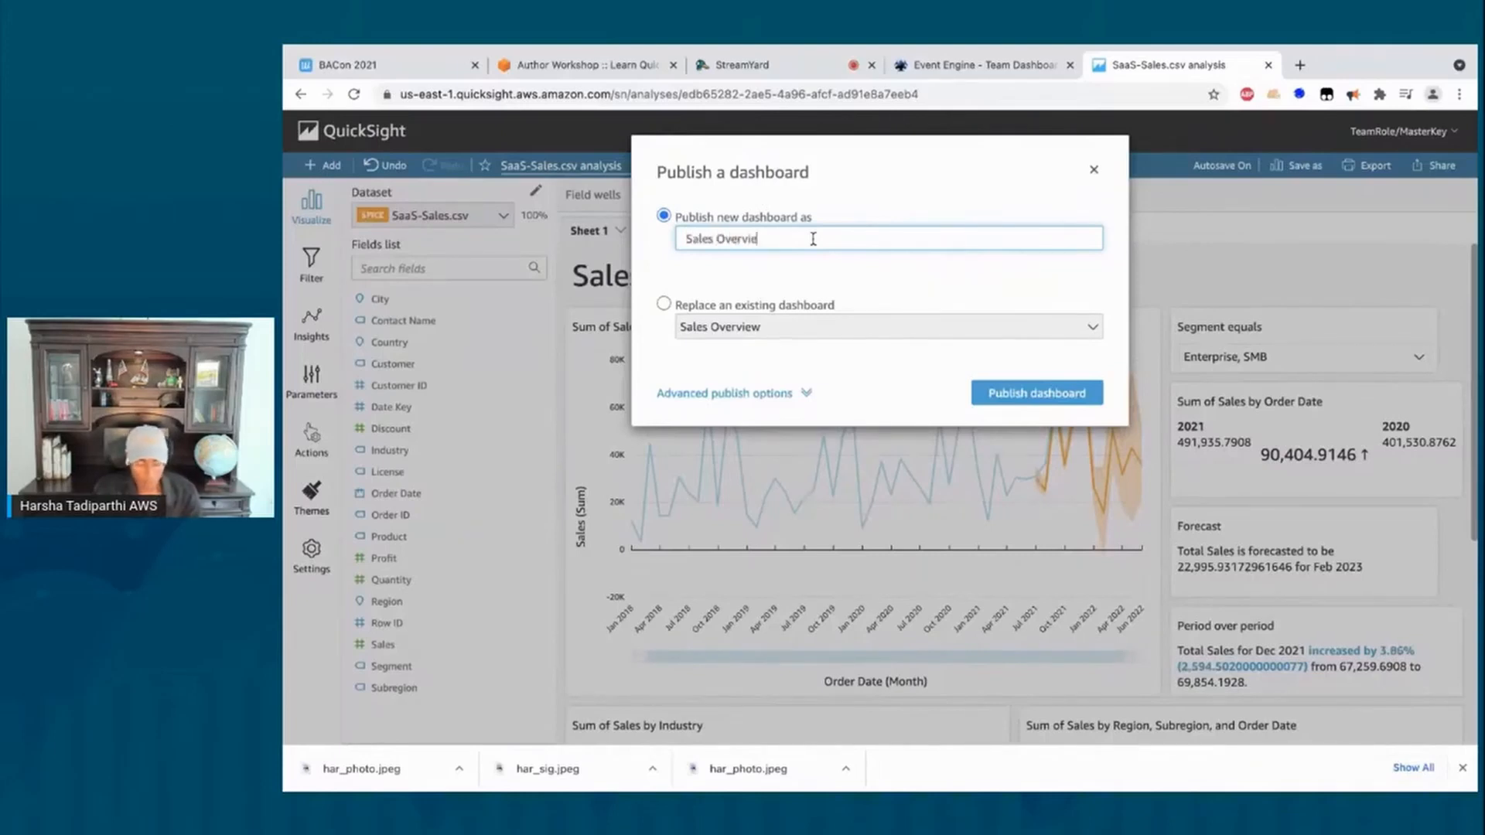
{"action": "type", "text": "w2"}
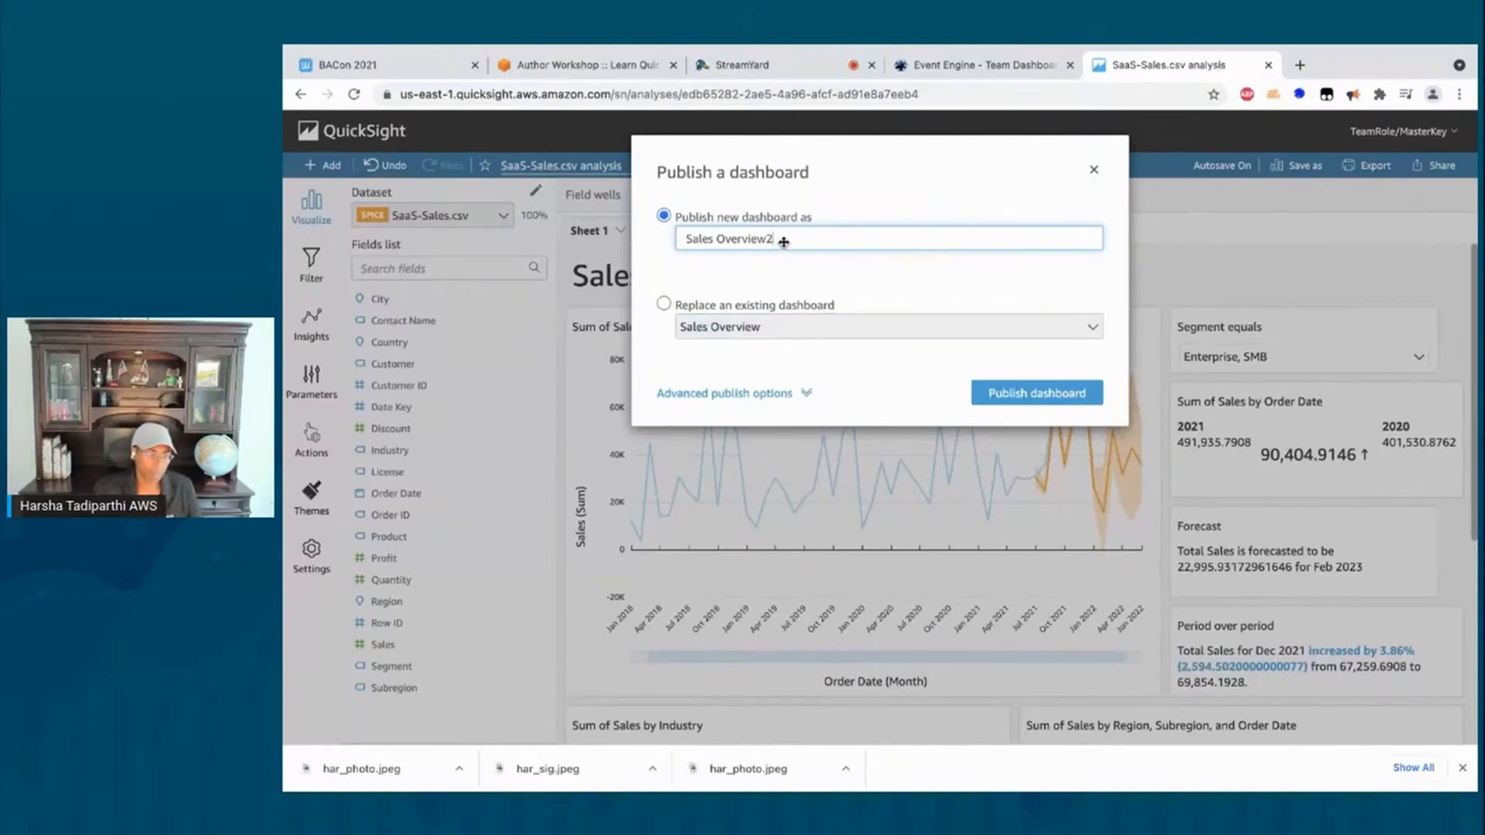
{"action": "left_click", "coordinate": [1040, 395]}
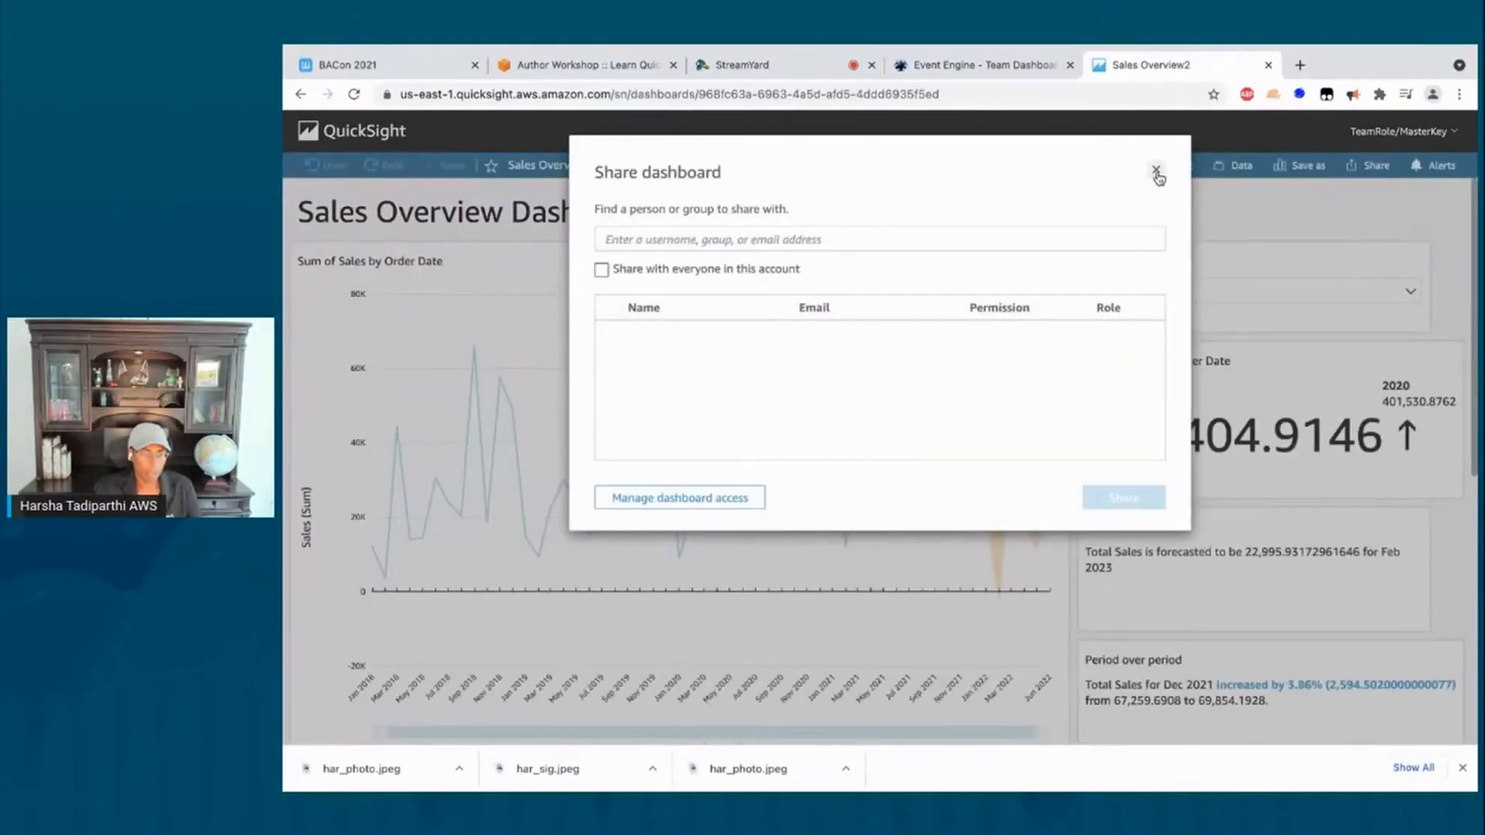
Step: Close the Share dashboard dialog to view the published Sales Overview2 dashboard
{"action": "left_click", "coordinate": [1156, 171]}
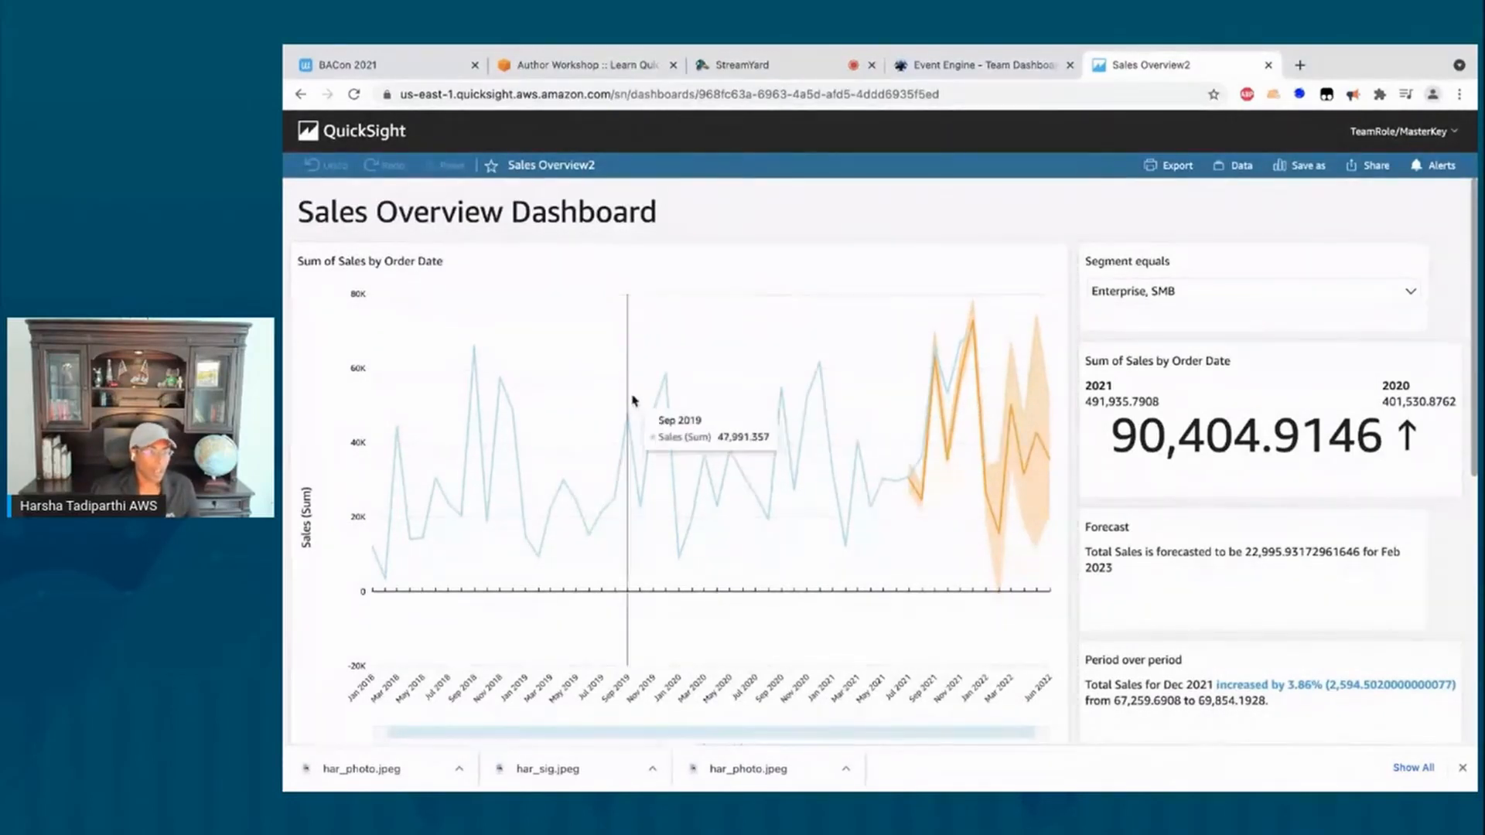
Step: Filter the dashboard to Finance and drill the industry donut down to Customer
{"action": "scroll", "coordinate": [720, 533], "scroll_direction": "down", "scroll_amount": 9}
{"action": "scroll", "coordinate": [696, 490], "scroll_direction": "up", "scroll_amount": 9}
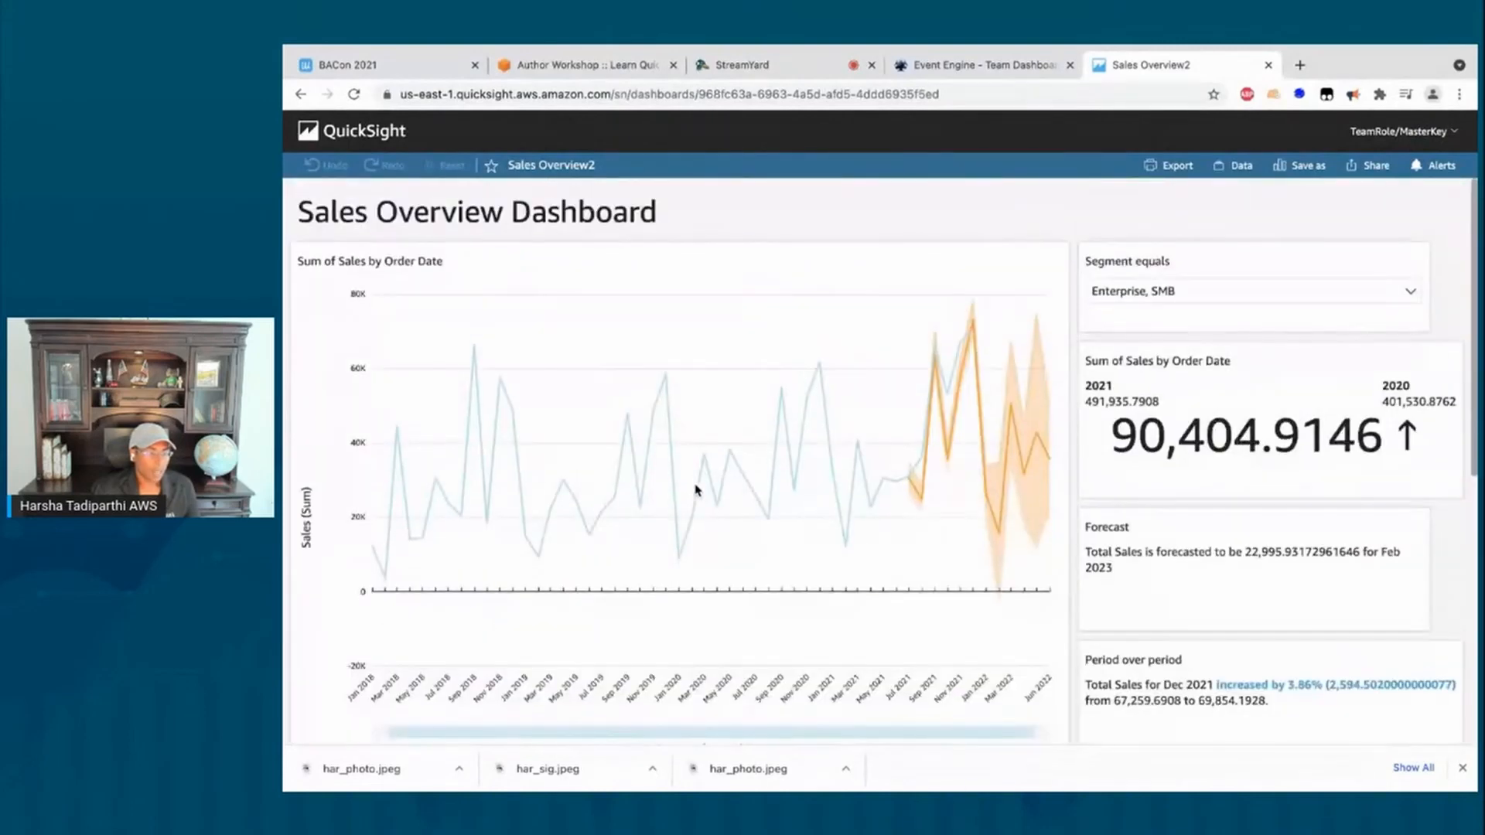
{"action": "scroll", "coordinate": [698, 490], "scroll_direction": "down", "scroll_amount": 3}
{"action": "scroll", "coordinate": [613, 525], "scroll_direction": "down", "scroll_amount": 2}
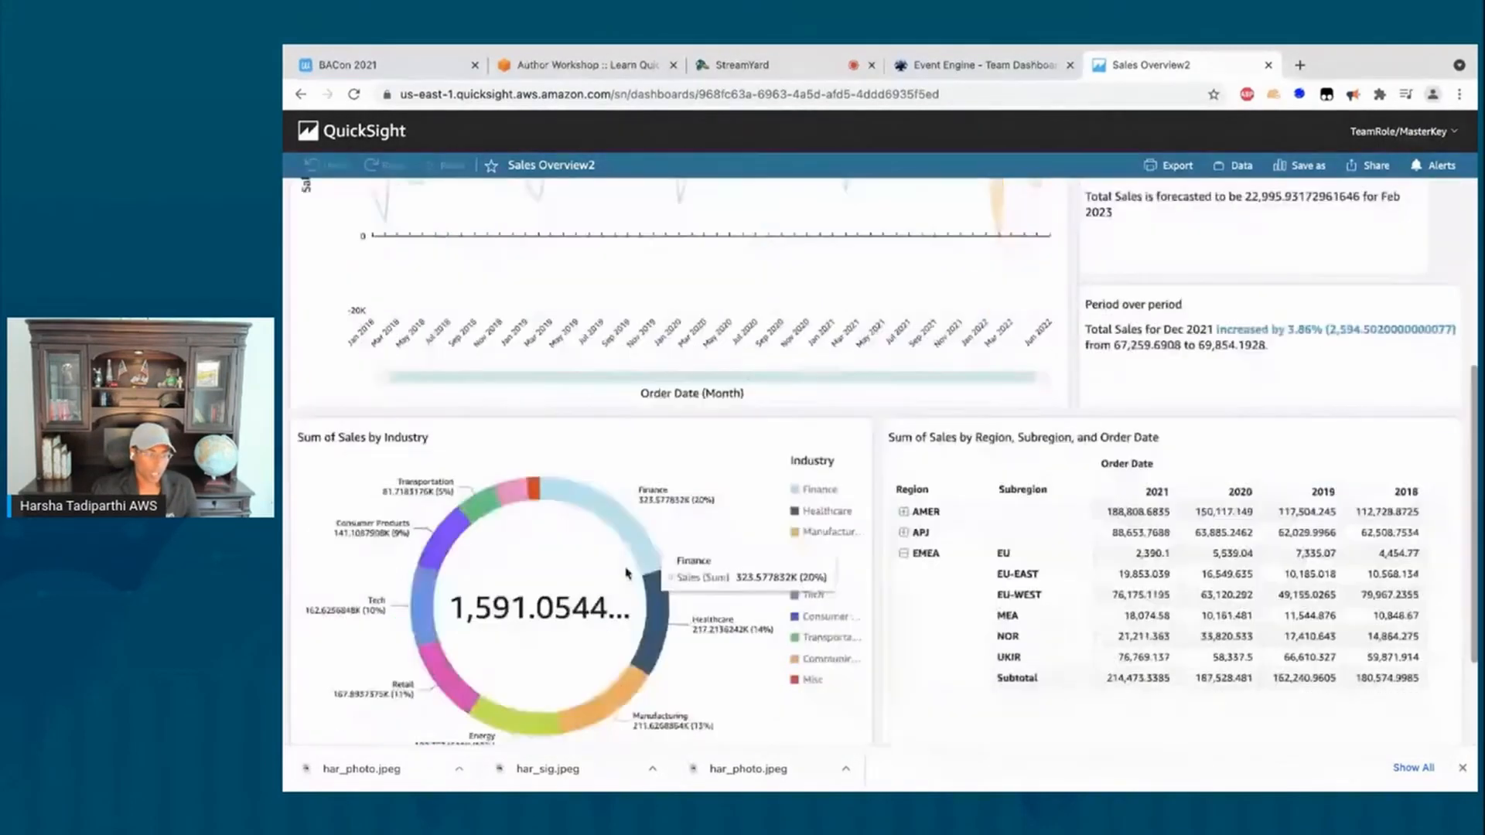
{"action": "left_click", "coordinate": [610, 524]}
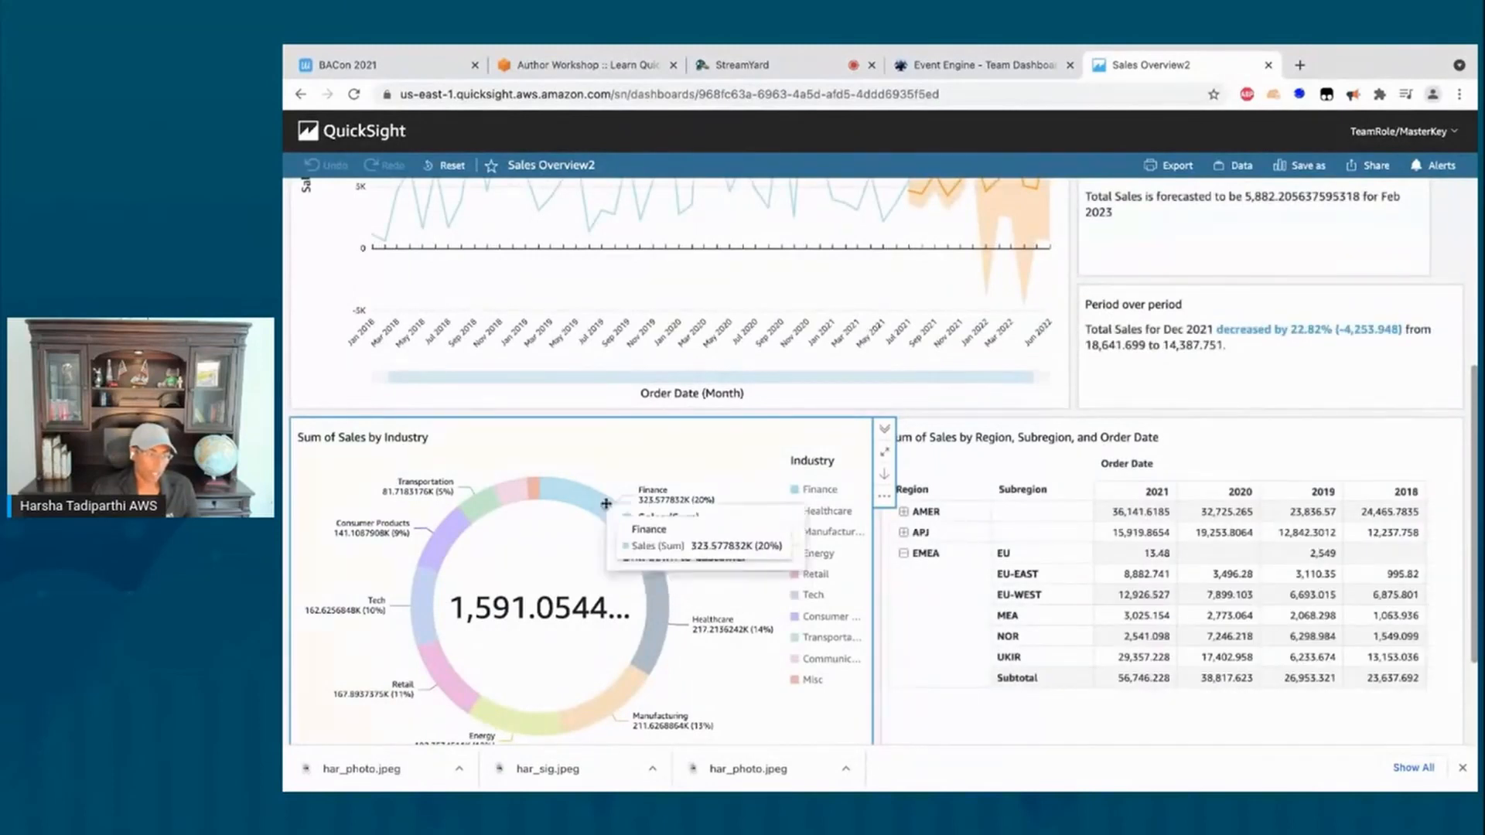
{"action": "right_click", "coordinate": [607, 504]}
{"action": "left_click", "coordinate": [634, 558]}
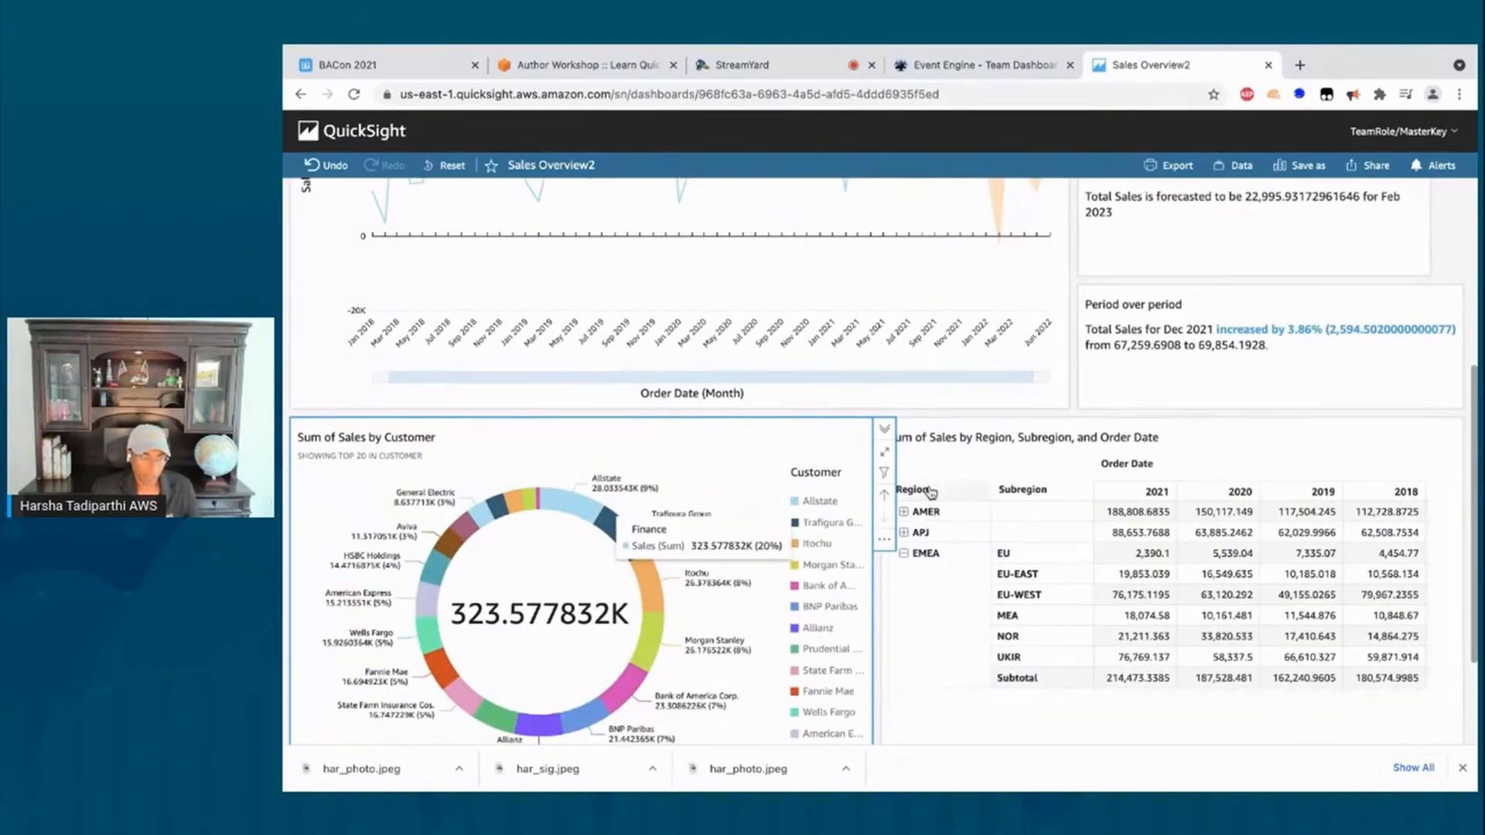
Step: Expand all regions in the pivot table to show their subregions
{"action": "left_click", "coordinate": [930, 493]}
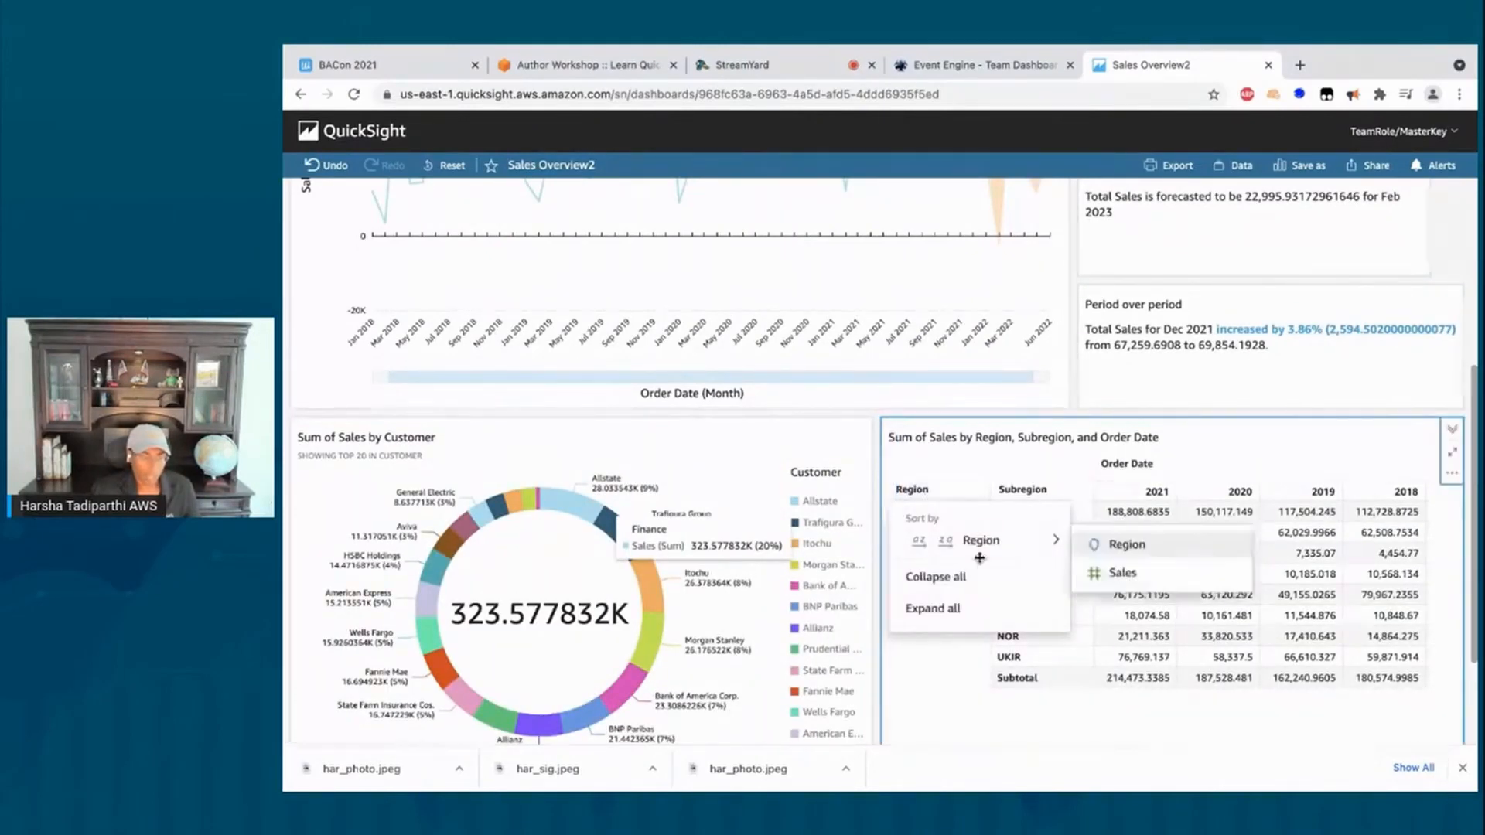
{"action": "left_click", "coordinate": [956, 608]}
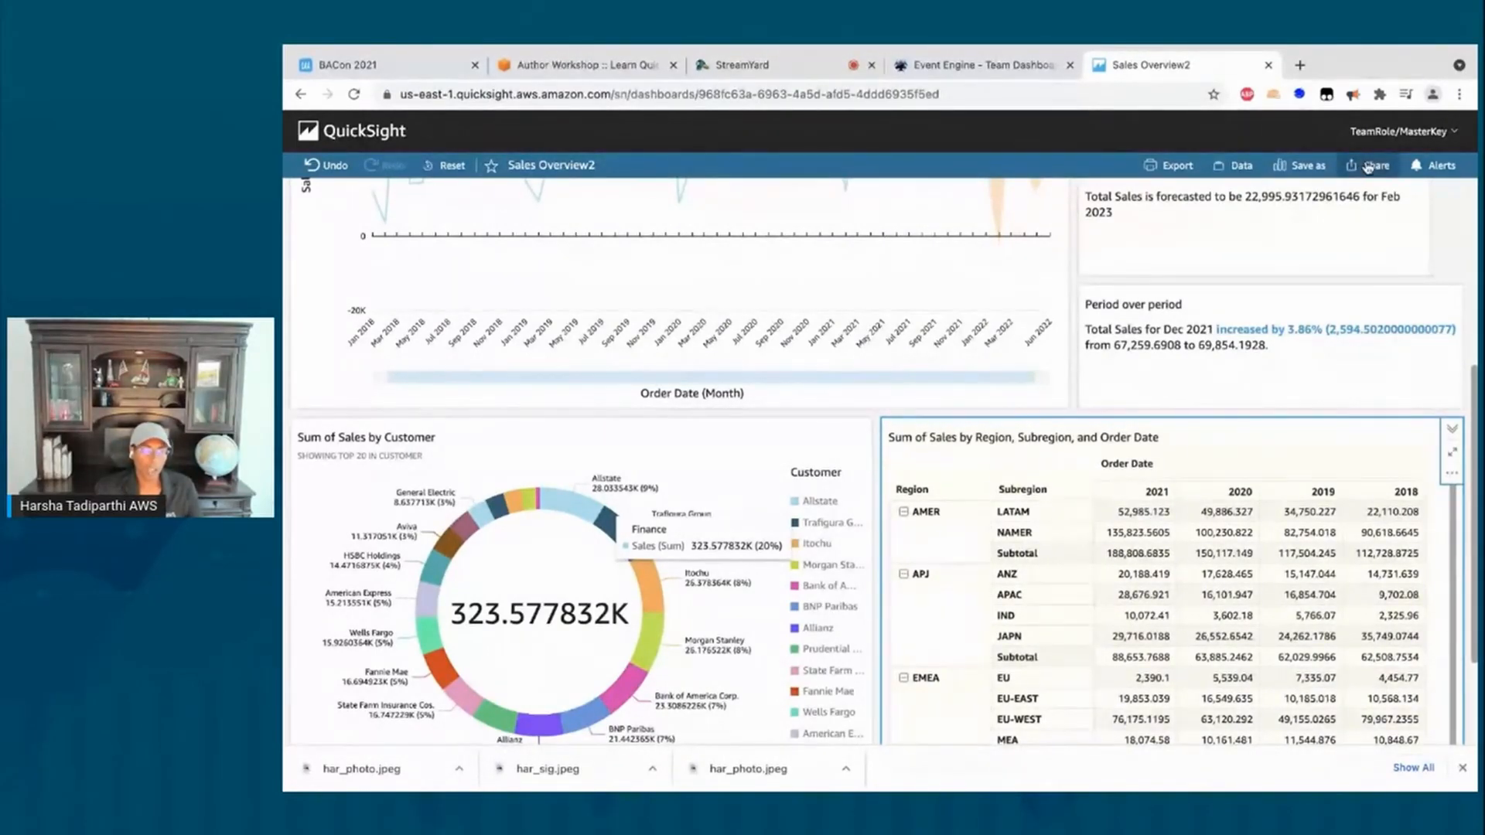
{"action": "left_click", "coordinate": [1367, 168]}
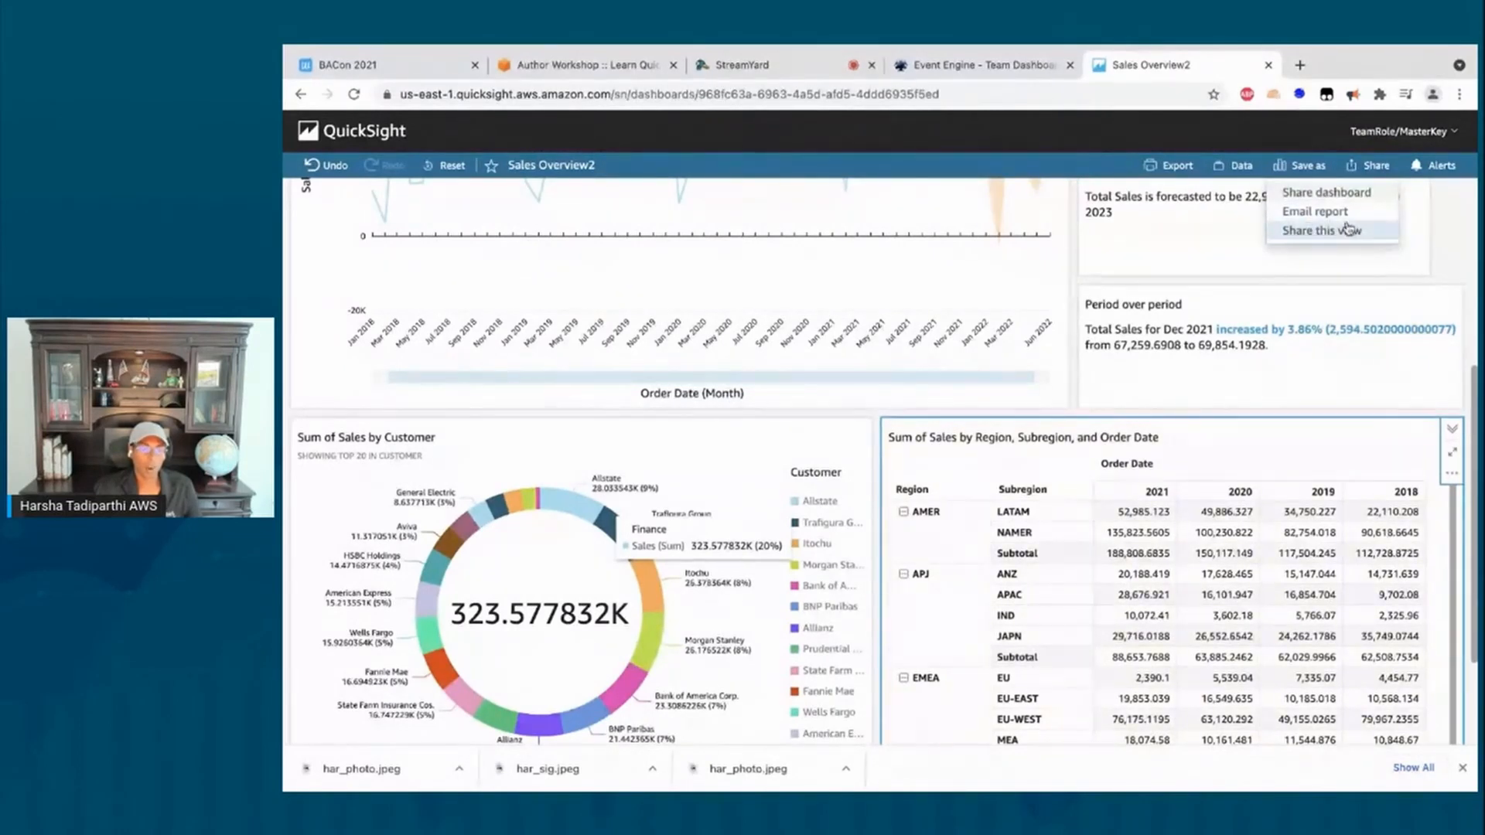
Step: Start an email report for the dashboard, keeping it repeating weekly, and reach the Report title field
{"action": "left_click", "coordinate": [1319, 212]}
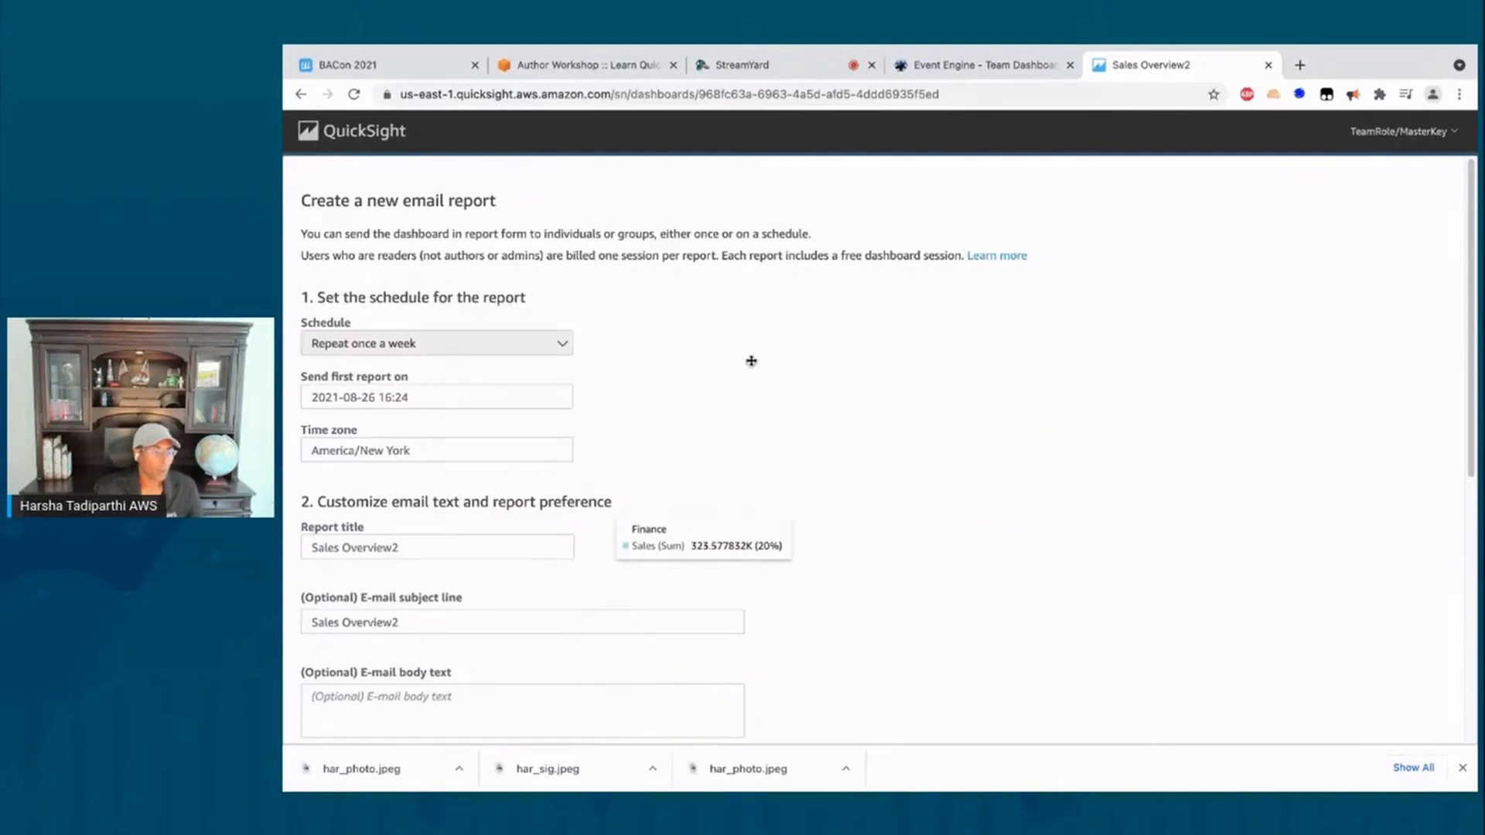
{"action": "scroll", "coordinate": [707, 355], "scroll_direction": "down", "scroll_amount": 2}
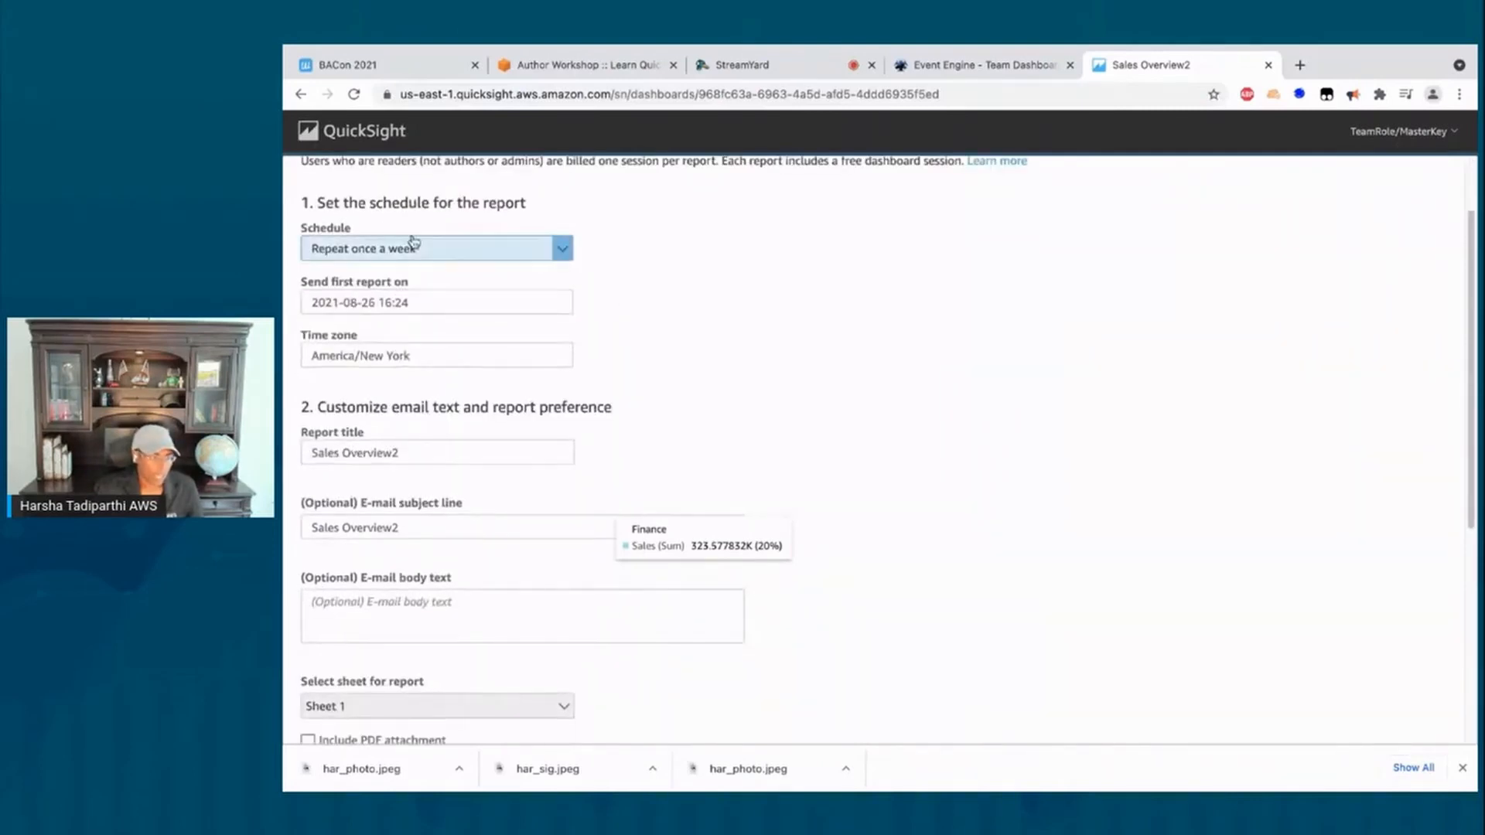
{"action": "left_click", "coordinate": [470, 256]}
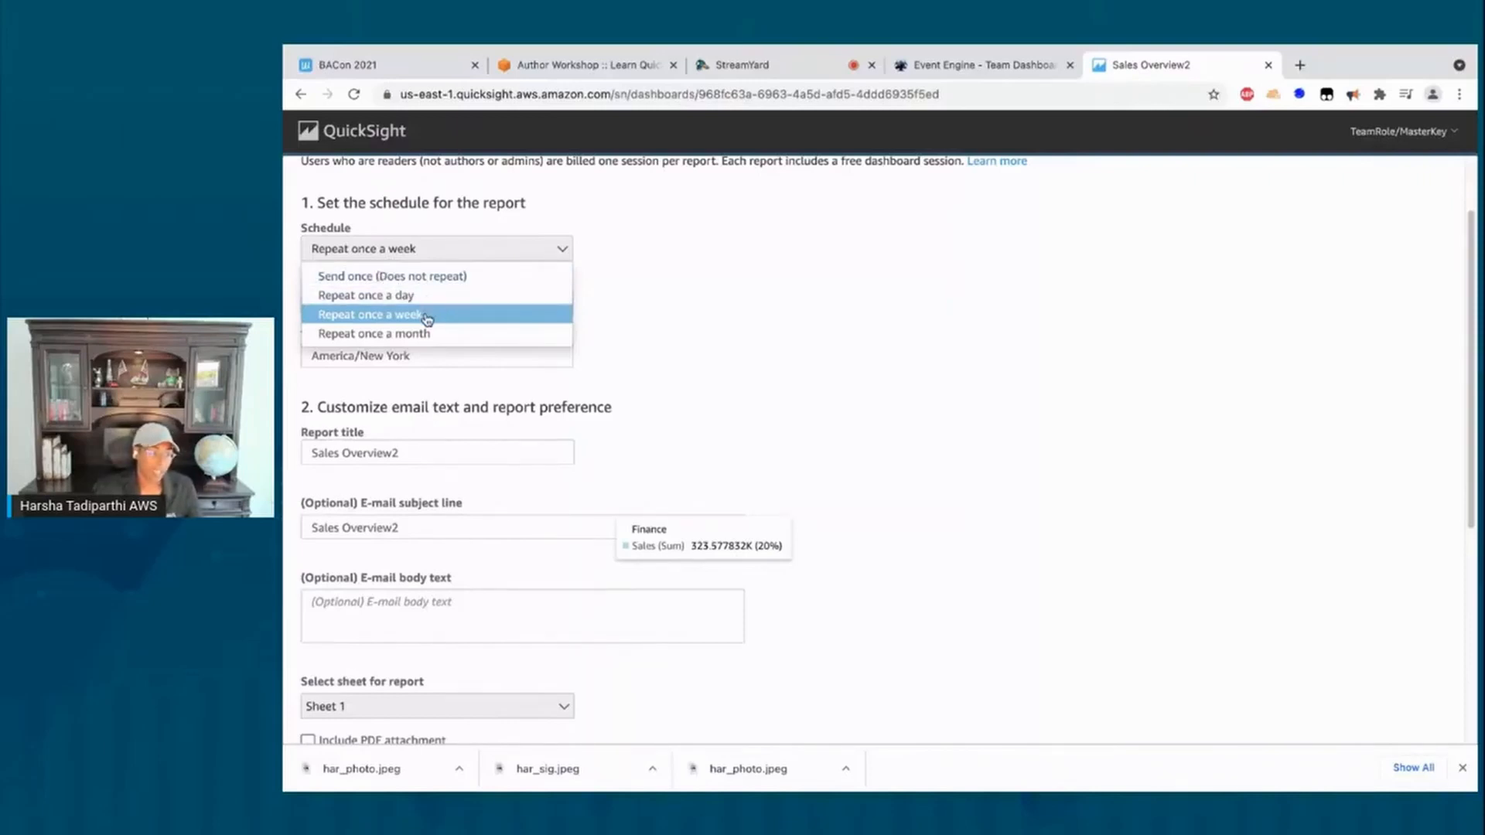
{"action": "left_click", "coordinate": [731, 332]}
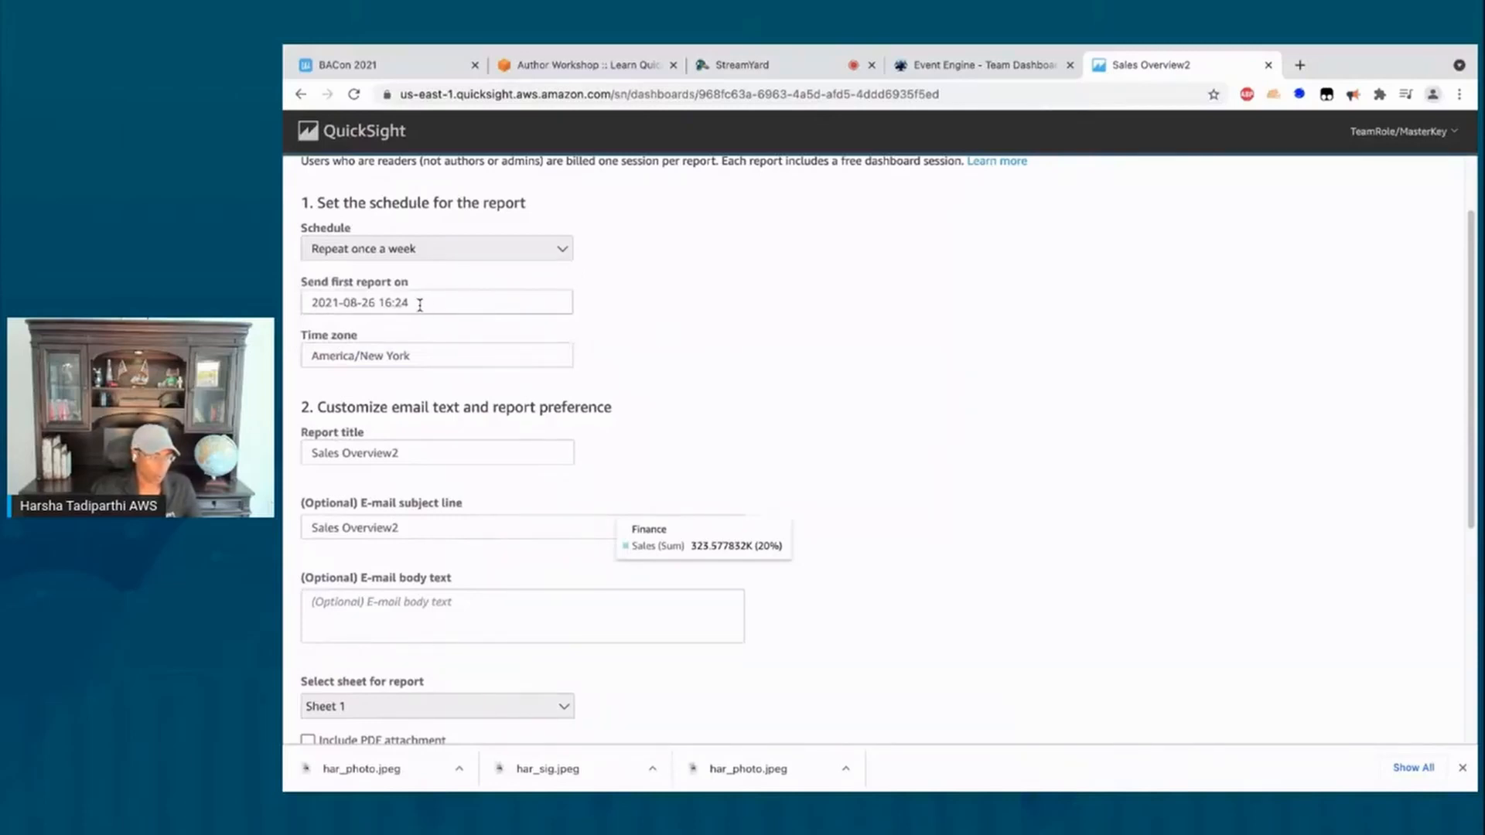
{"action": "scroll", "coordinate": [464, 368], "scroll_direction": "down", "scroll_amount": 3}
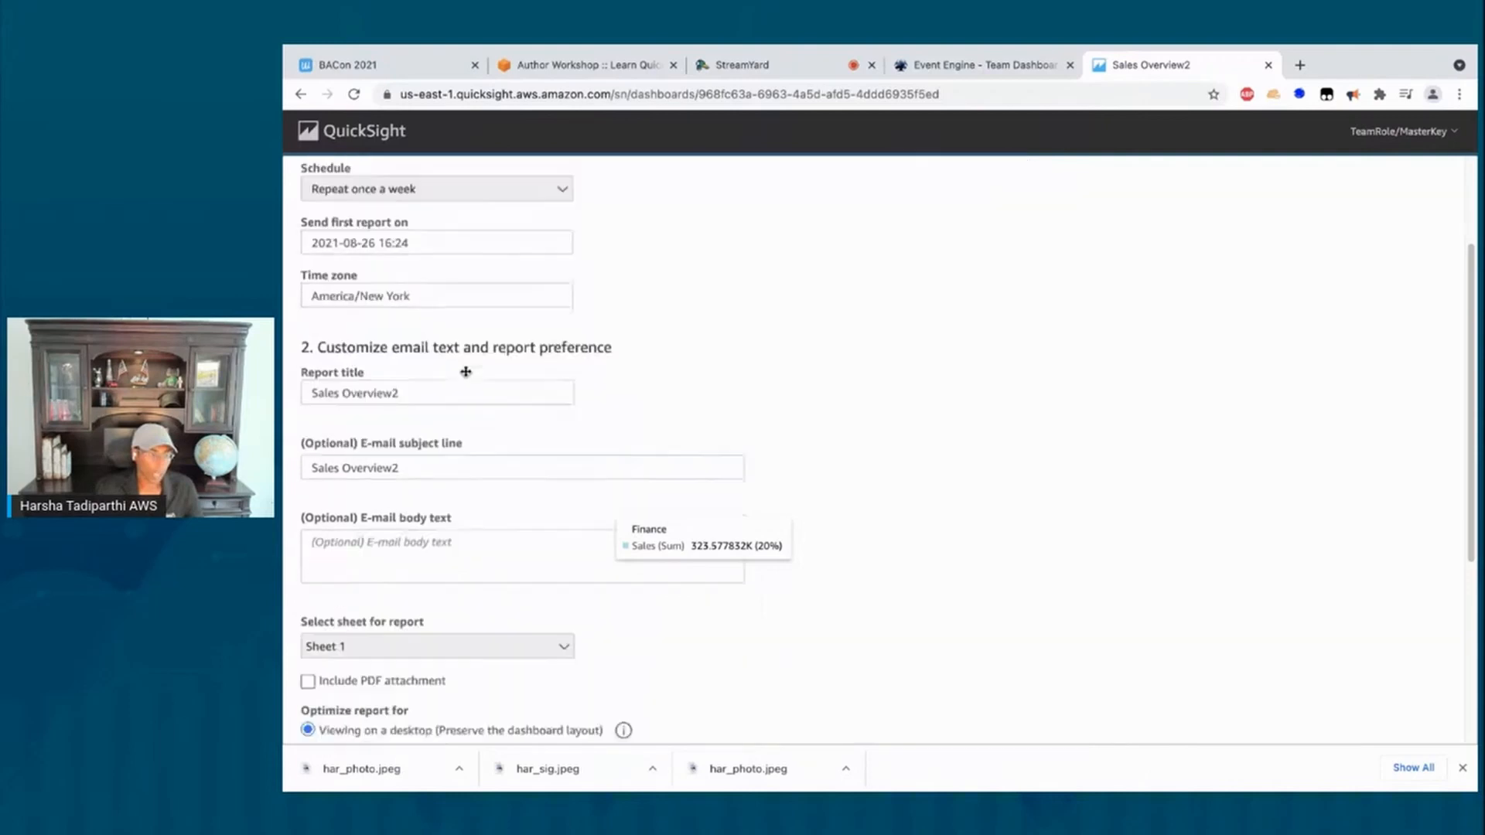
{"action": "scroll", "coordinate": [464, 375], "scroll_direction": "down", "scroll_amount": 1}
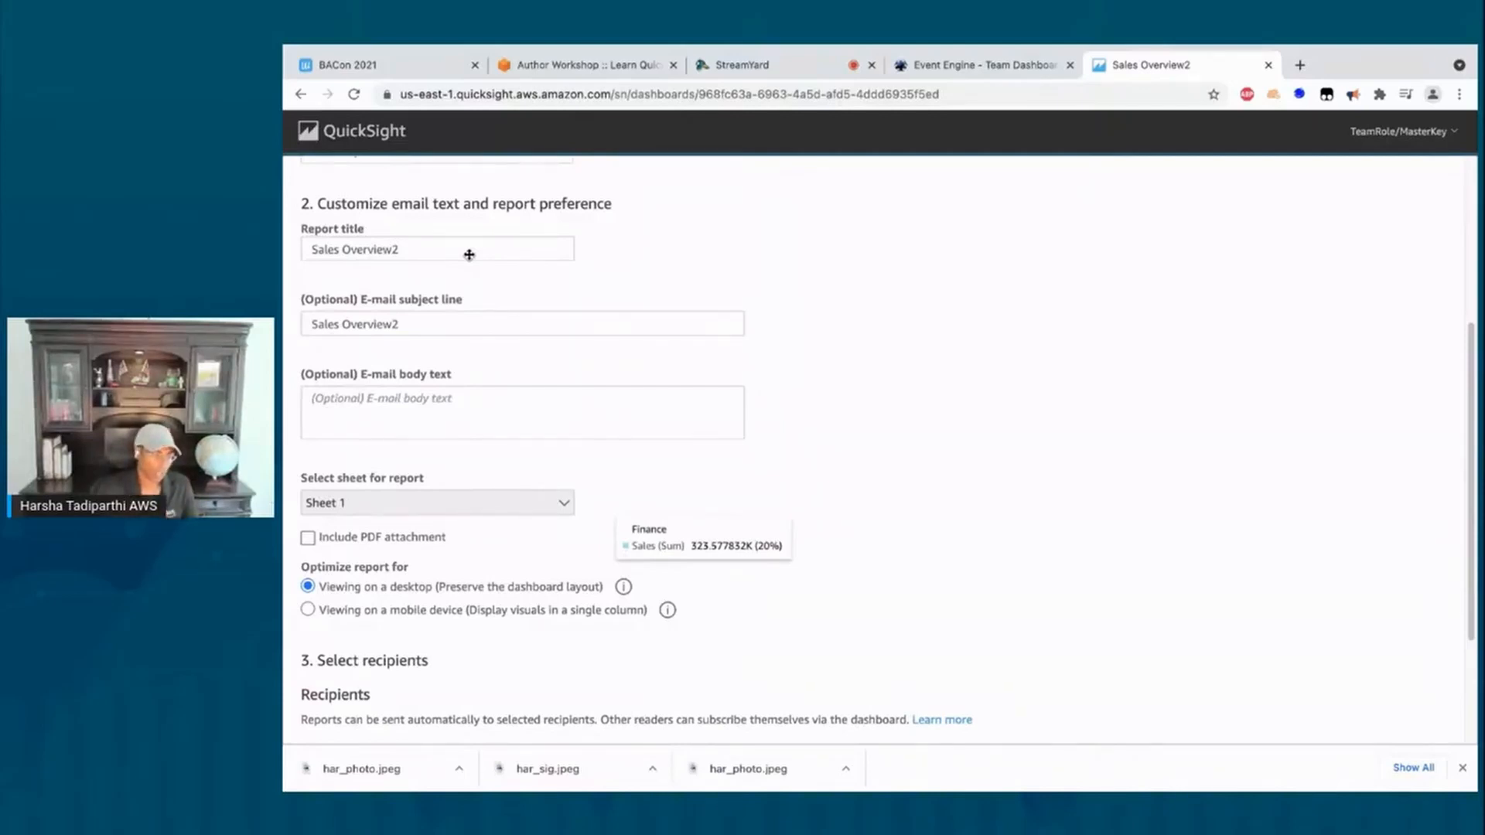
{"action": "left_click", "coordinate": [448, 240]}
{"action": "left_click", "coordinate": [410, 254]}
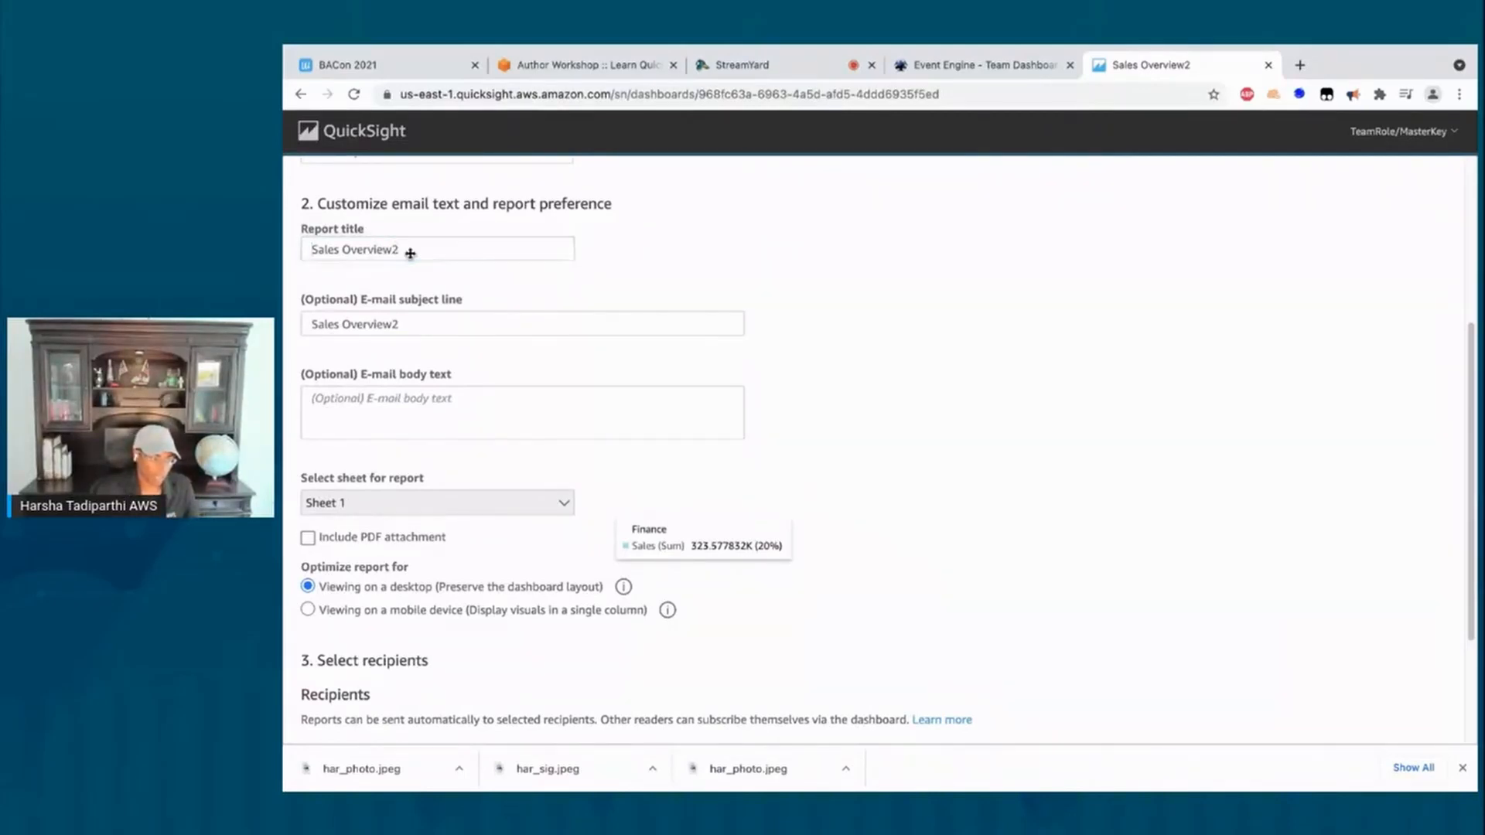
Step: Change report title and e-mail subject from 'Sales Overview2' to 'Sales Overview' and include a PDF attachment
{"action": "left_click", "coordinate": [416, 248]}
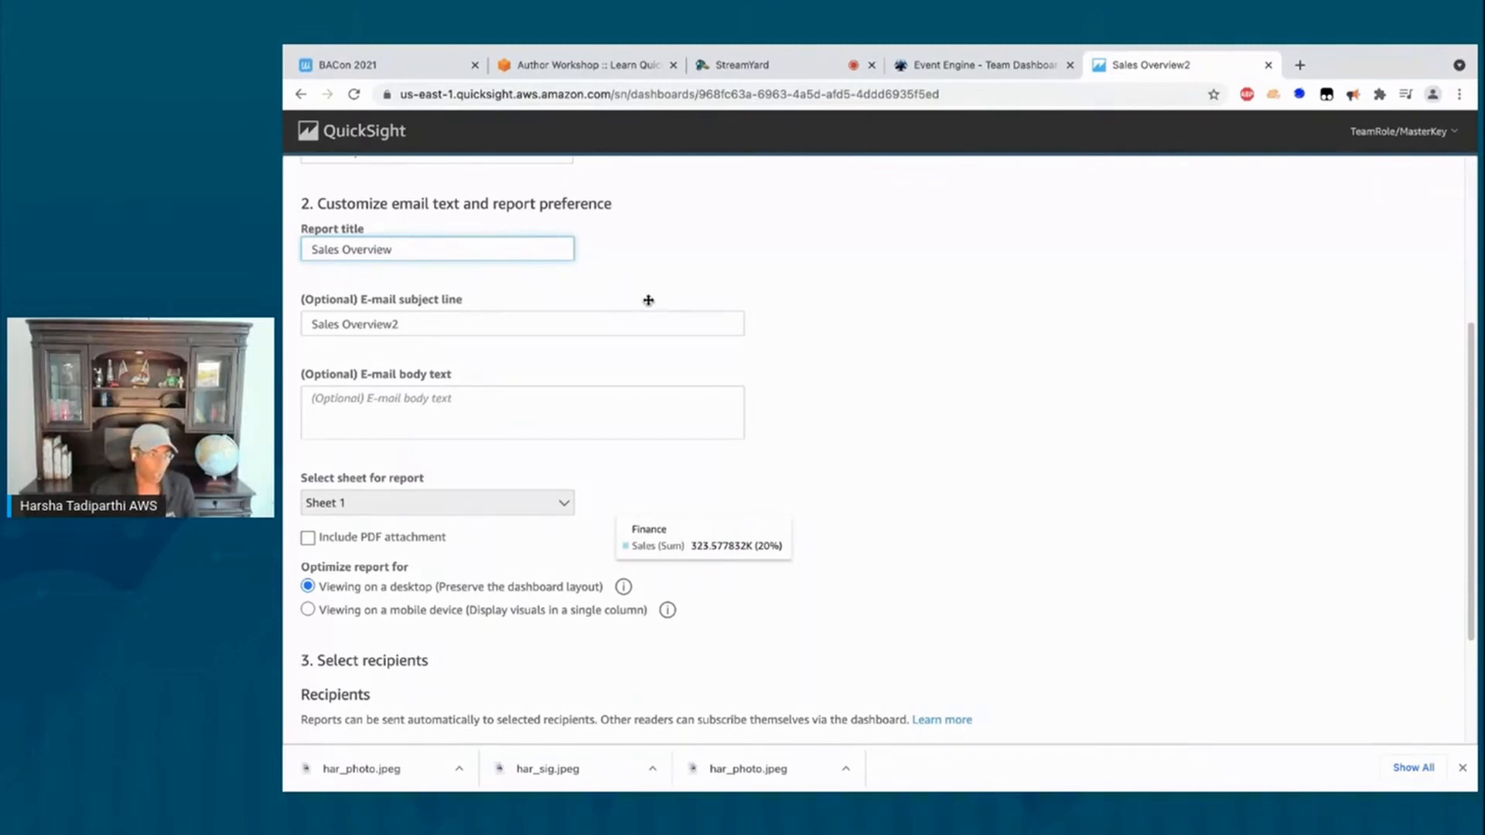
{"action": "left_click", "coordinate": [782, 399]}
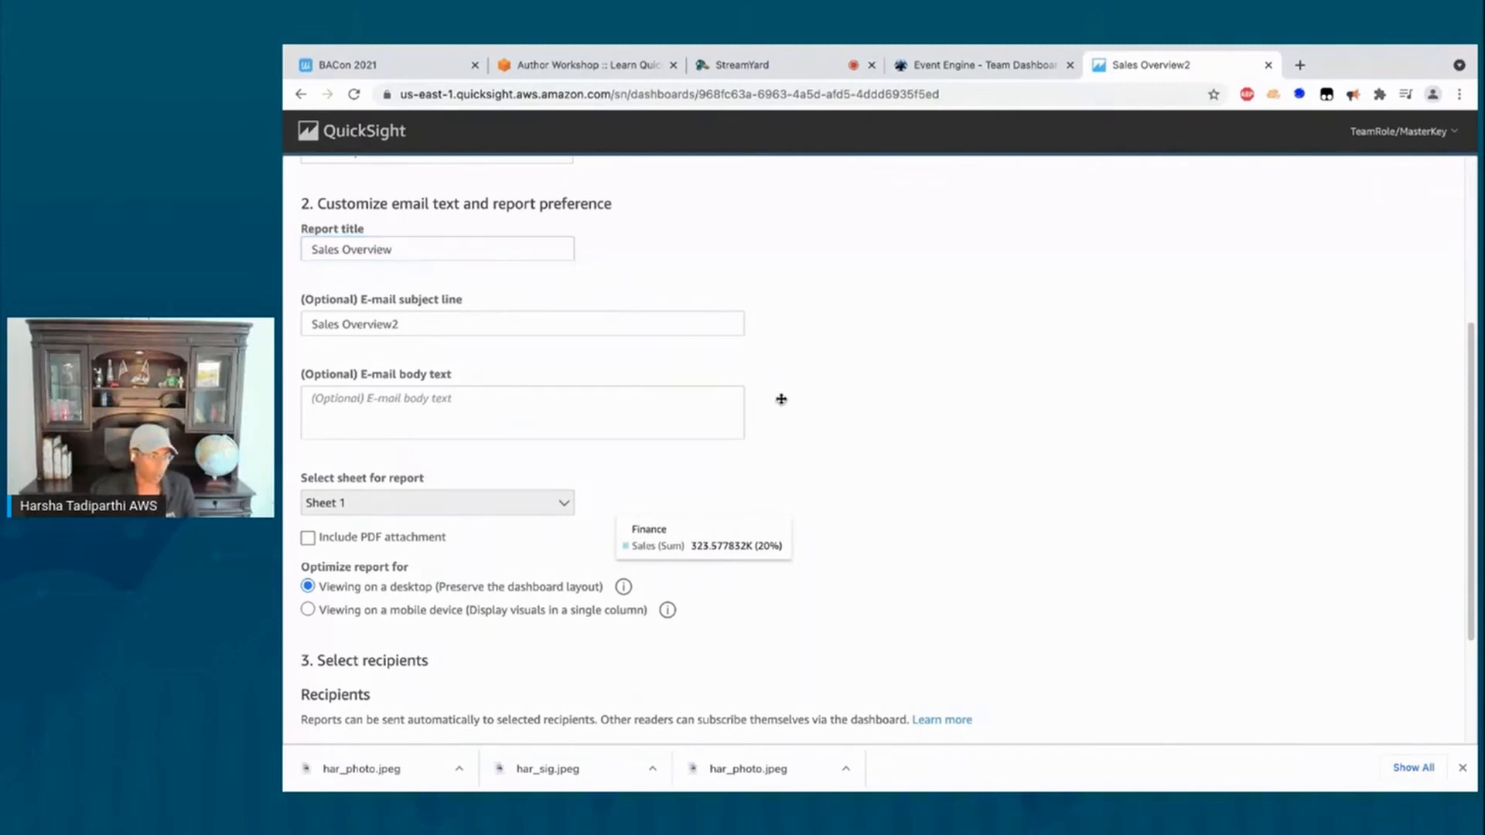
{"action": "left_click", "coordinate": [474, 324]}
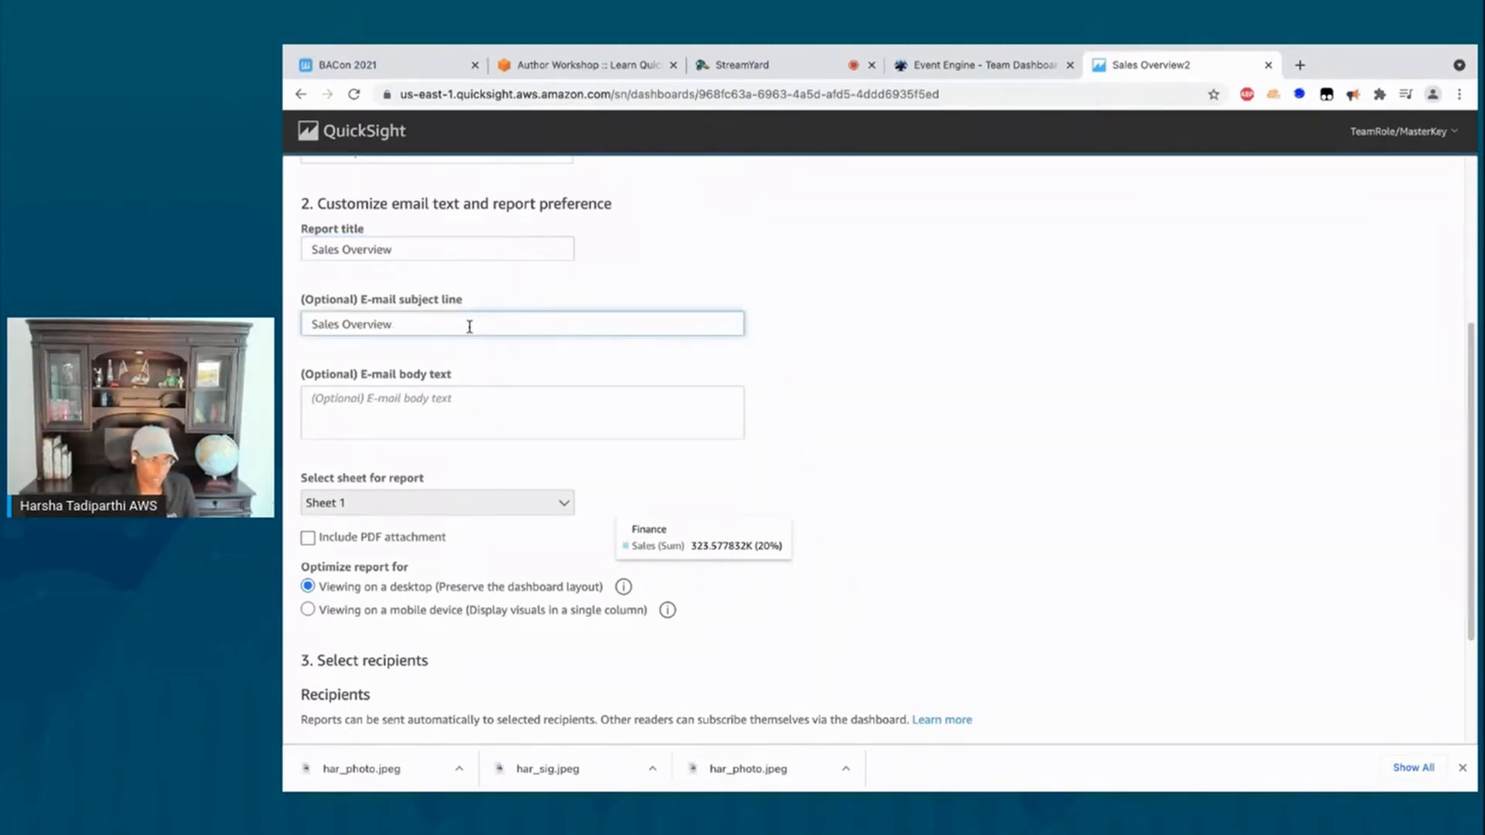
{"action": "left_click", "coordinate": [440, 414]}
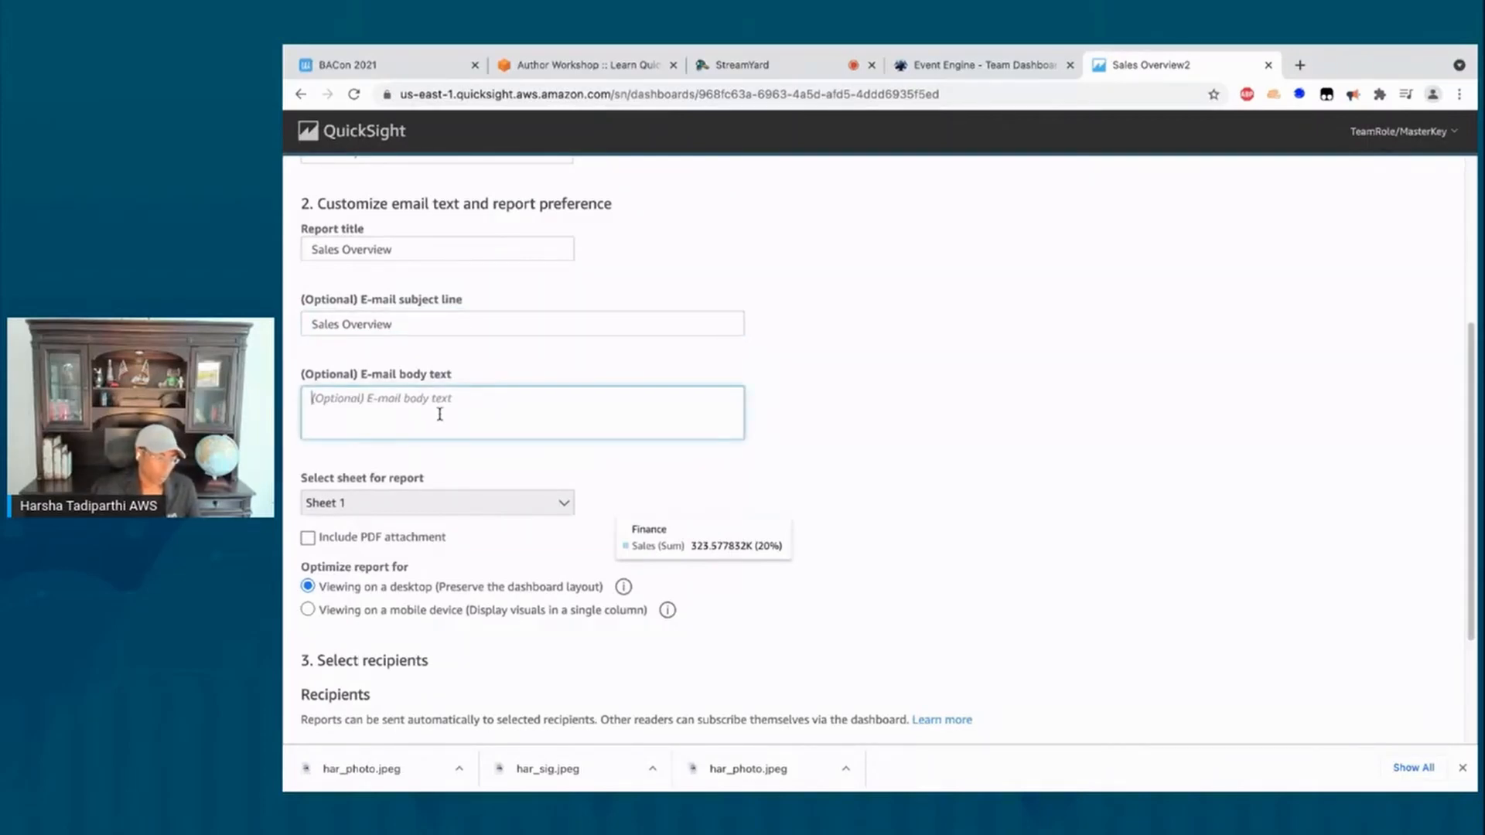
{"action": "left_click", "coordinate": [308, 538]}
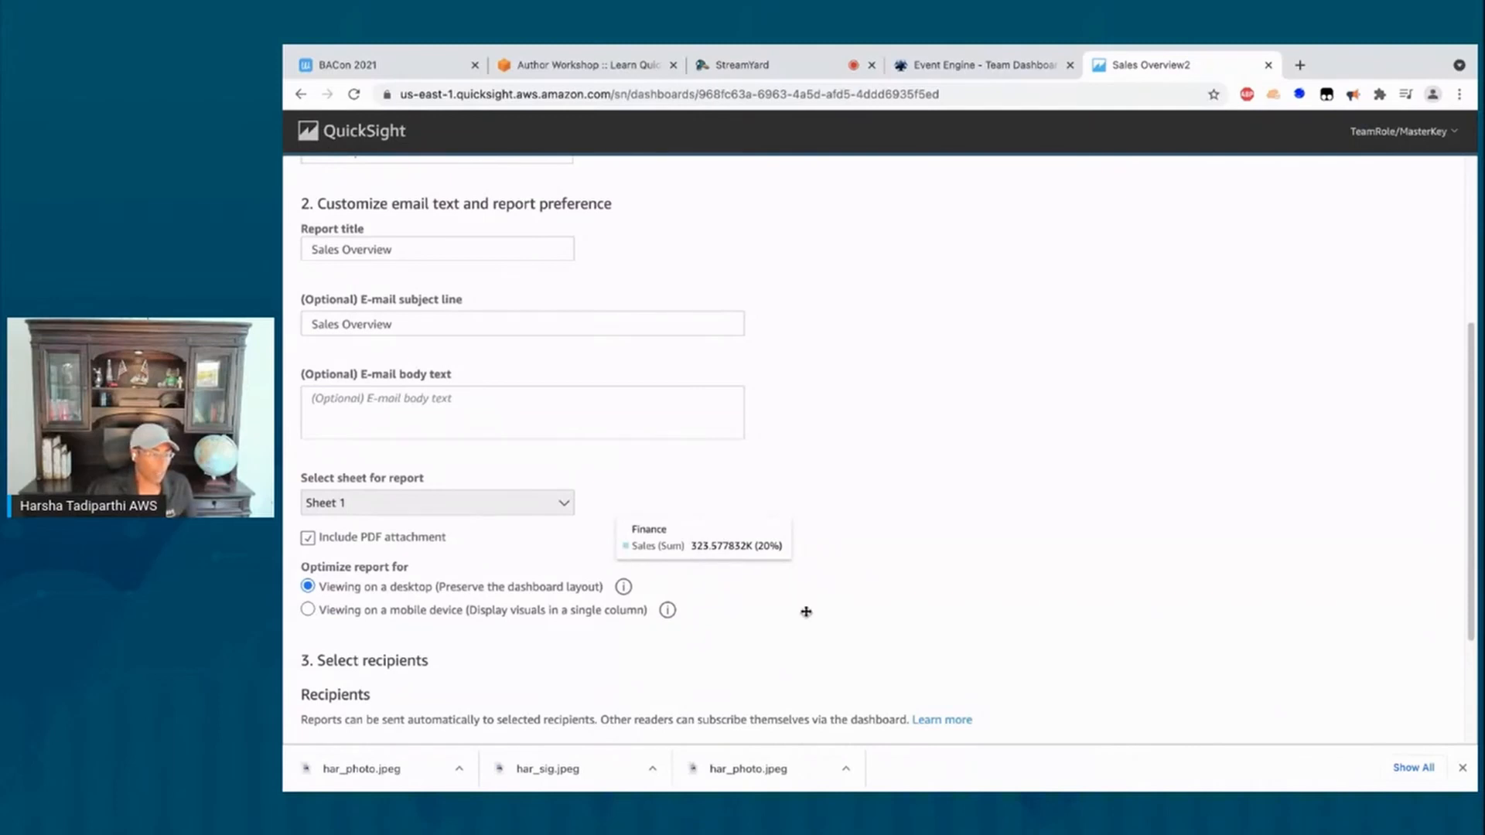
{"action": "scroll", "coordinate": [791, 611], "scroll_direction": "down", "scroll_amount": 2}
{"action": "scroll", "coordinate": [791, 614], "scroll_direction": "down", "scroll_amount": 3}
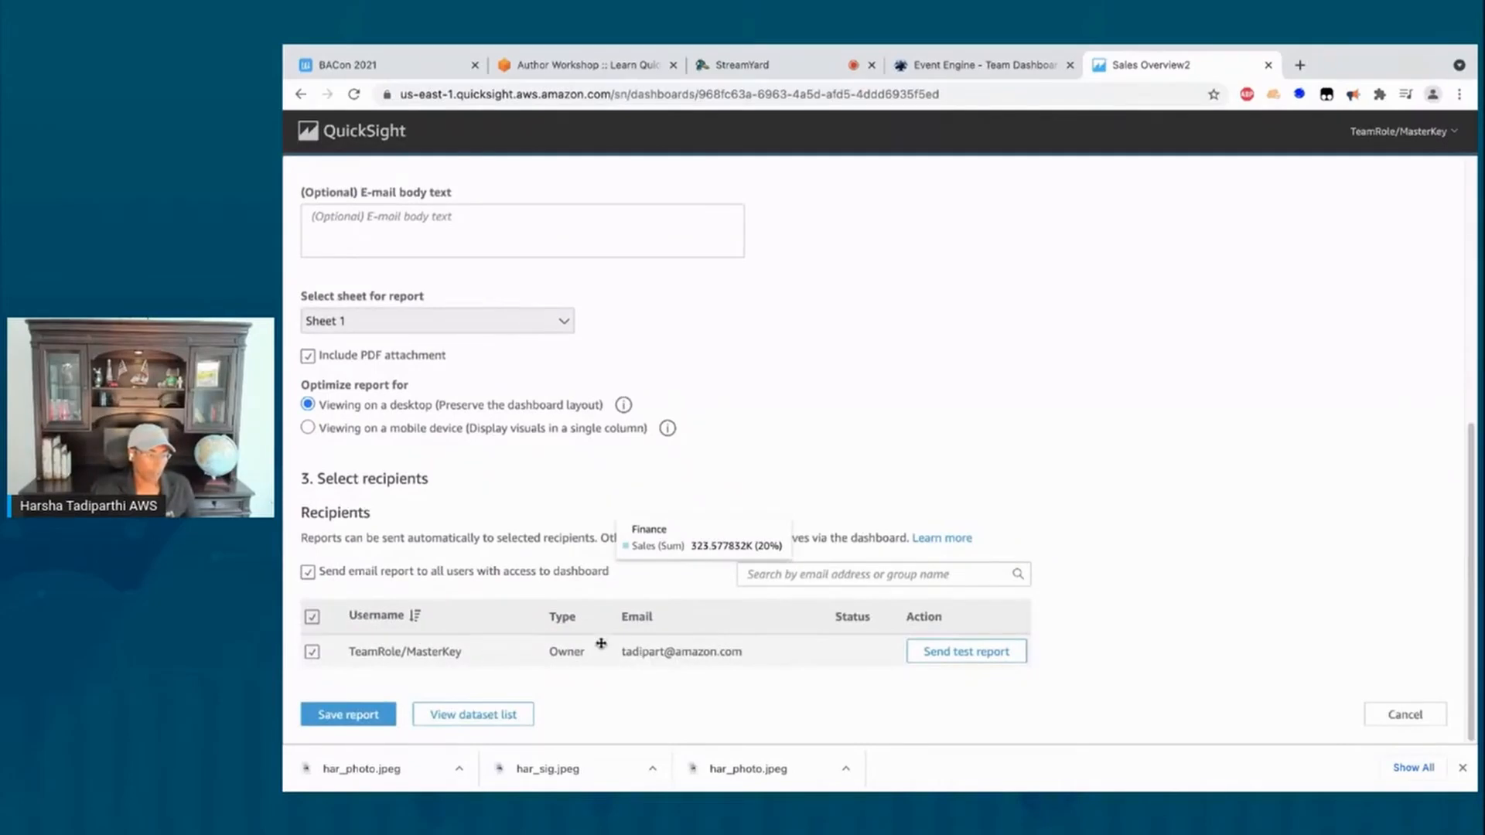
Step: Send a test of the weekly Sales Overview email report to yourself, then return to the Author Workshop guide
{"action": "scroll", "coordinate": [592, 610], "scroll_direction": "up", "scroll_amount": 1}
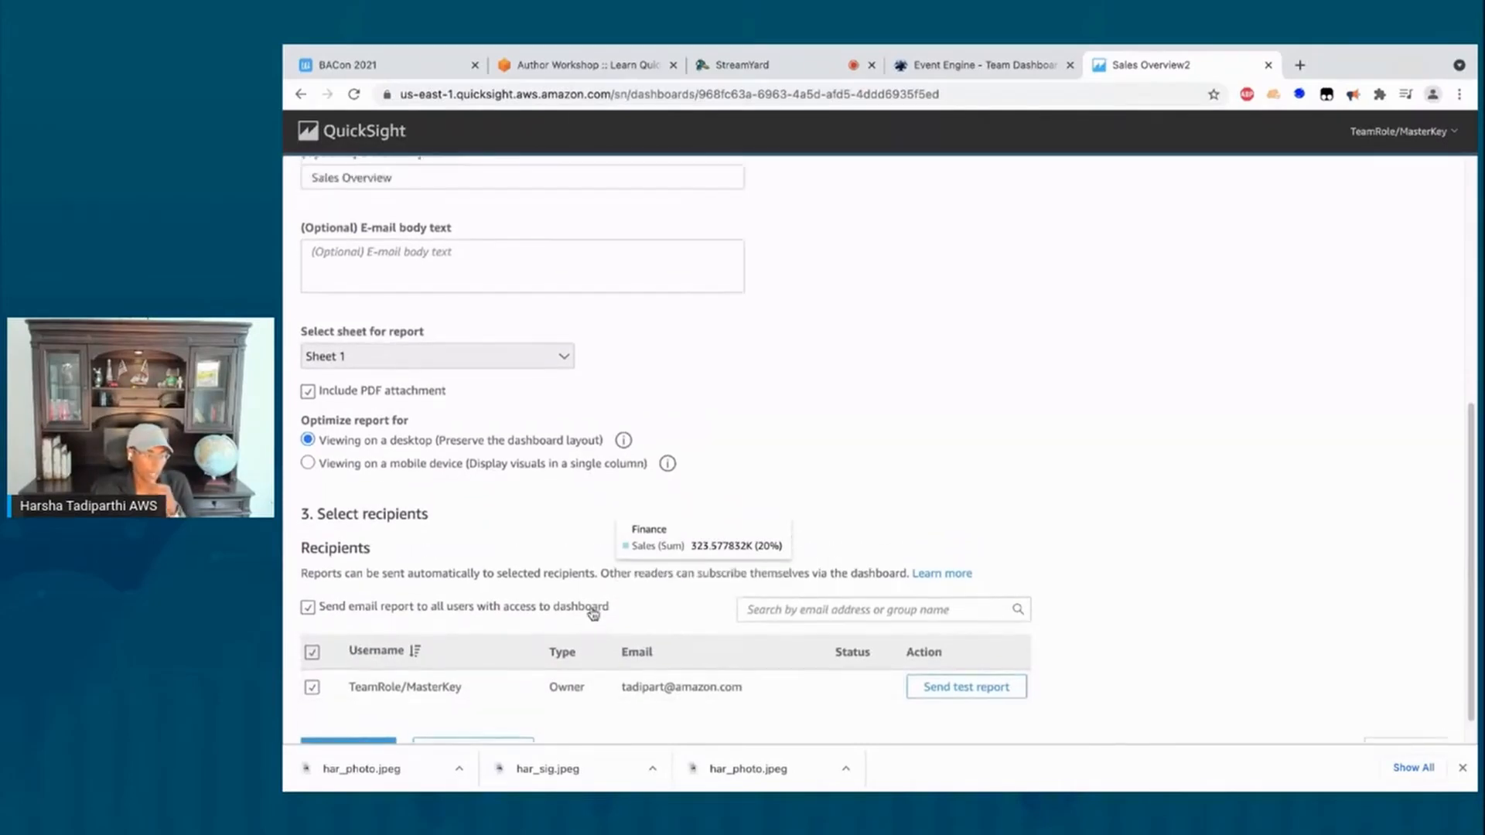
{"action": "left_click", "coordinate": [956, 696]}
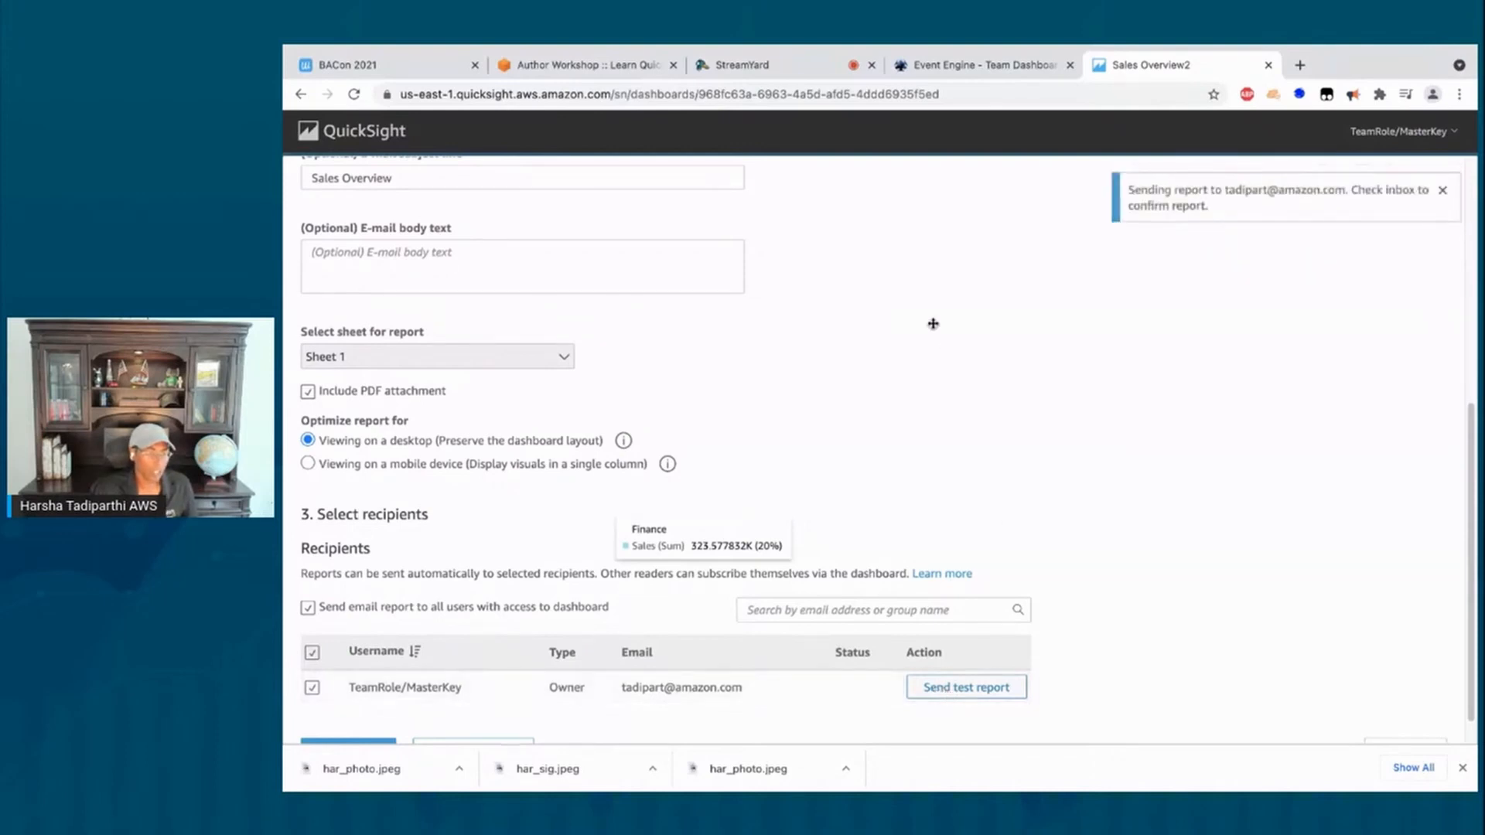
{"action": "scroll", "coordinate": [990, 363], "scroll_direction": "down", "scroll_amount": 1}
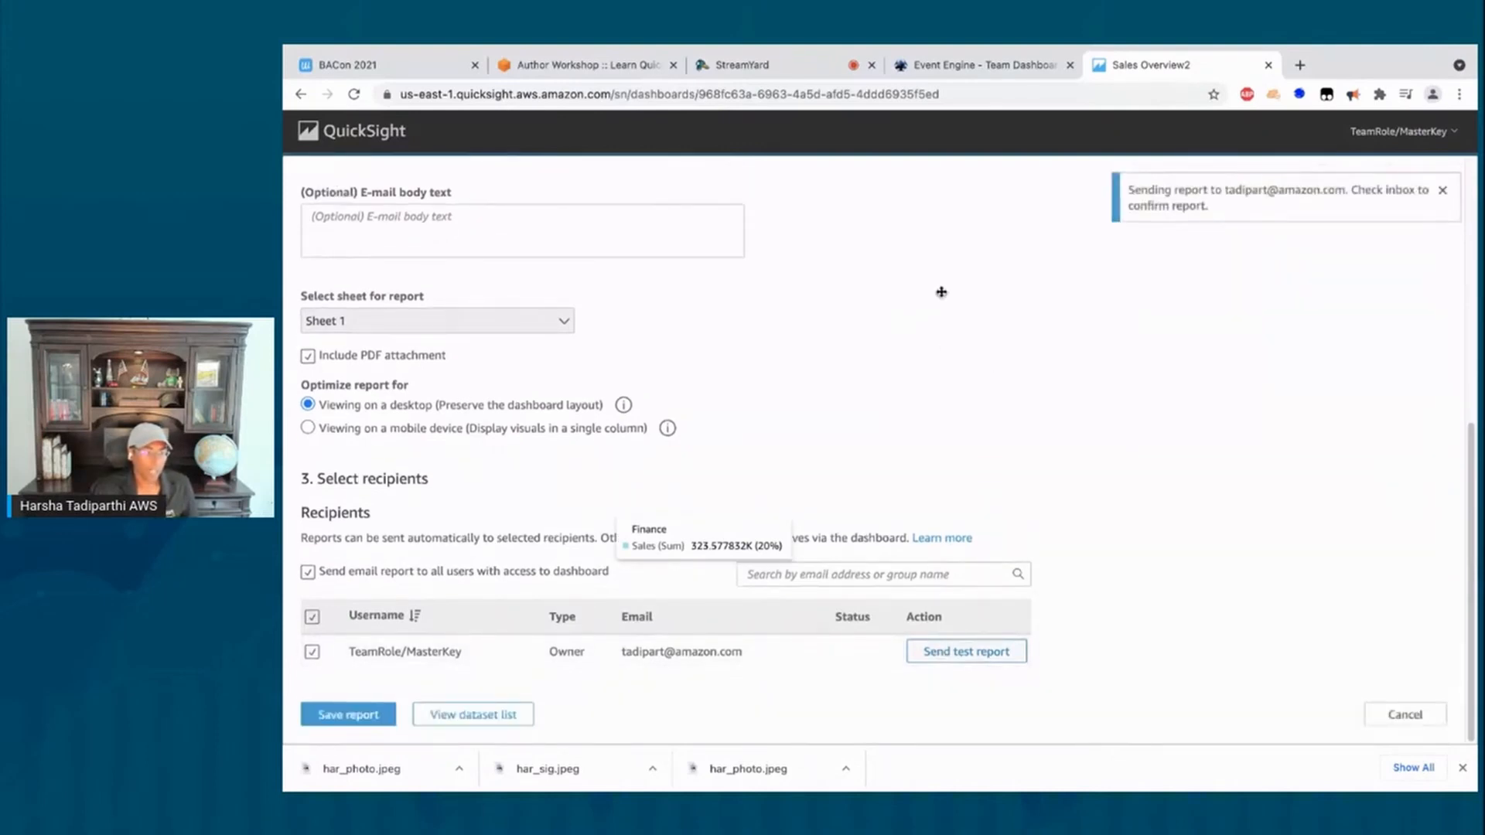
{"action": "left_click", "coordinate": [616, 65]}
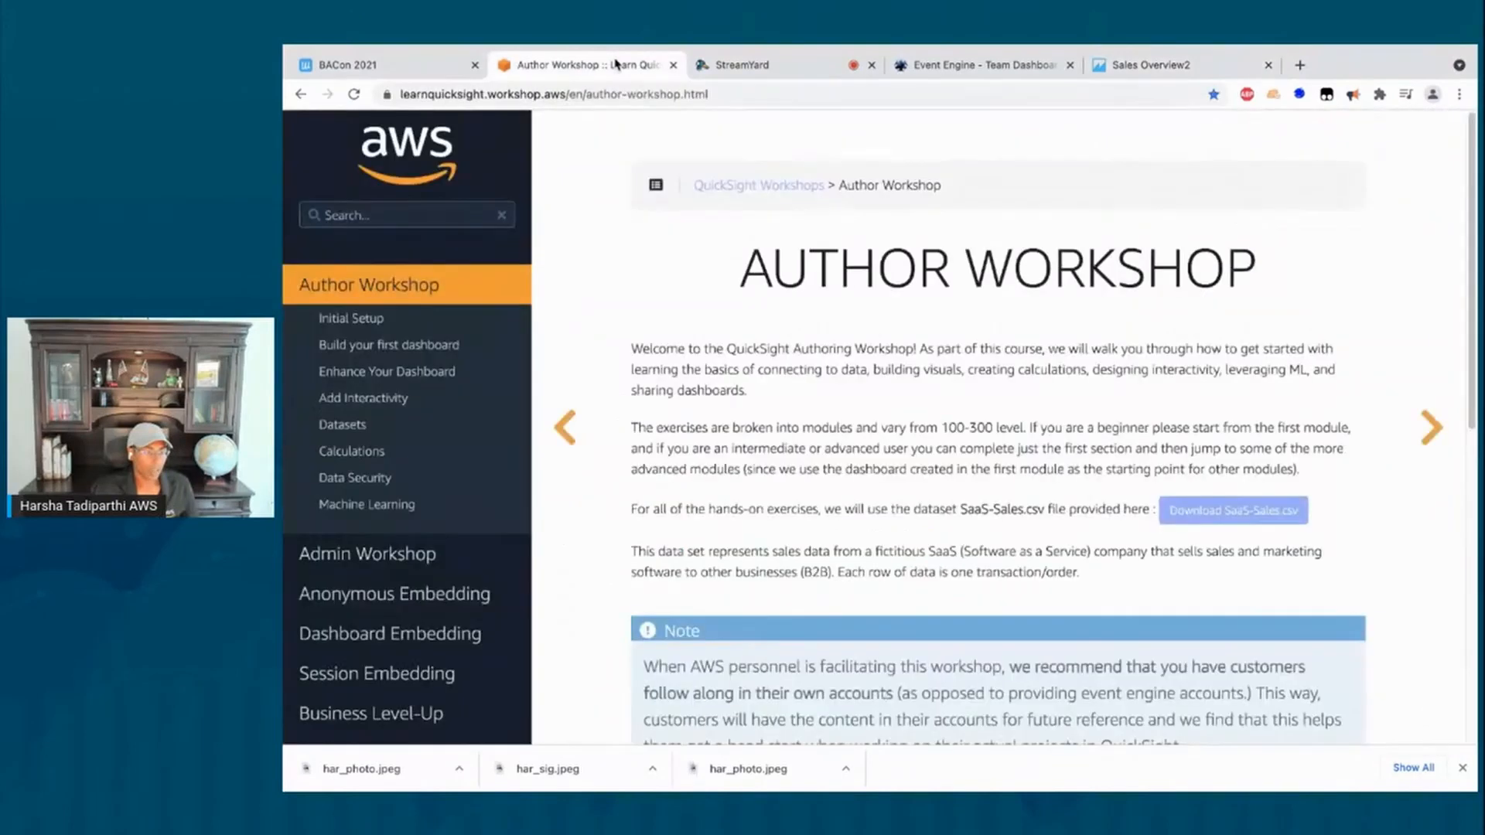
Step: Go to Initial Setup > Build your first dashboard > Exercises and scroll to Exercise 13a
{"action": "left_click", "coordinate": [338, 319]}
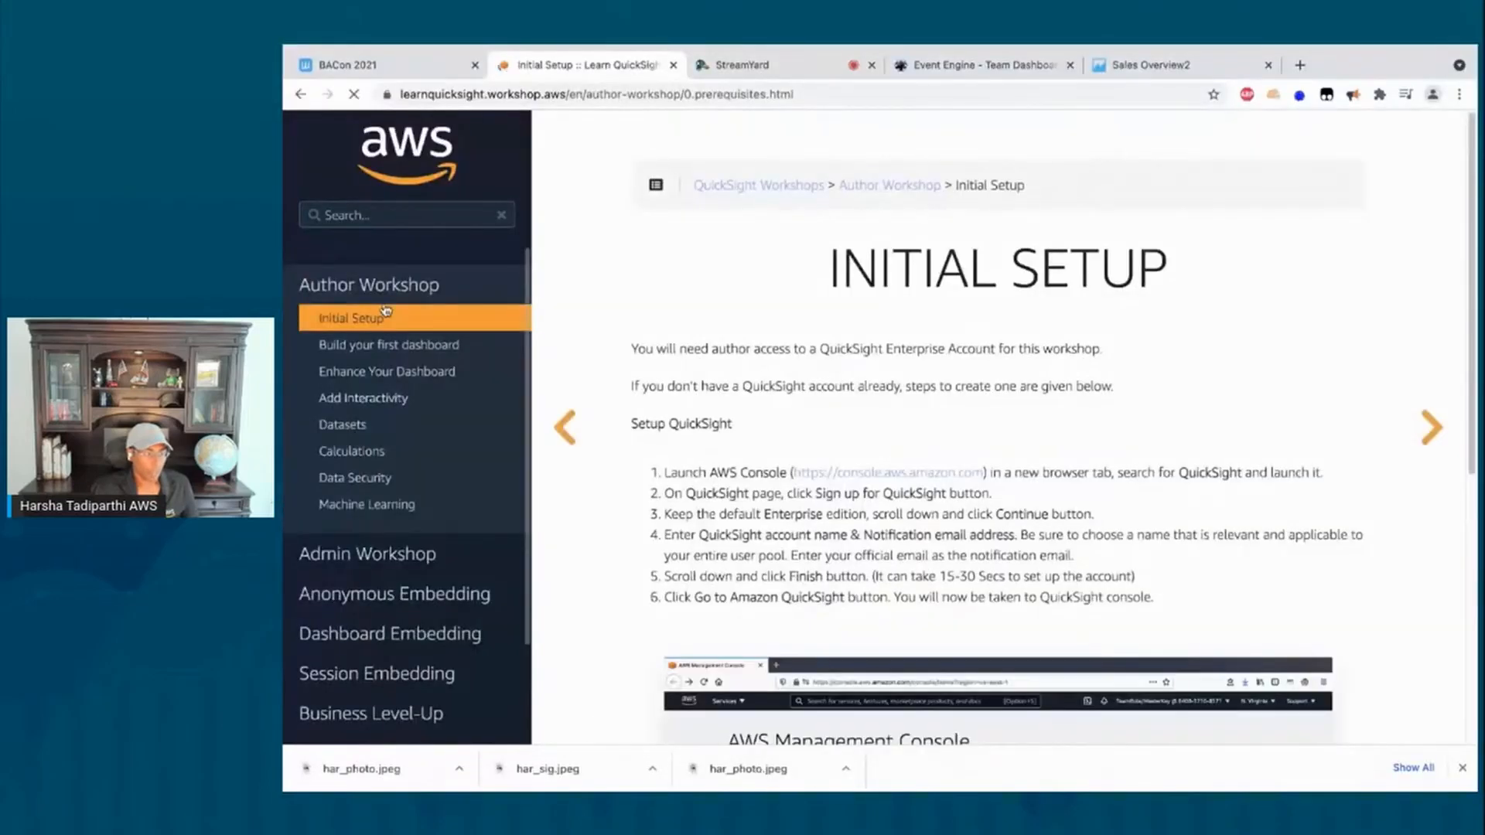
{"action": "left_click", "coordinate": [374, 345]}
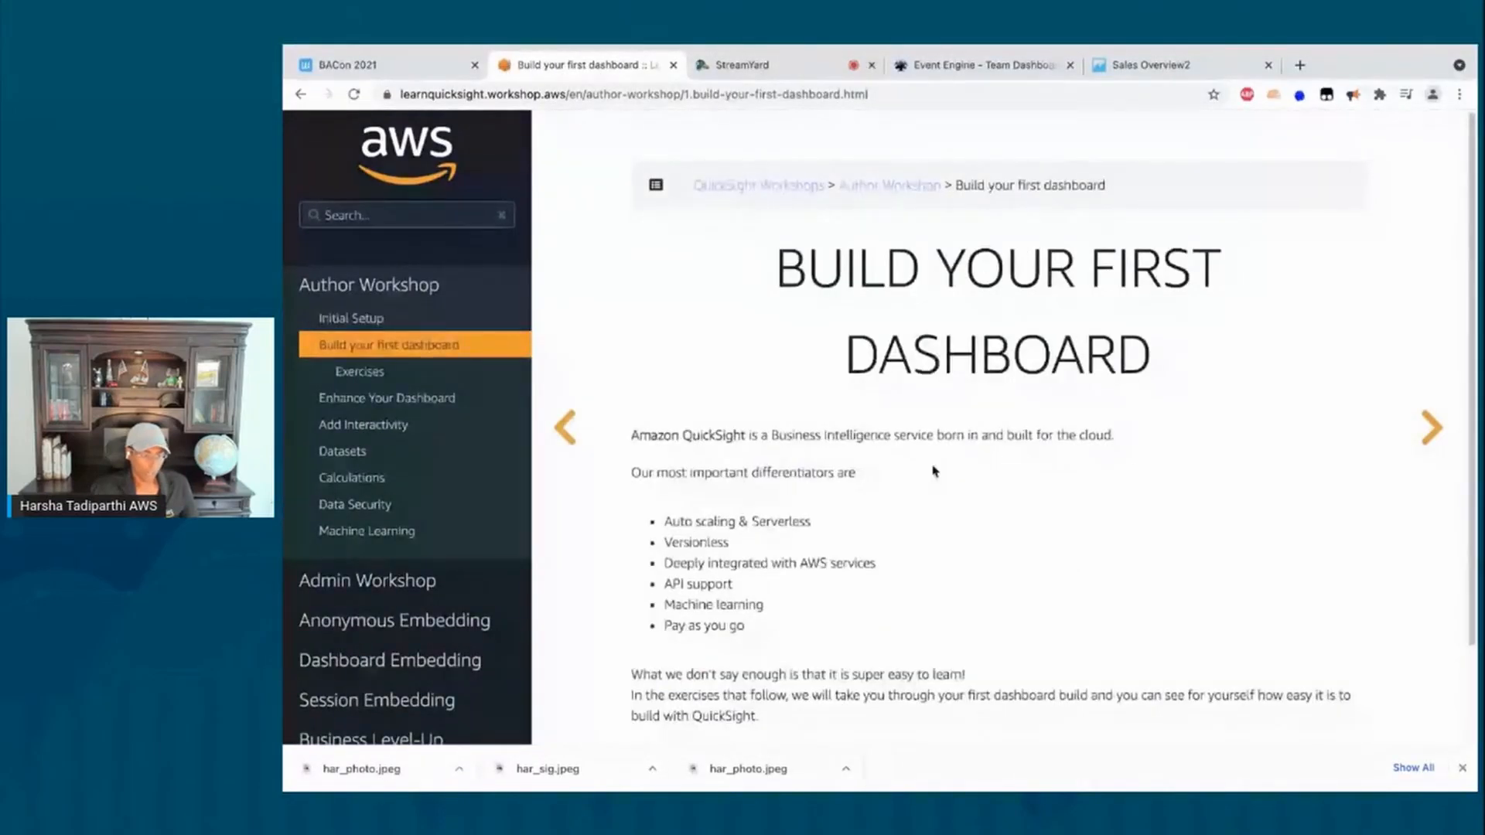
{"action": "scroll", "coordinate": [940, 479], "scroll_direction": "down", "scroll_amount": 2}
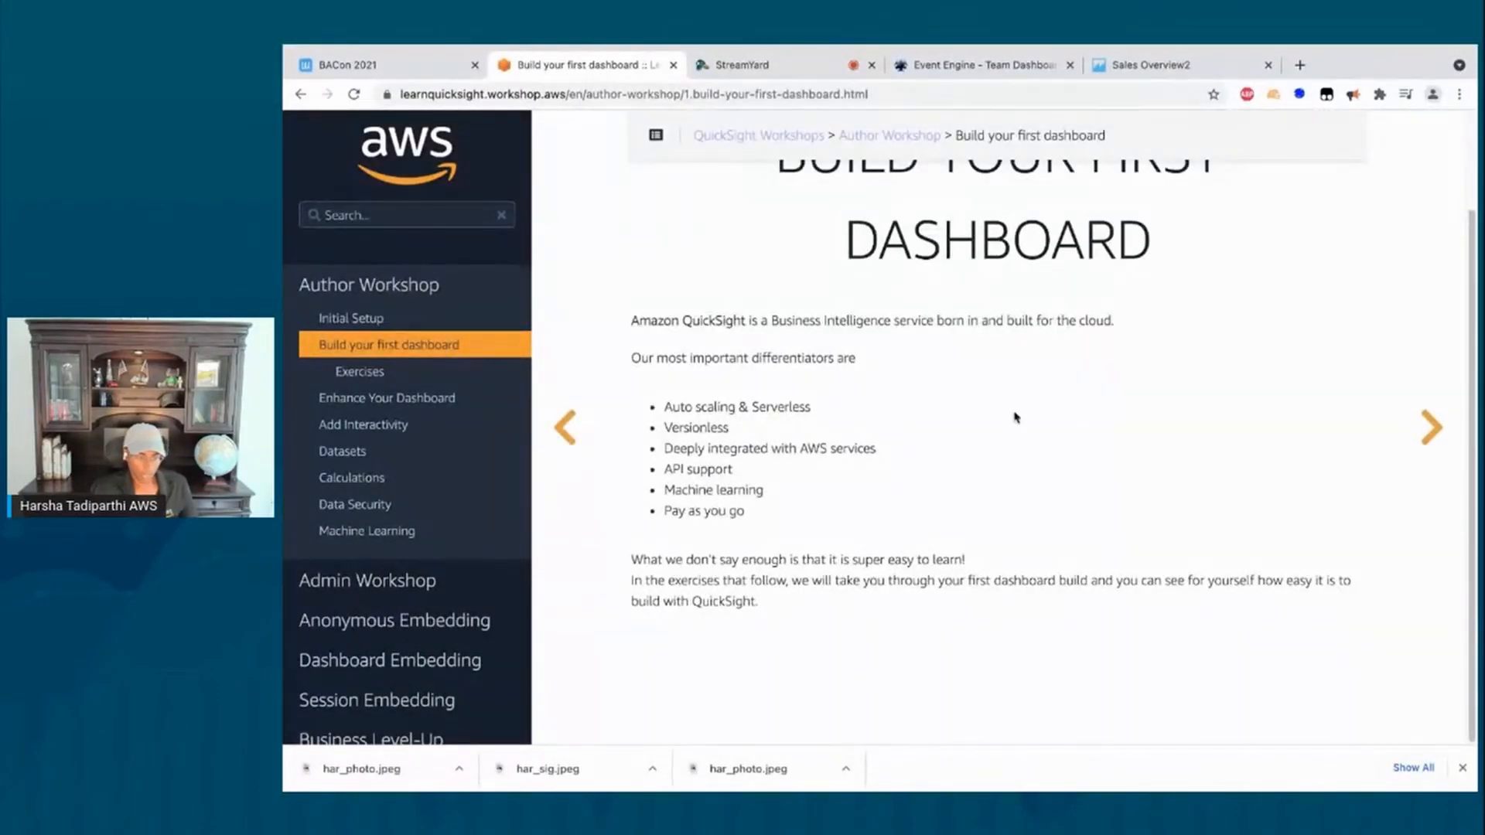
{"action": "scroll", "coordinate": [1079, 374], "scroll_direction": "up", "scroll_amount": 2}
{"action": "scroll", "coordinate": [1075, 379], "scroll_direction": "down", "scroll_amount": 2}
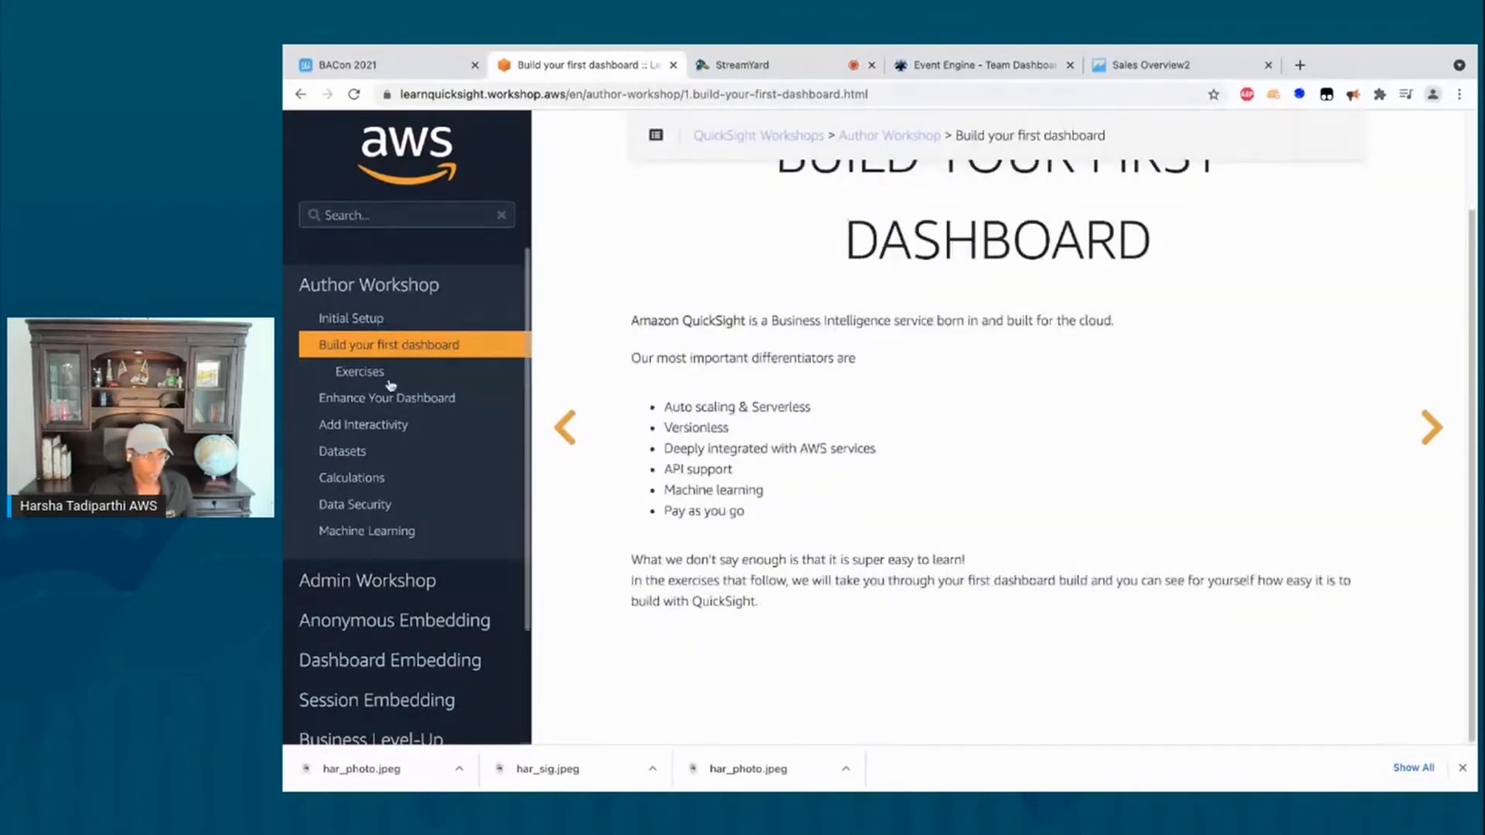
{"action": "left_click", "coordinate": [360, 371]}
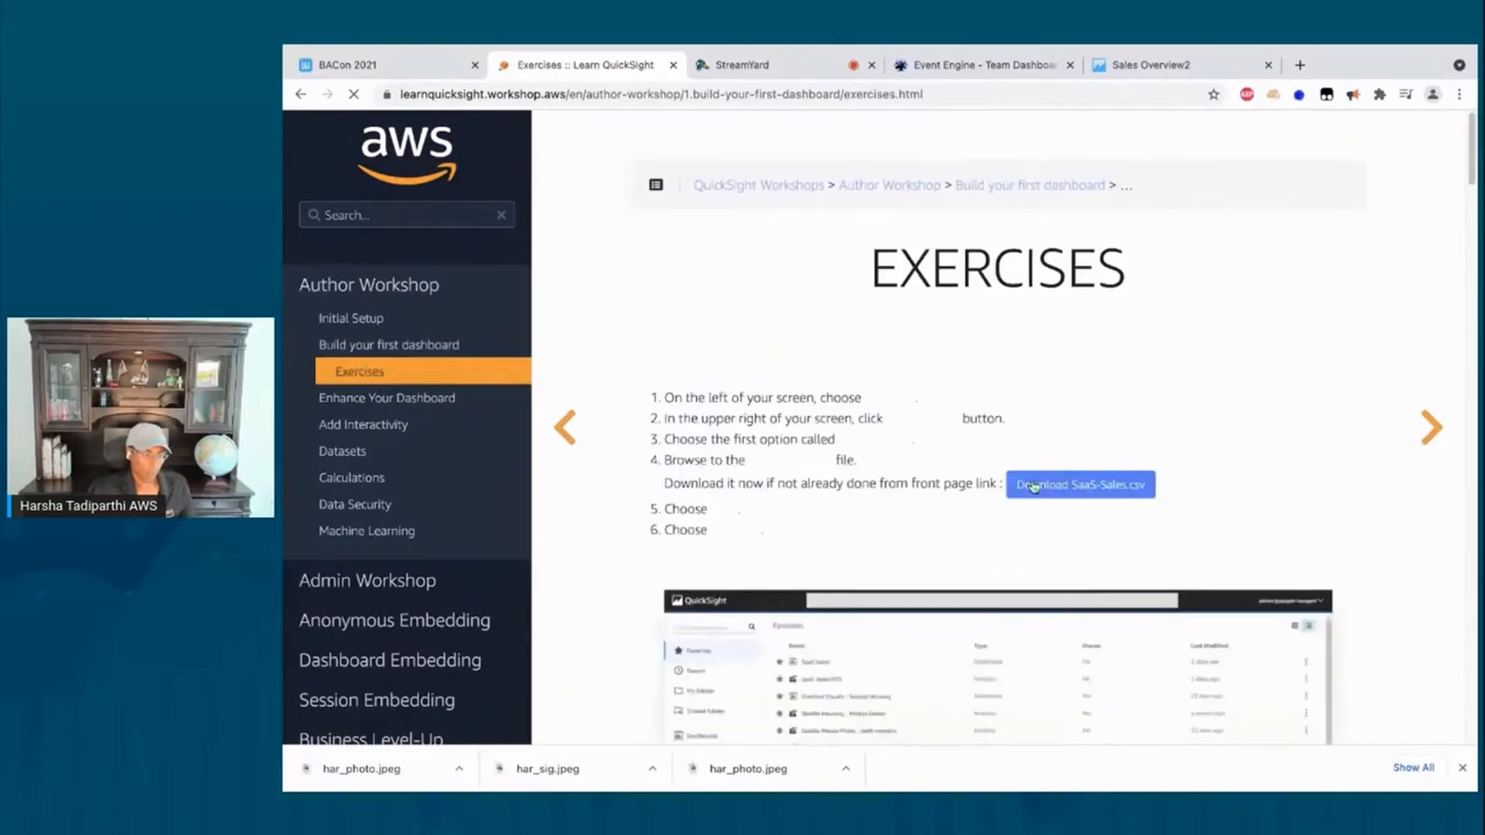
{"action": "scroll", "coordinate": [1061, 491], "scroll_direction": "down", "scroll_amount": 20}
{"action": "scroll", "coordinate": [1062, 489], "scroll_direction": "down", "scroll_amount": 20}
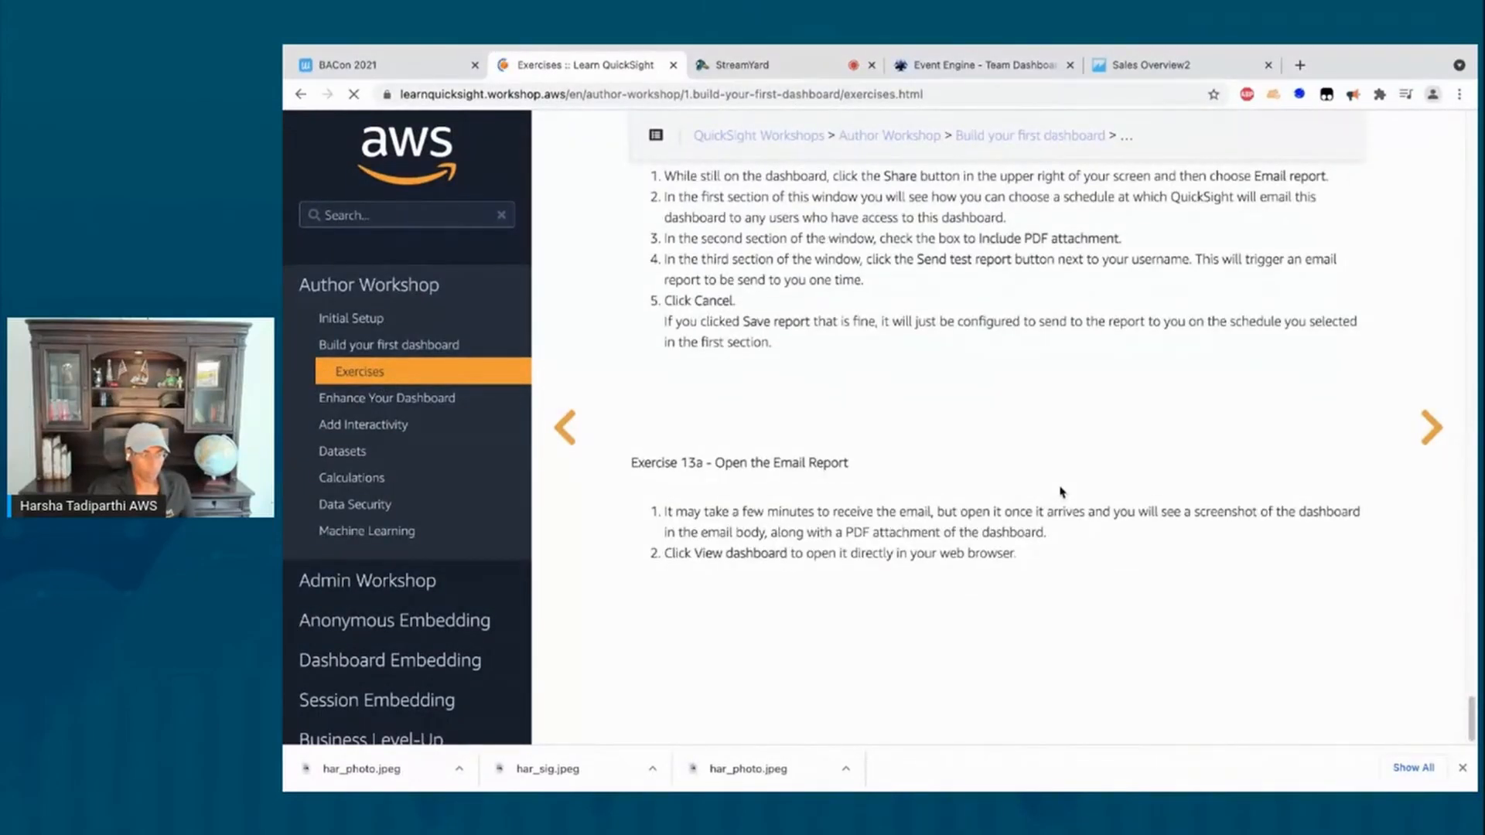
{"action": "scroll", "coordinate": [1060, 490], "scroll_direction": "up", "scroll_amount": 5}
{"action": "scroll", "coordinate": [1029, 440], "scroll_direction": "down", "scroll_amount": 5}
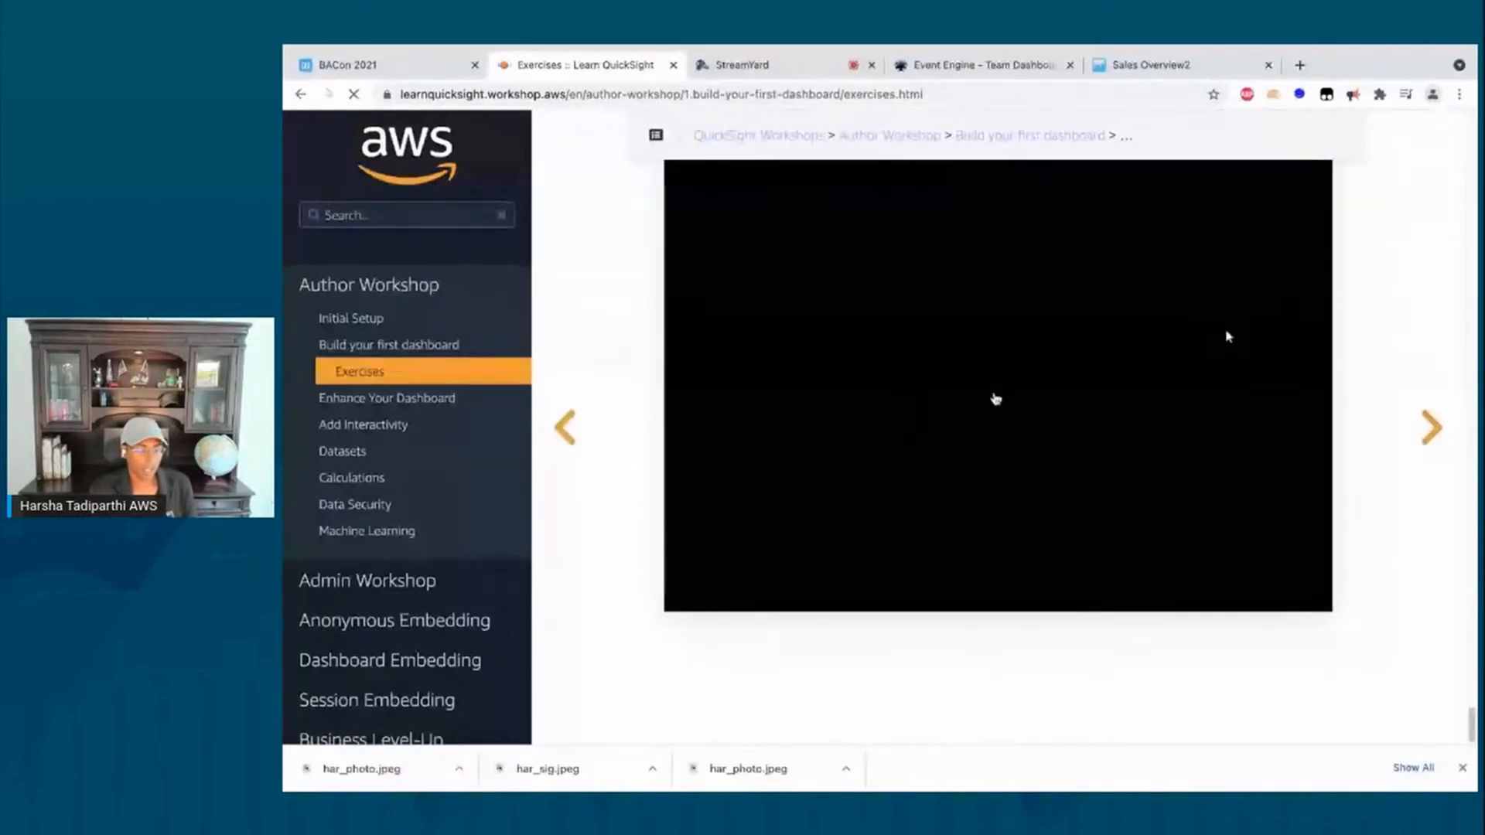
{"action": "left_click", "coordinate": [1229, 336]}
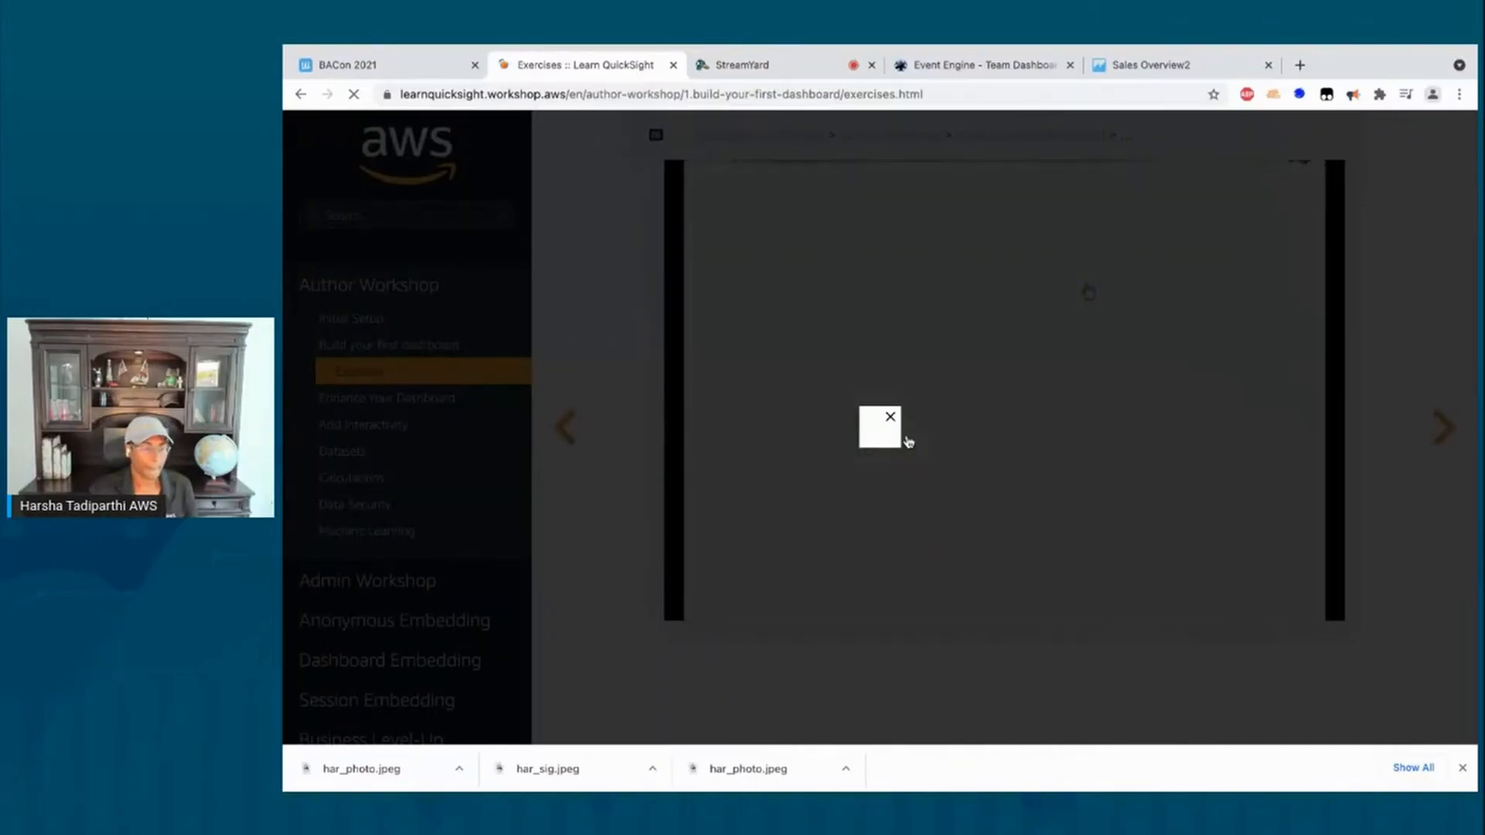
{"action": "left_click", "coordinate": [890, 418]}
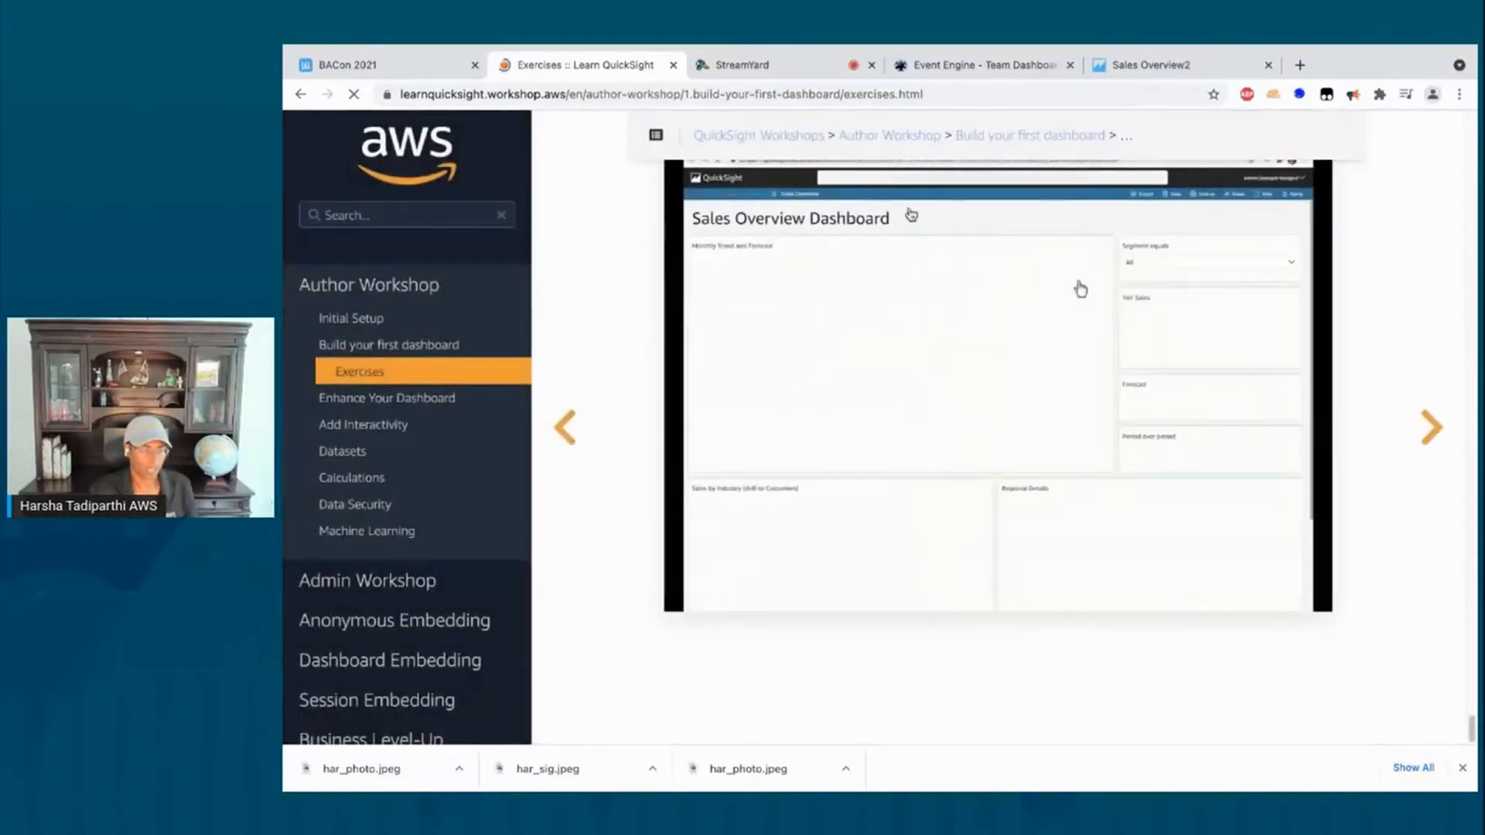
{"action": "left_click", "coordinate": [913, 336]}
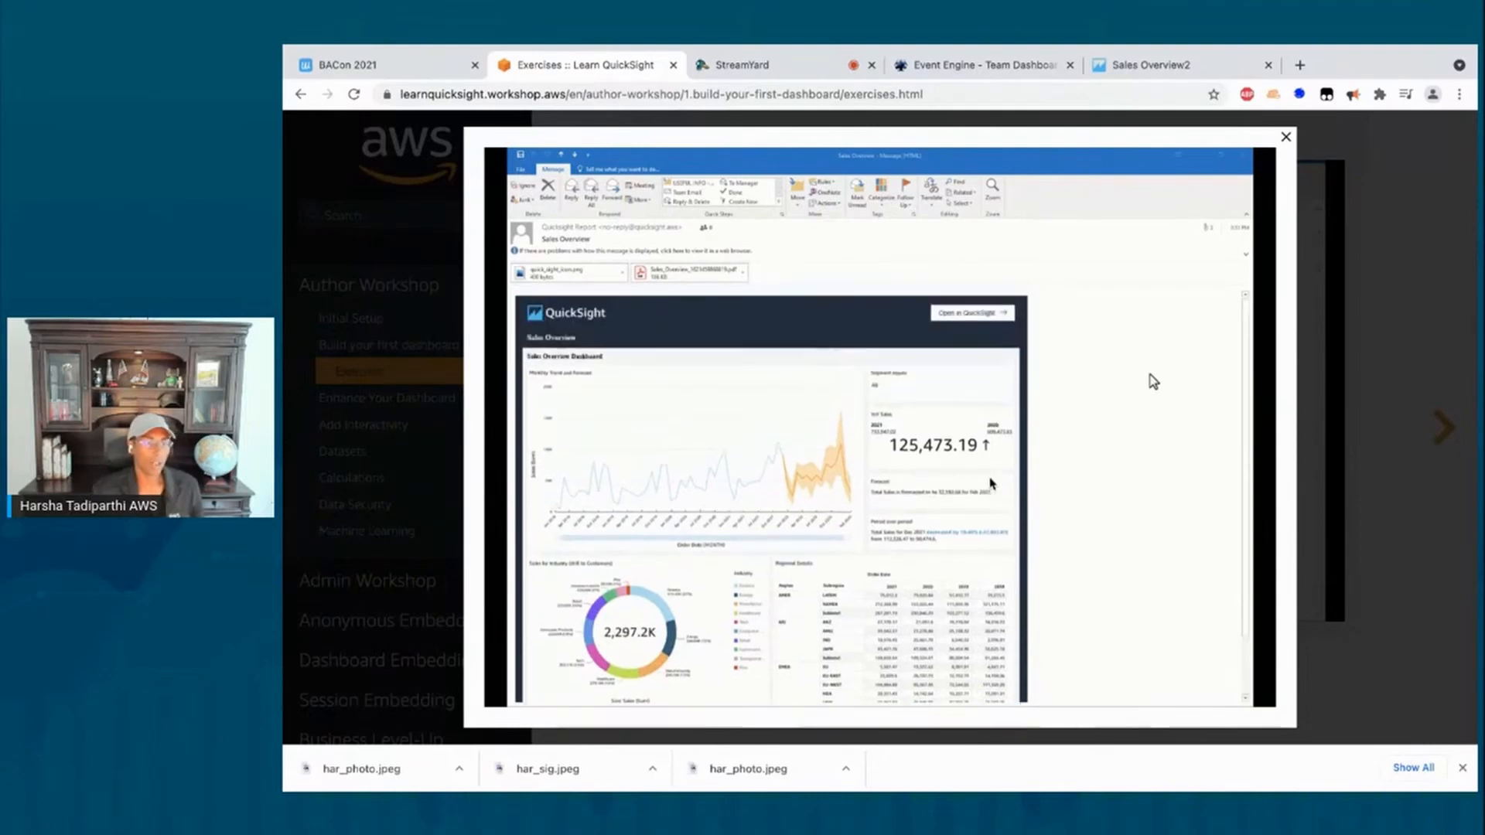
{"action": "left_click", "coordinate": [1286, 140]}
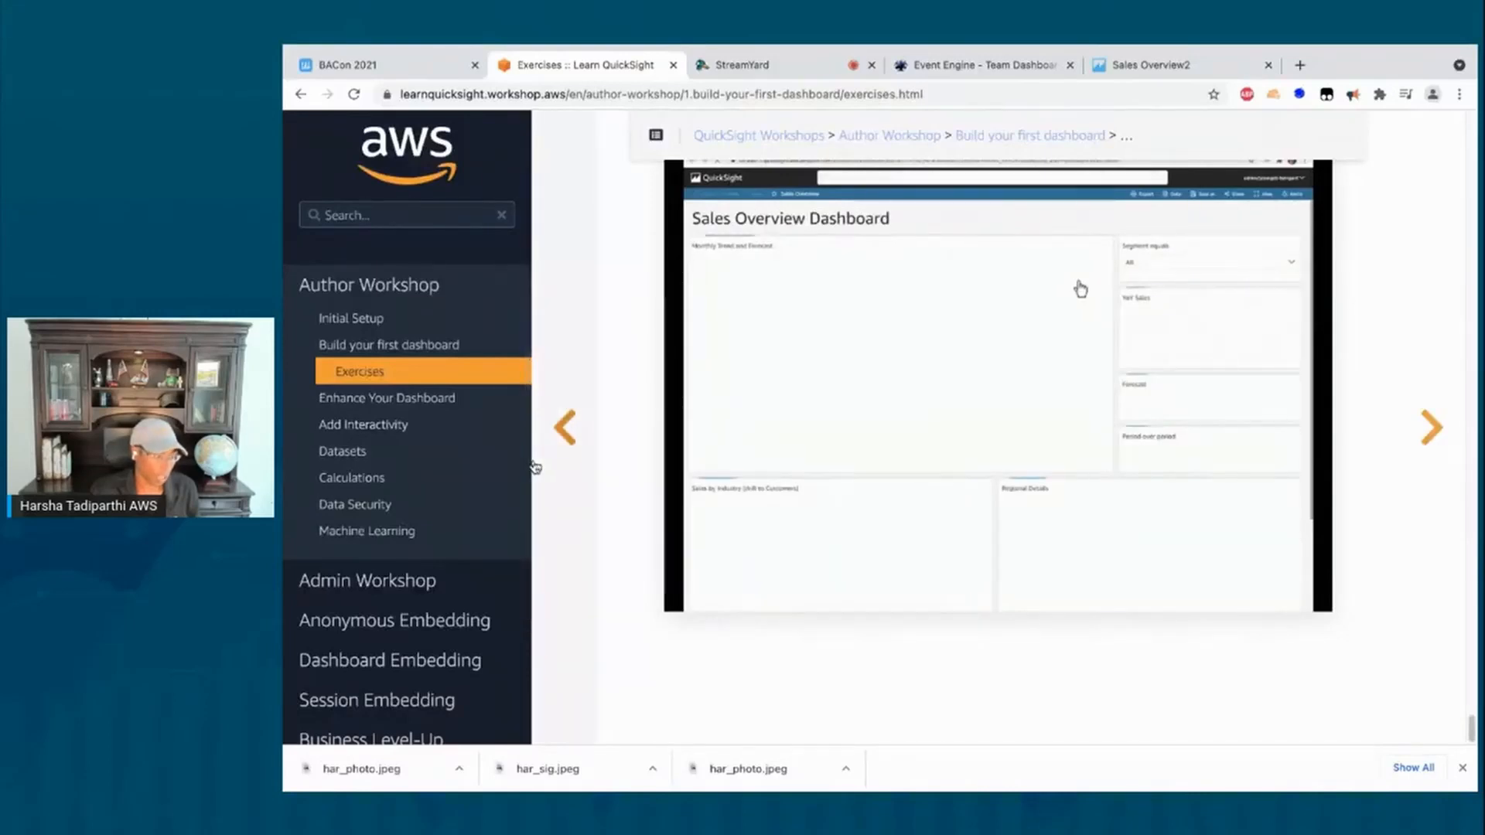
{"action": "scroll", "coordinate": [363, 484], "scroll_direction": "down", "scroll_amount": 3}
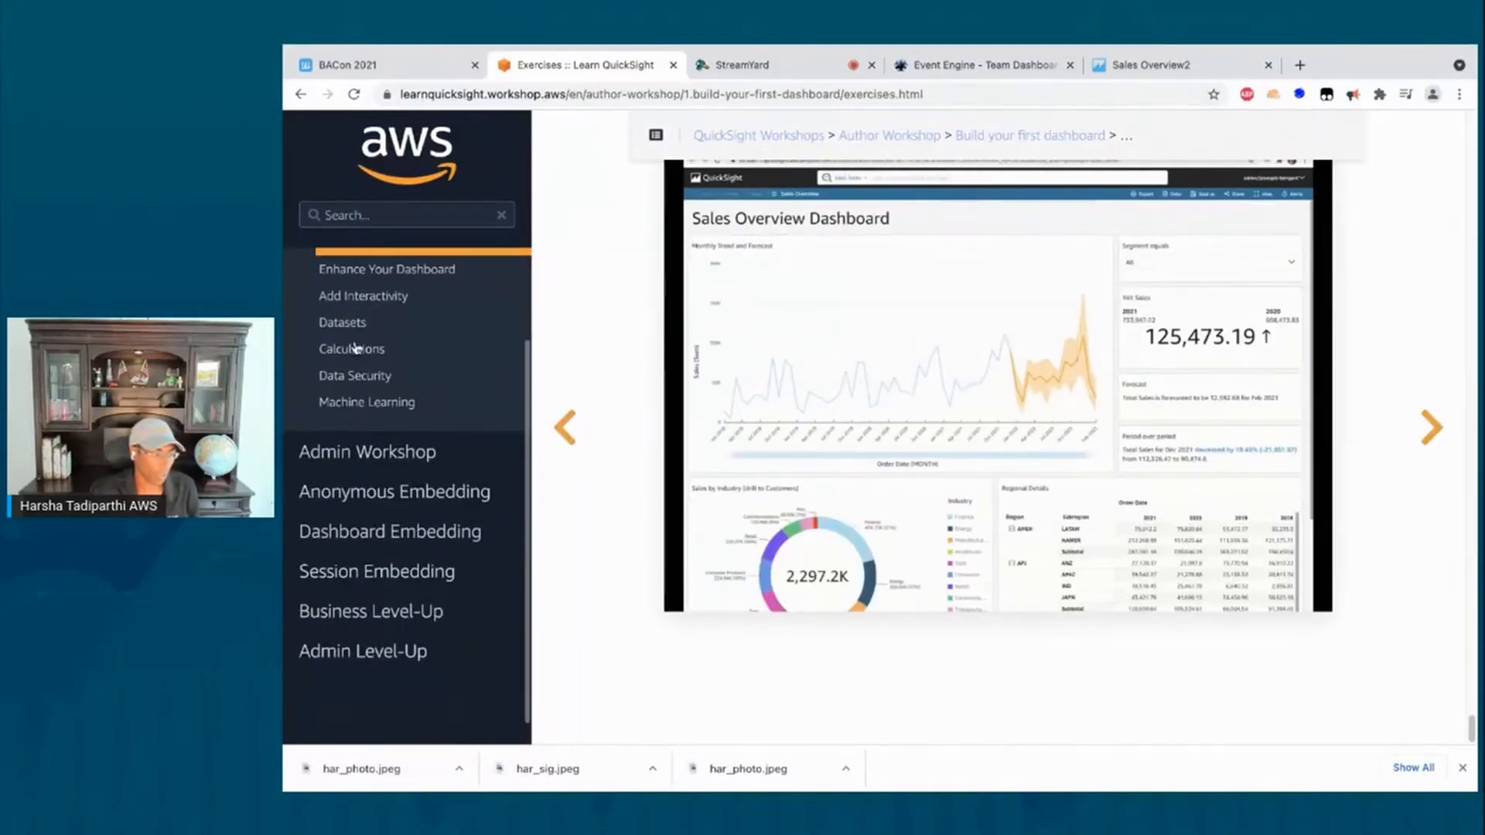
{"action": "scroll", "coordinate": [355, 352], "scroll_direction": "up", "scroll_amount": 2}
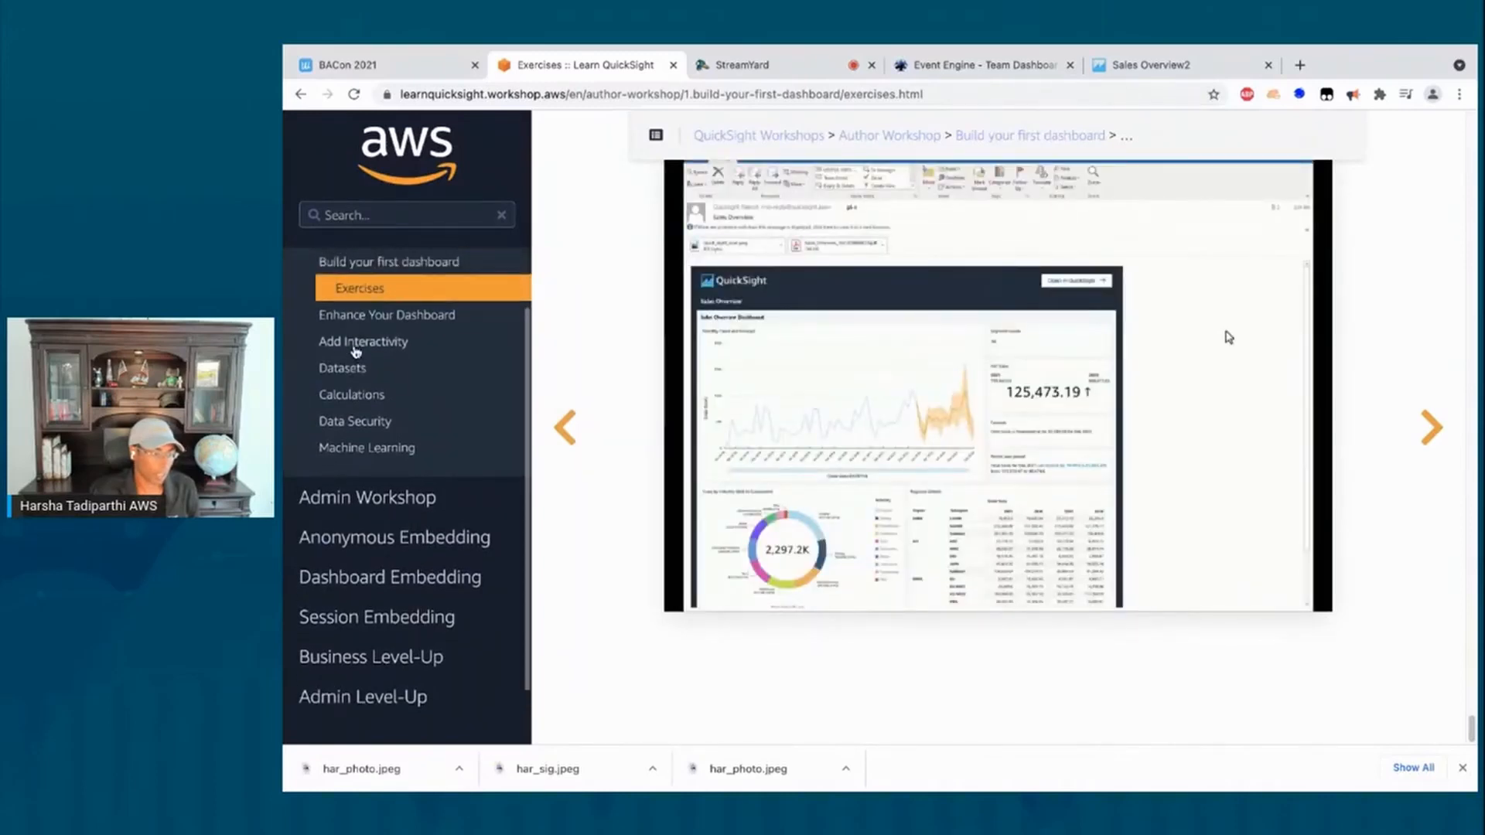